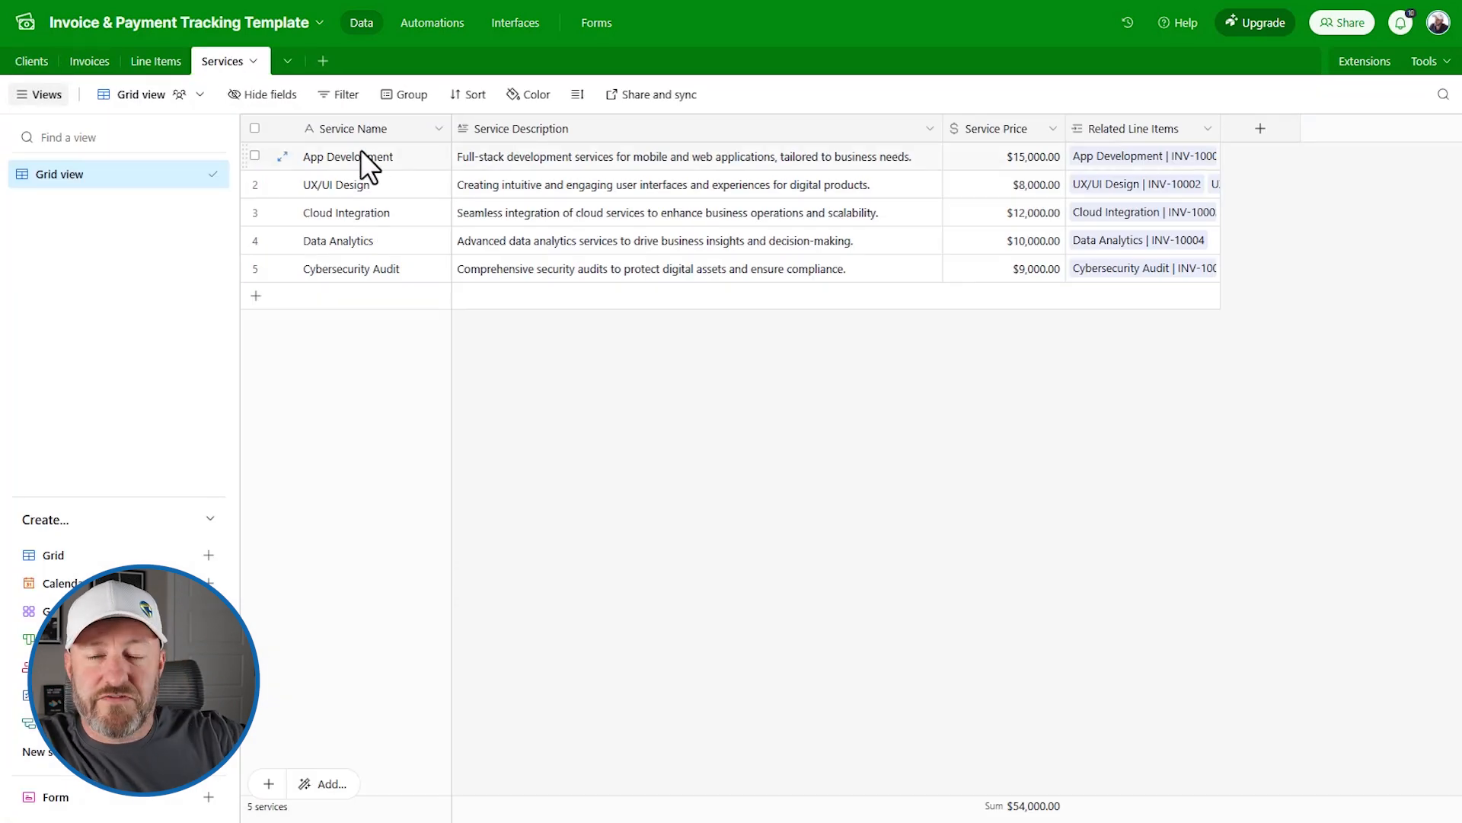
# Step: Browse the Line Items and Invoices tables, then scroll Clients right to its Standing column
pyautogui.click(160, 62)
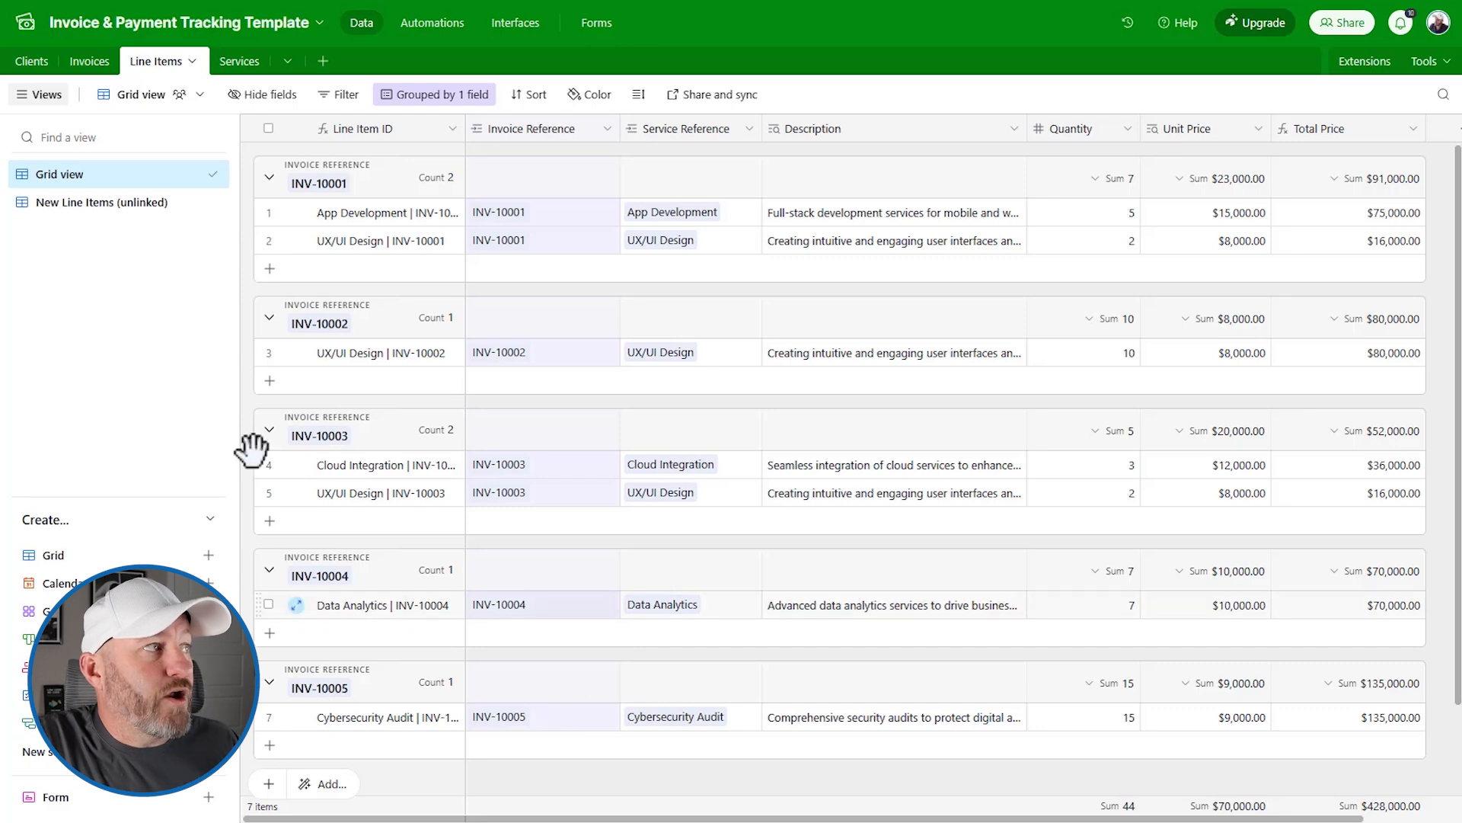
pyautogui.click(90, 62)
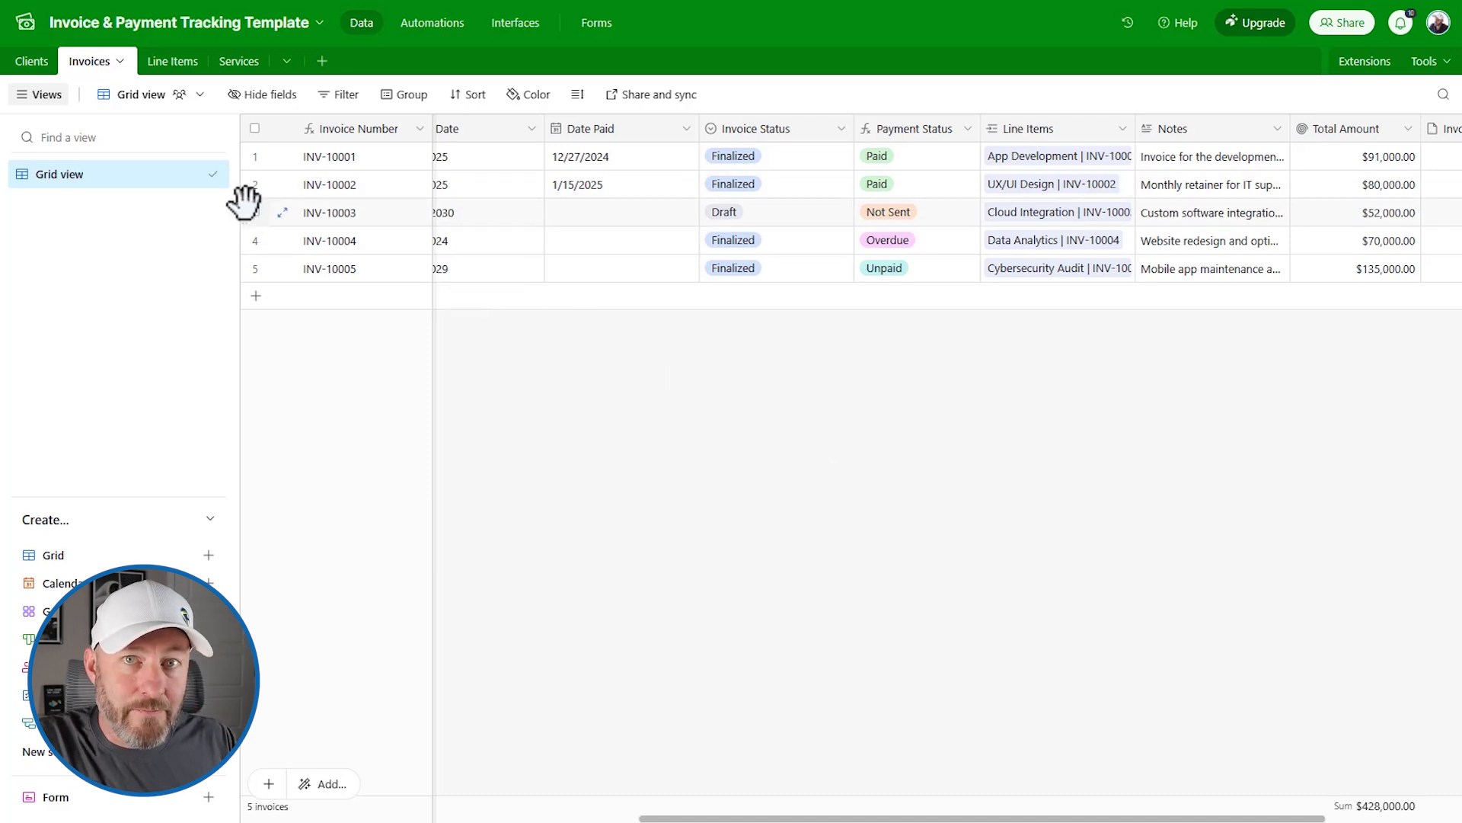
pyautogui.click(32, 61)
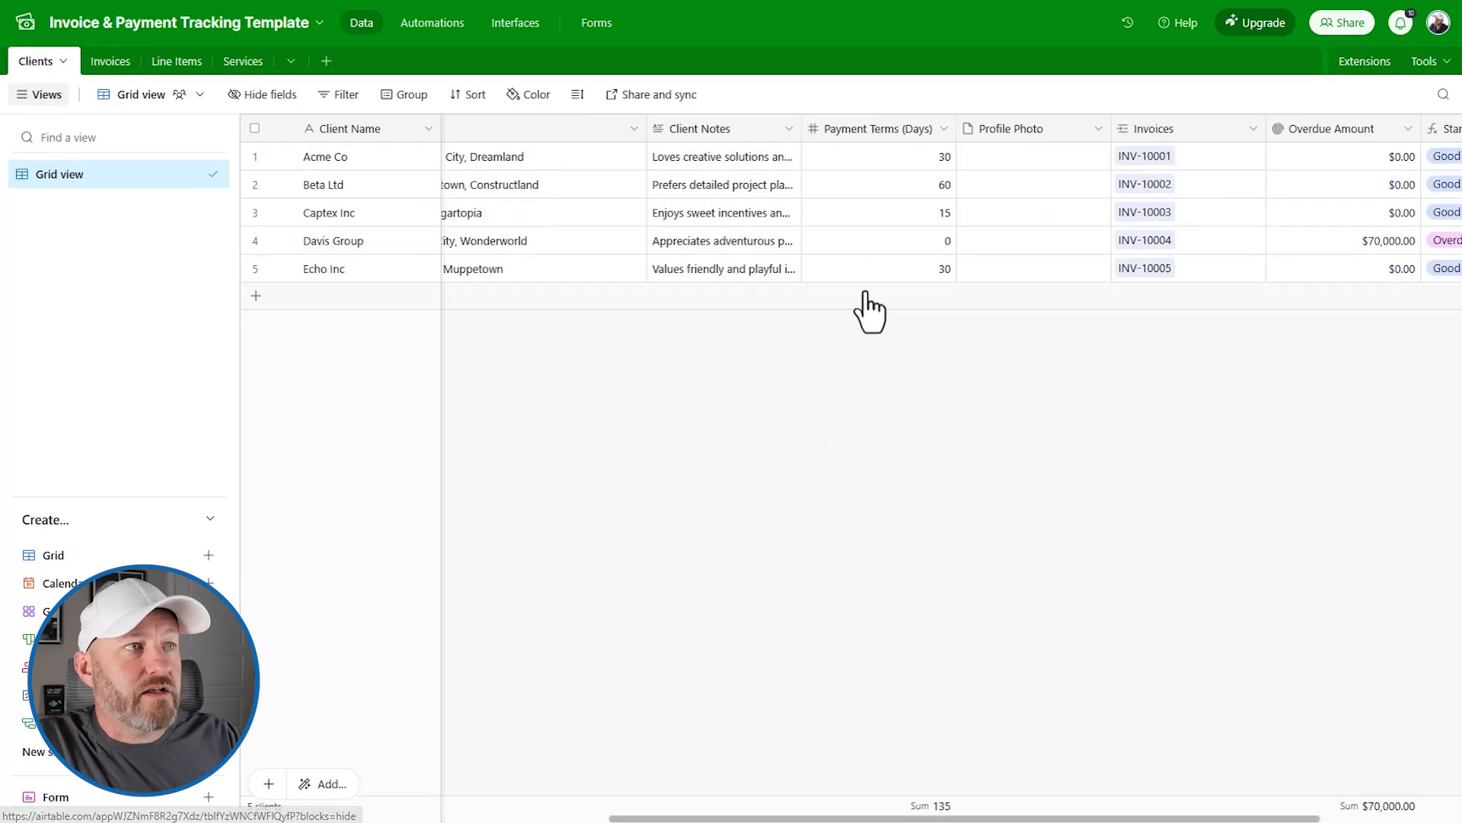
pyautogui.hscroll(3, 951, 241)
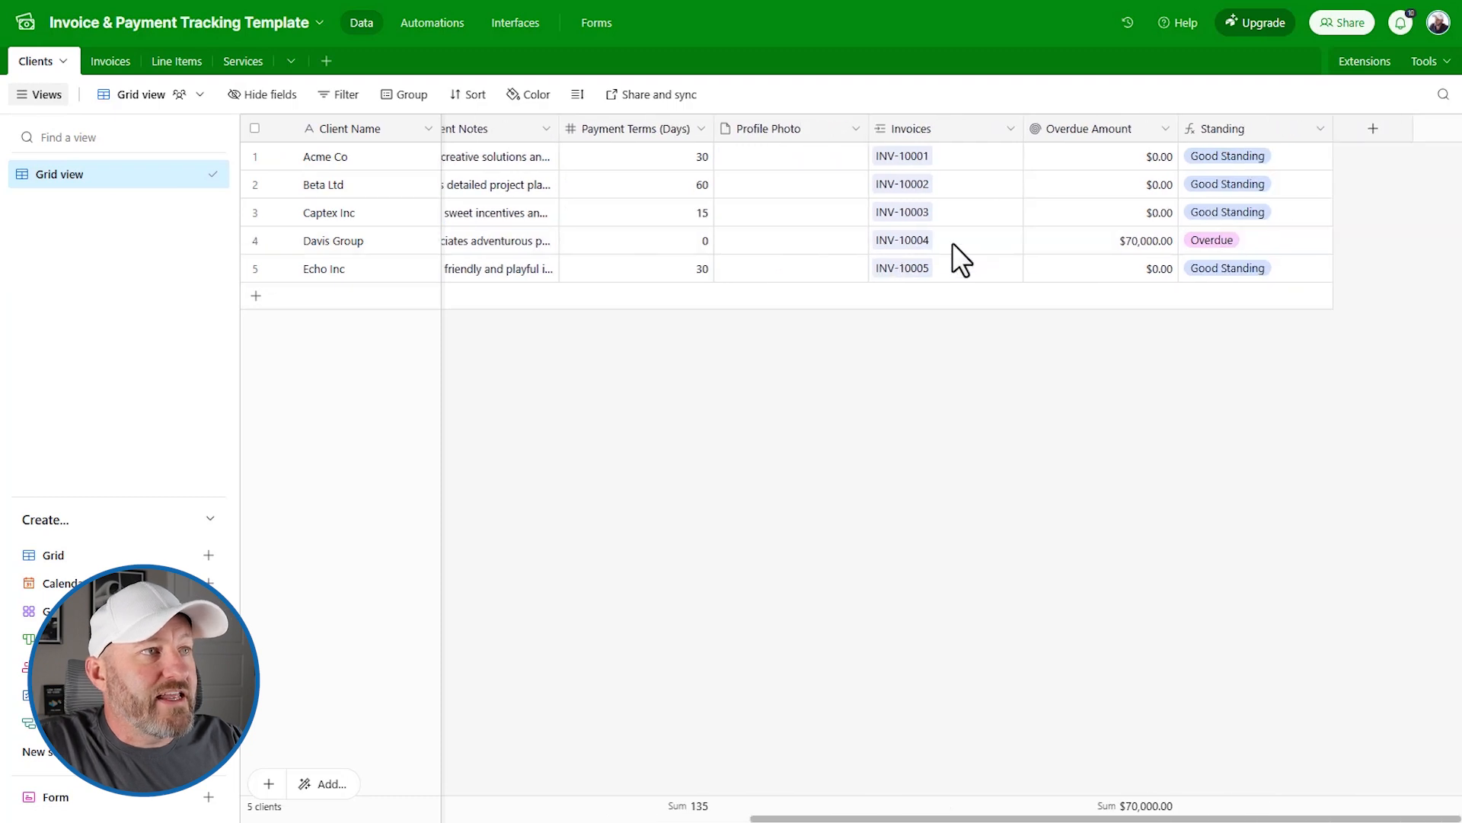
# Step: Create a Single line text field named 'QBO Client Number' in the Clients table
pyautogui.click(1373, 128)
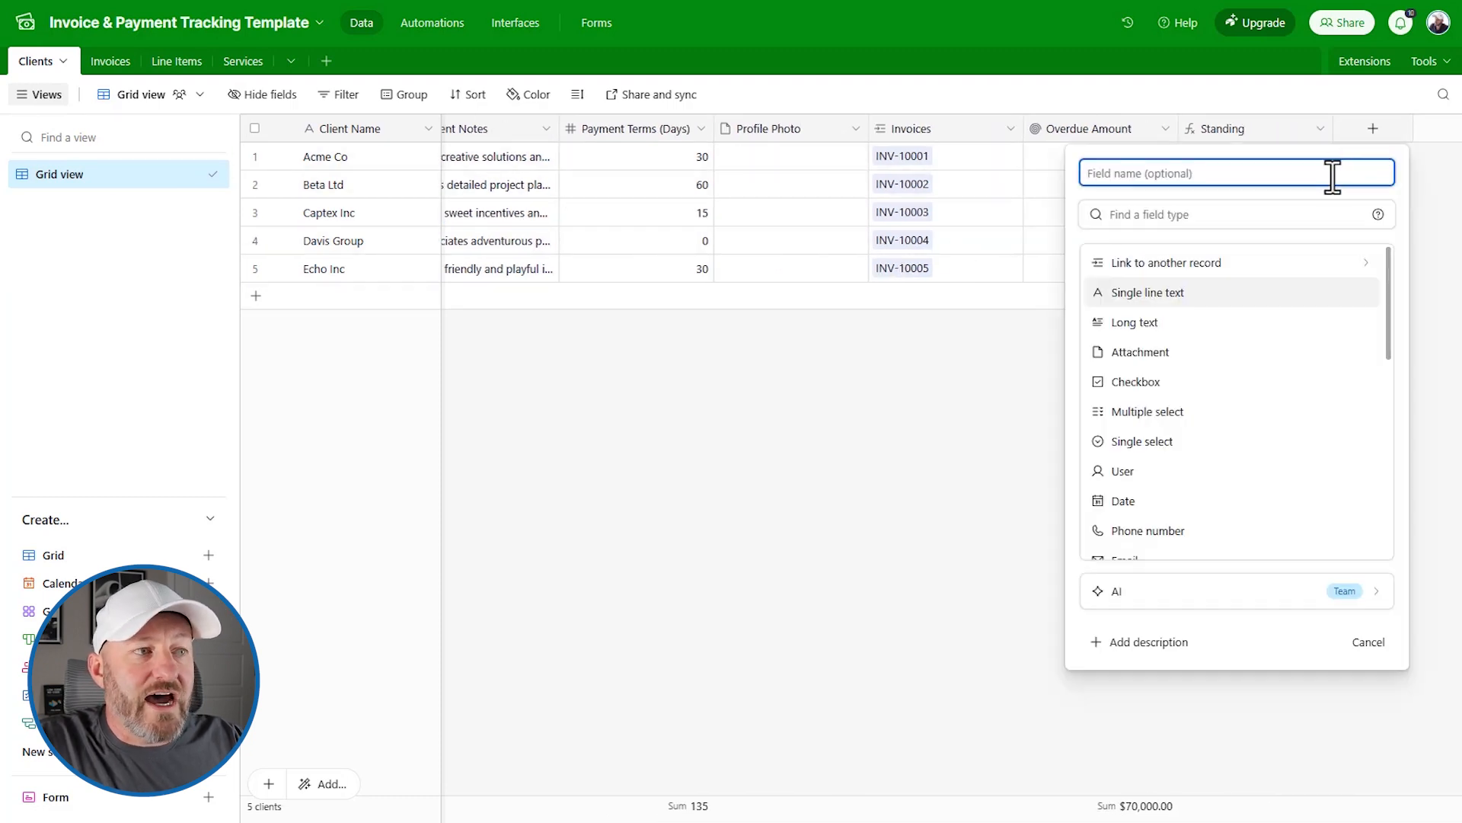
pyautogui.write('QBO')
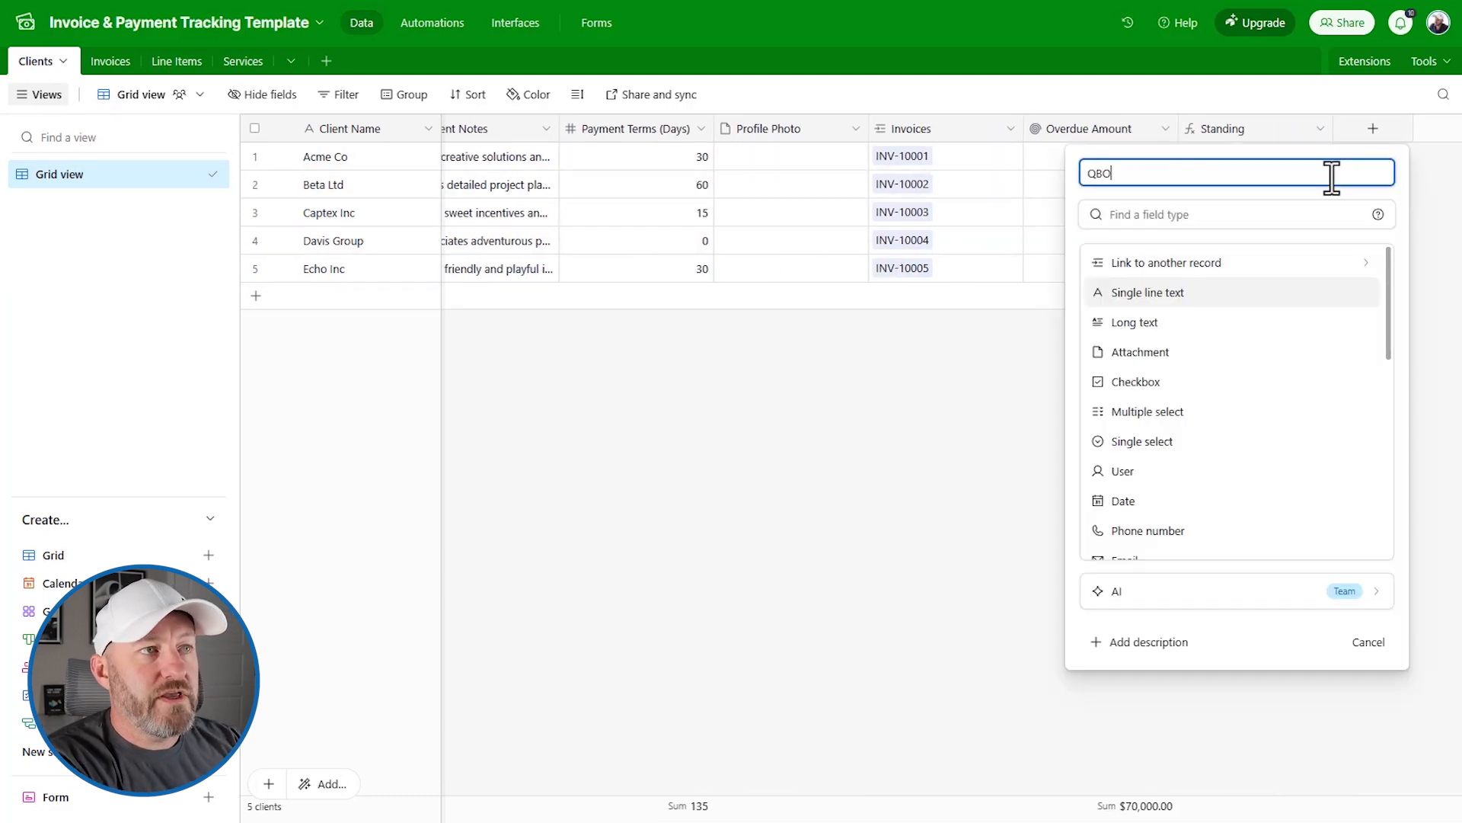
pyautogui.write(' Client Number')
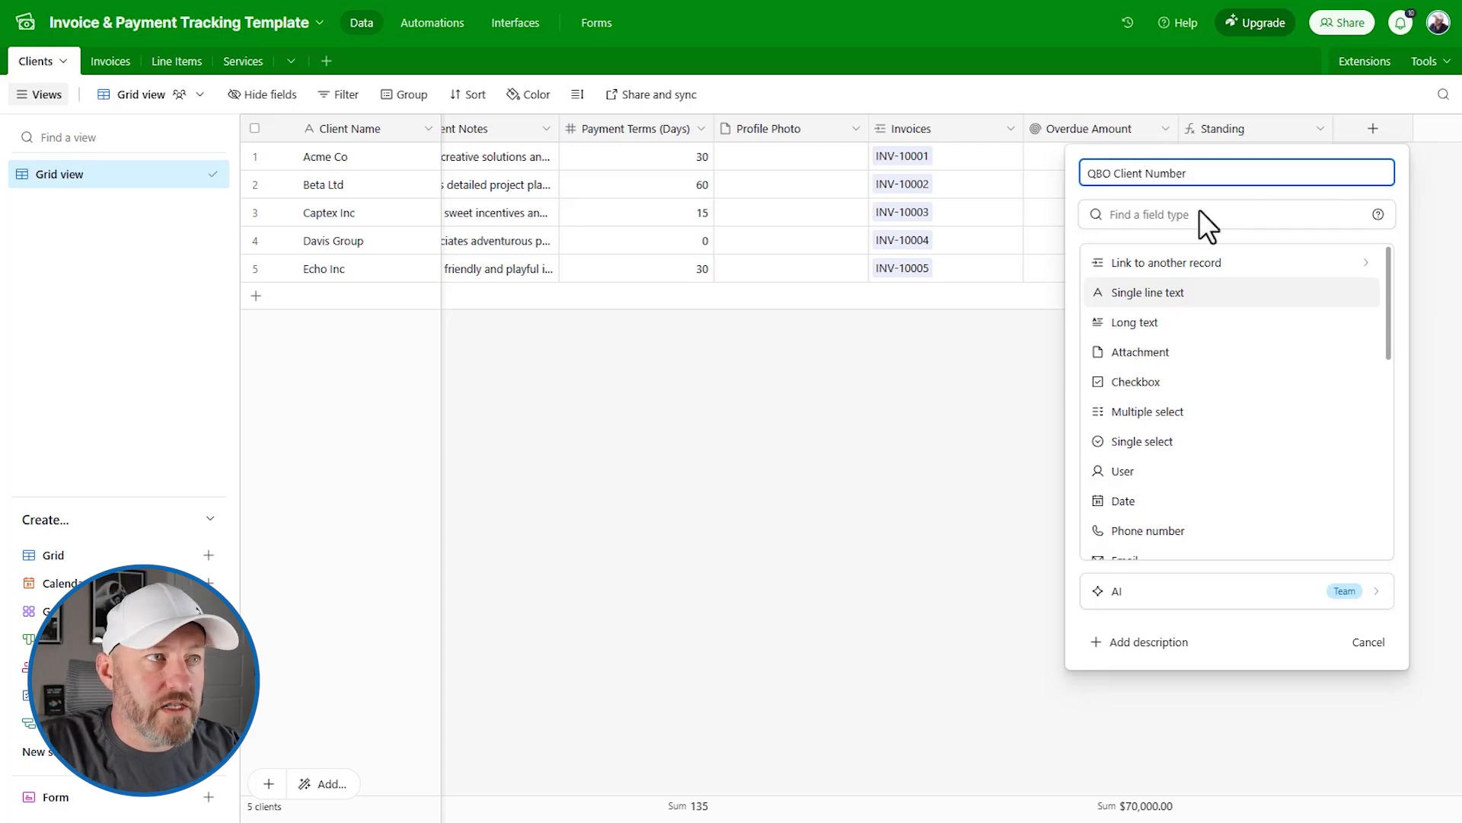
pyautogui.click(1181, 221)
pyautogui.write('sin')
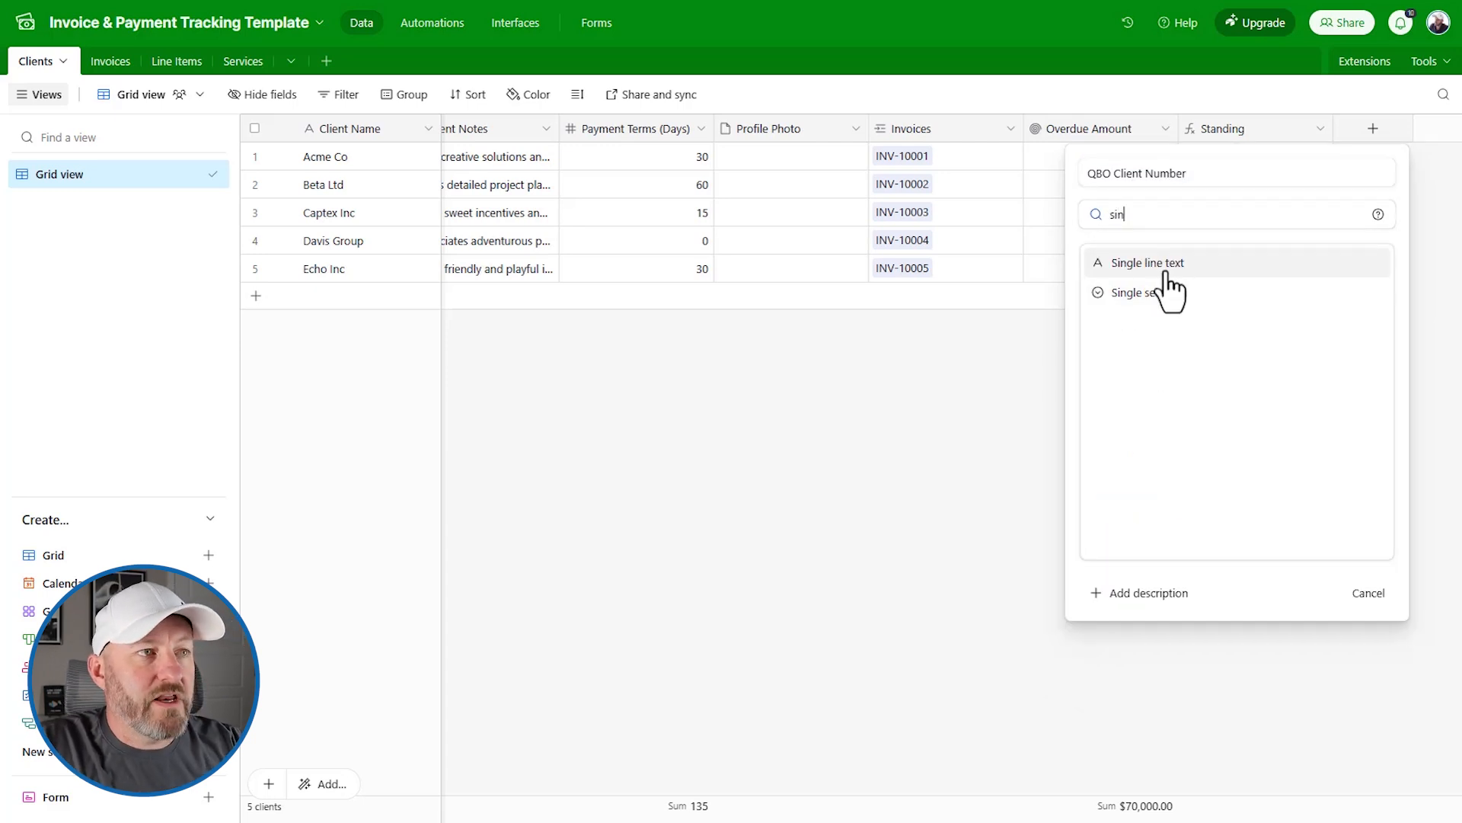
pyautogui.click(1162, 273)
pyautogui.click(1356, 347)
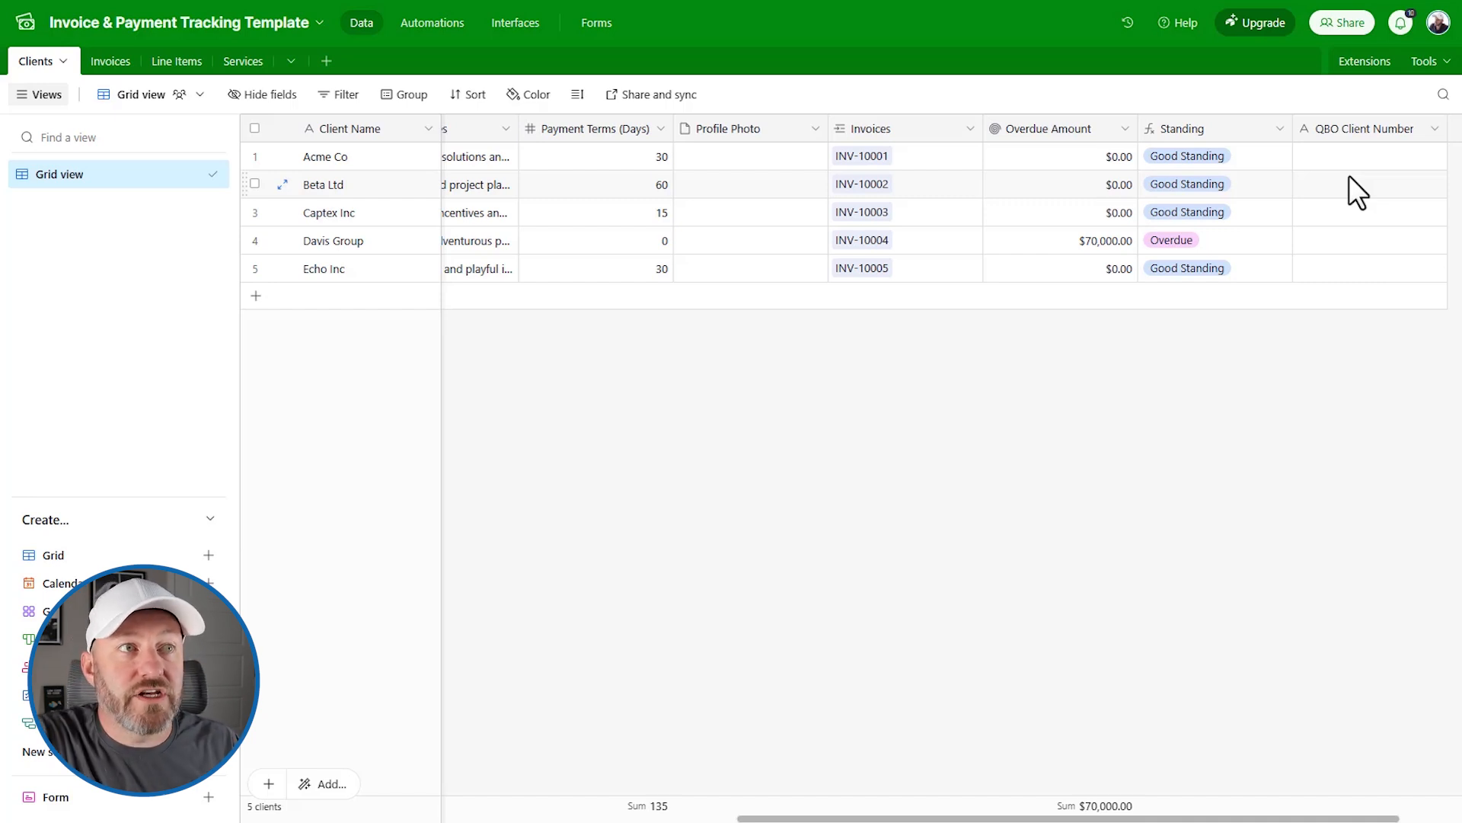
# Step: Enter 27 for Acme Co and fill it down to all five clients
pyautogui.click(1380, 162)
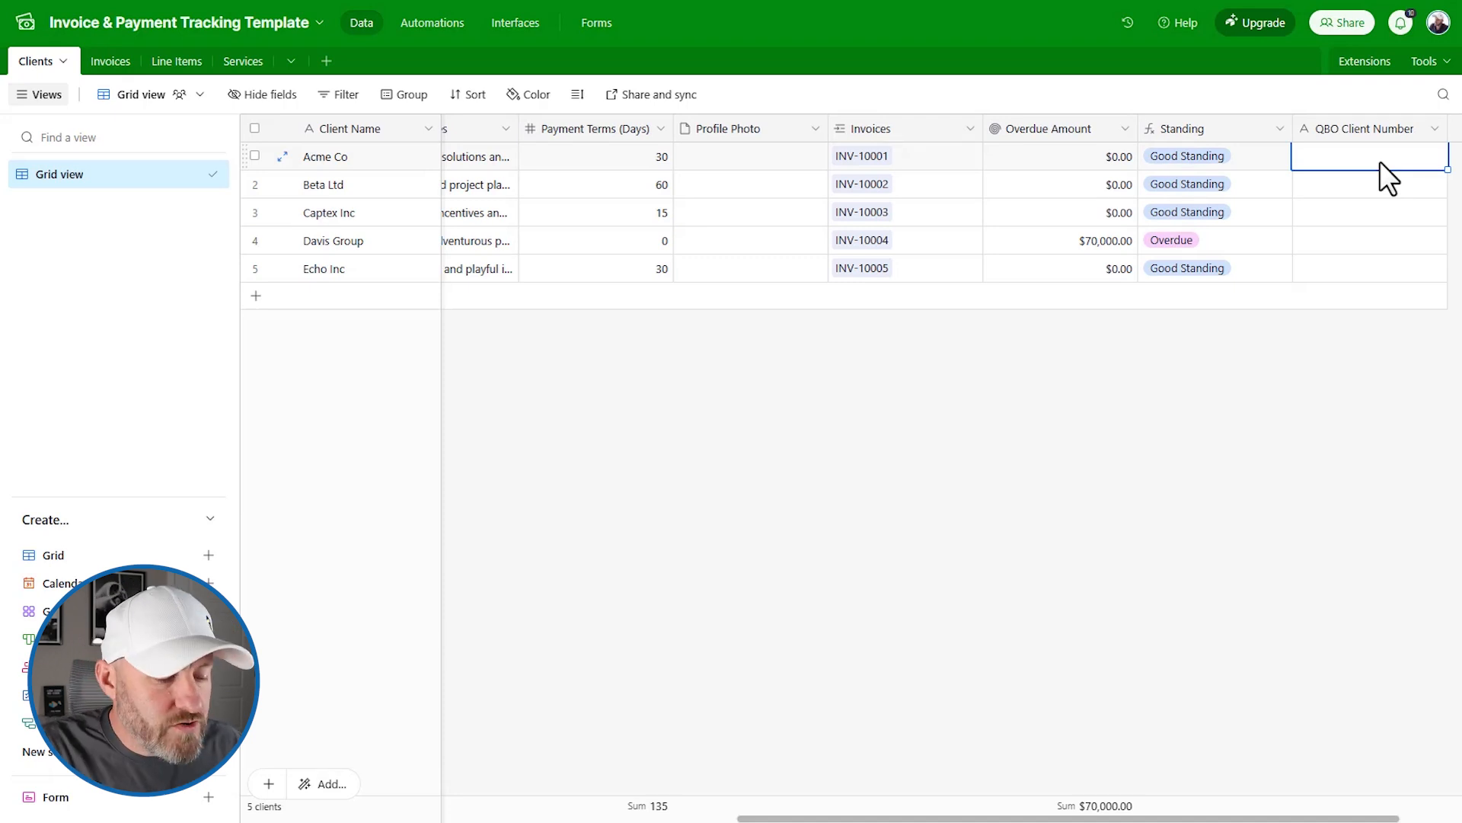
pyautogui.write('27')
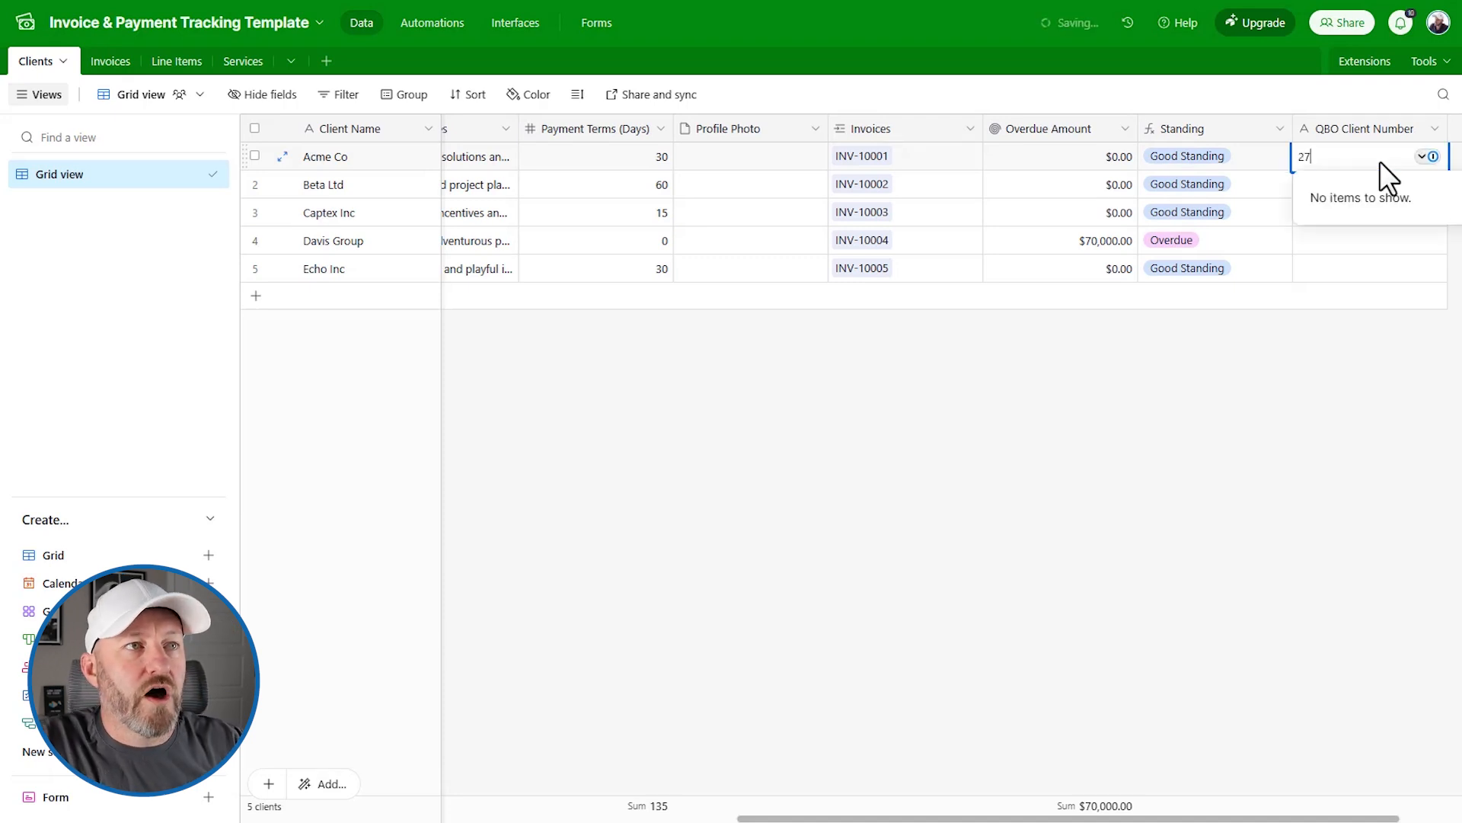
pyautogui.press('Return')
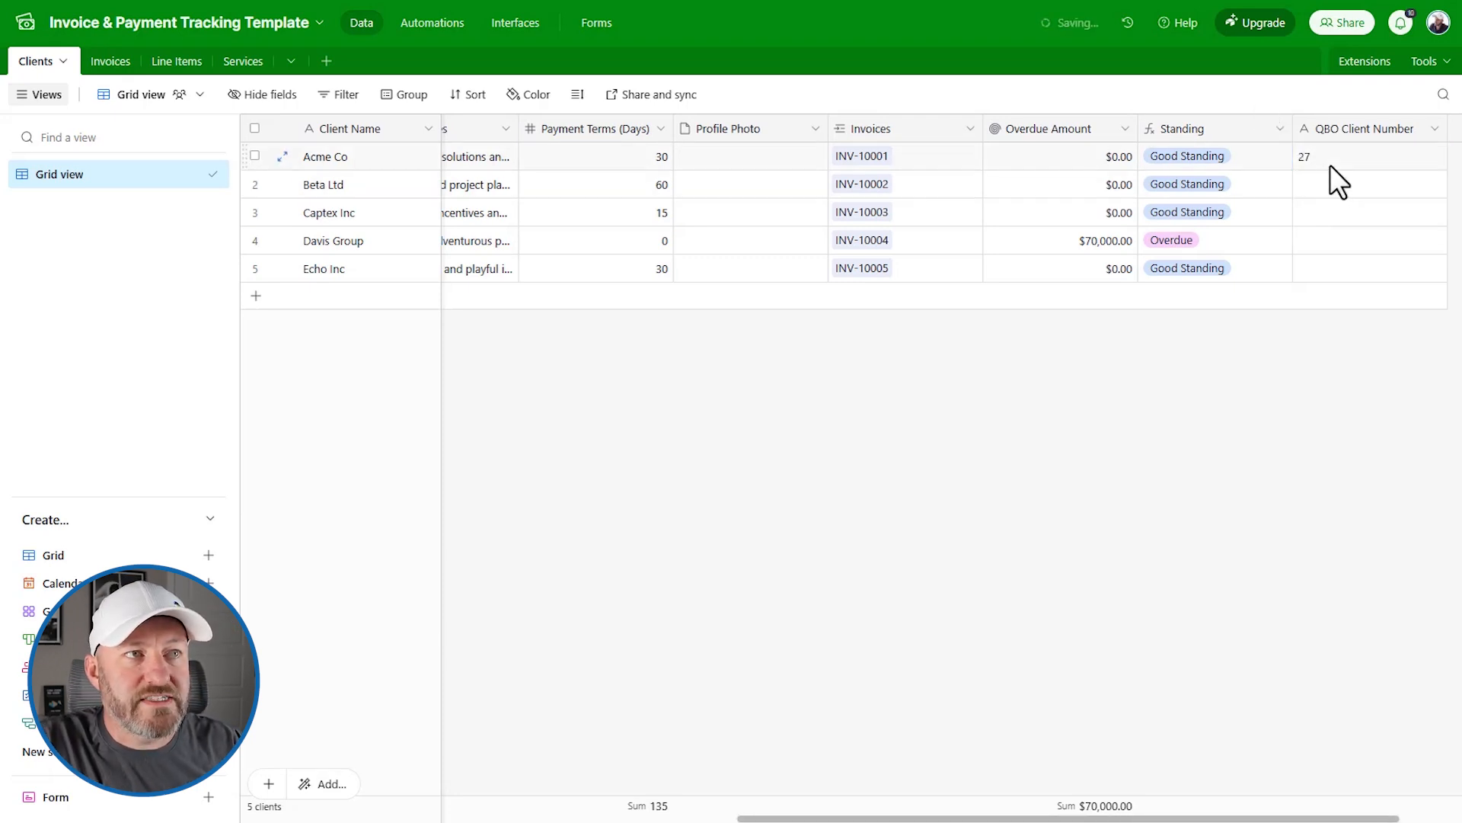
pyautogui.moveTo(1445, 172); pyautogui.dragTo(1435, 269)
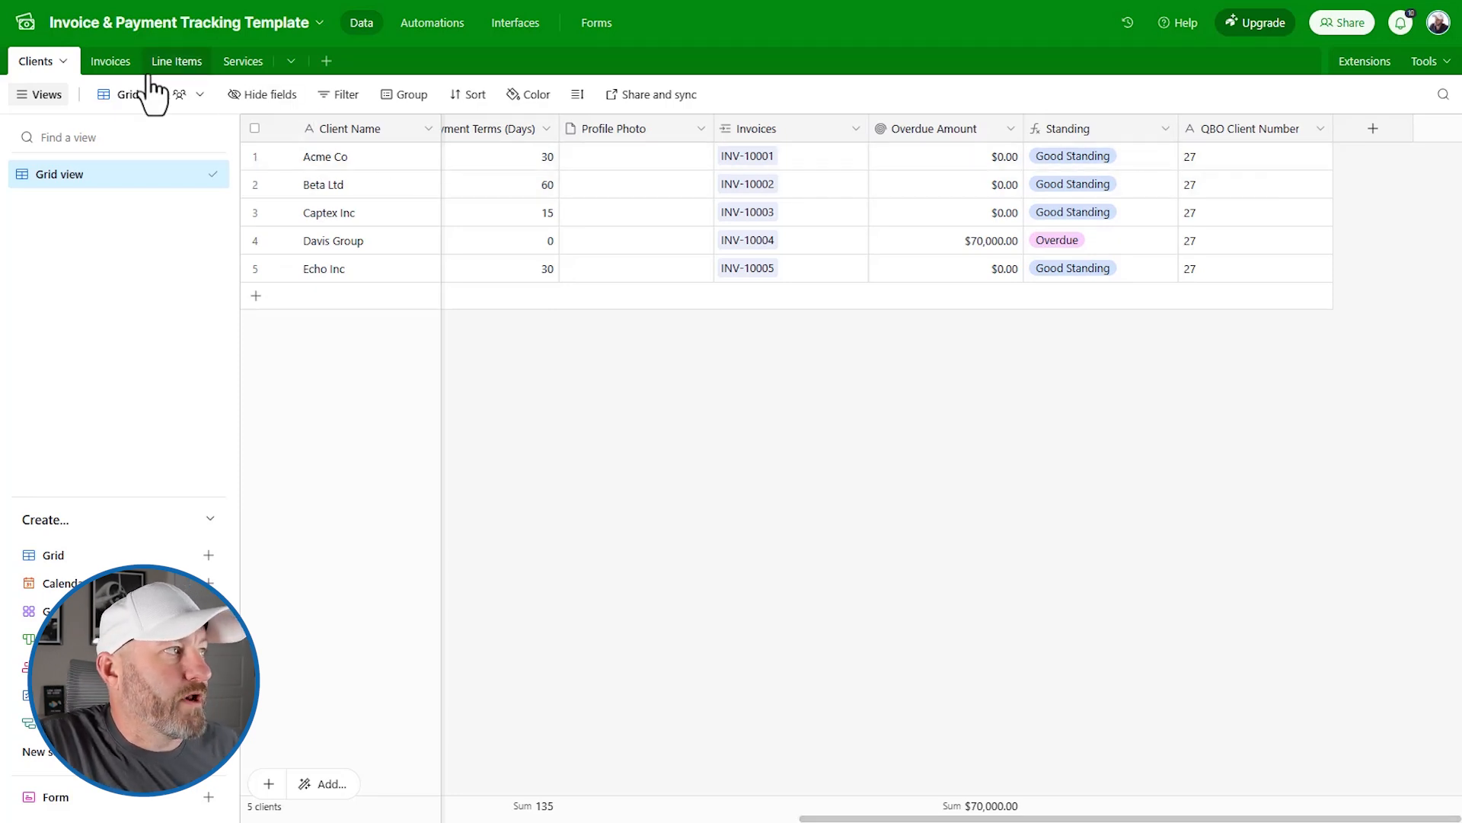
# Step: Open the Invoices table, scroll right, and dismiss the new-field panel without adding anything
pyautogui.click(110, 61)
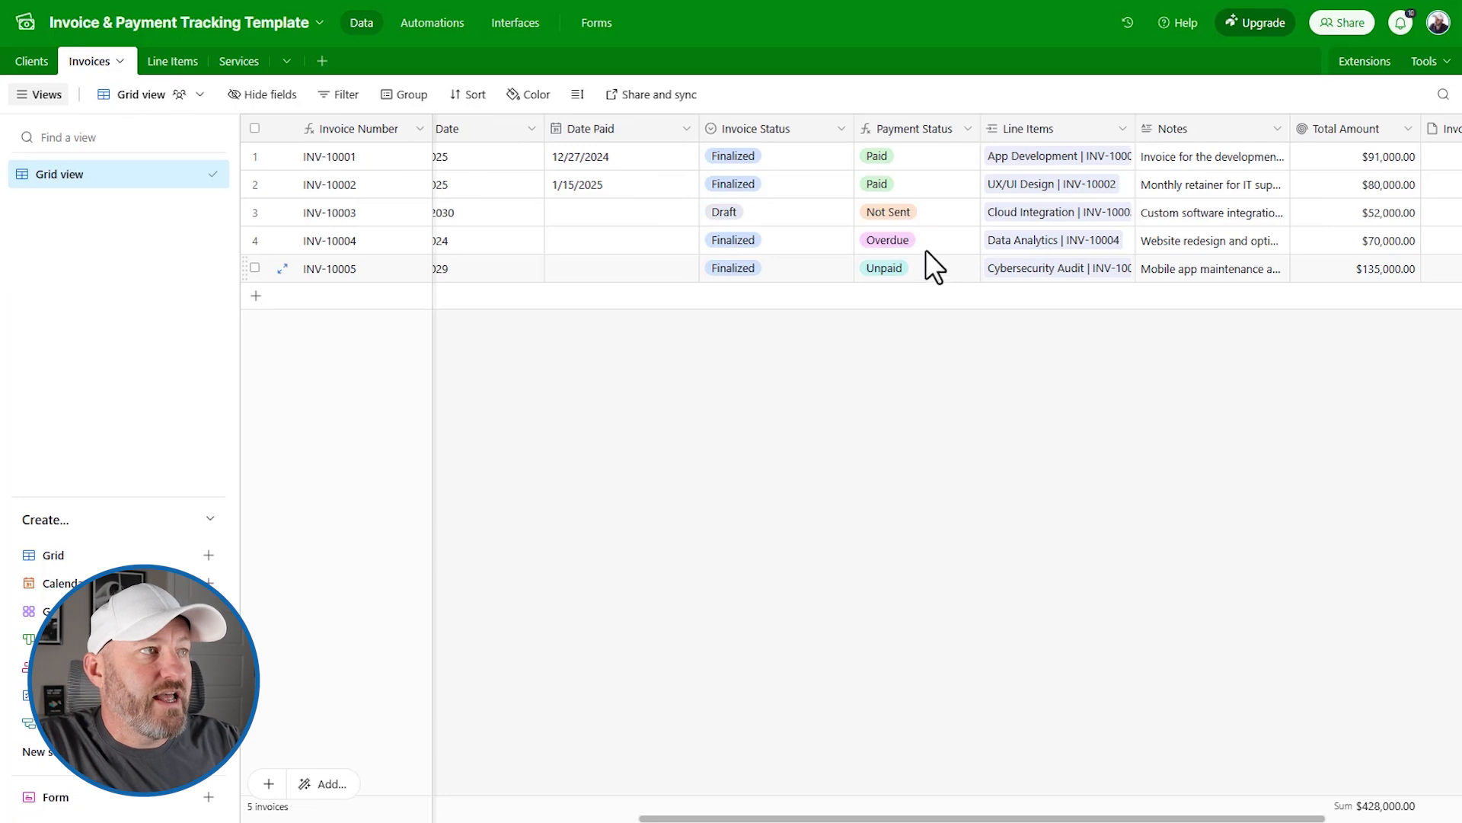
pyautogui.hscroll(3, 928, 242)
pyautogui.click(1373, 129)
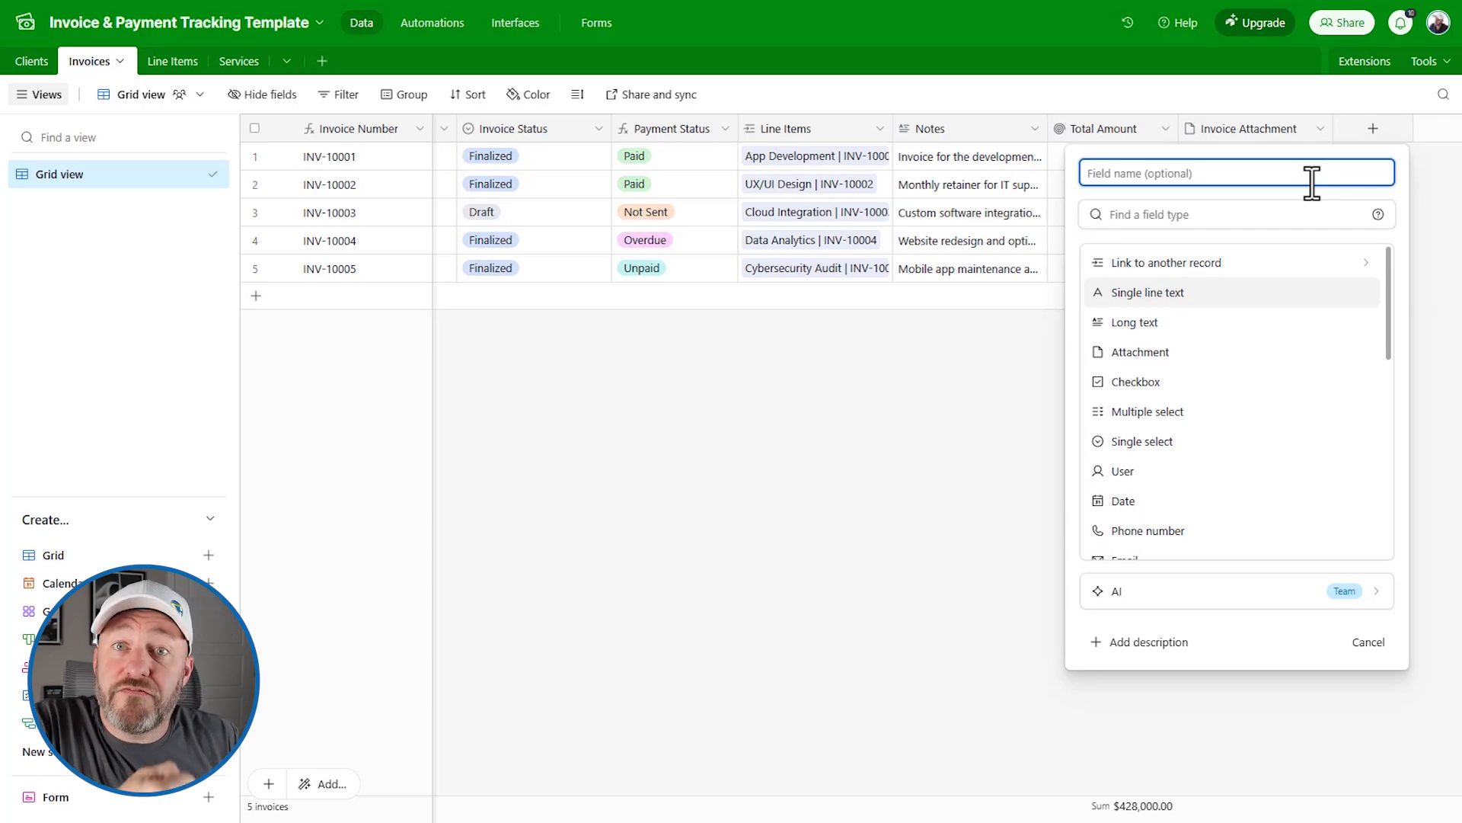
pyautogui.click(1153, 102)
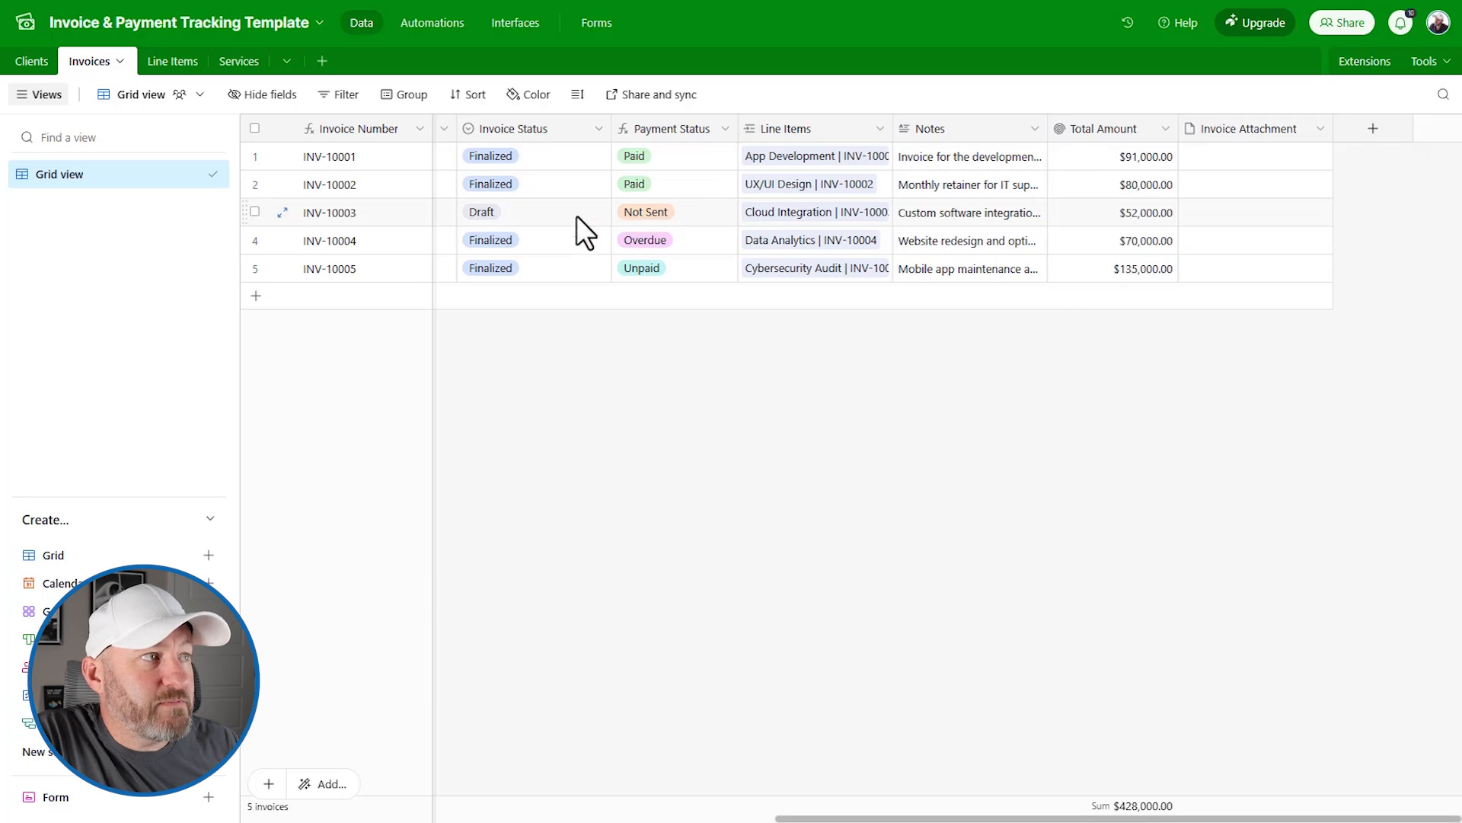
# Step: Check the Invoice Status field's options (Draft, Finalized; default Draft), then begin another new field
pyautogui.click(537, 134)
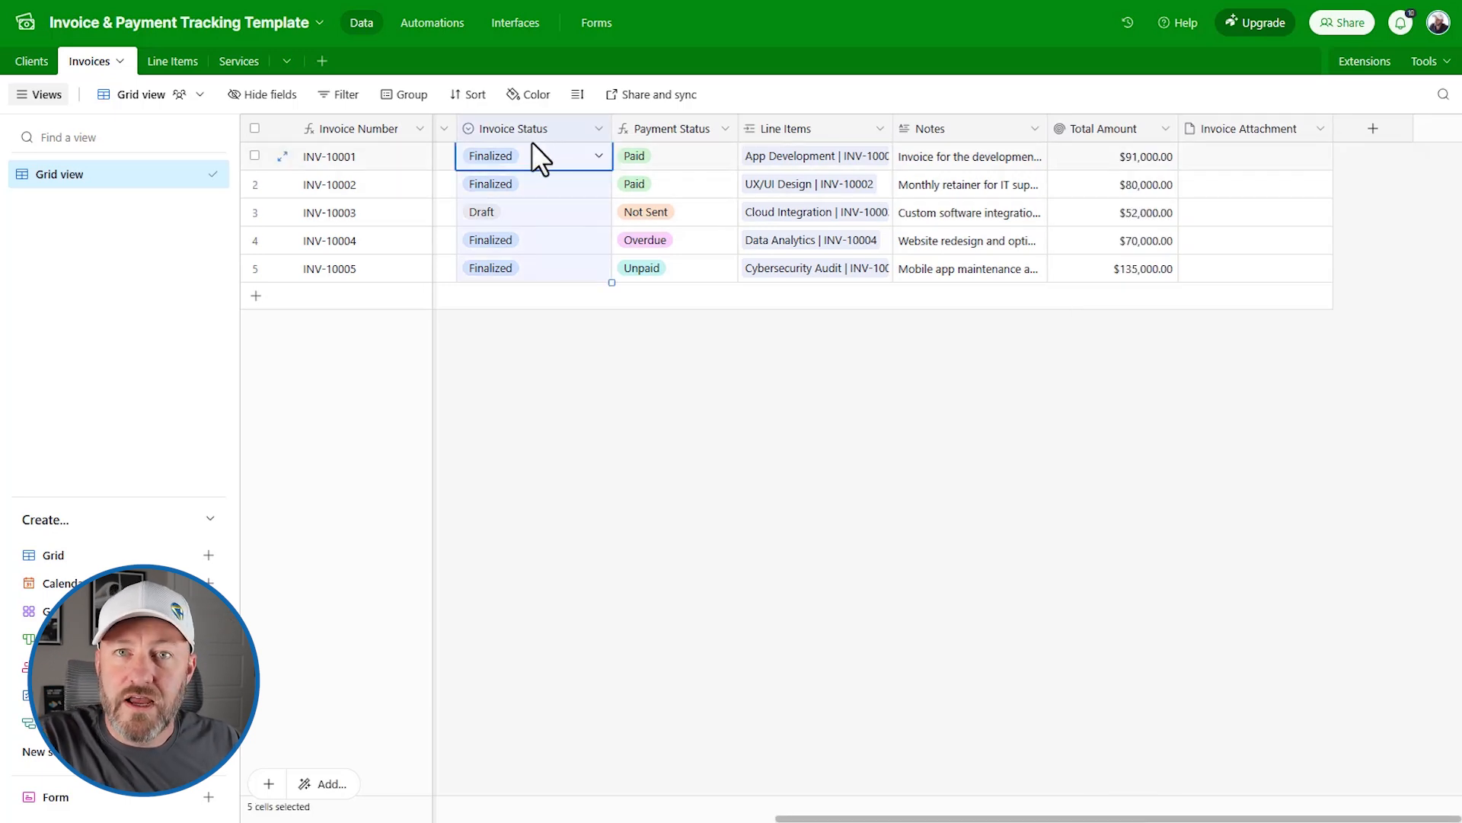
pyautogui.doubleClick(516, 127)
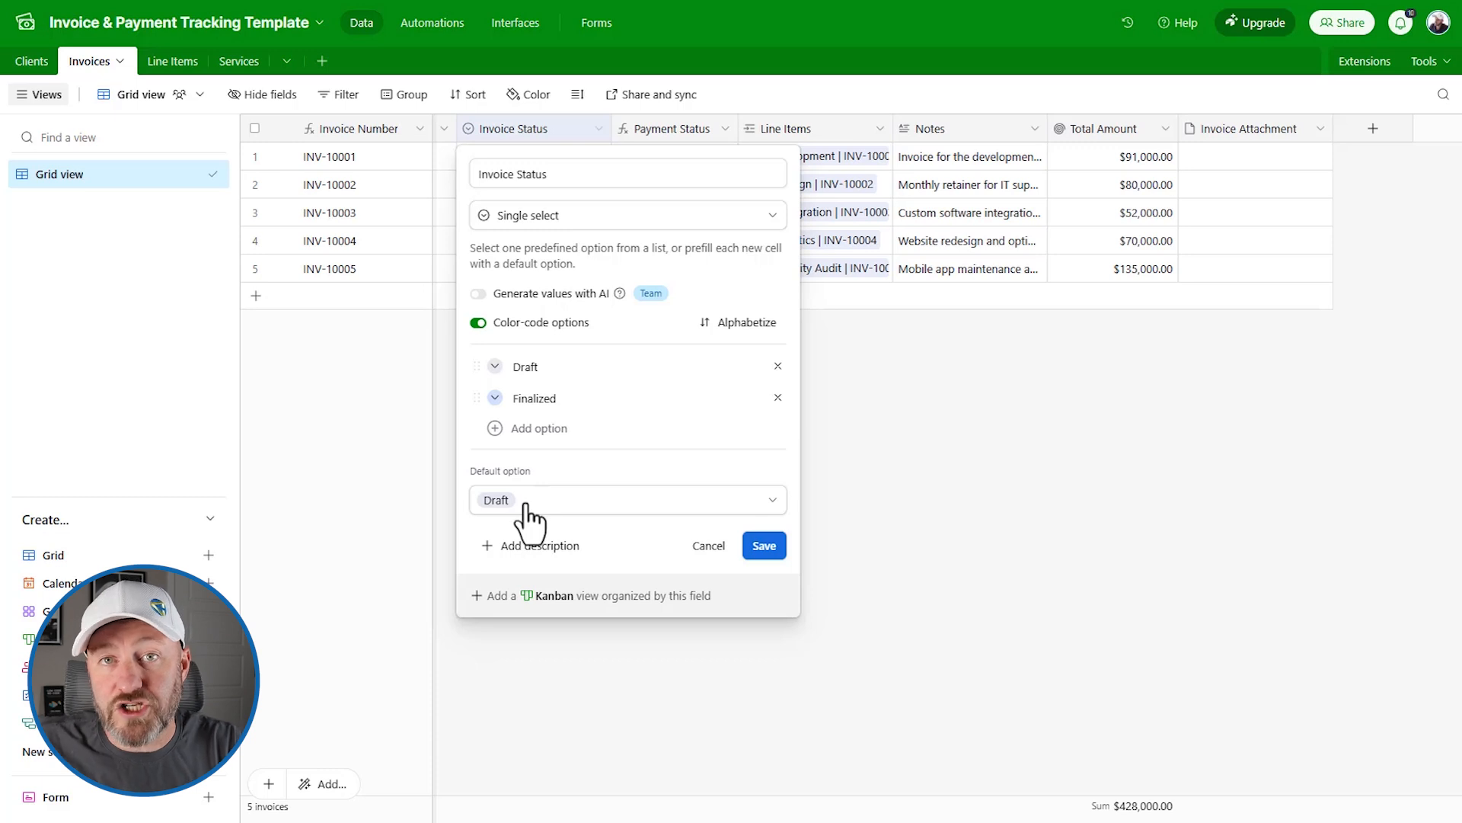
pyautogui.click(977, 428)
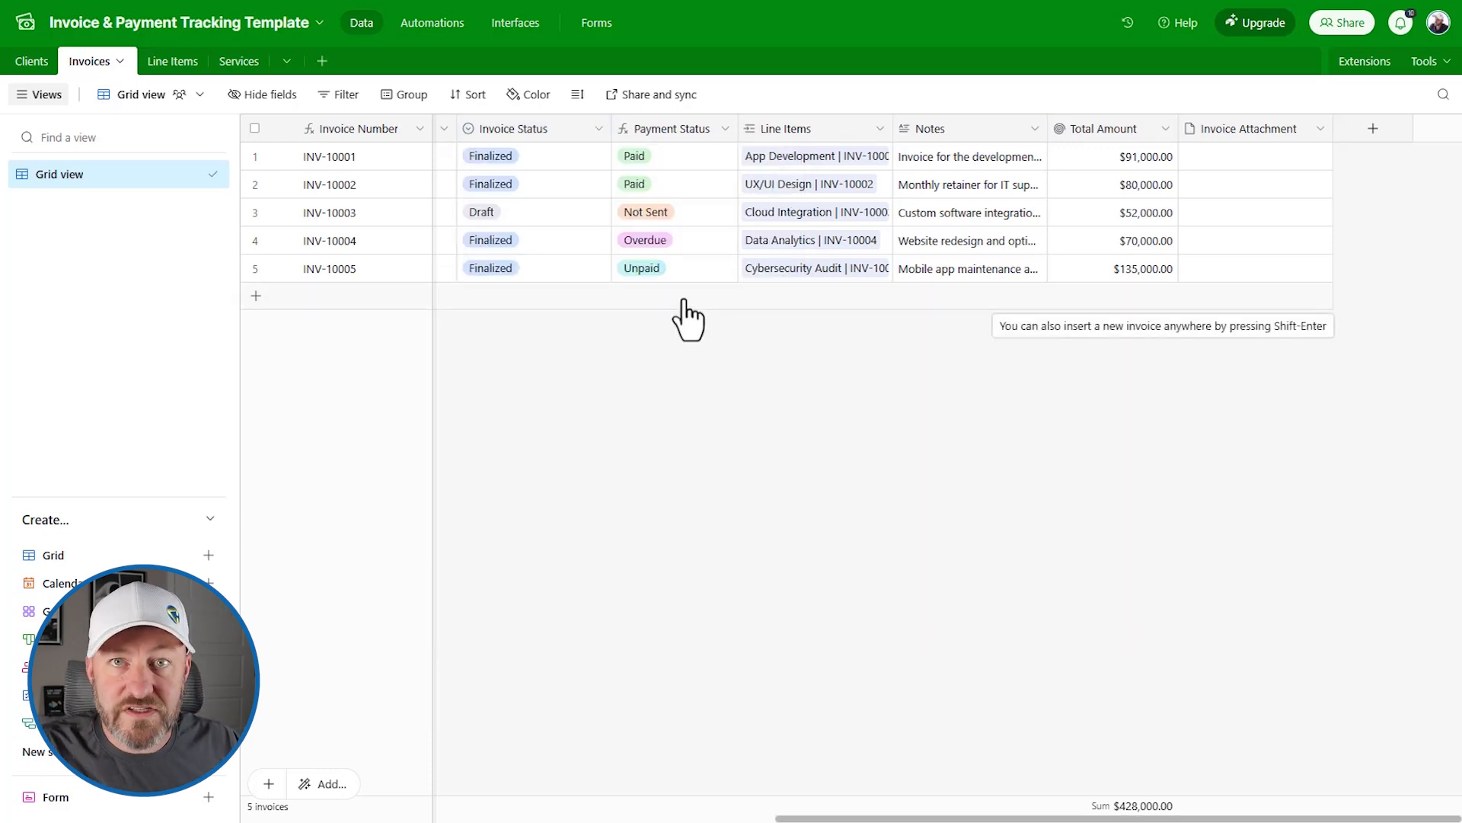
pyautogui.click(1374, 128)
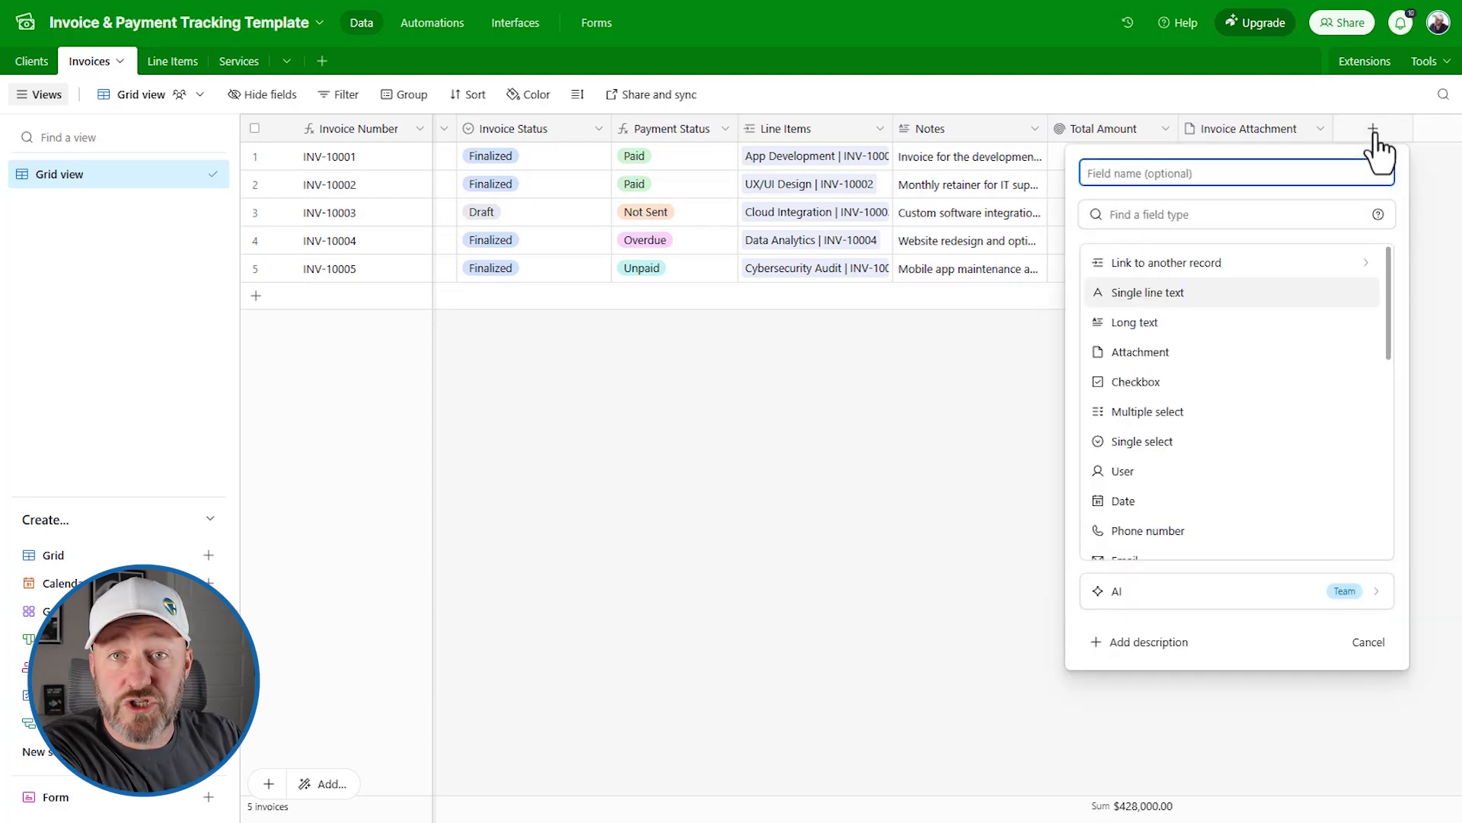
# Step: Name the new field 'Trigger Invoice' with a ⚡ lightning emoji prefix
pyautogui.write('Tr')
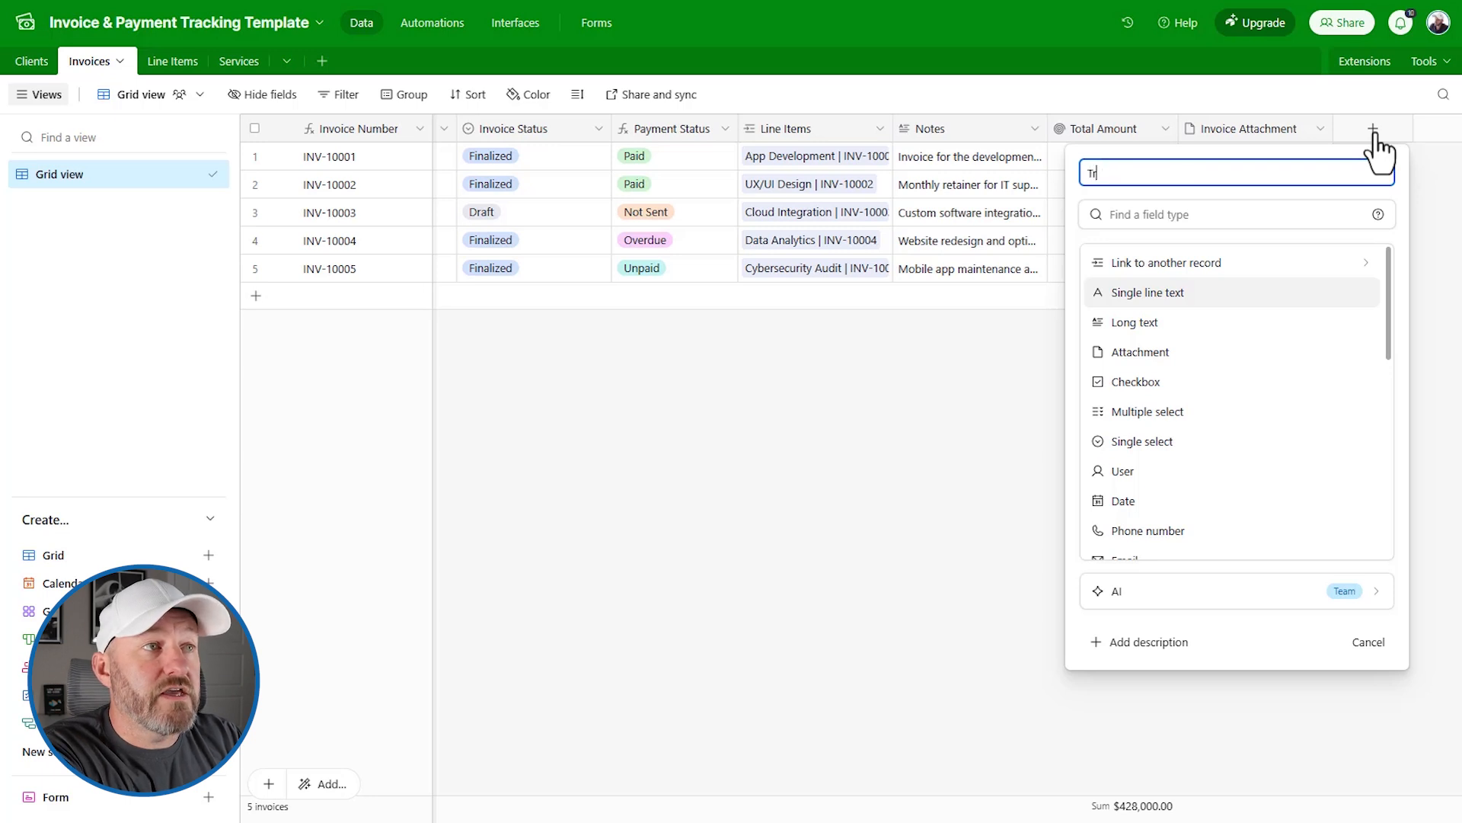
pyautogui.write('igger Invoice')
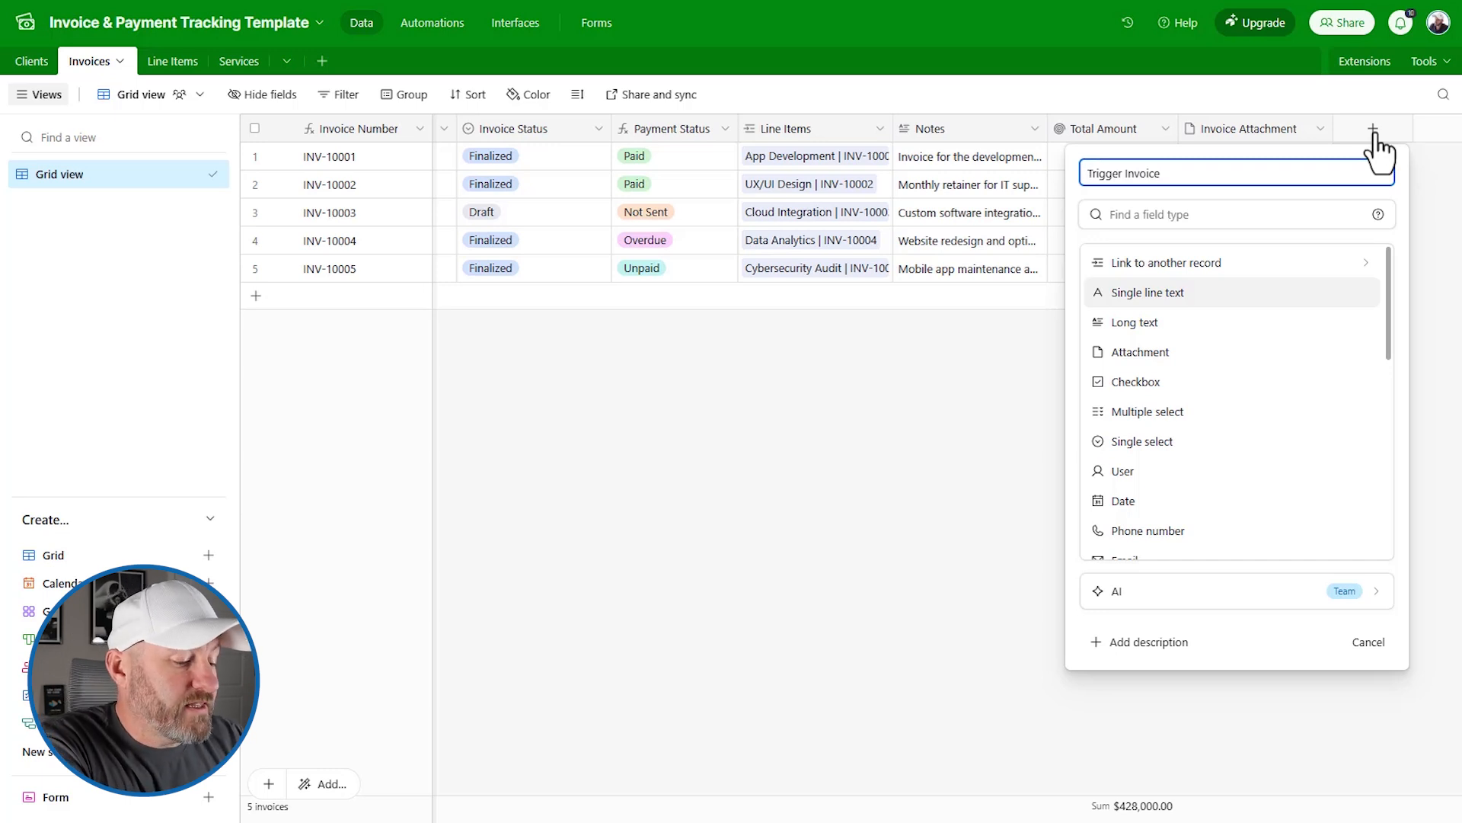
pyautogui.press('Home')
pyautogui.press('super+period')
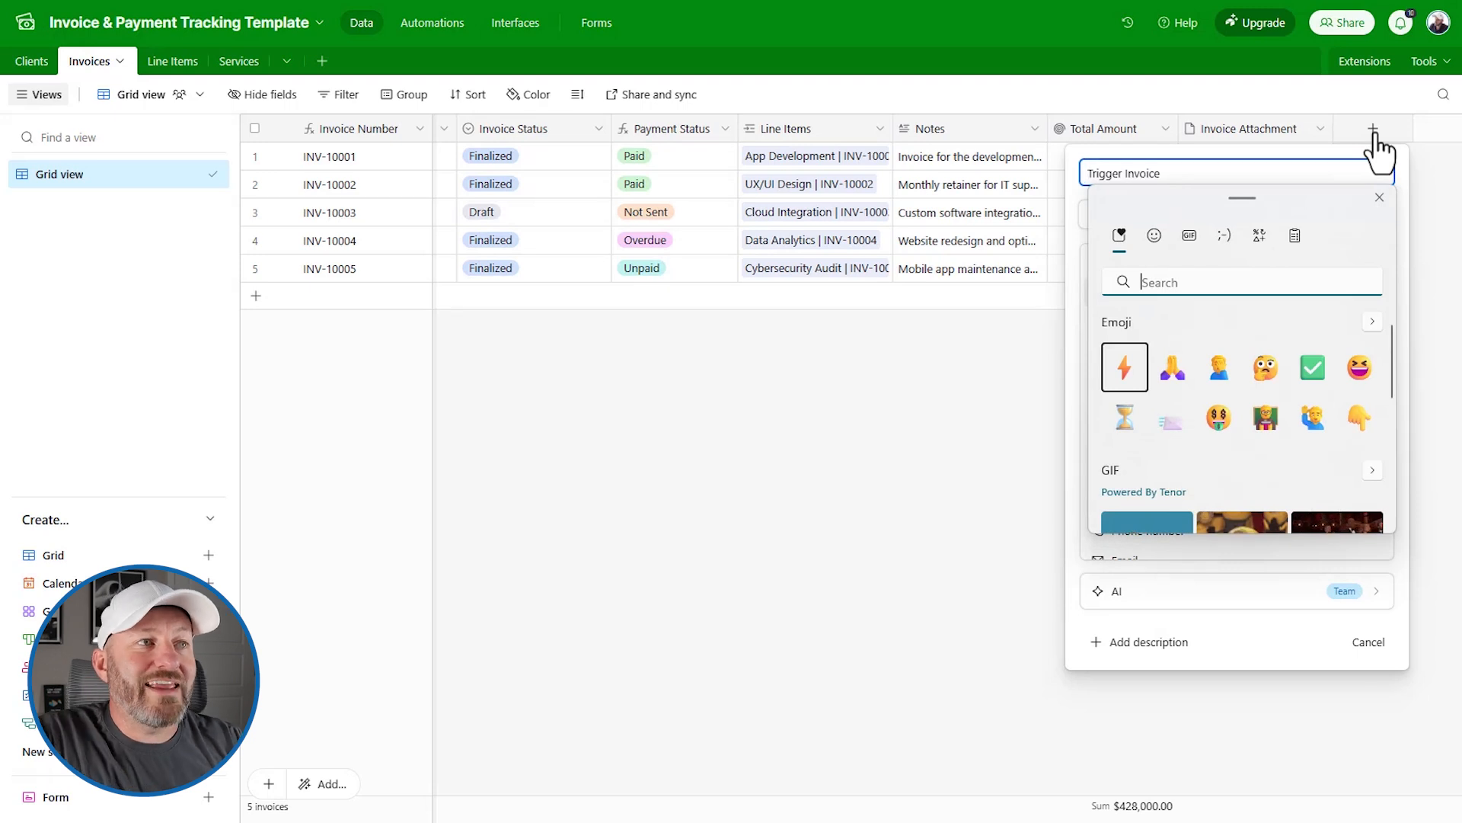
pyautogui.click(1123, 369)
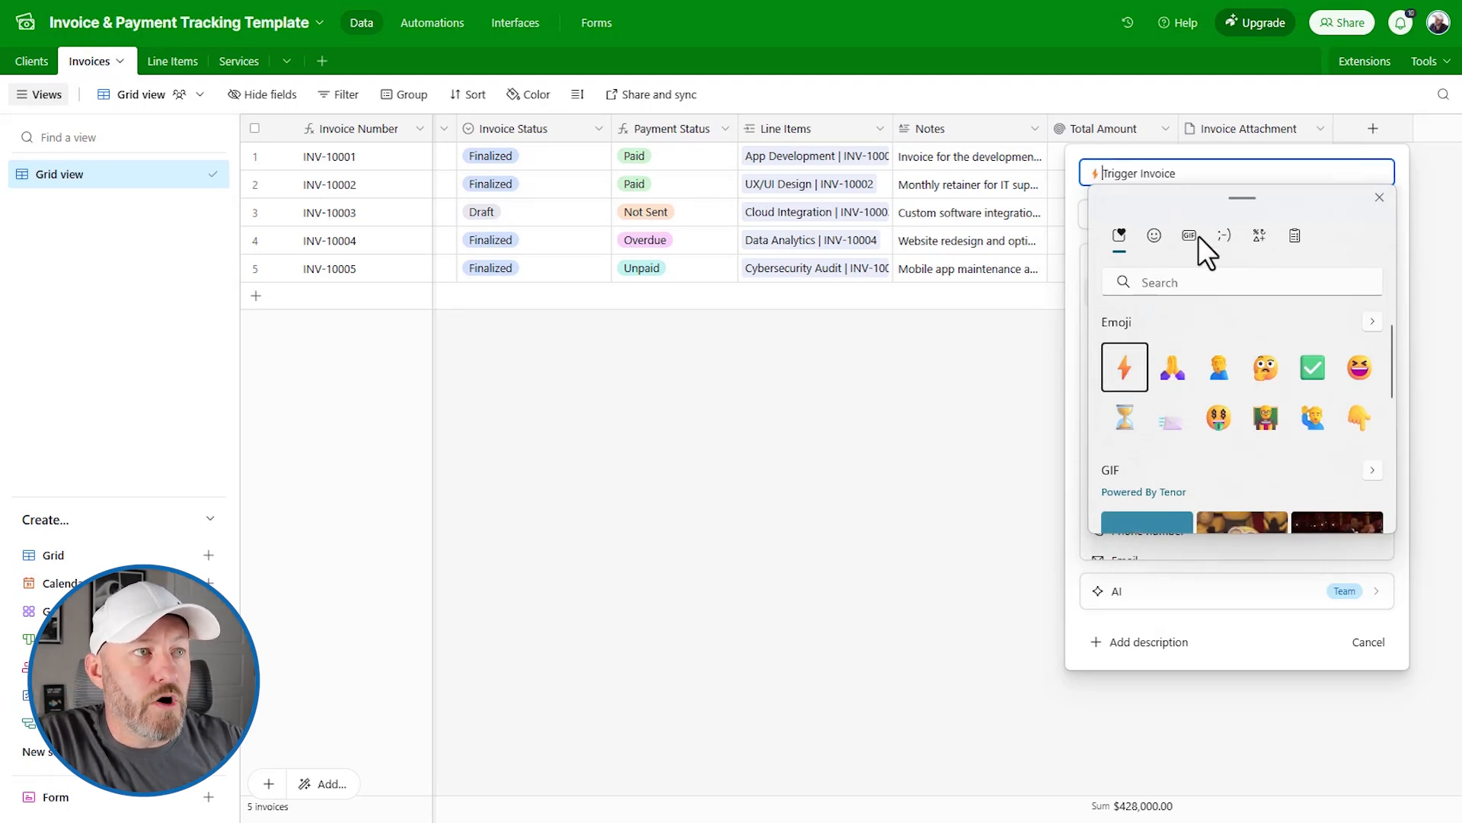
pyautogui.click(1103, 172)
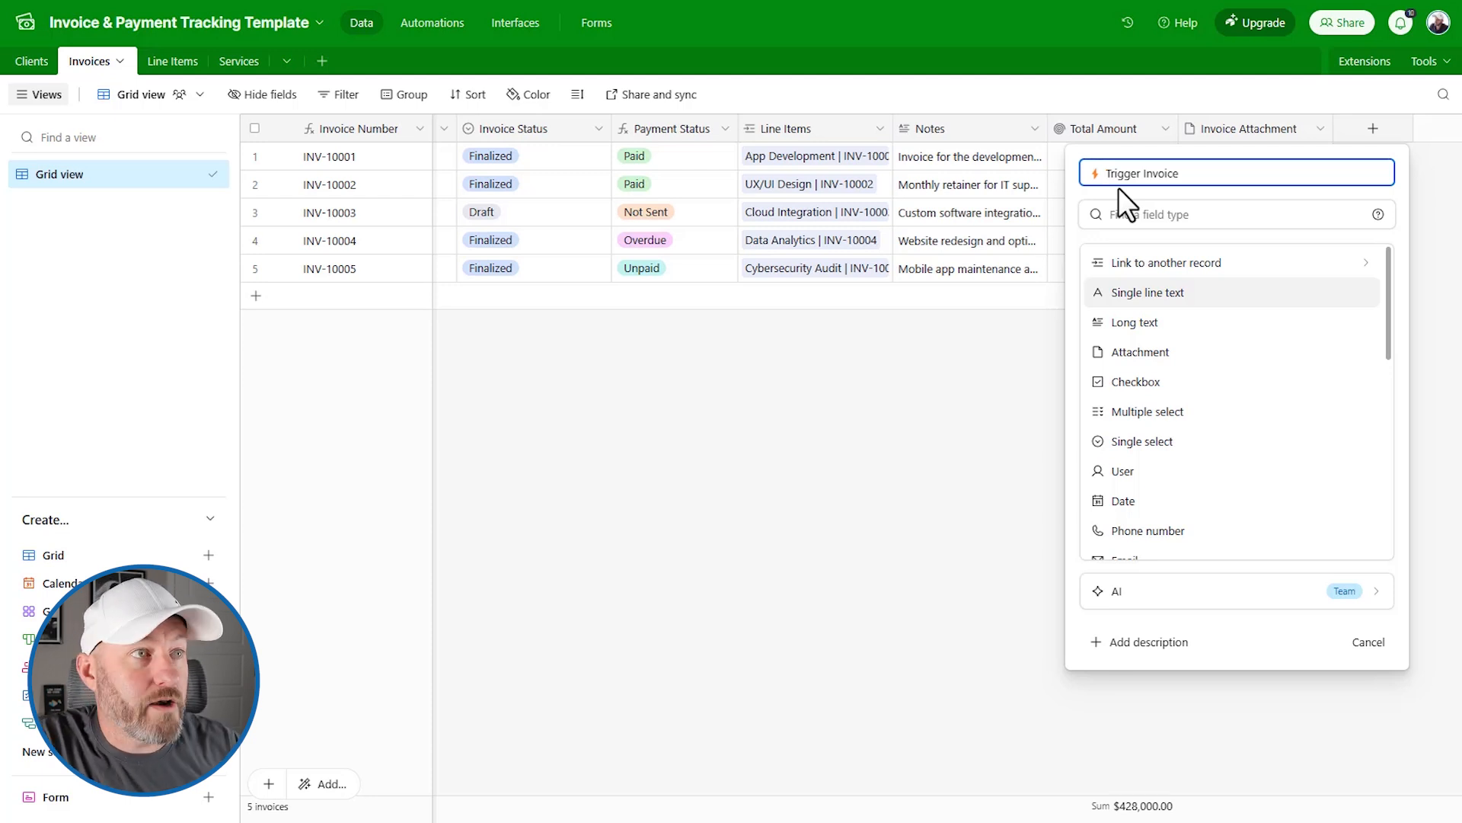
# Step: Make it a Last modified time field tracking only Invoice Status, and create it
pyautogui.click(1172, 216)
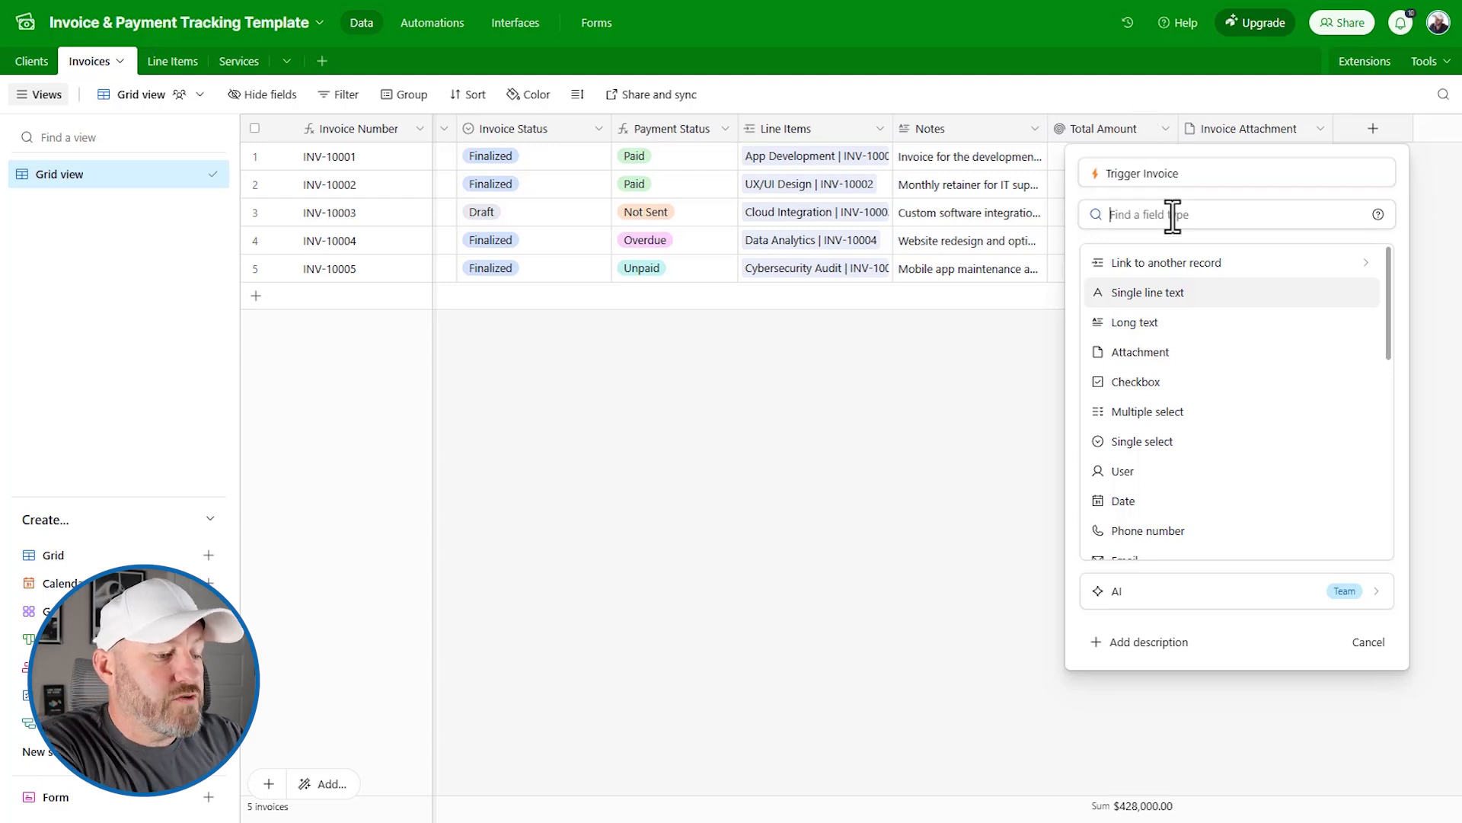
pyautogui.write('las')
pyautogui.click(1200, 297)
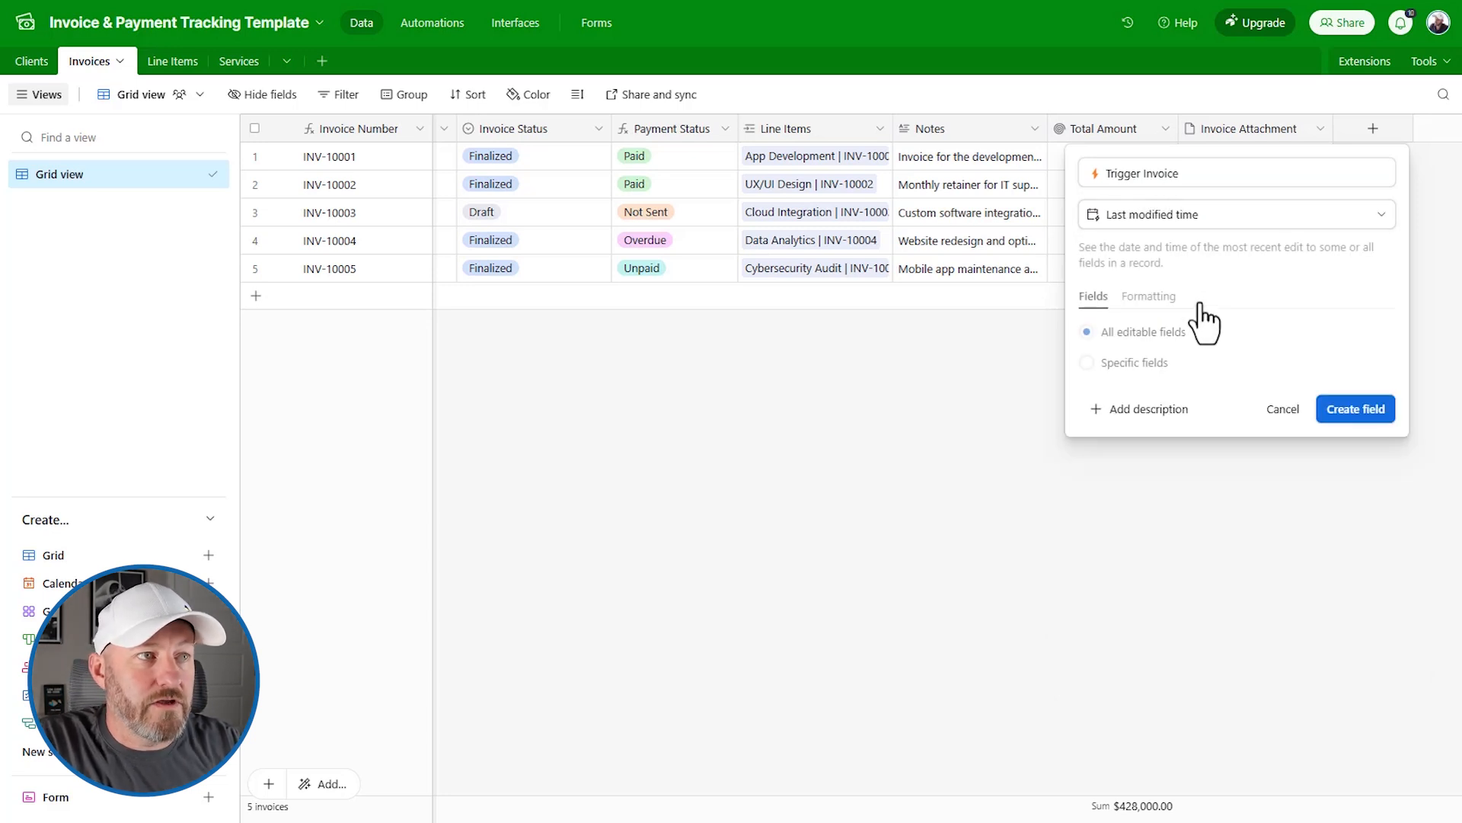
pyautogui.click(1142, 364)
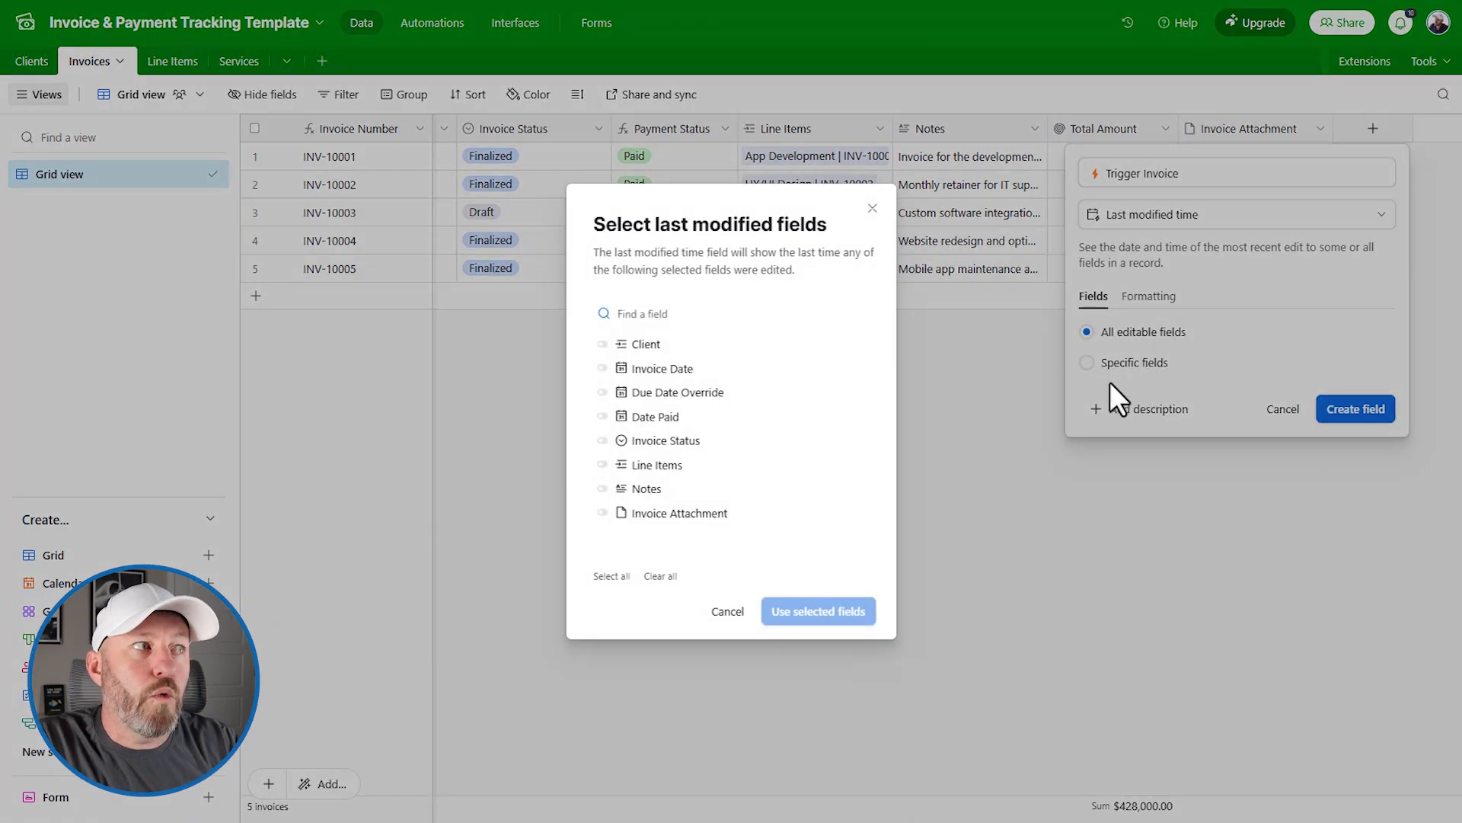
pyautogui.click(660, 448)
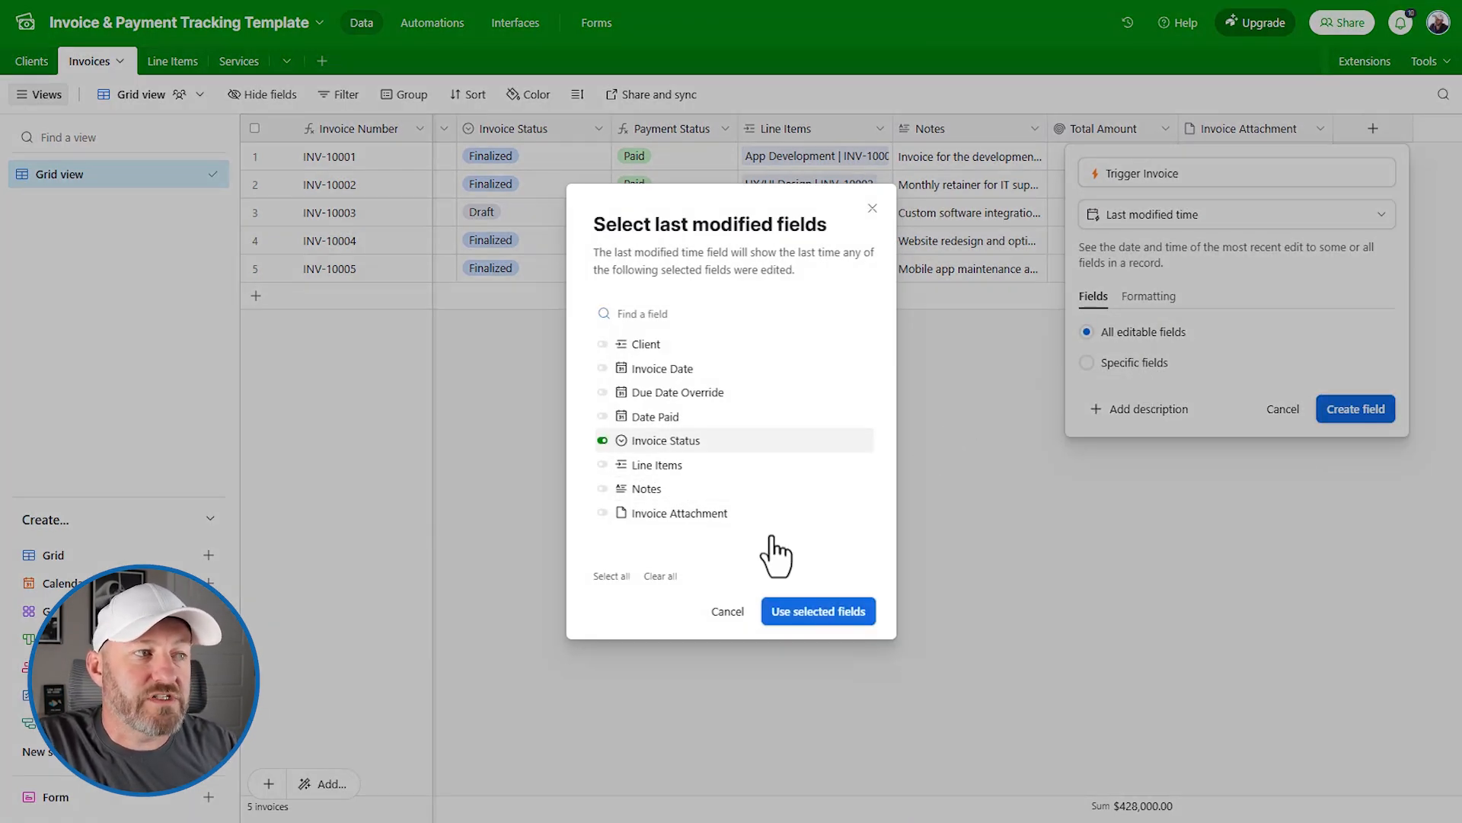
pyautogui.click(817, 615)
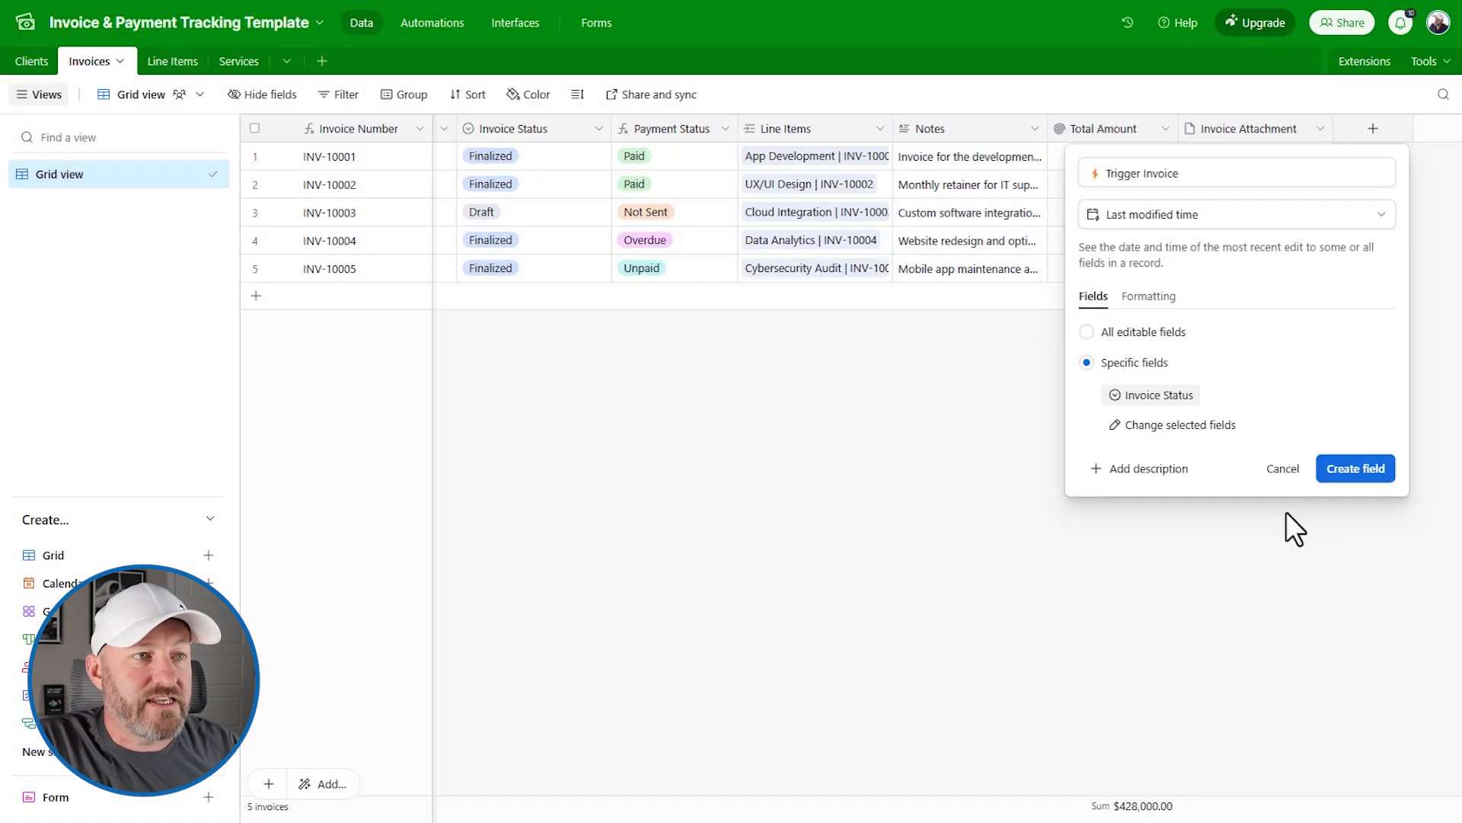
pyautogui.click(1356, 470)
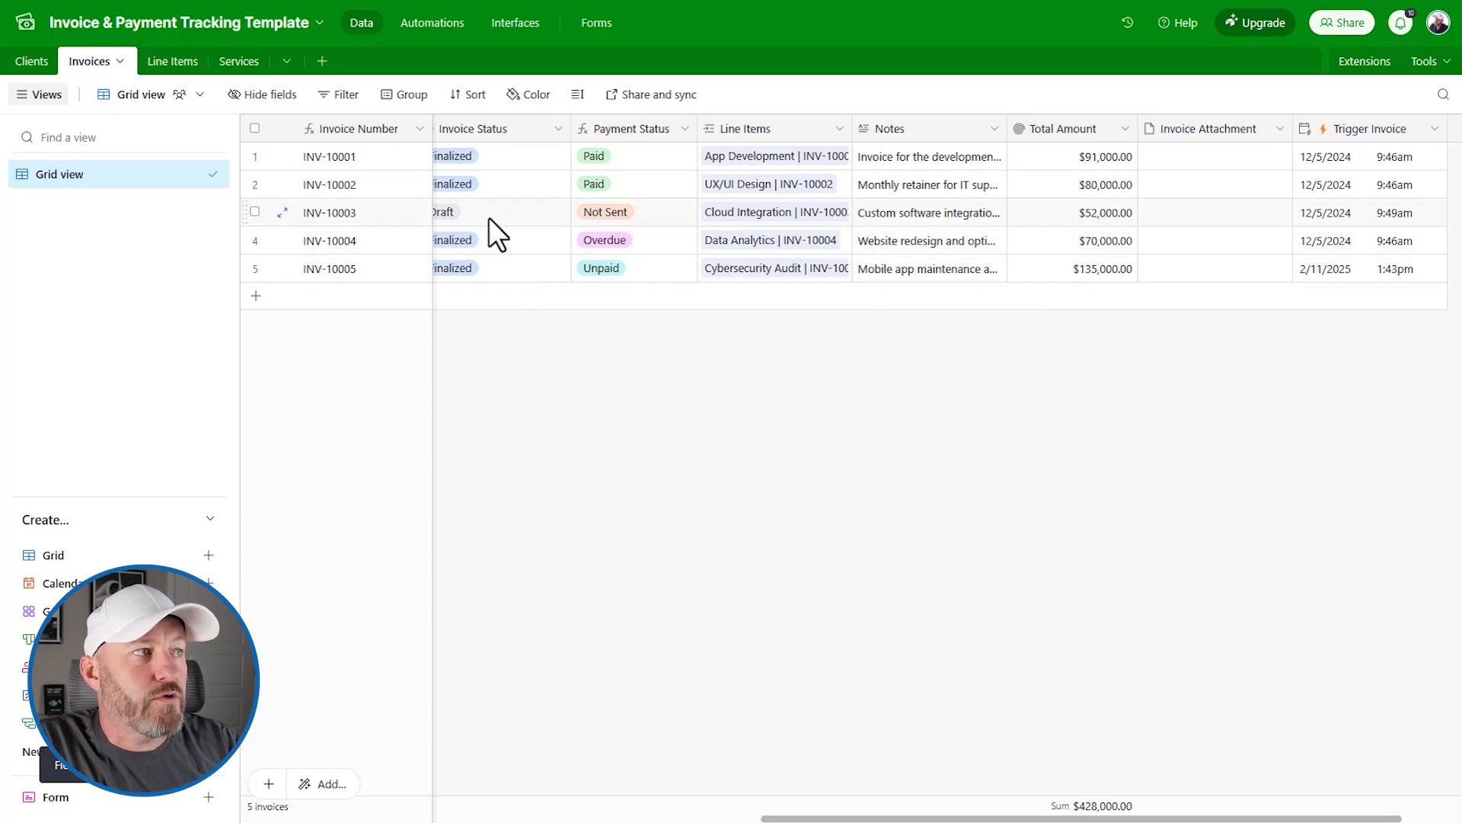
# Step: Set INV-10004's Invoice Status to Draft and check its updated Trigger Invoice timestamp
pyautogui.click(493, 238)
pyautogui.click(495, 242)
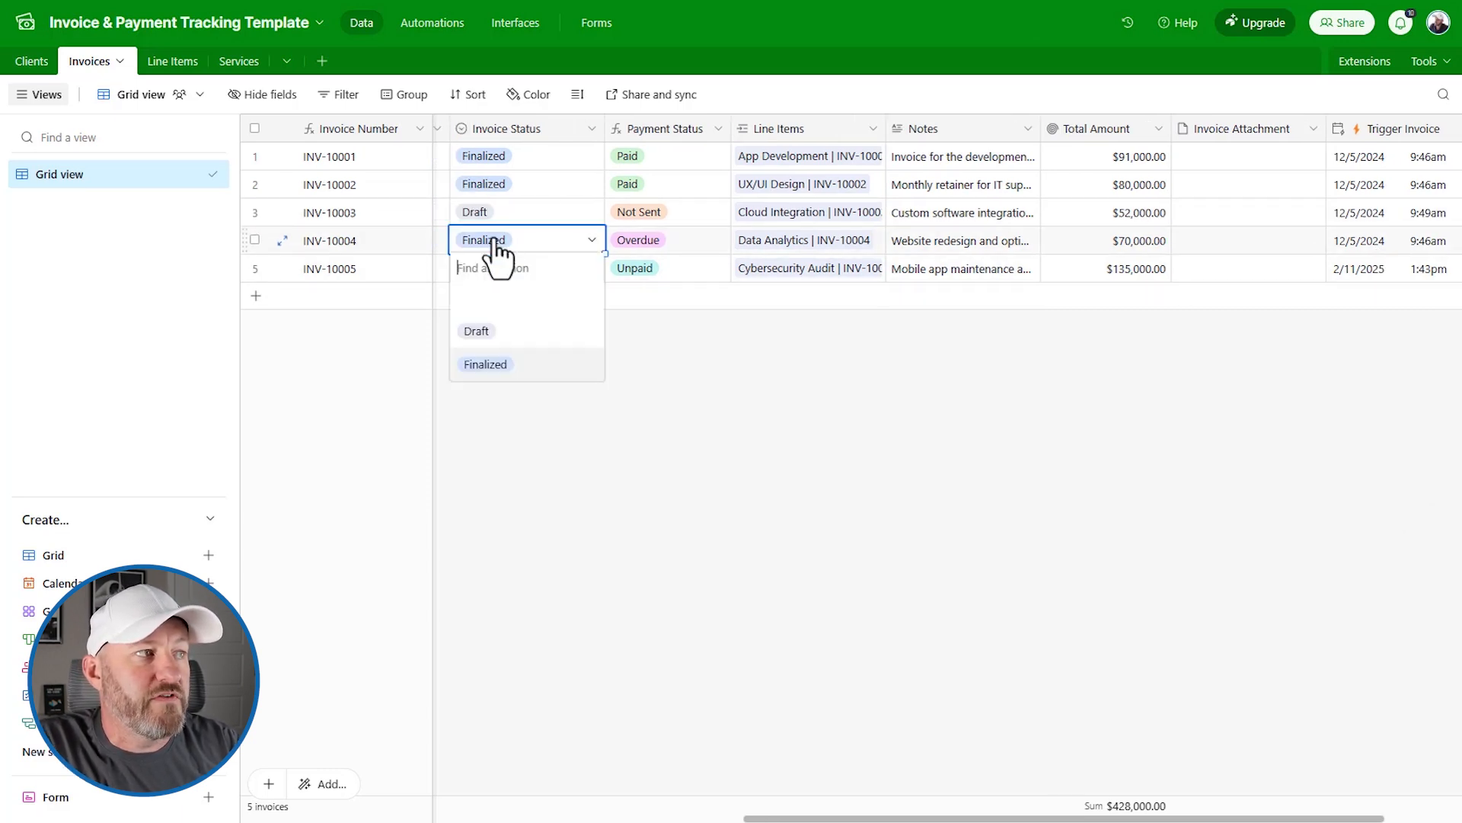
pyautogui.click(497, 332)
pyautogui.click(1382, 239)
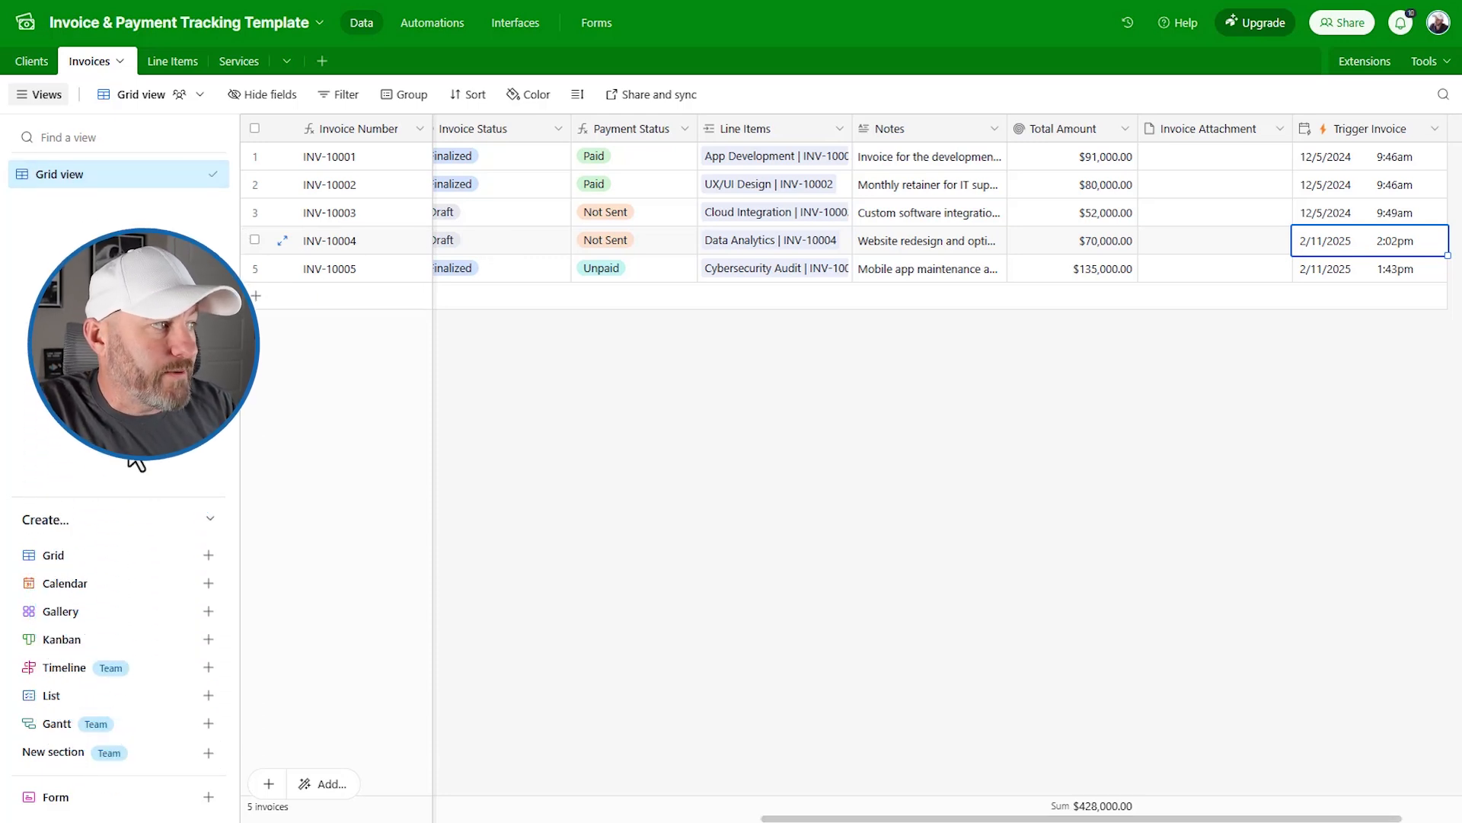
# Step: Create a new grid view named '⚡ Trigger Invoice'
pyautogui.click(105, 559)
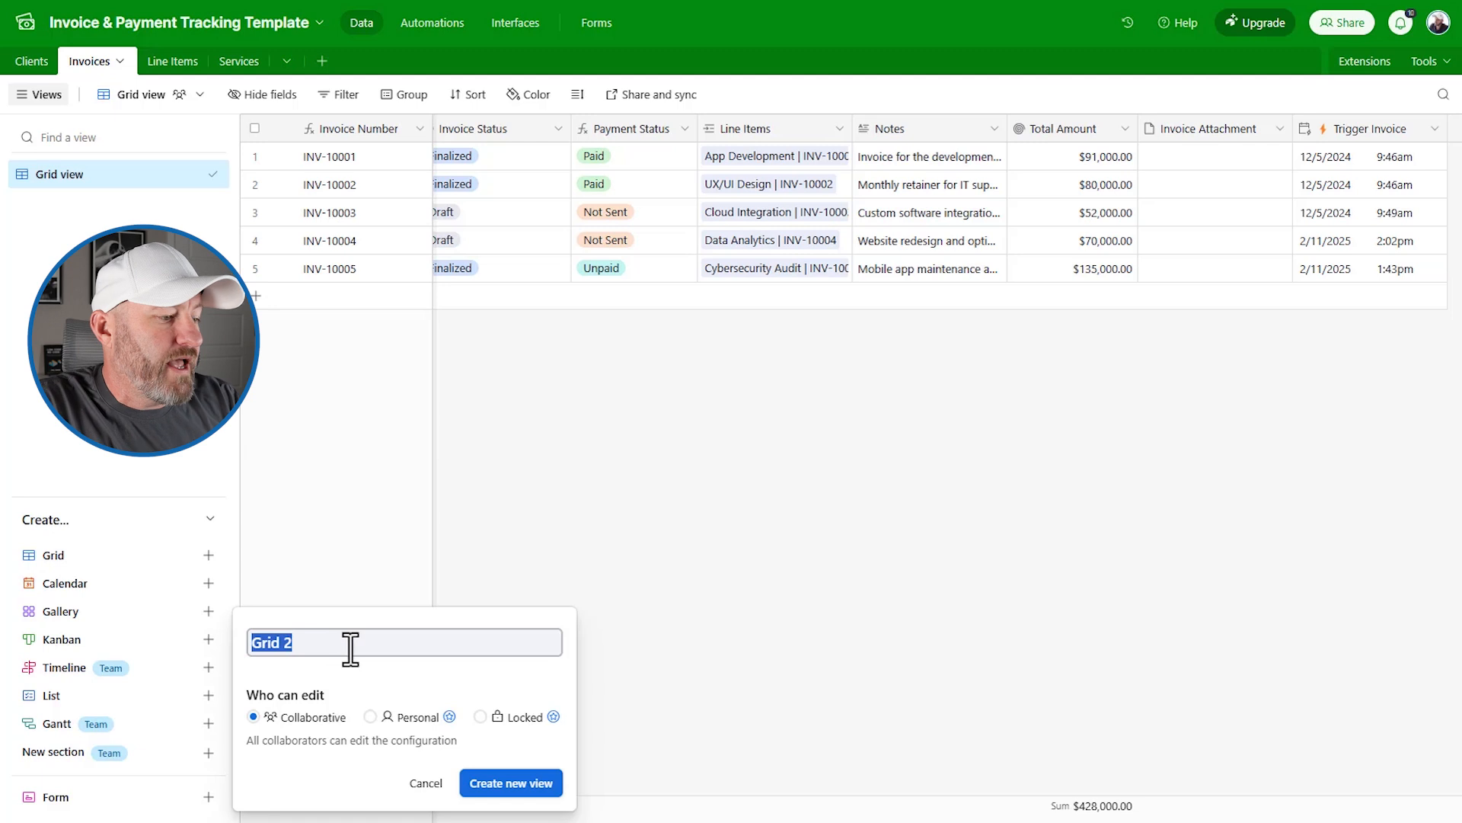
pyautogui.press('super+period')
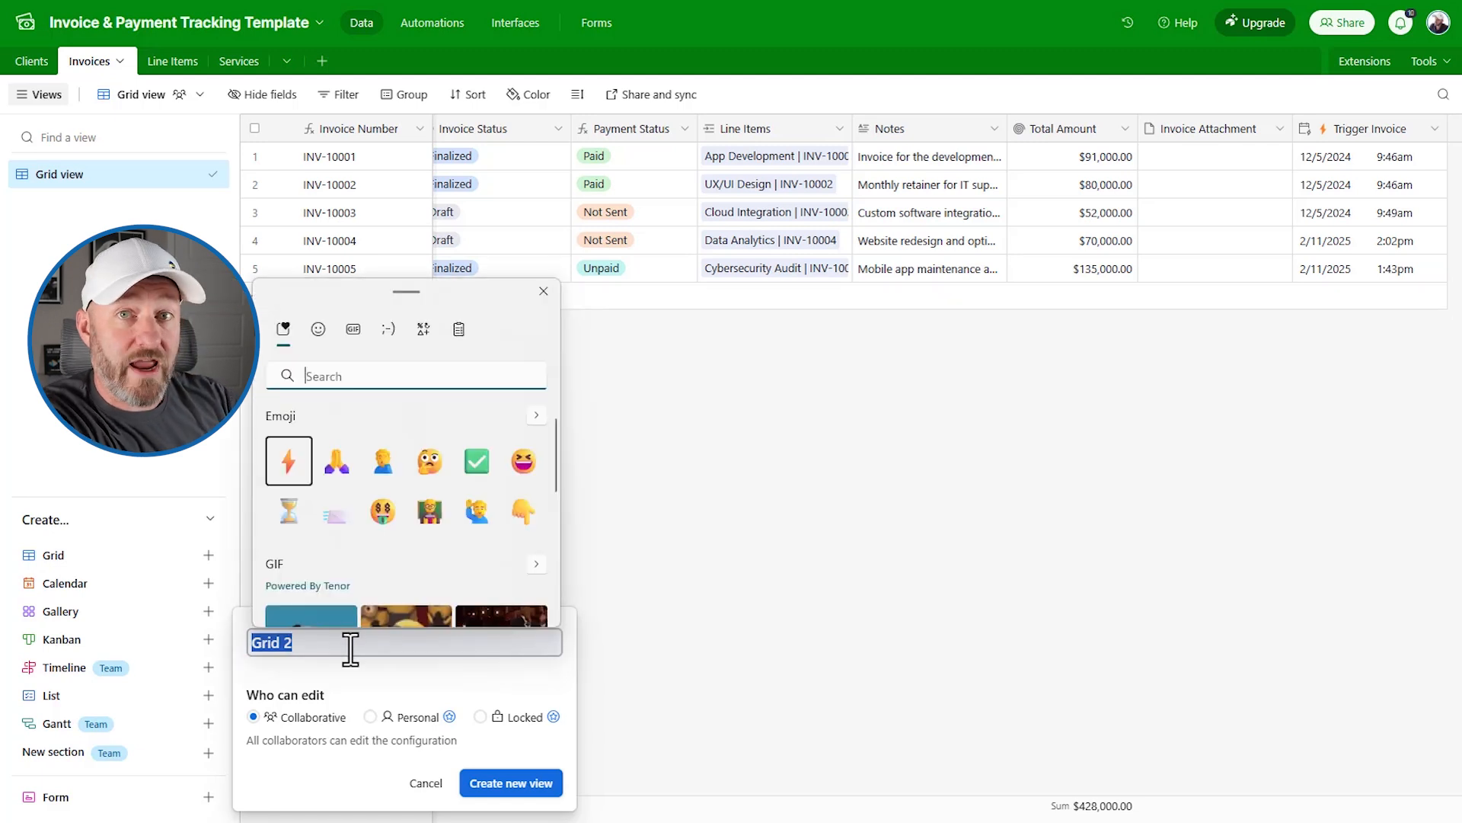
pyautogui.write('zap')
pyautogui.click(288, 461)
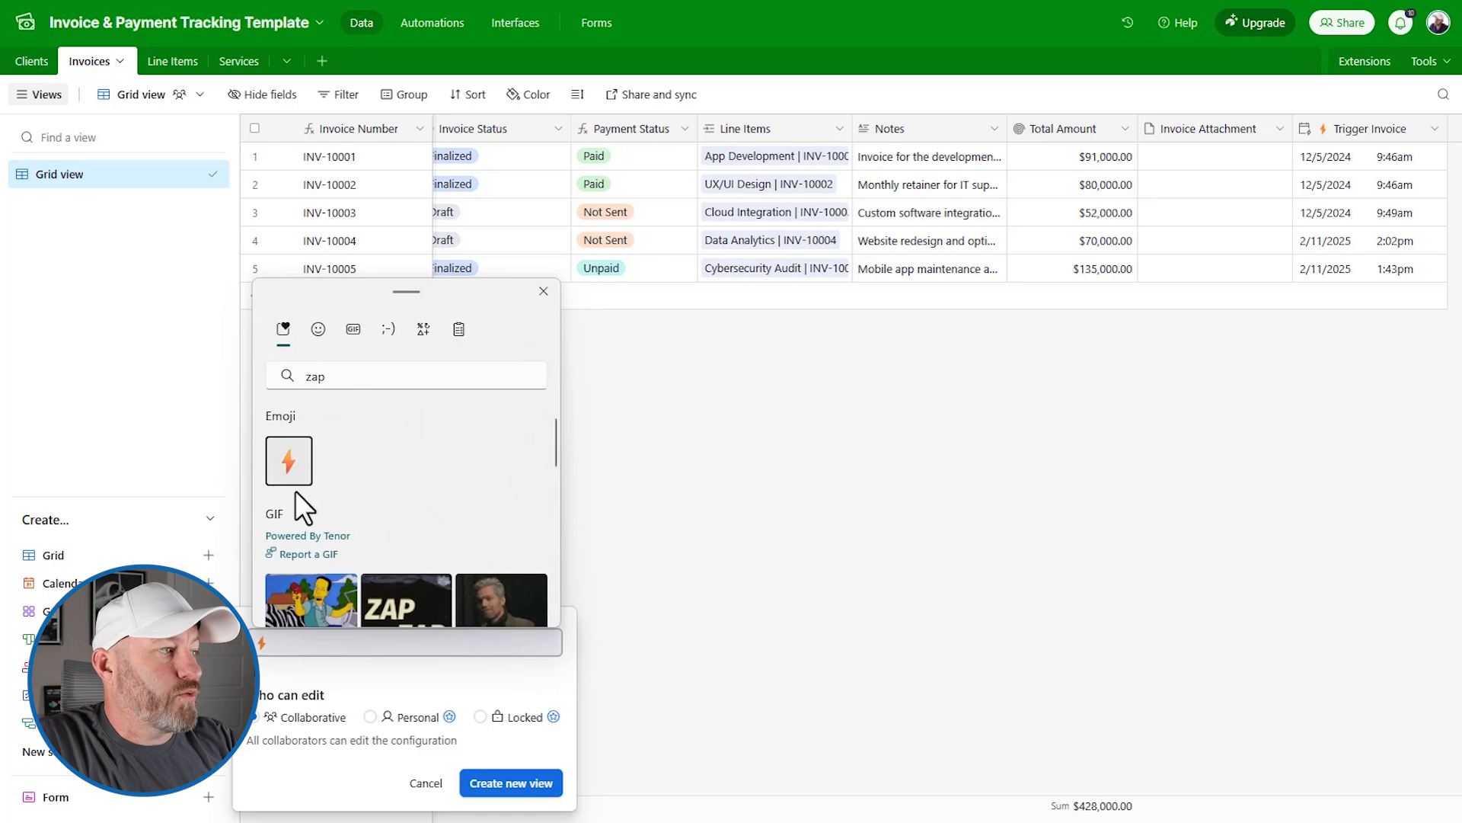
pyautogui.click(342, 640)
pyautogui.write('Trigger In')
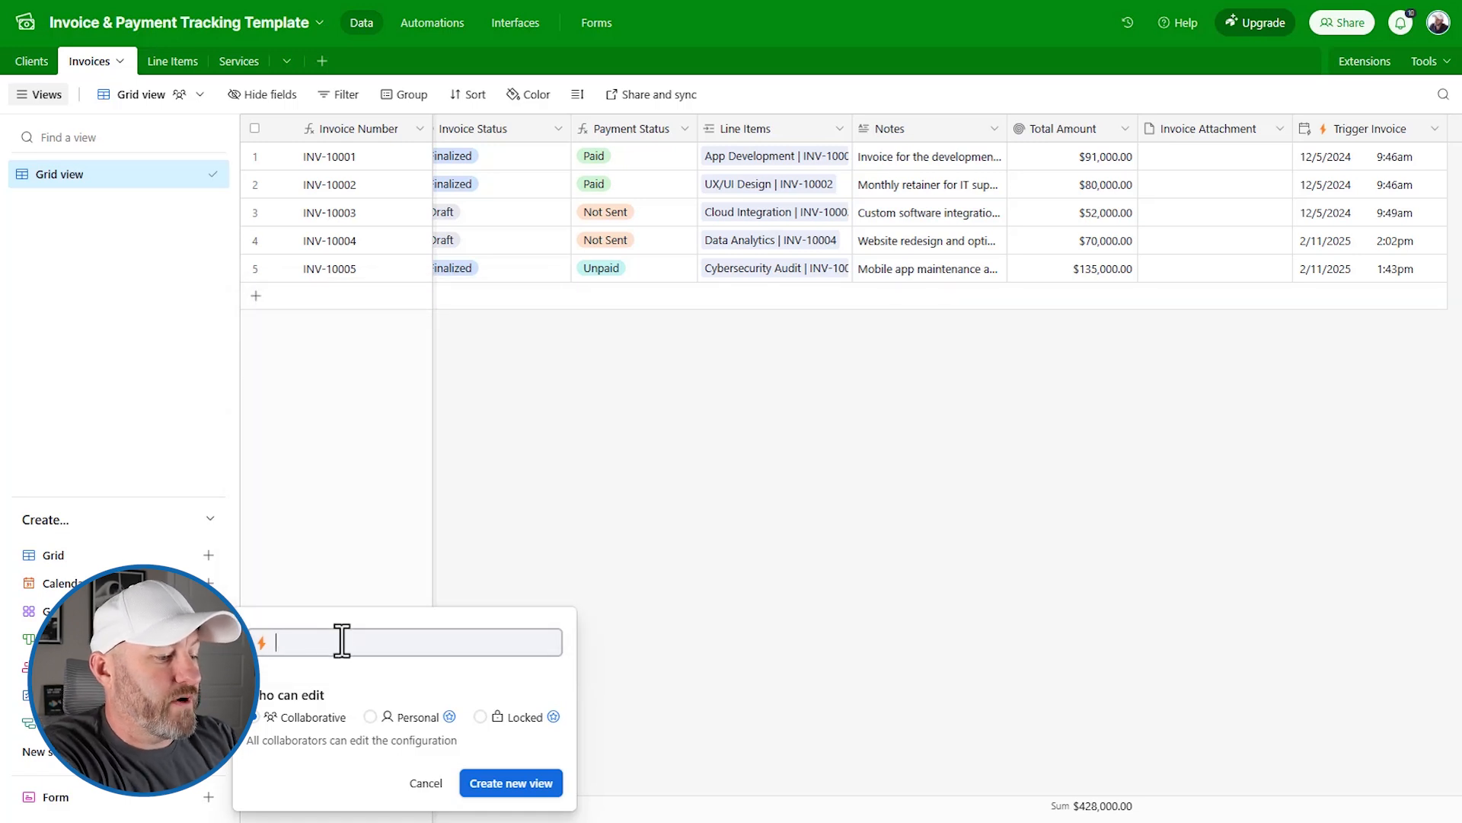
pyautogui.write('voice')
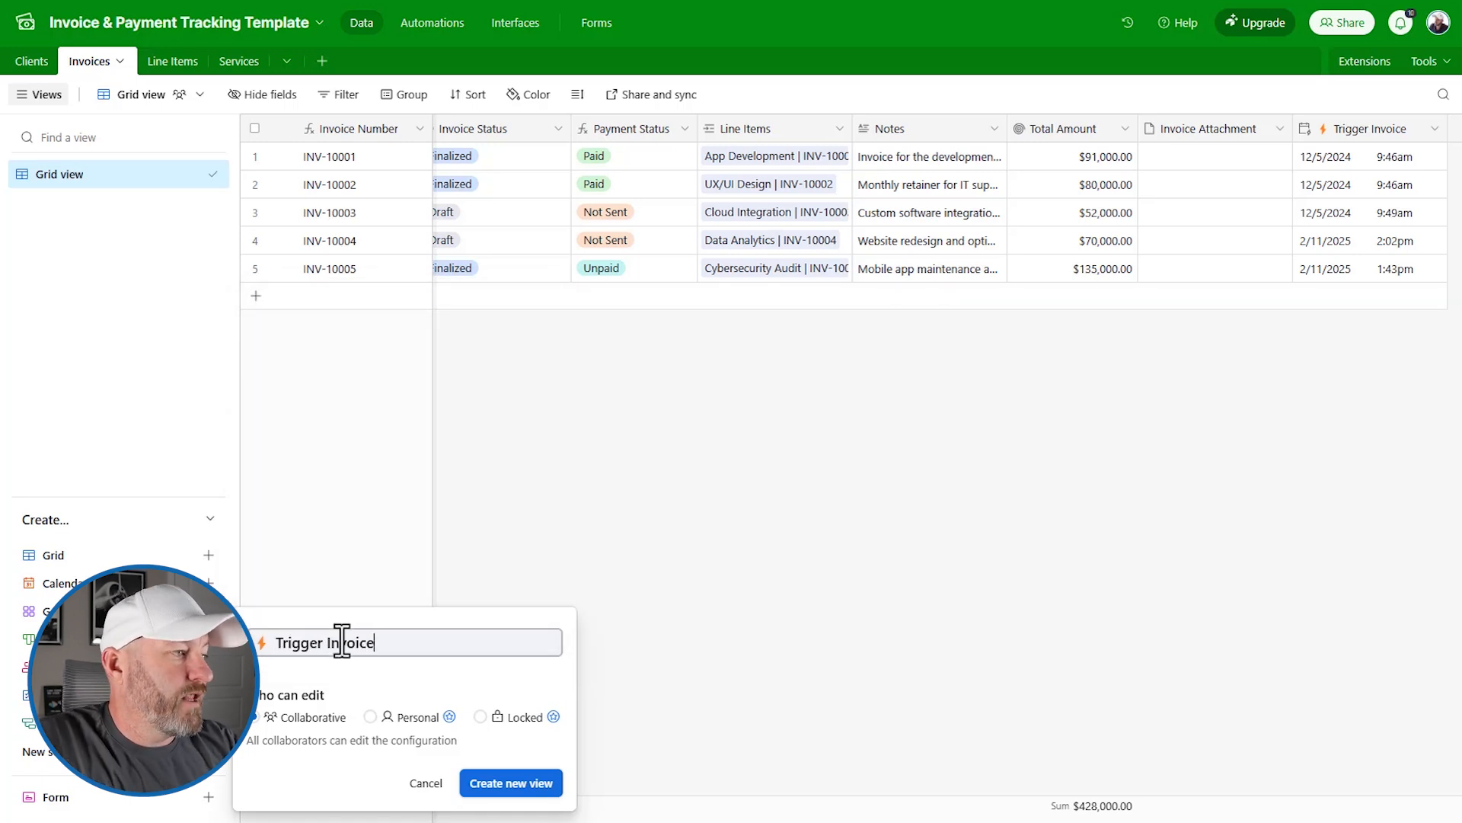
pyautogui.click(520, 785)
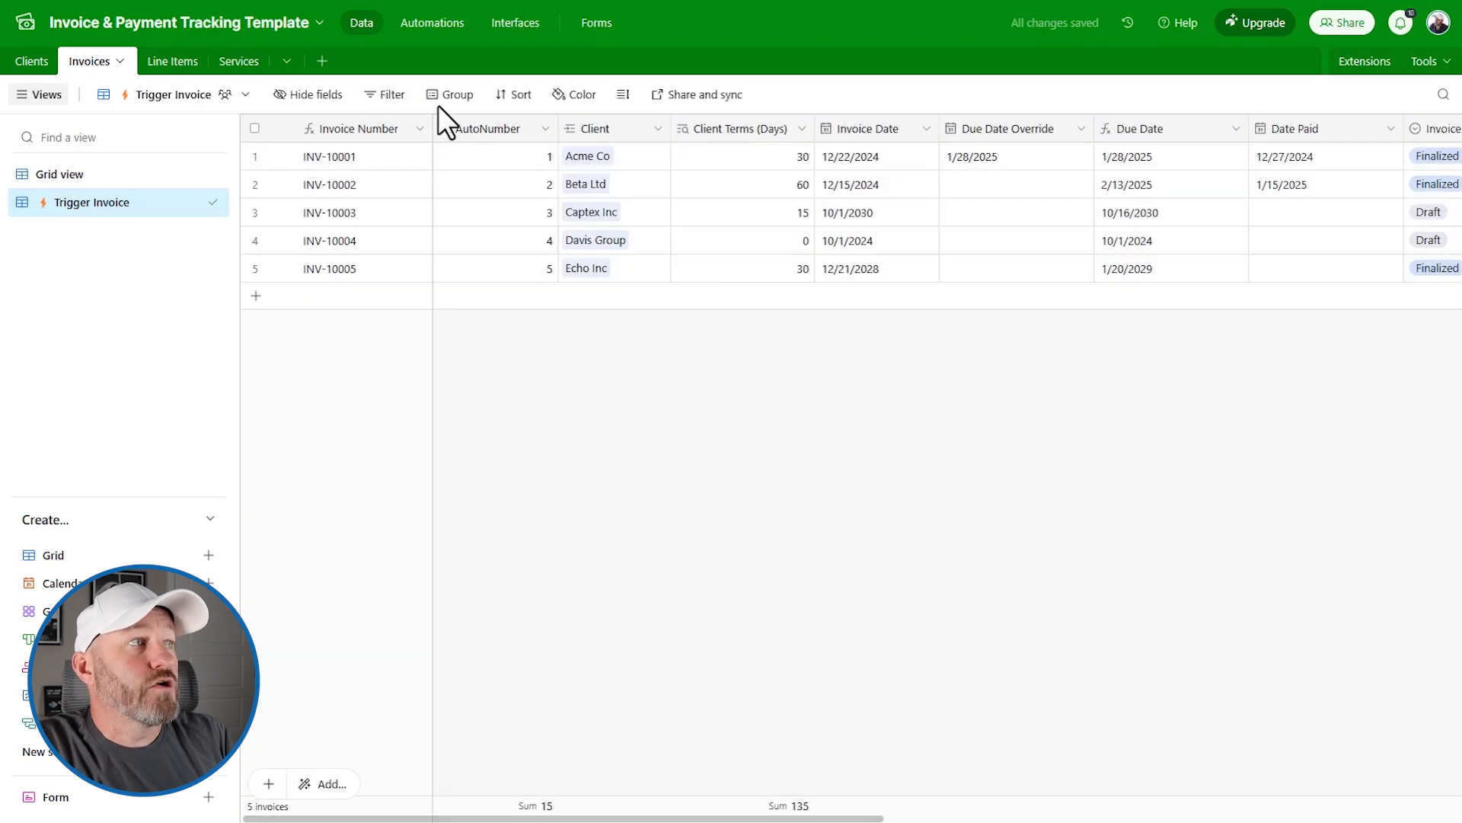
# Step: Filter the view to Invoice Status is Finalized, leaving three invoices
pyautogui.click(393, 95)
pyautogui.click(426, 162)
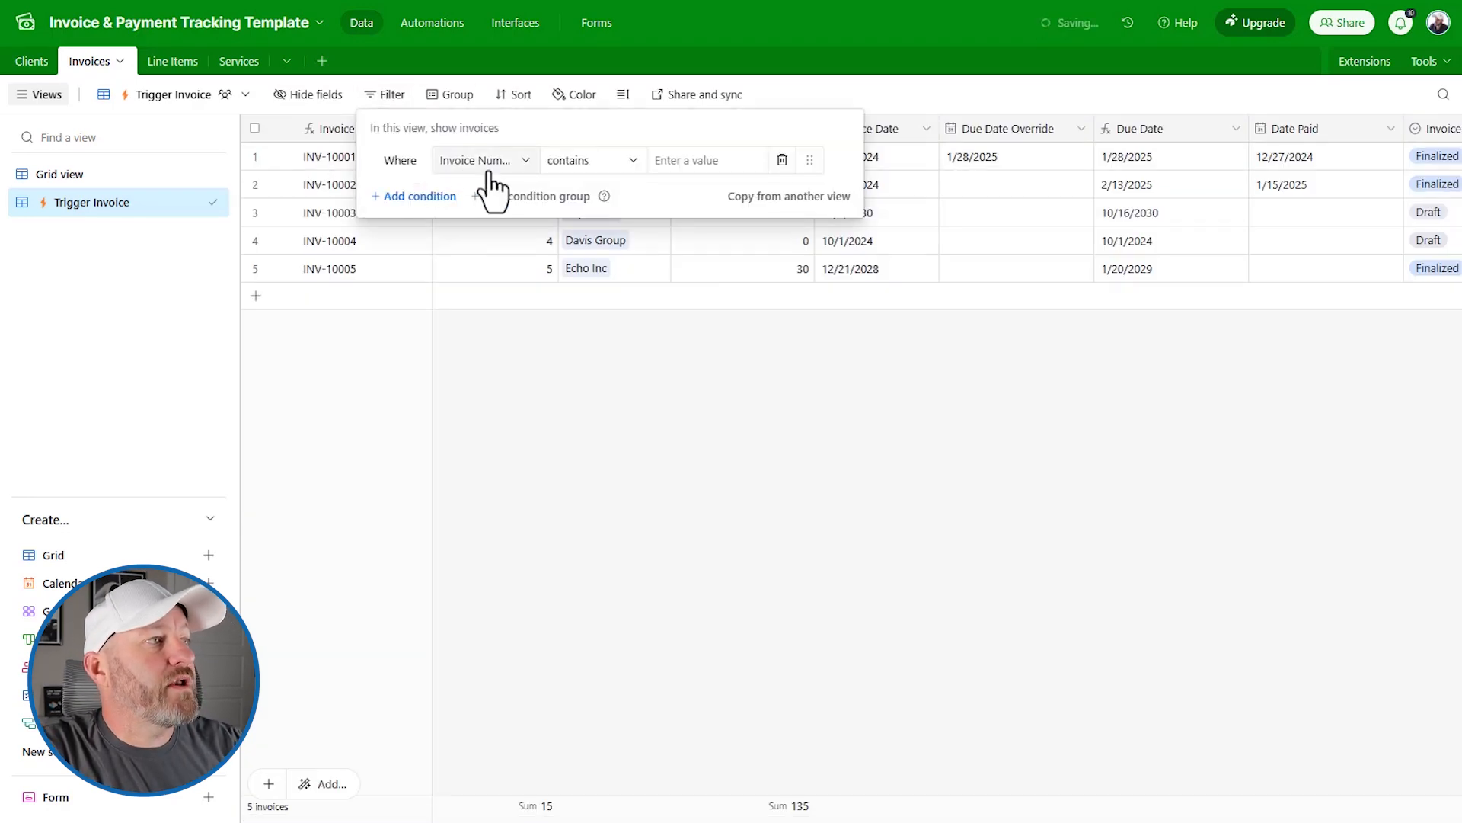
pyautogui.click(491, 163)
pyautogui.write('stat')
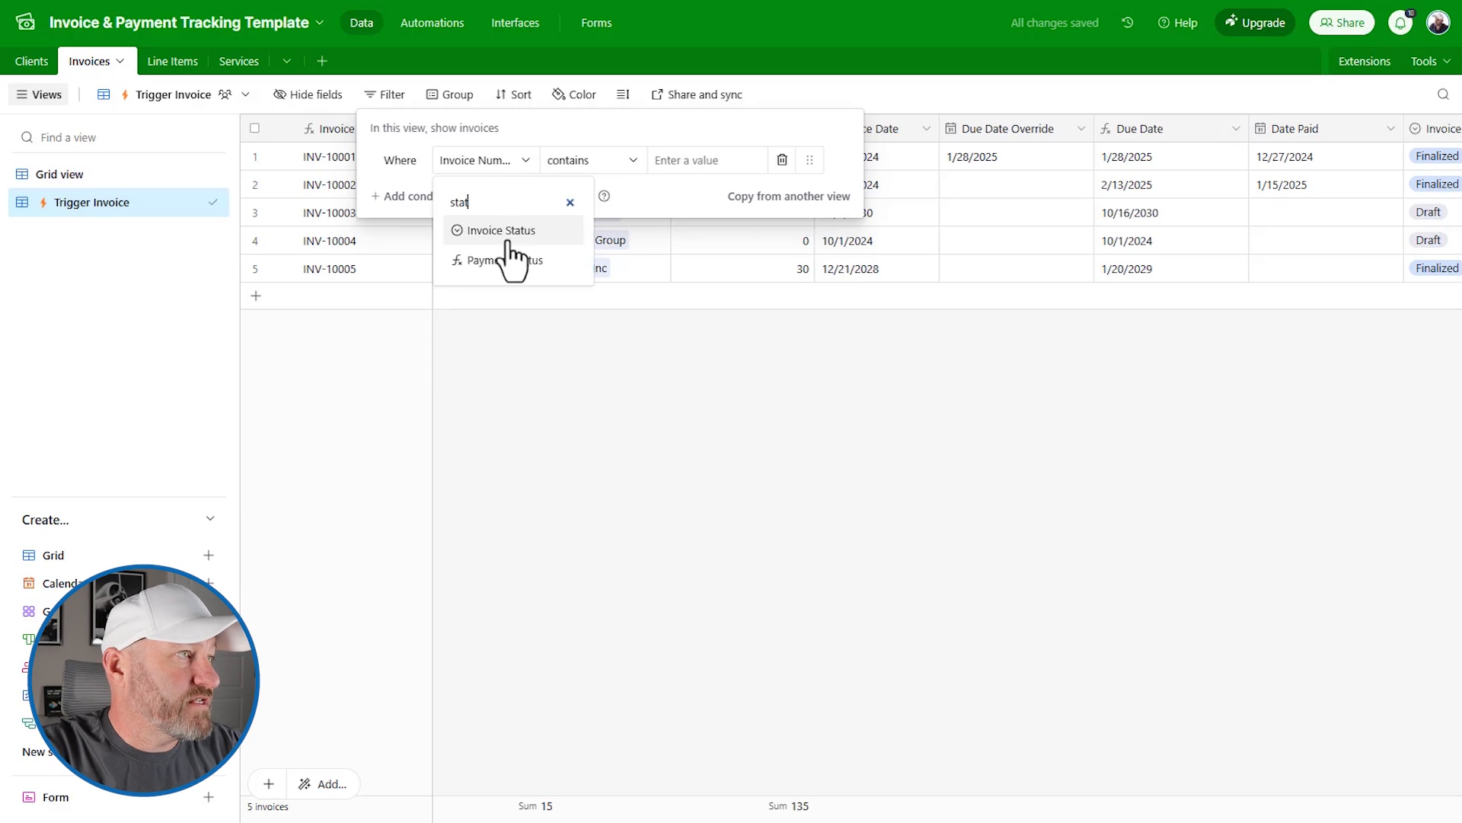
pyautogui.click(503, 230)
pyautogui.click(702, 163)
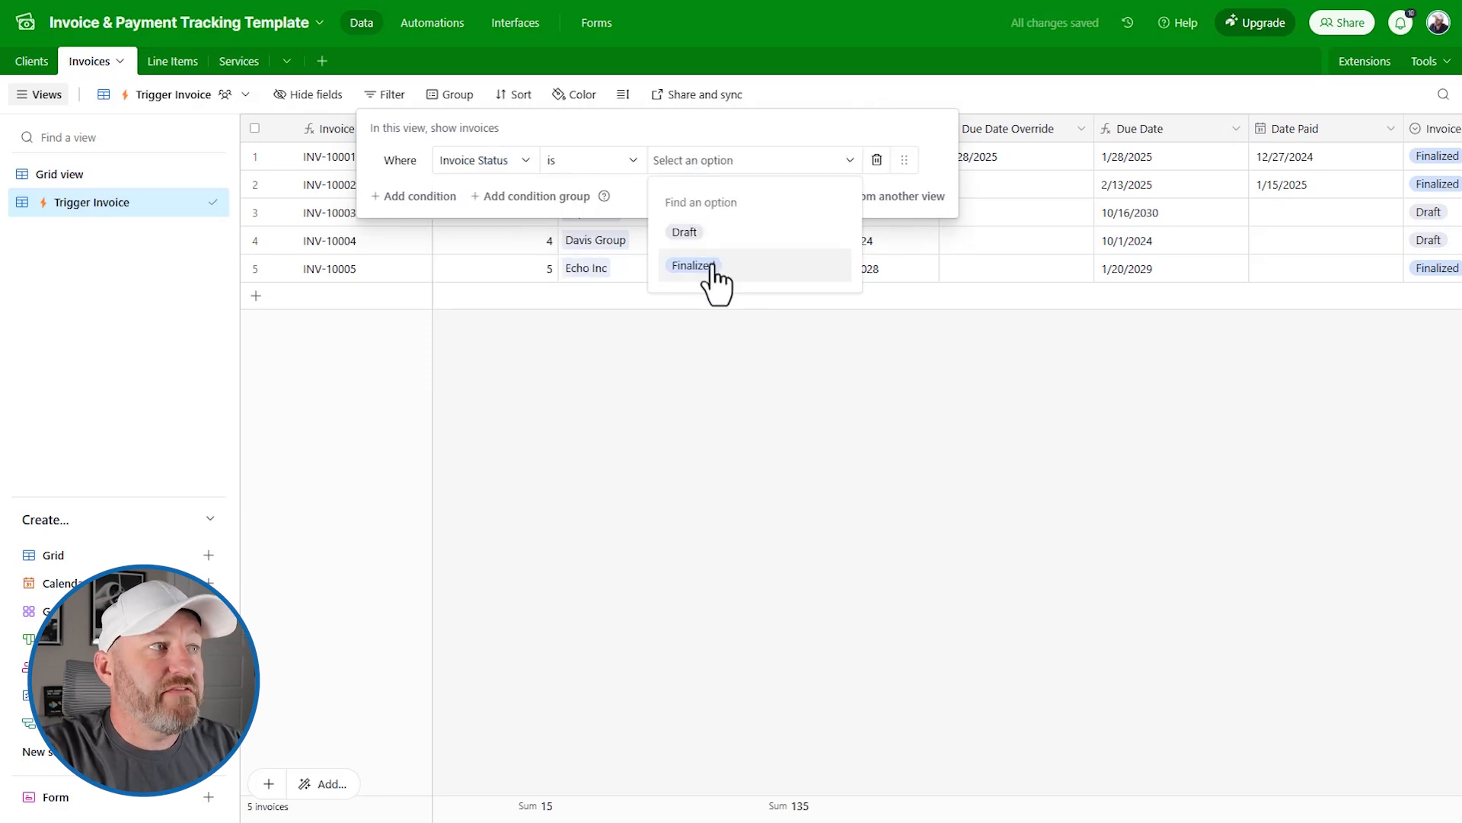
pyautogui.click(706, 266)
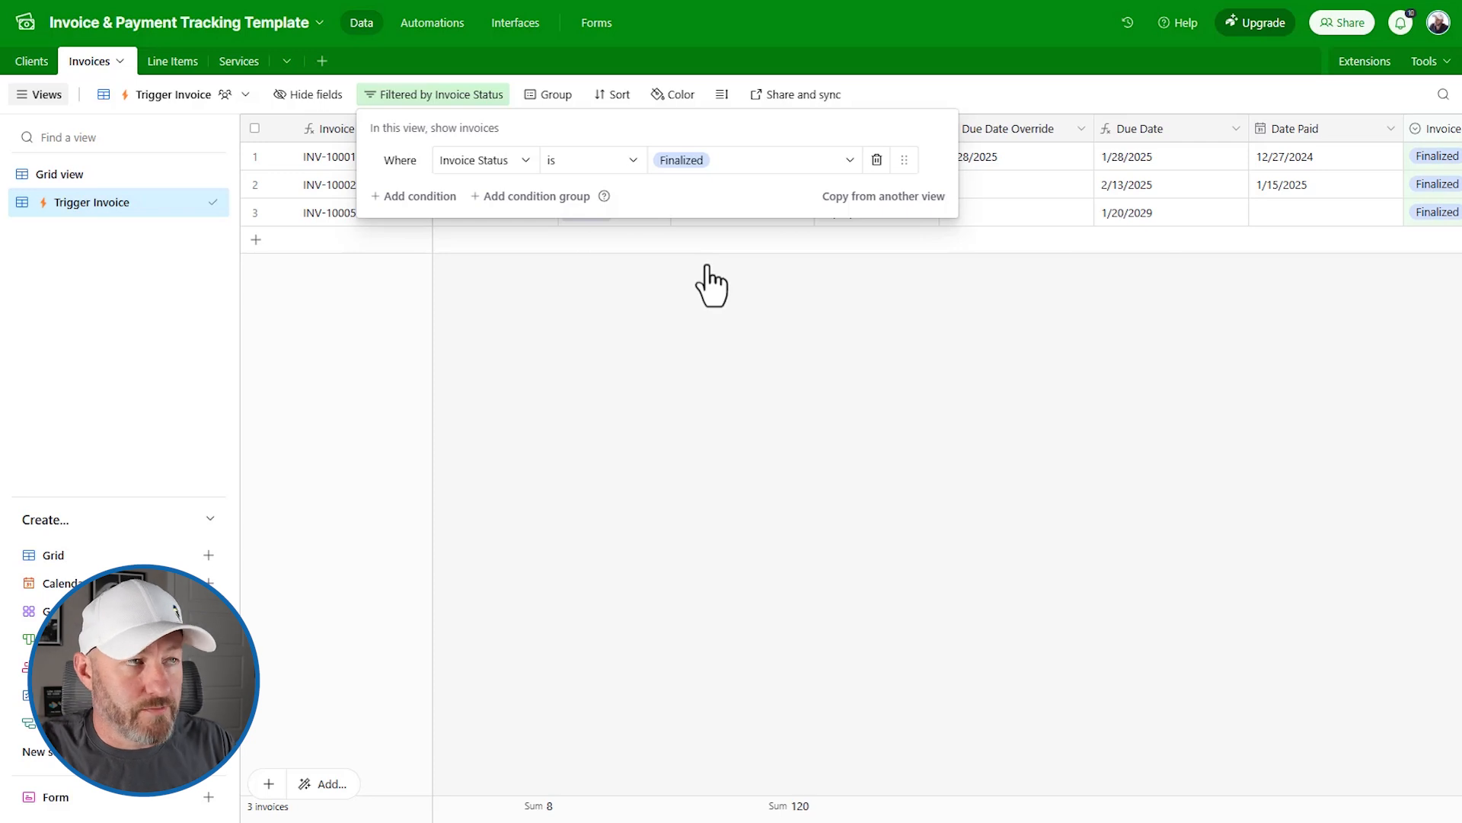
pyautogui.click(707, 267)
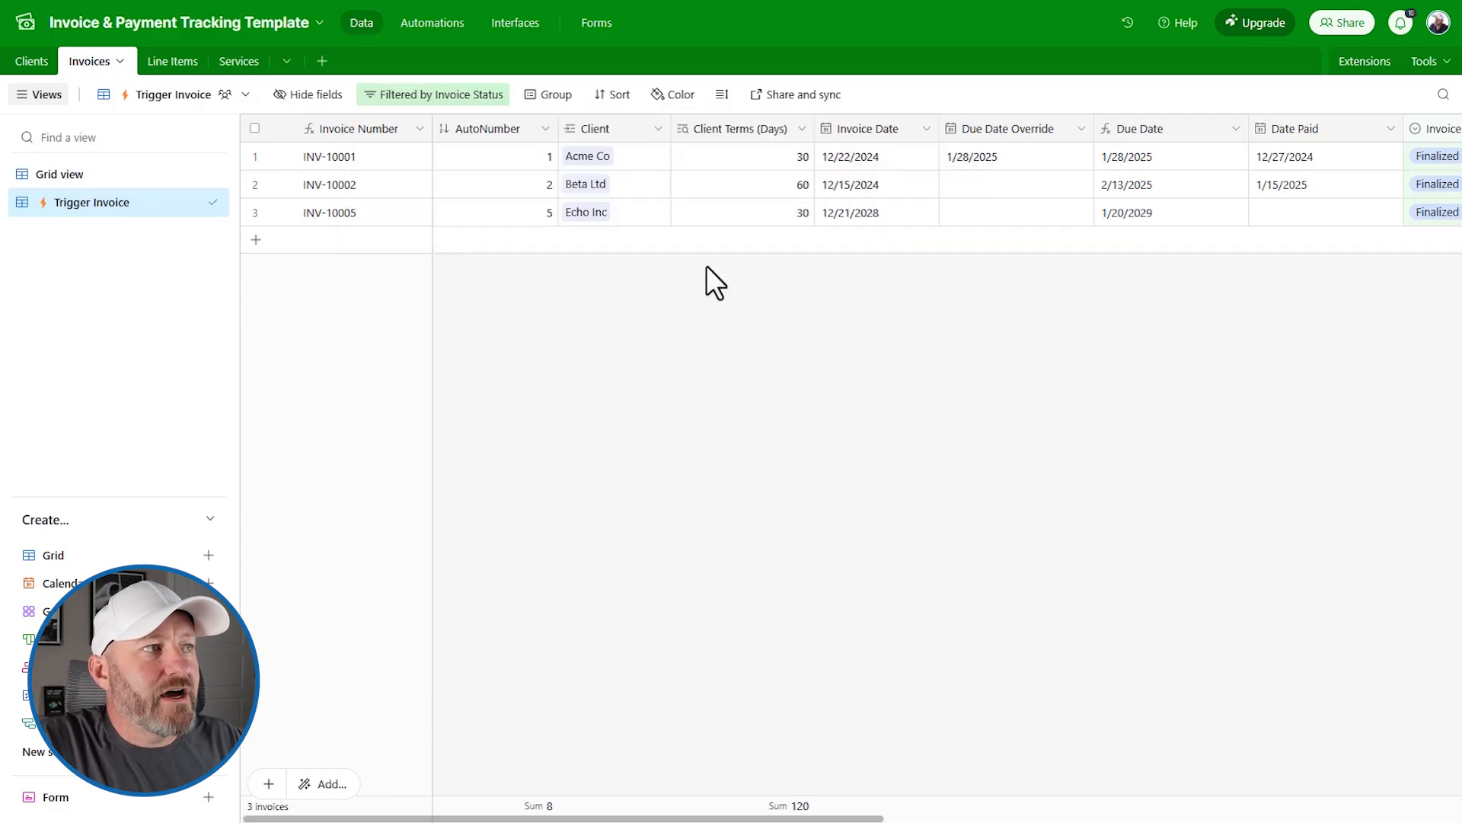
pyautogui.hscroll(10, 962, 266)
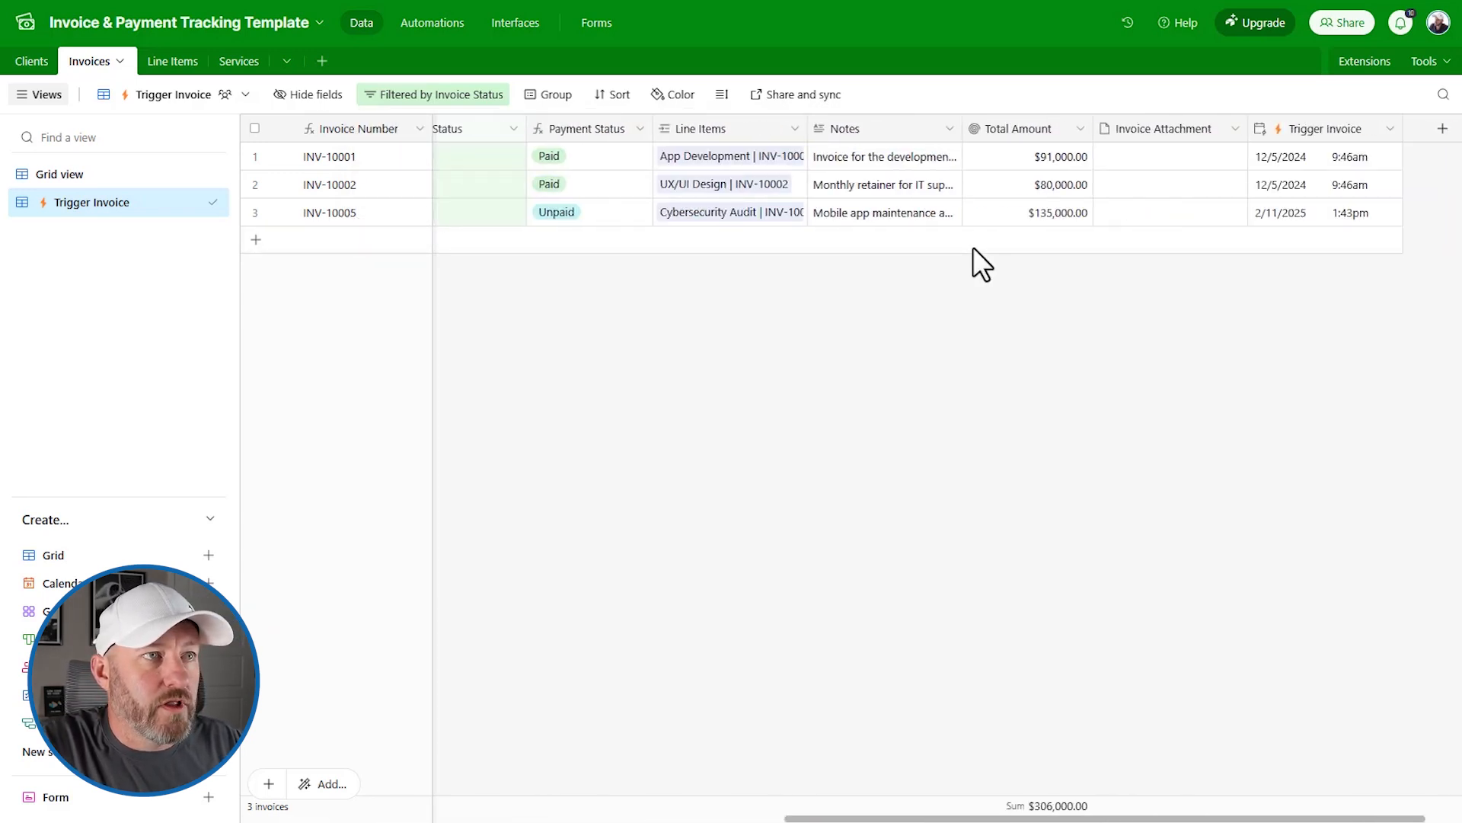
# Step: Create a Single line text field named 'QBO Invoice' in the Trigger Invoice view
pyautogui.click(1373, 129)
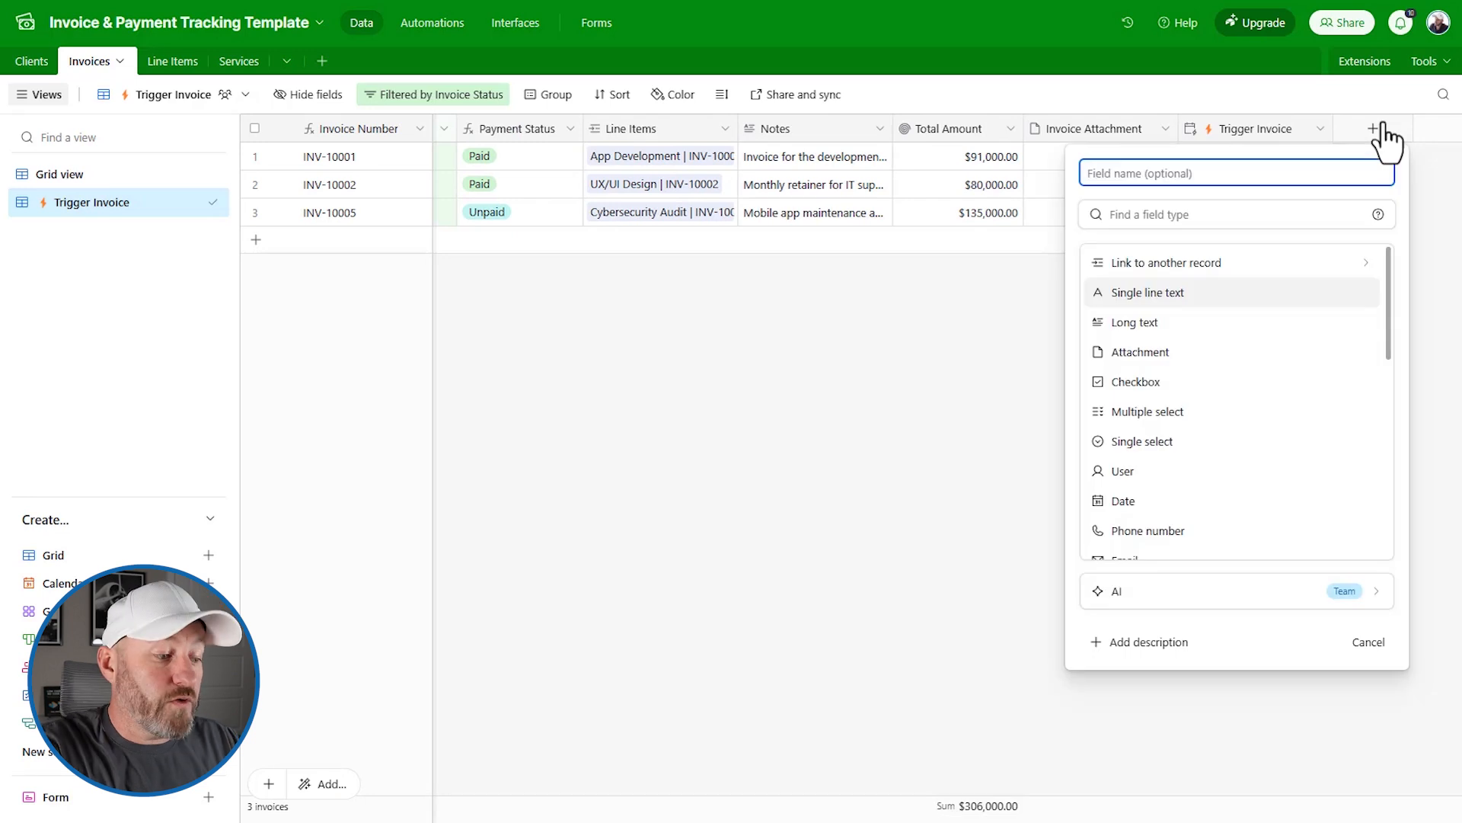
pyautogui.write('QBO In')
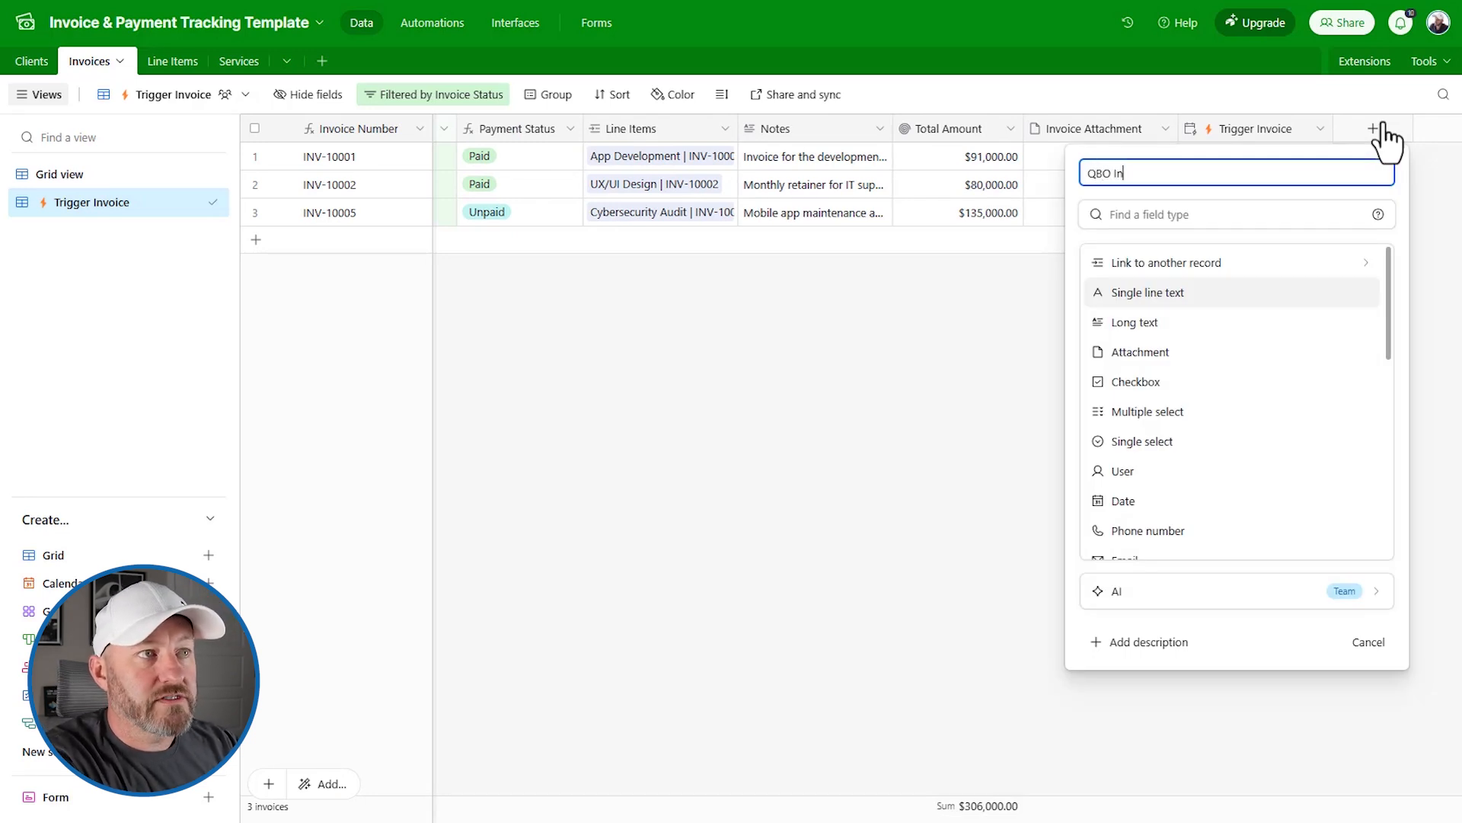
pyautogui.write('voice')
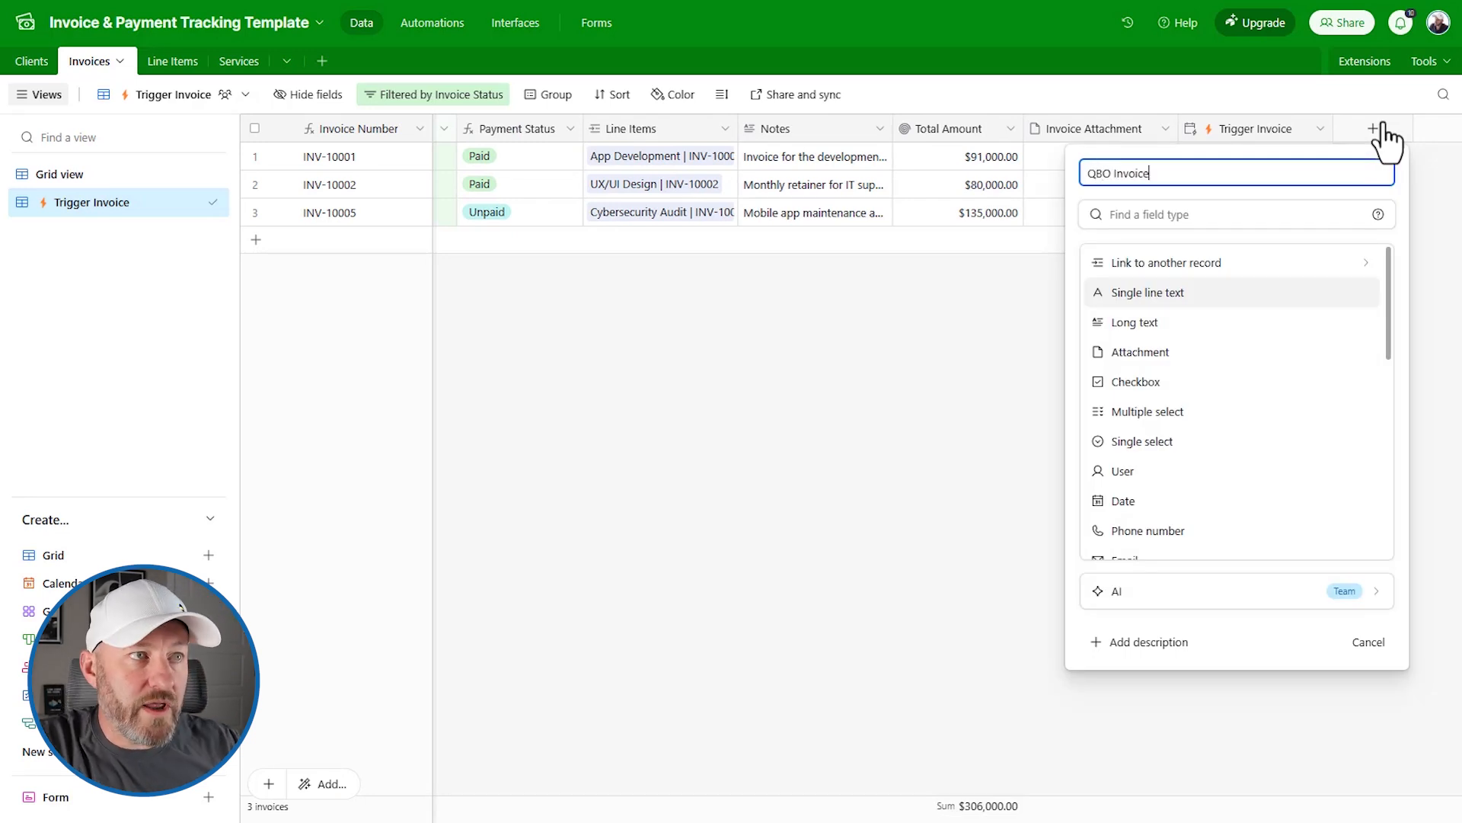
pyautogui.click(1269, 221)
pyautogui.write('sin')
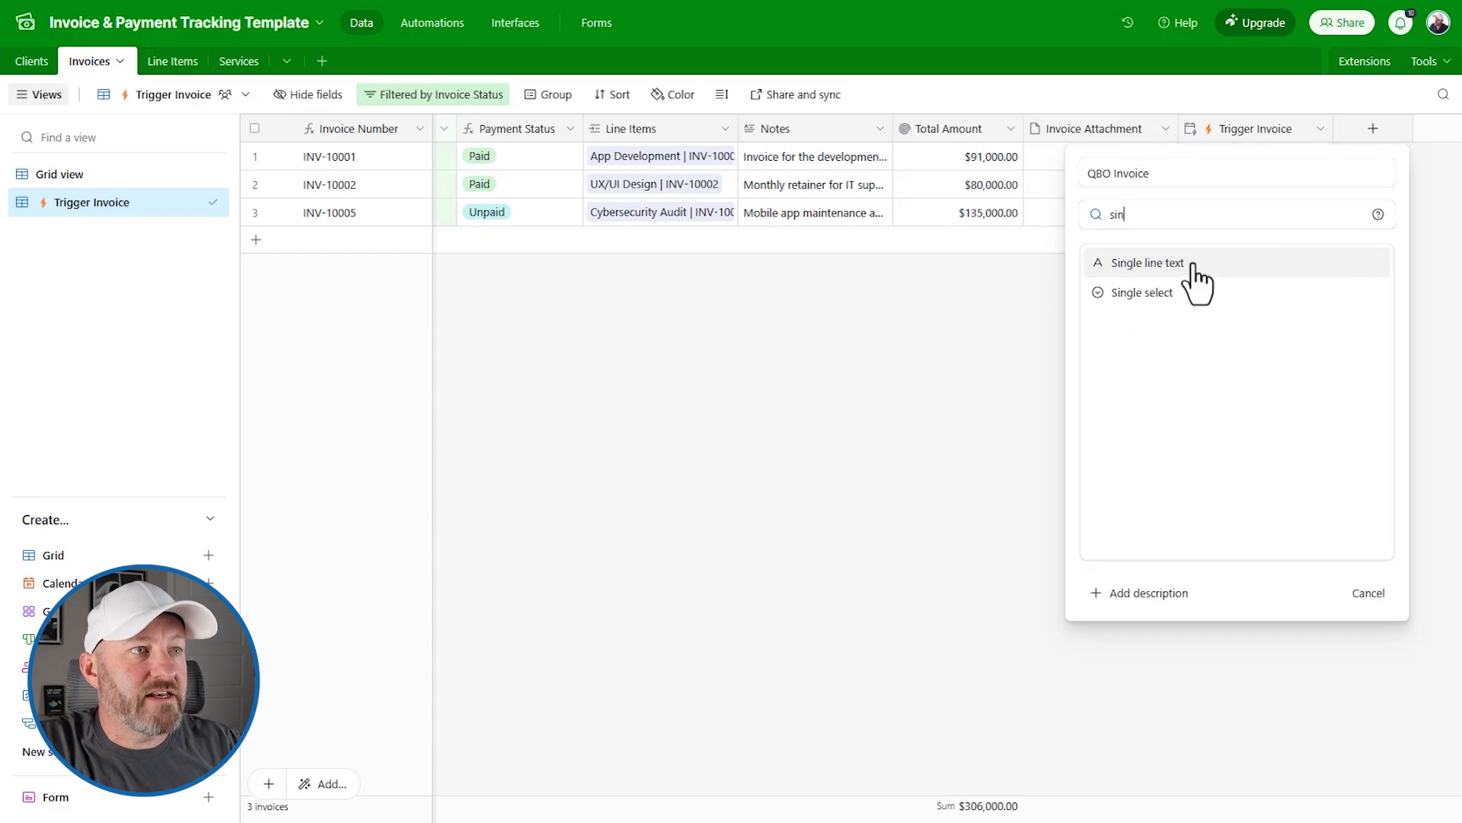
pyautogui.click(1198, 267)
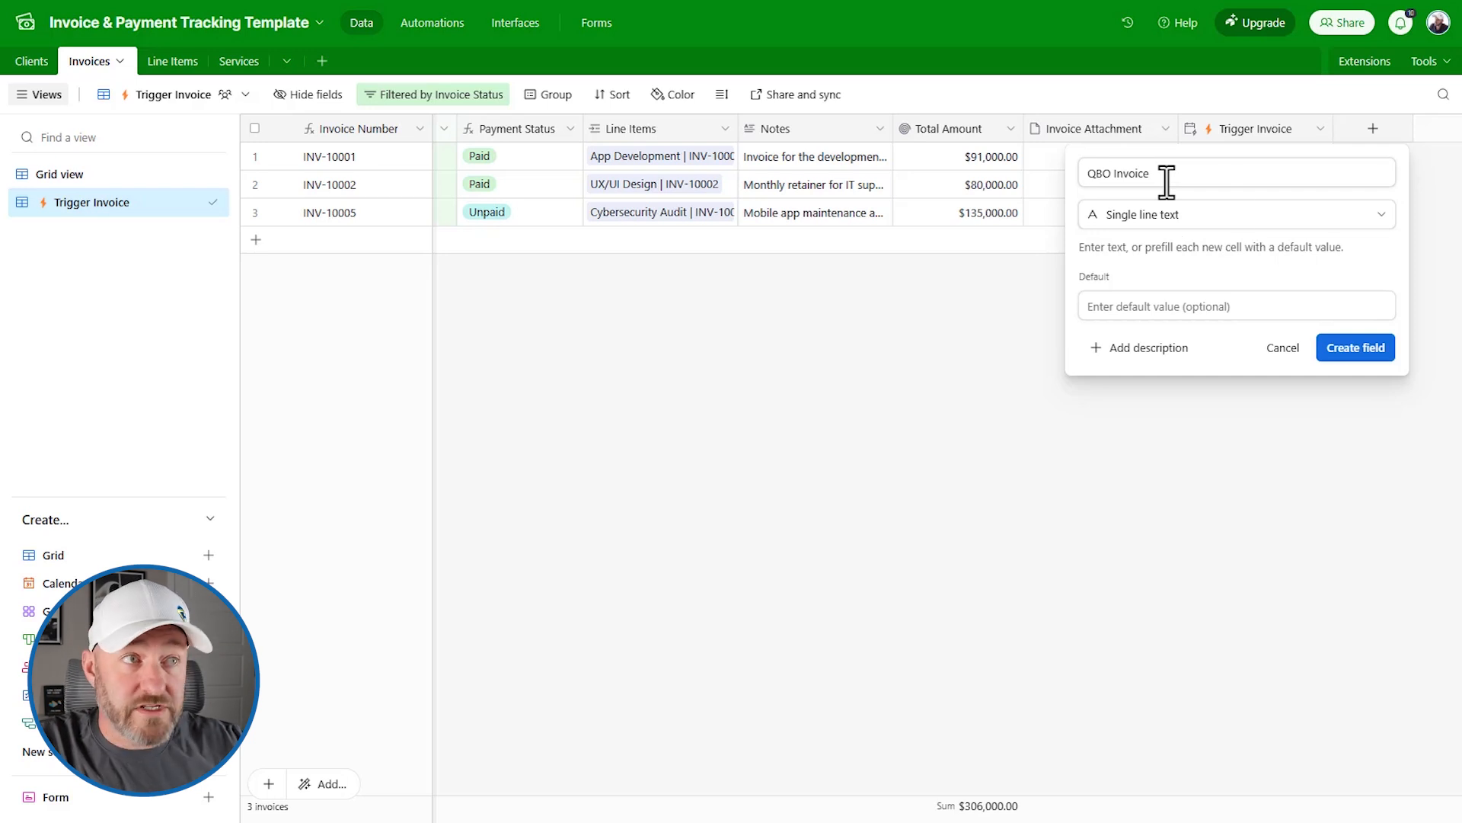
pyautogui.click(1345, 347)
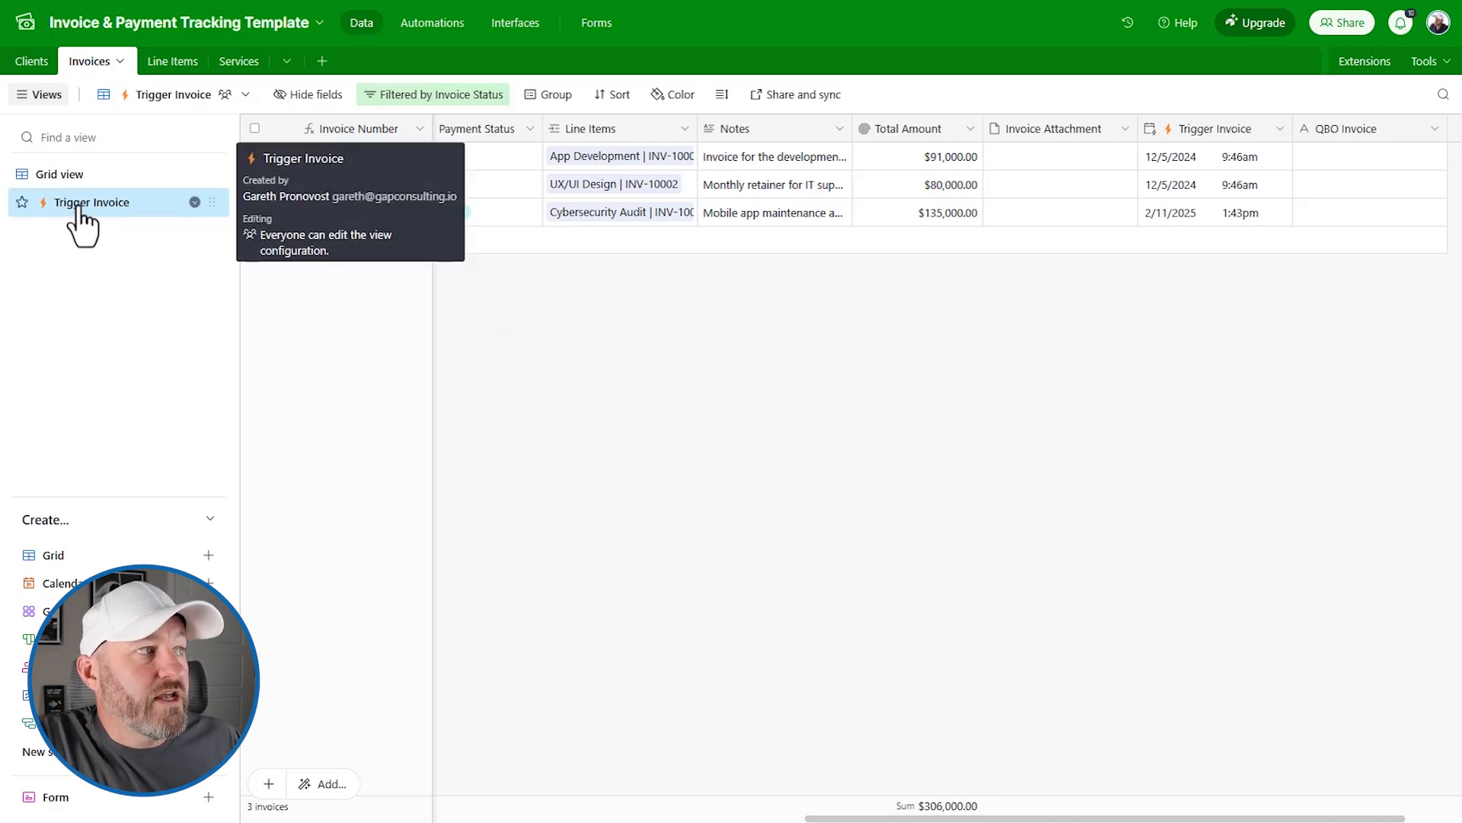
# Step: Add a second filter condition: QBO Invoice is empty
pyautogui.click(444, 94)
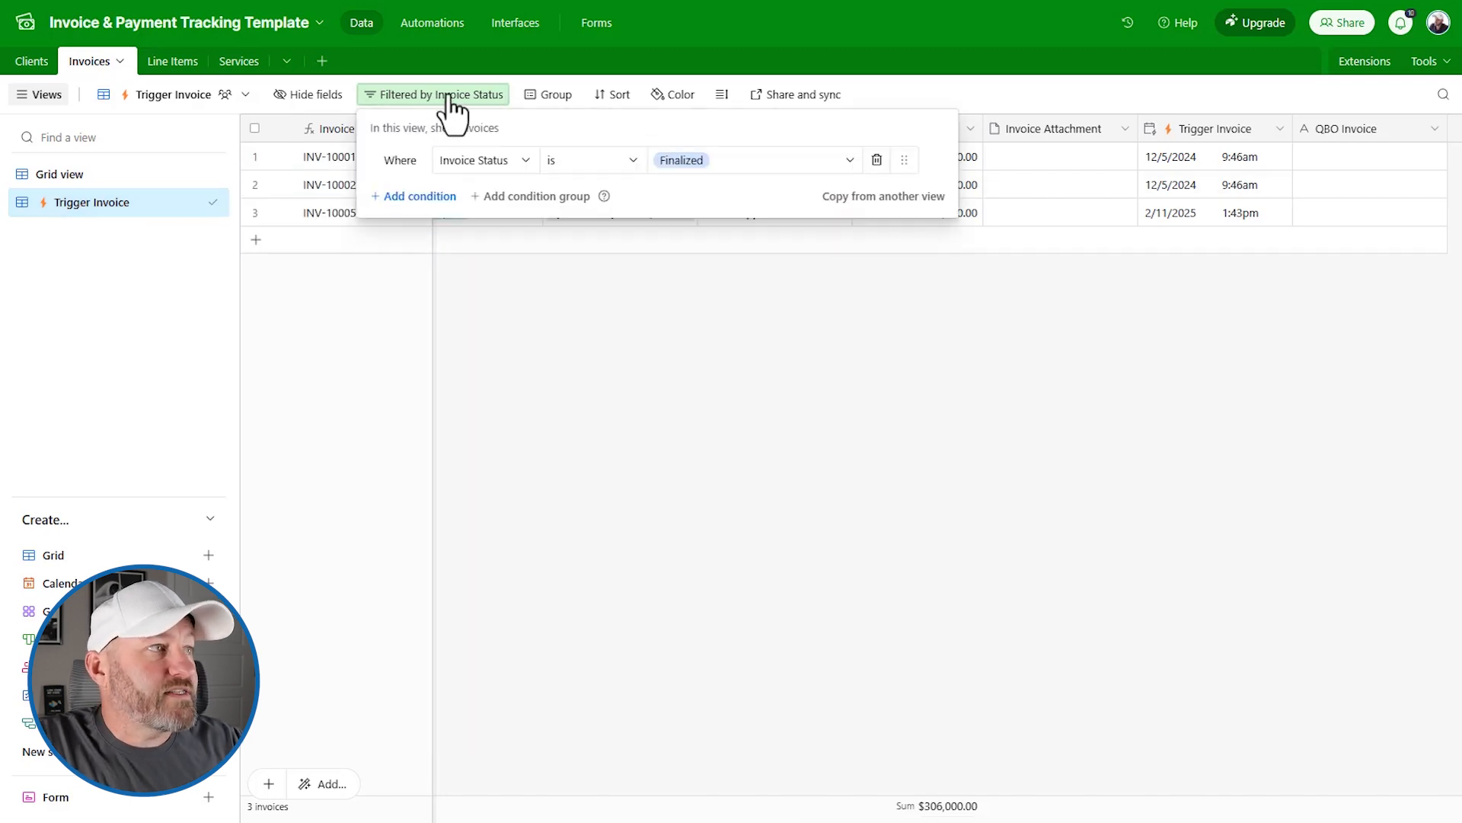
pyautogui.click(422, 196)
pyautogui.click(470, 196)
pyautogui.write('qb')
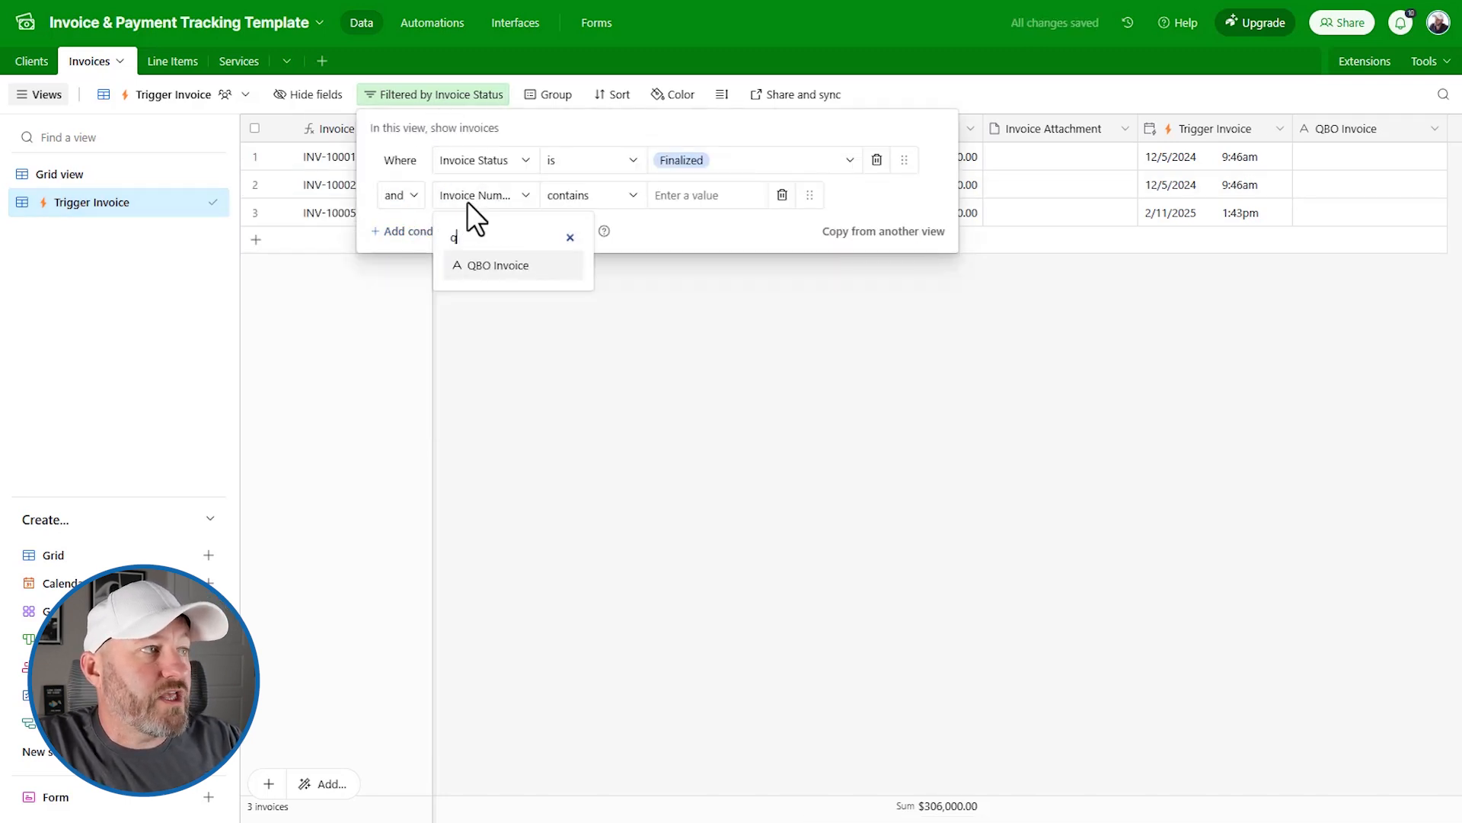
pyautogui.click(499, 265)
pyautogui.click(583, 196)
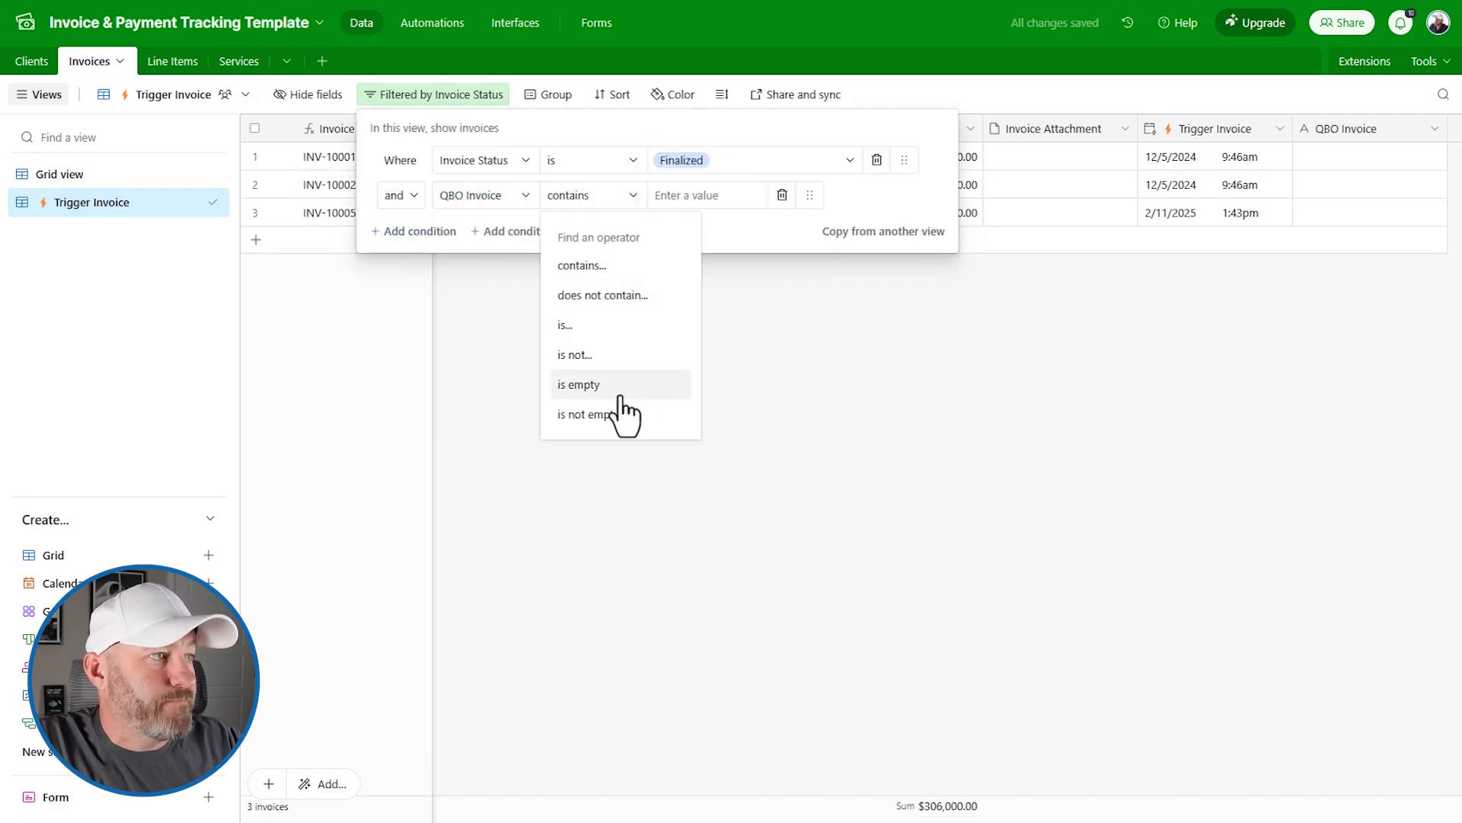
pyautogui.click(590, 385)
pyautogui.click(876, 416)
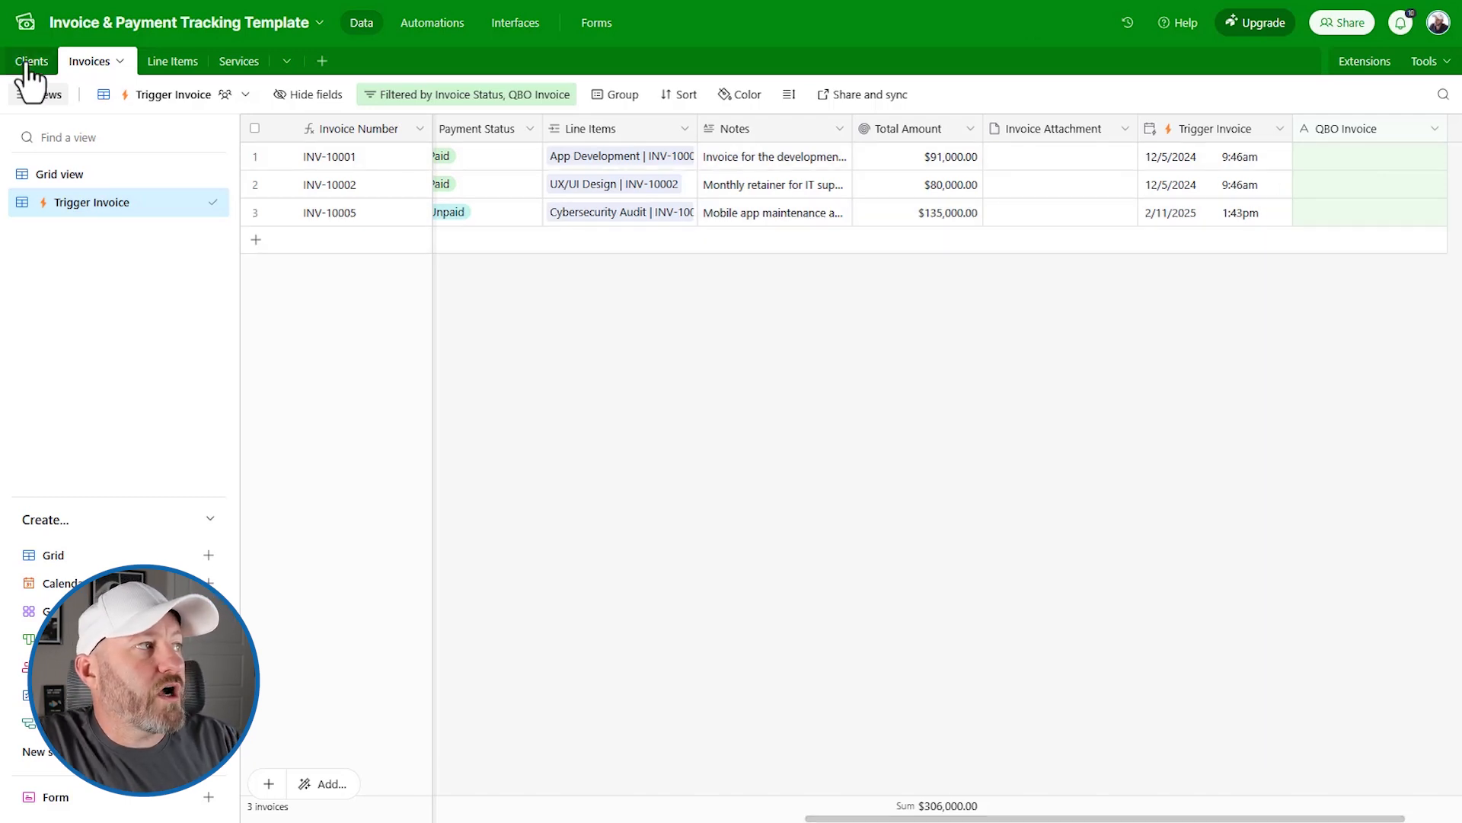
# Step: Add a QBO Client Number lookup from the Client field and widen its column
pyautogui.hscroll(-10, 624, 134)
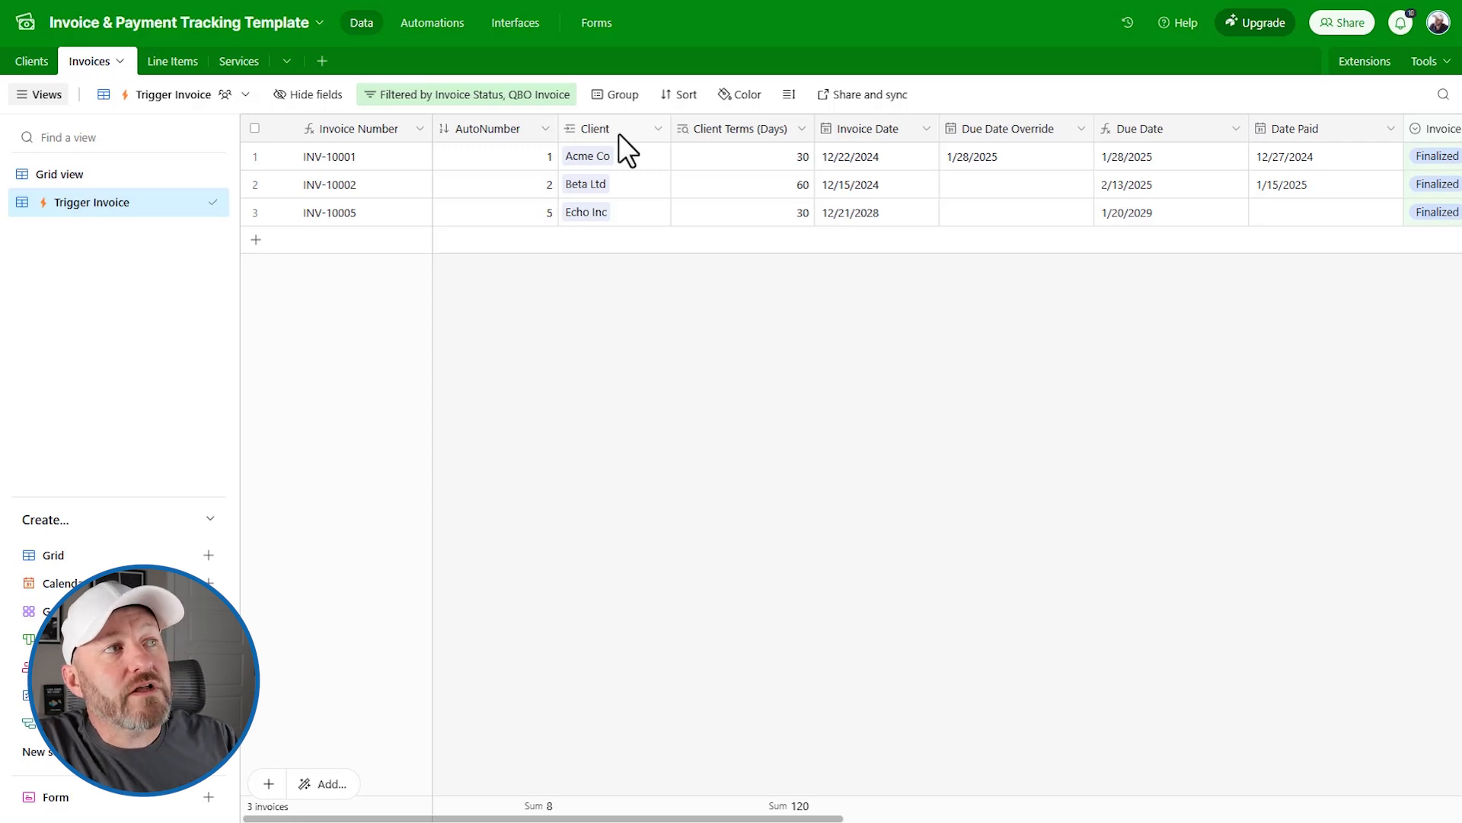
pyautogui.rightClick(617, 133)
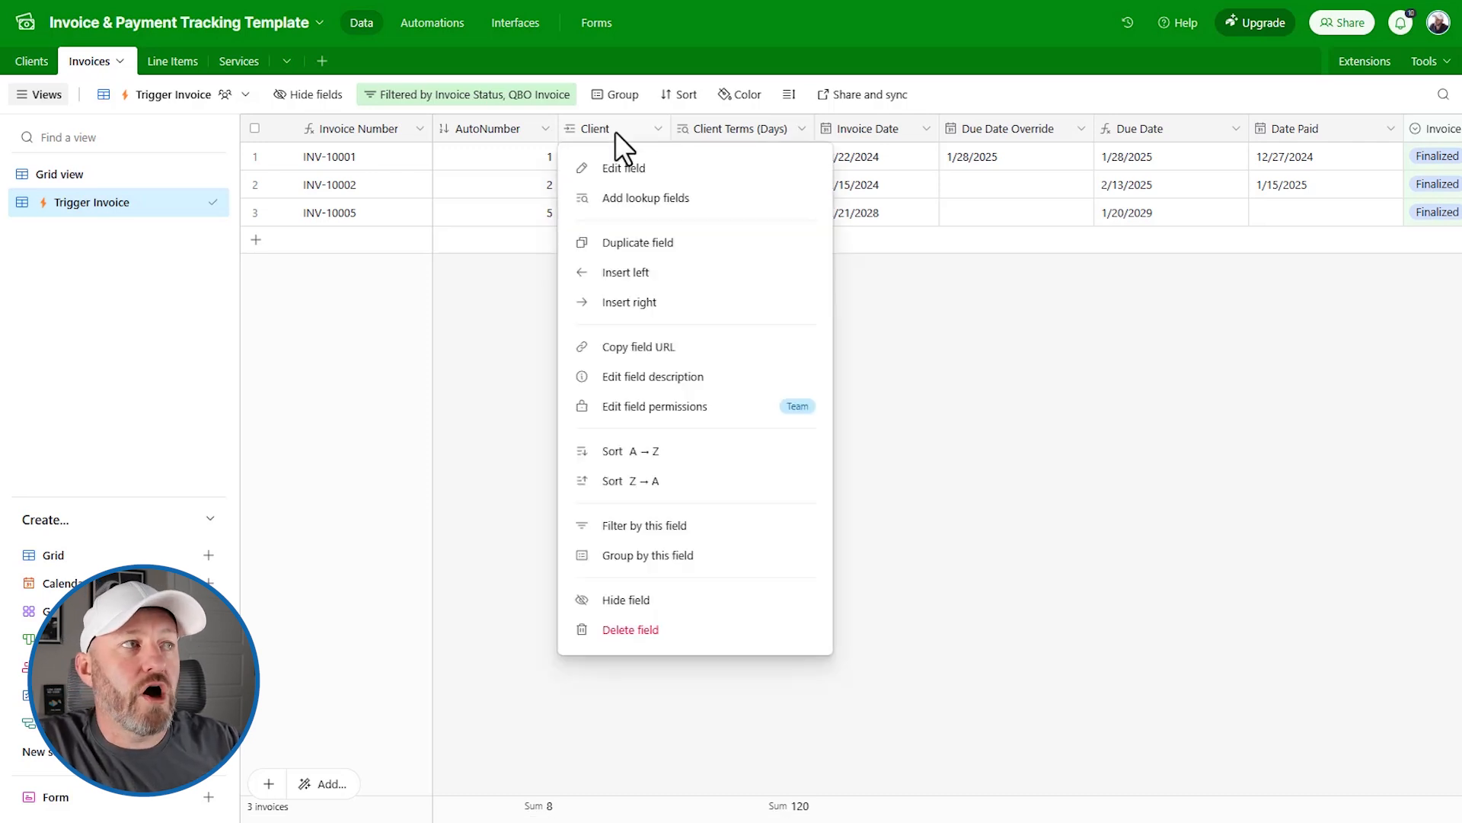
pyautogui.click(631, 200)
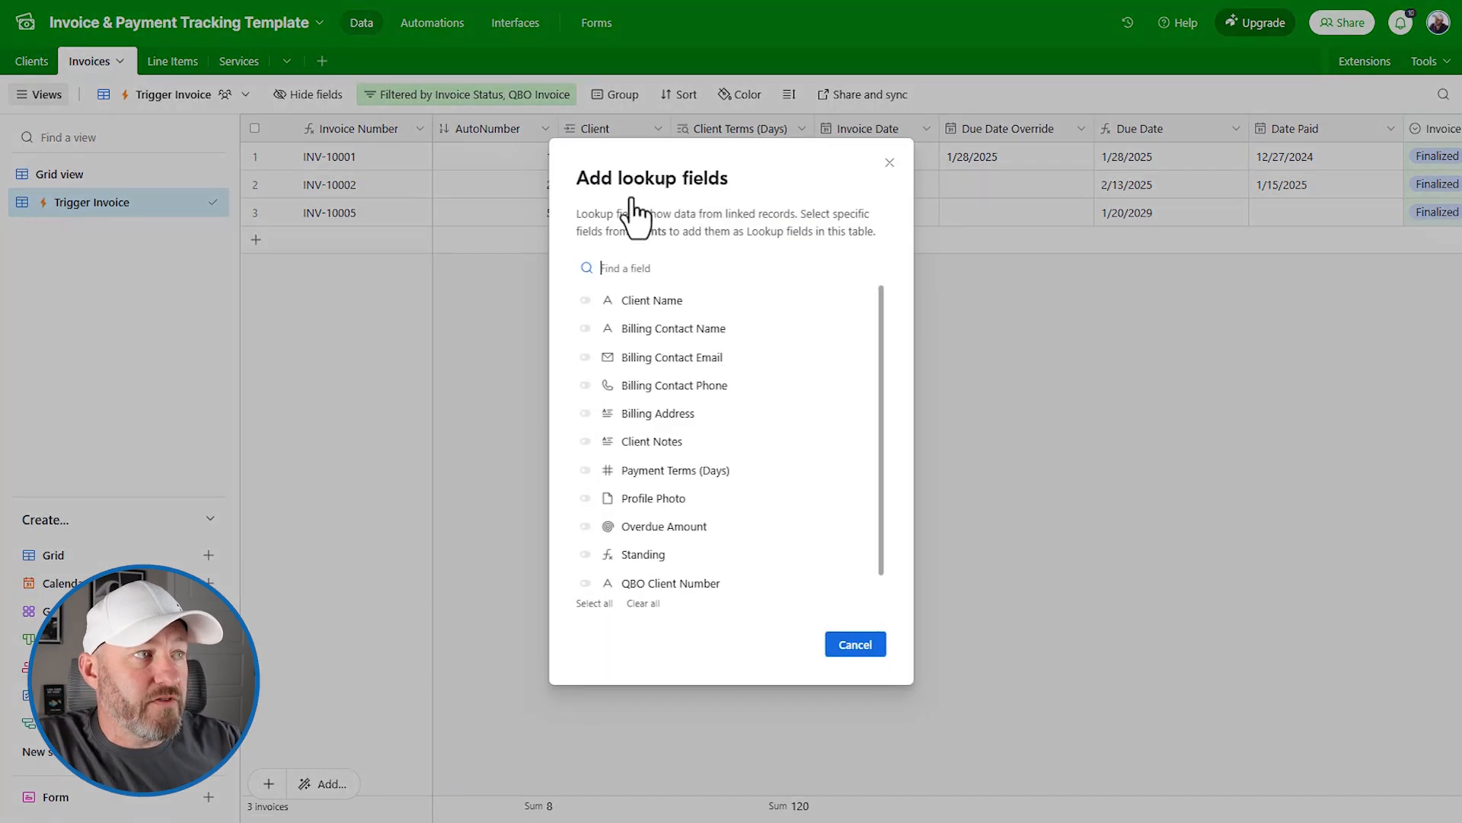
pyautogui.scroll(-1, 648, 549)
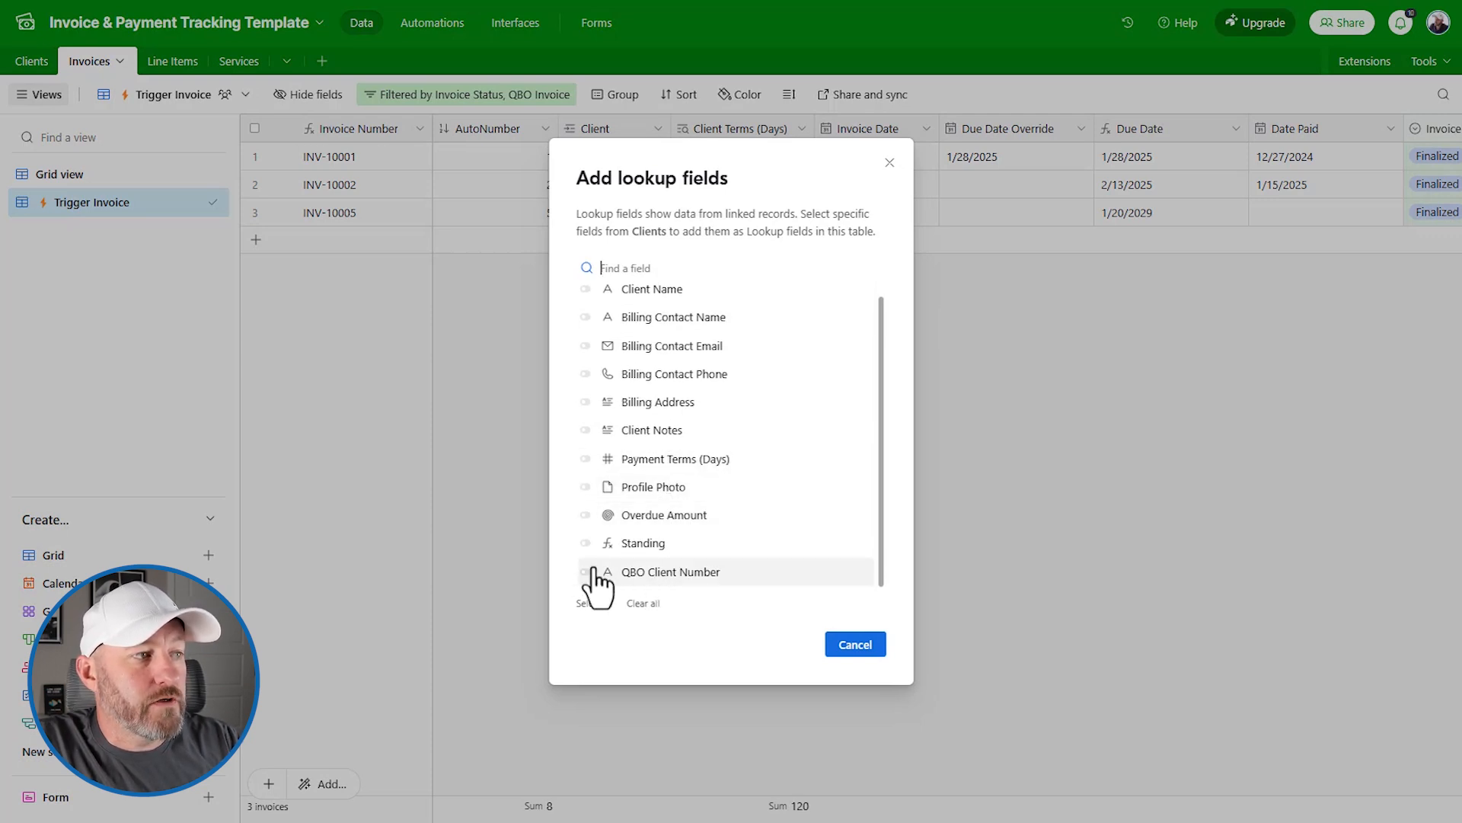
pyautogui.click(586, 572)
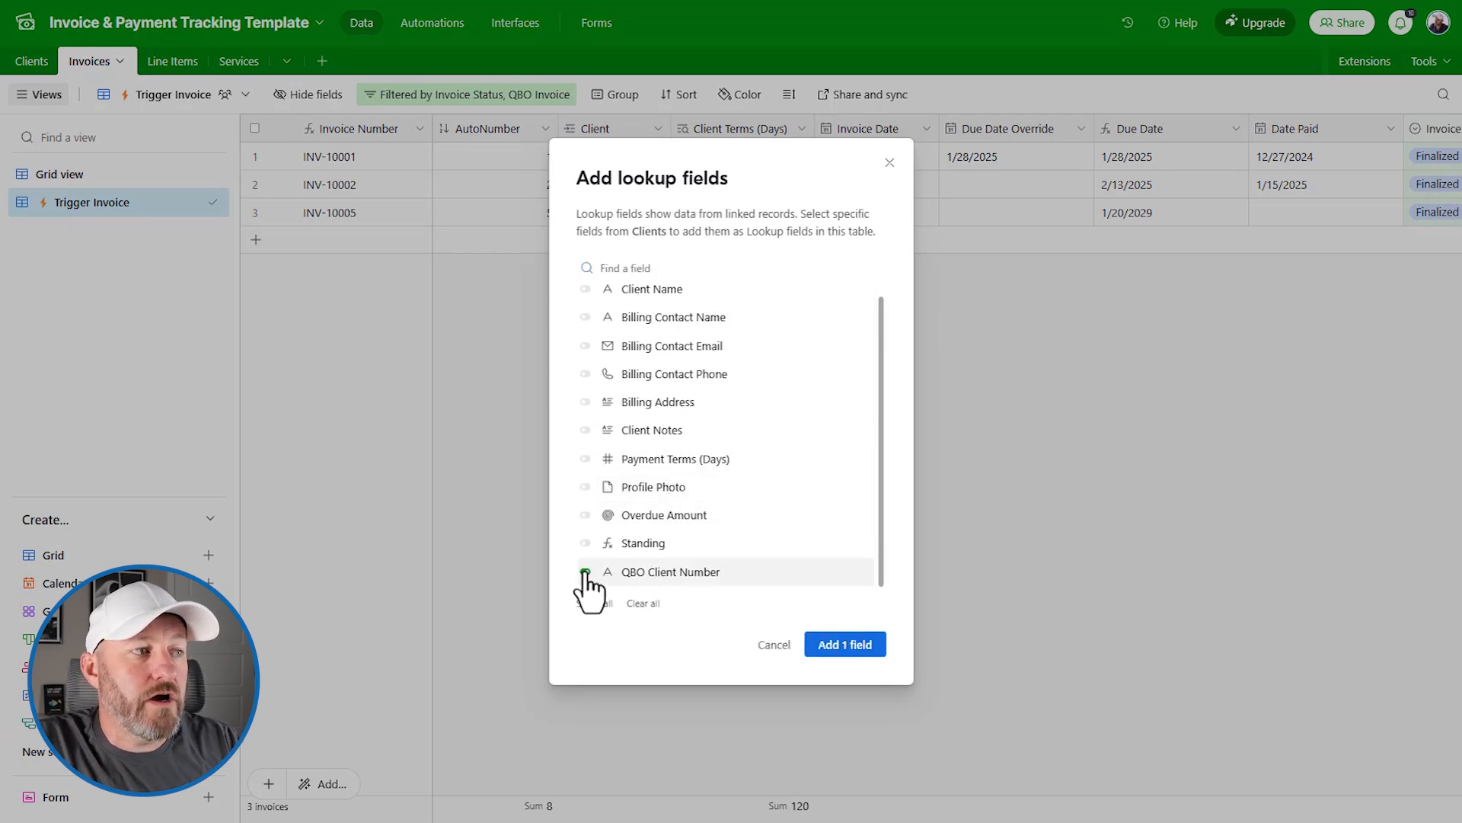
pyautogui.click(853, 646)
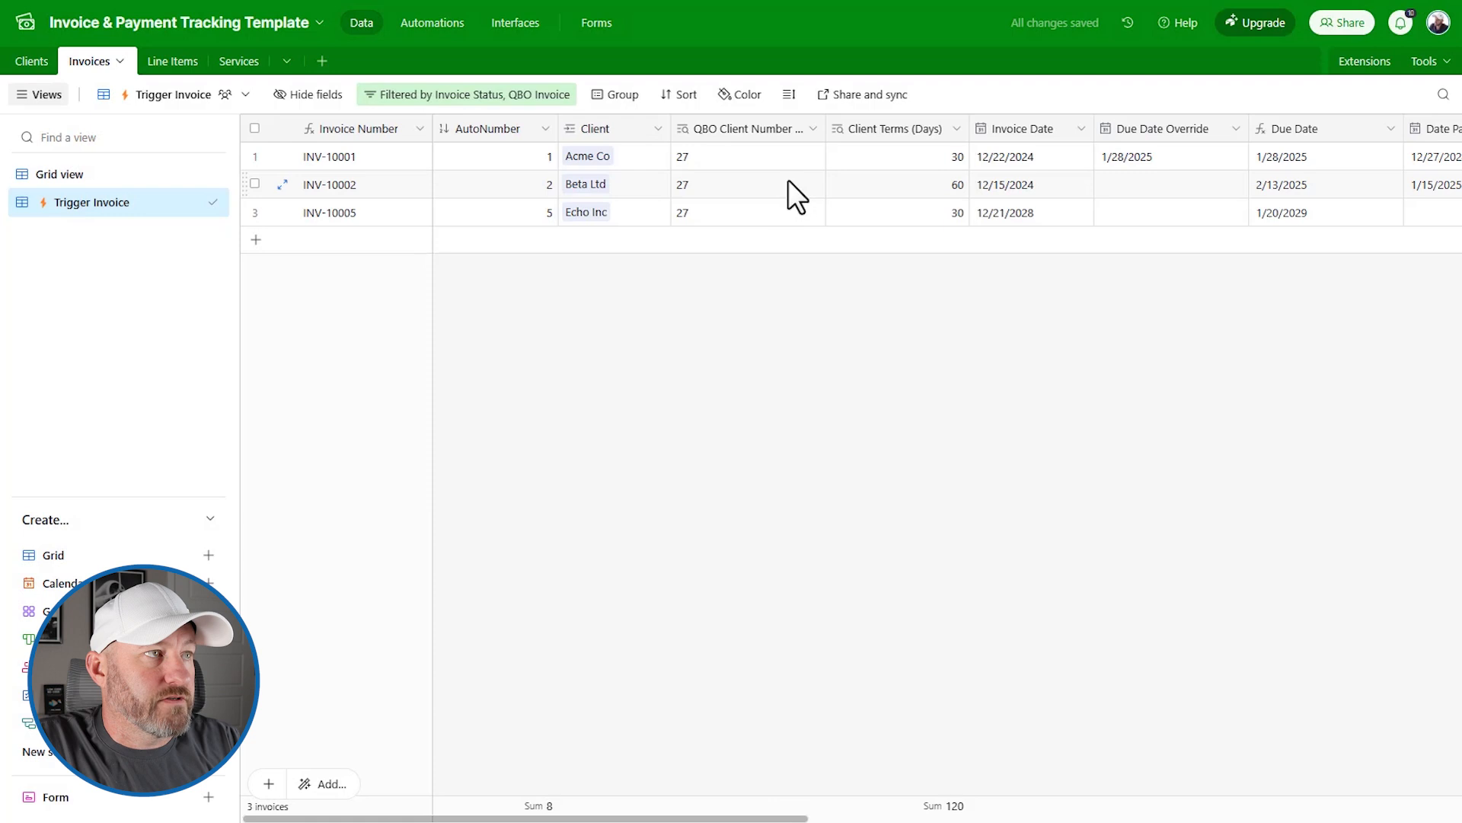
pyautogui.moveTo(825, 131); pyautogui.dragTo(878, 136)
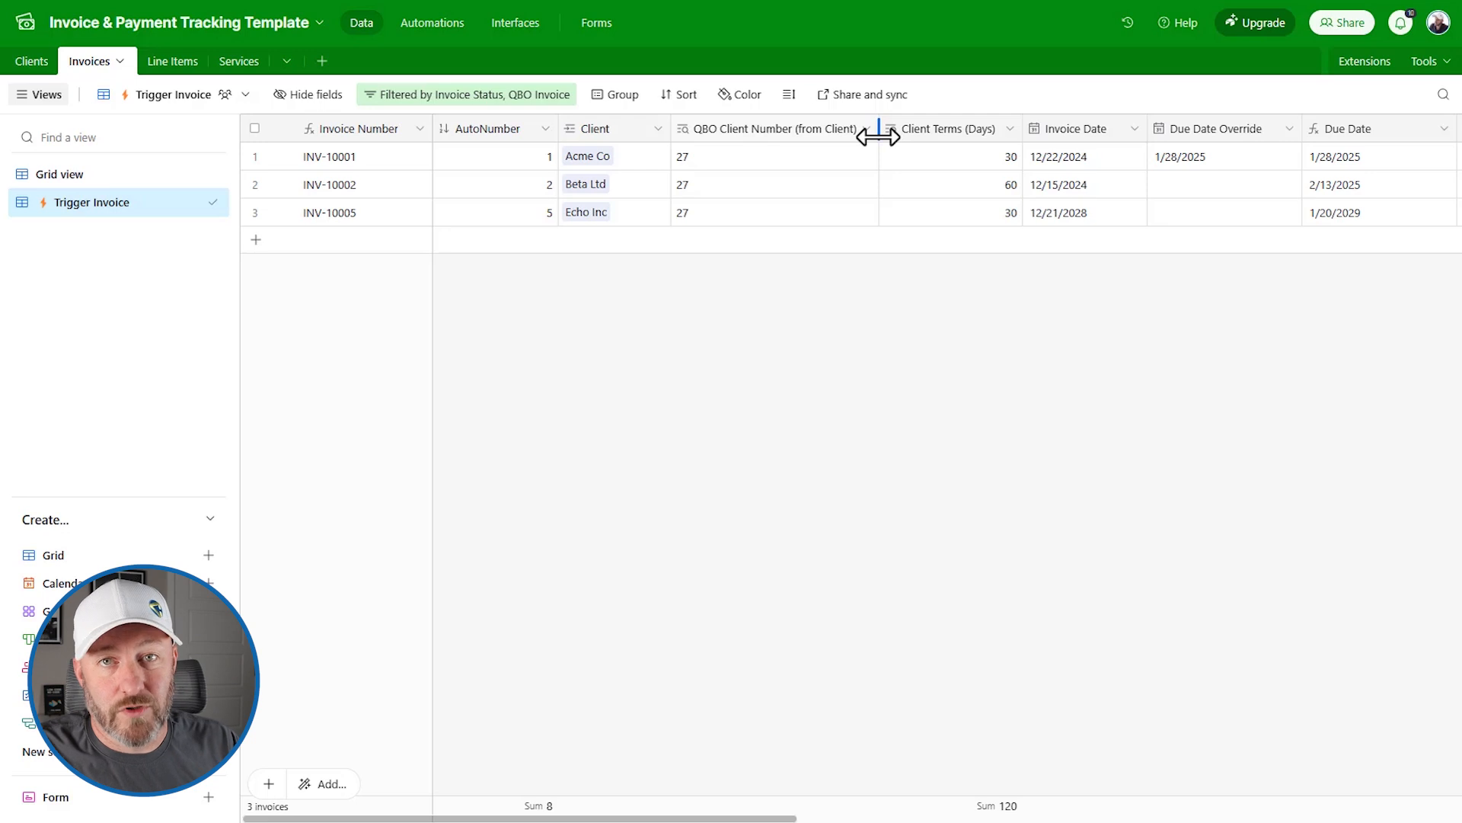
# Step: Review the Trigger Invoice and QBO Invoice columns, then switch to Zapier's Zaps folder list
pyautogui.hscroll(2, 757, 255)
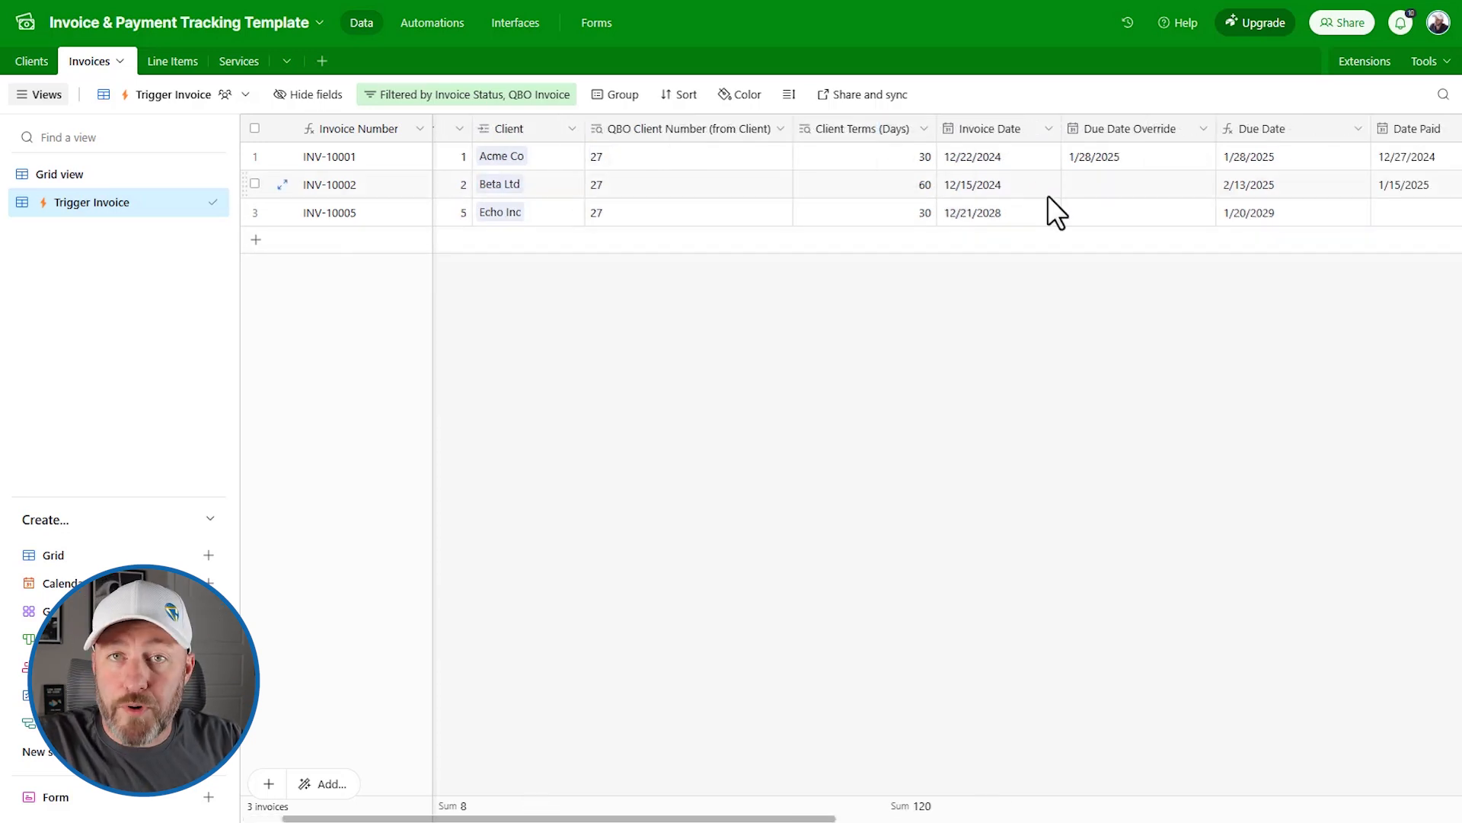
pyautogui.hscroll(10, 1048, 195)
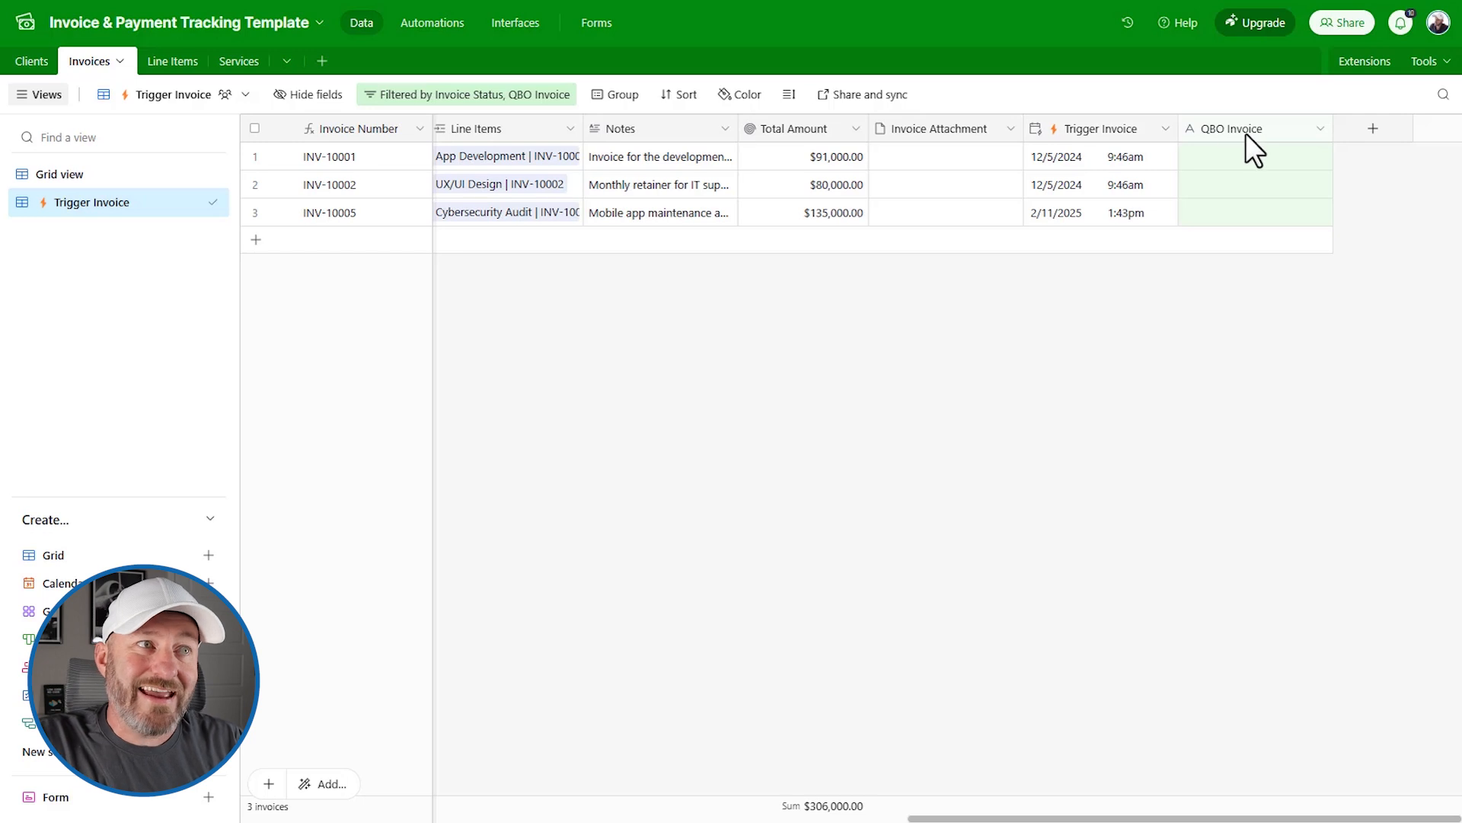
pyautogui.click(1110, 134)
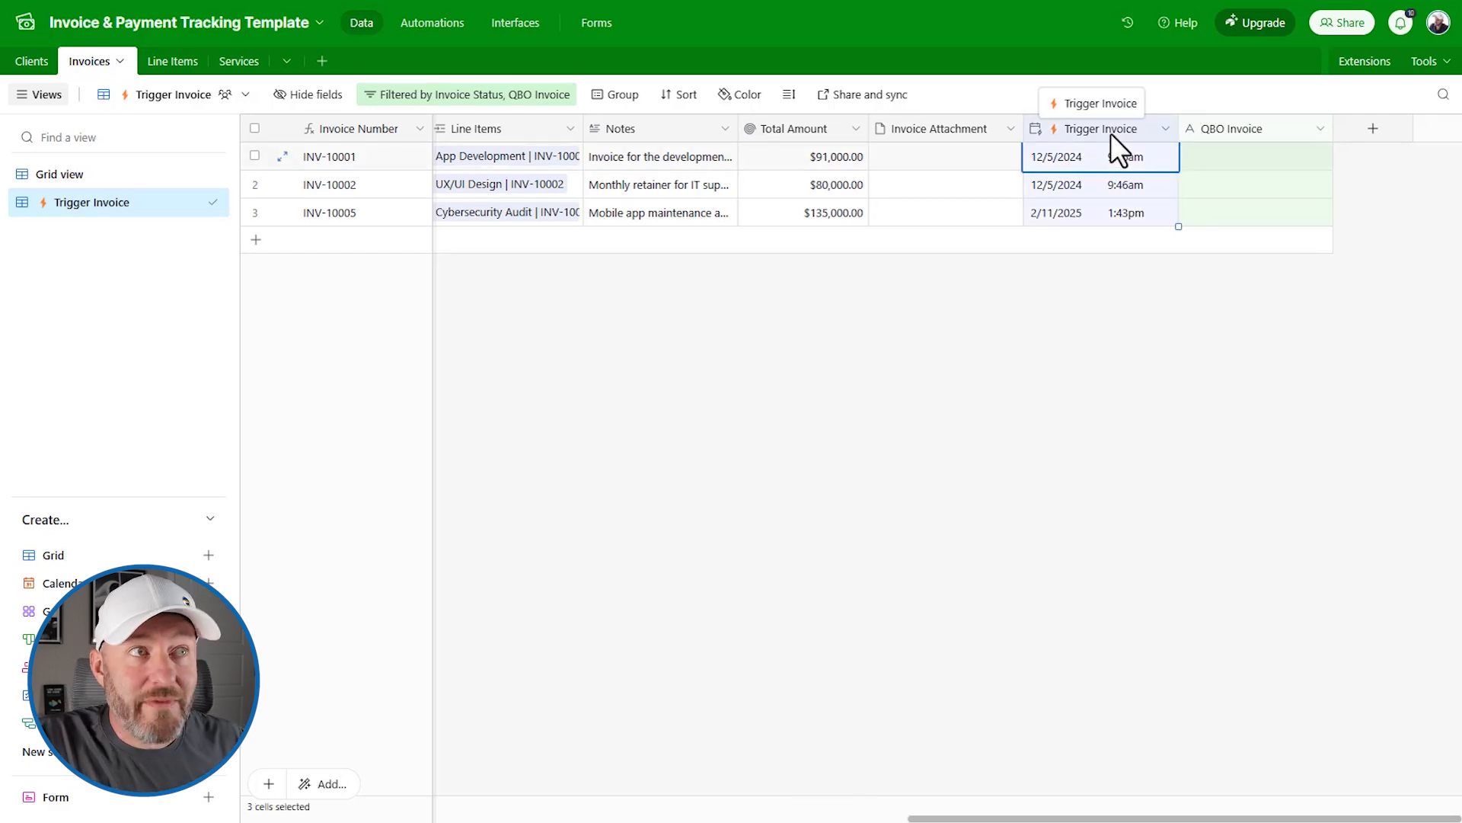
pyautogui.click(1226, 135)
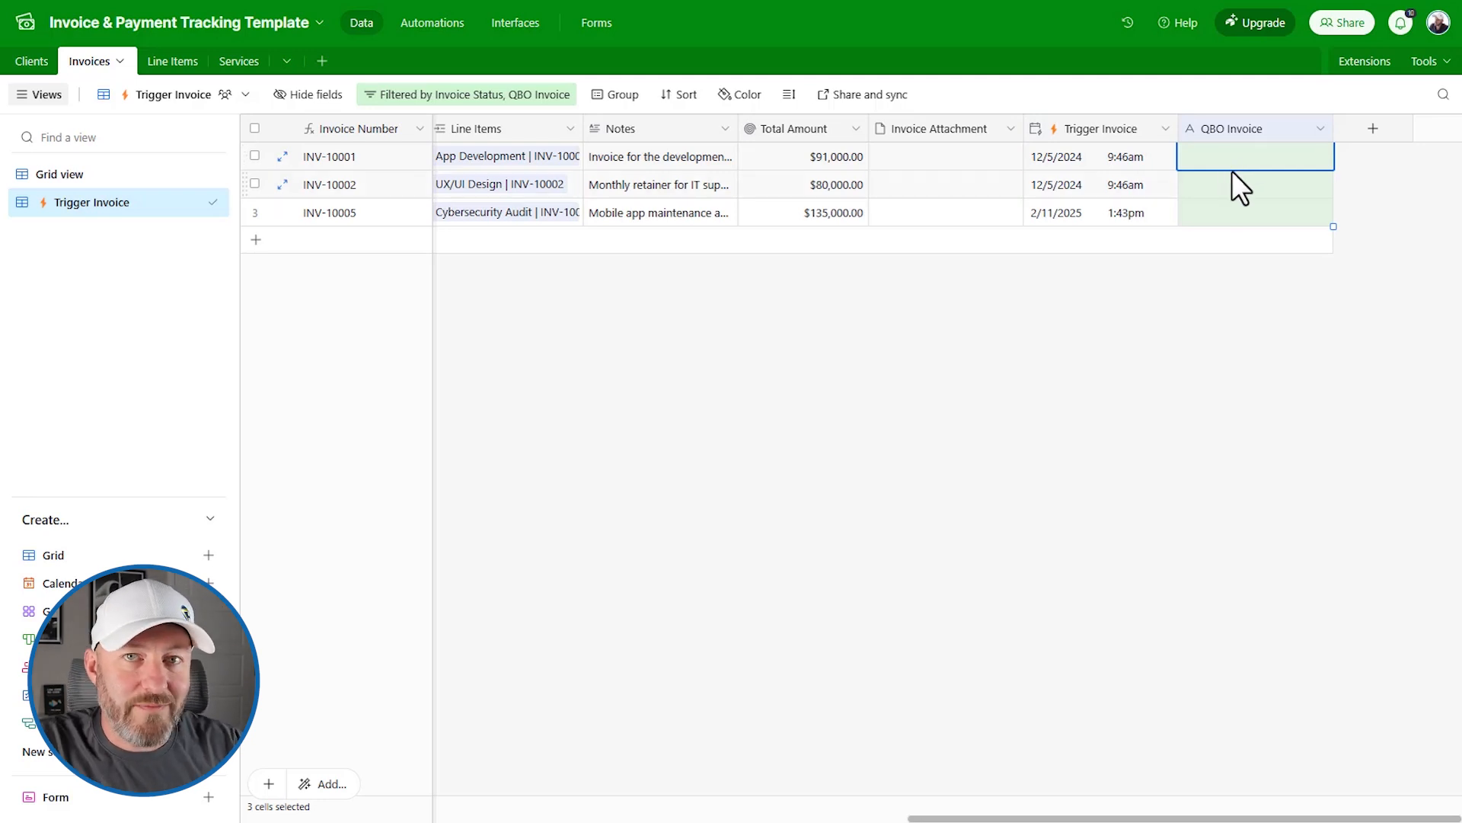
pyautogui.hotkey('ctrl', 'Tab')
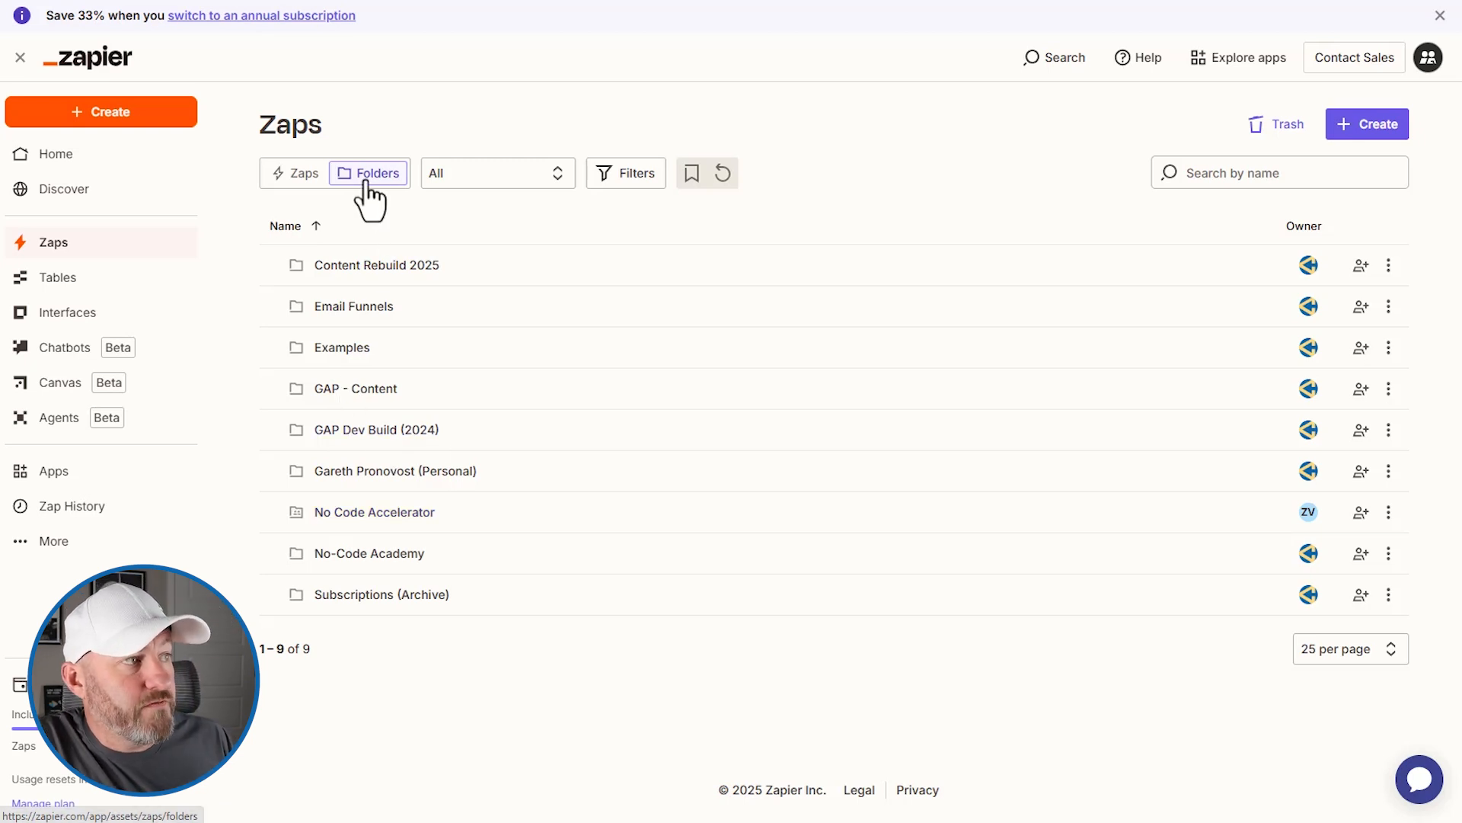
# Step: Create a new Untitled Zap in the Examples folder and bring up its trigger app picker
pyautogui.click(341, 351)
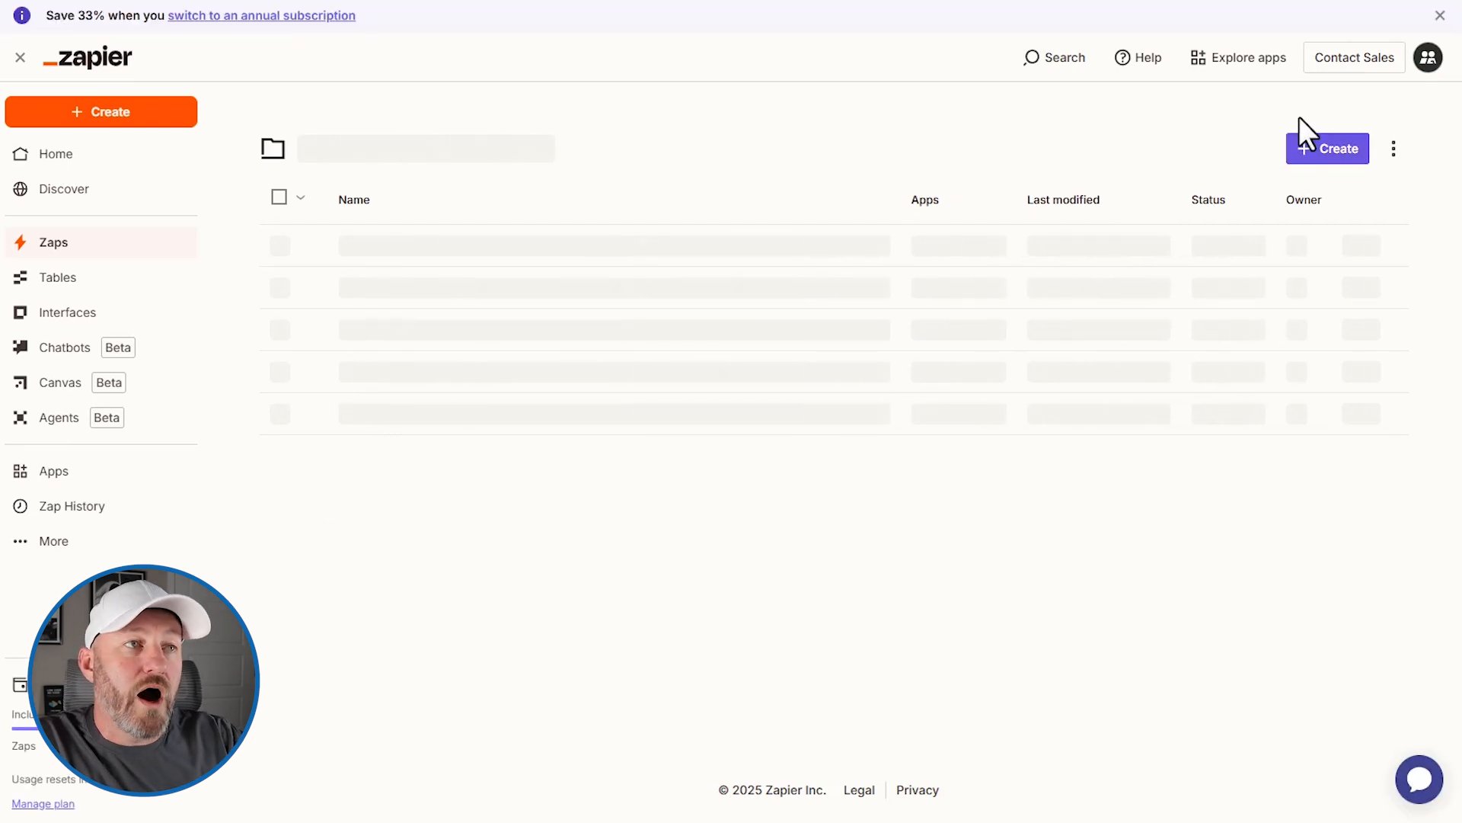
pyautogui.click(1317, 162)
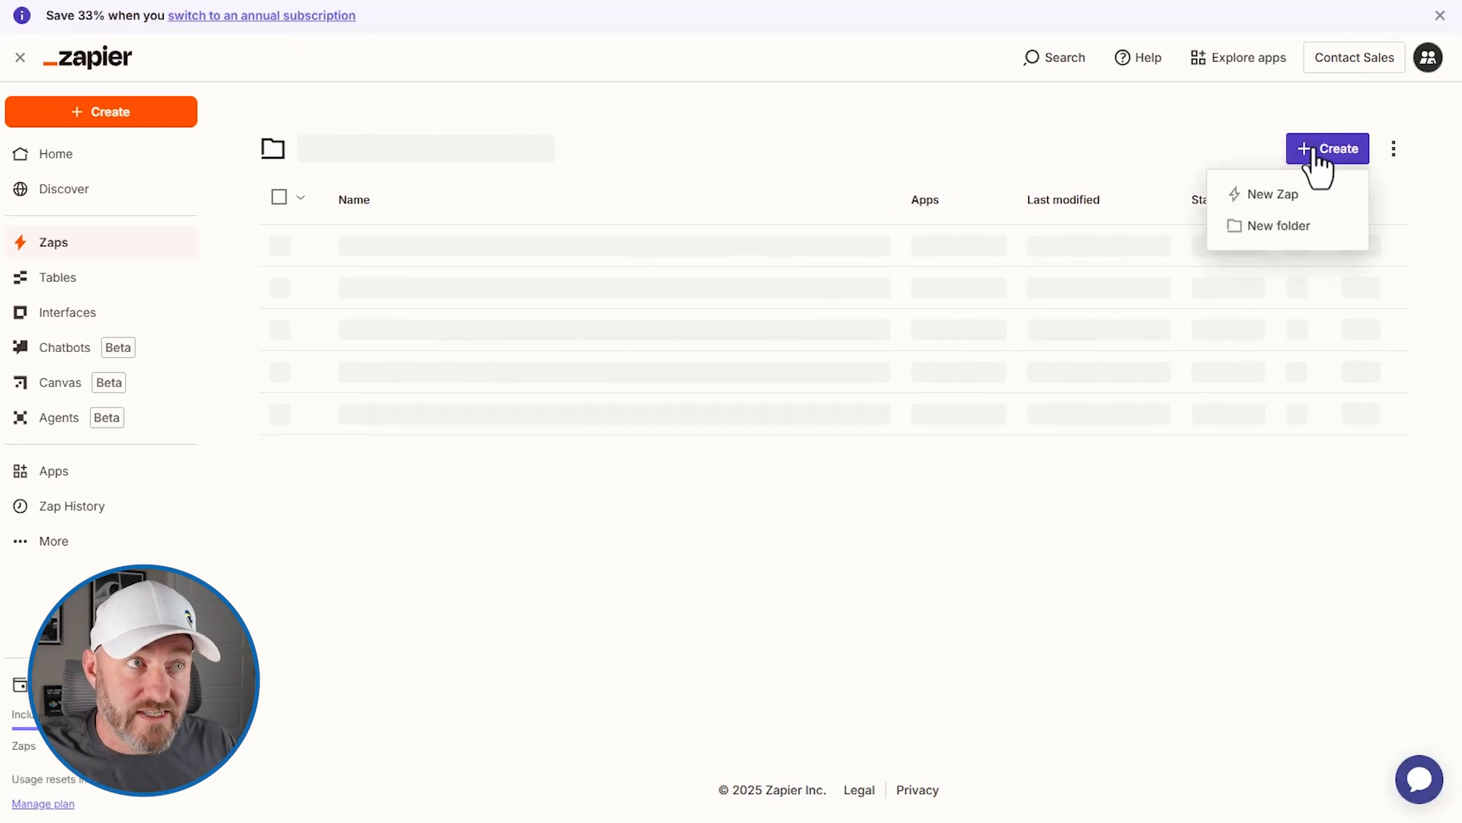
pyautogui.click(1287, 195)
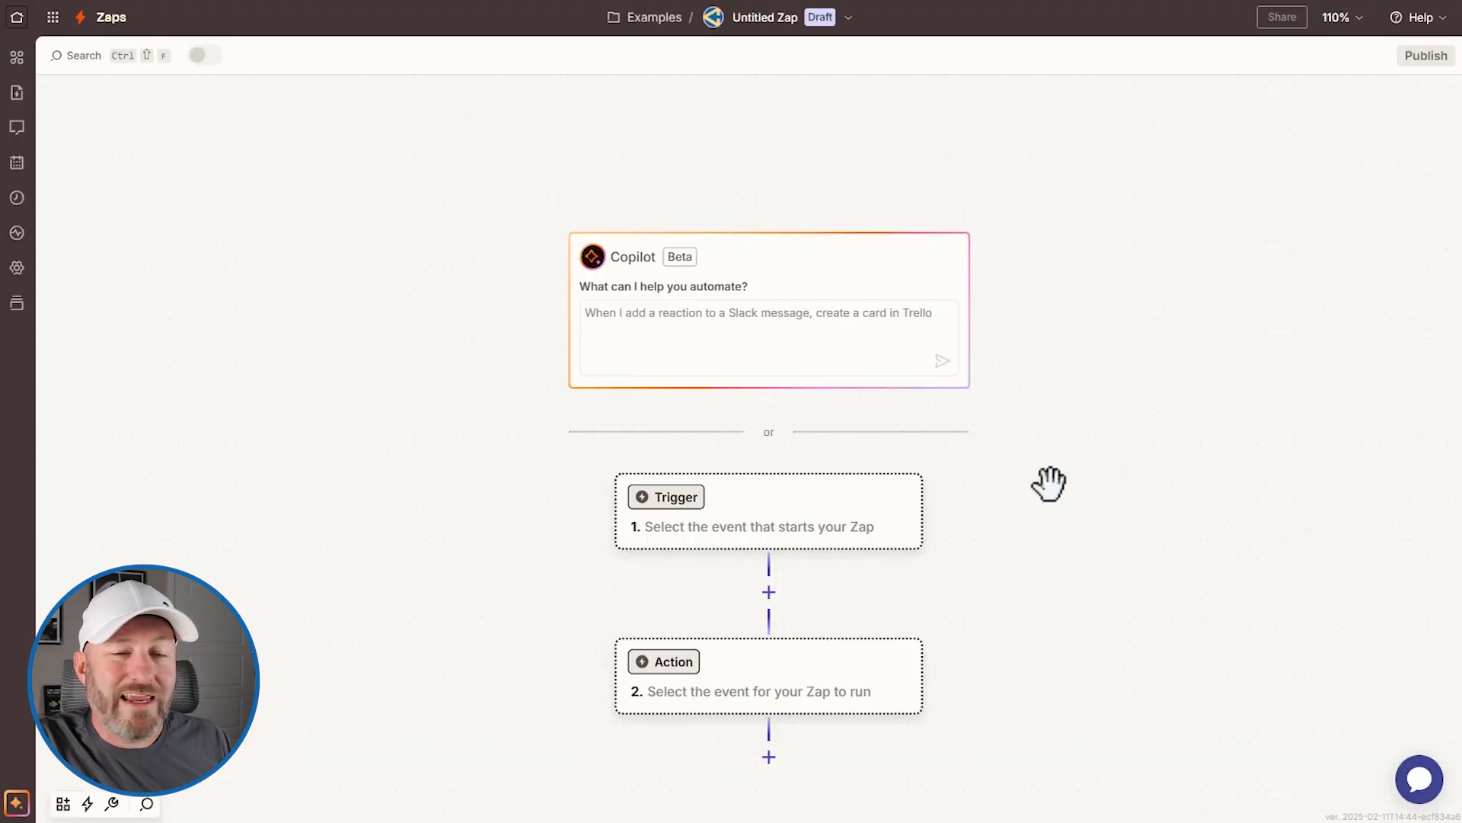
pyautogui.click(873, 534)
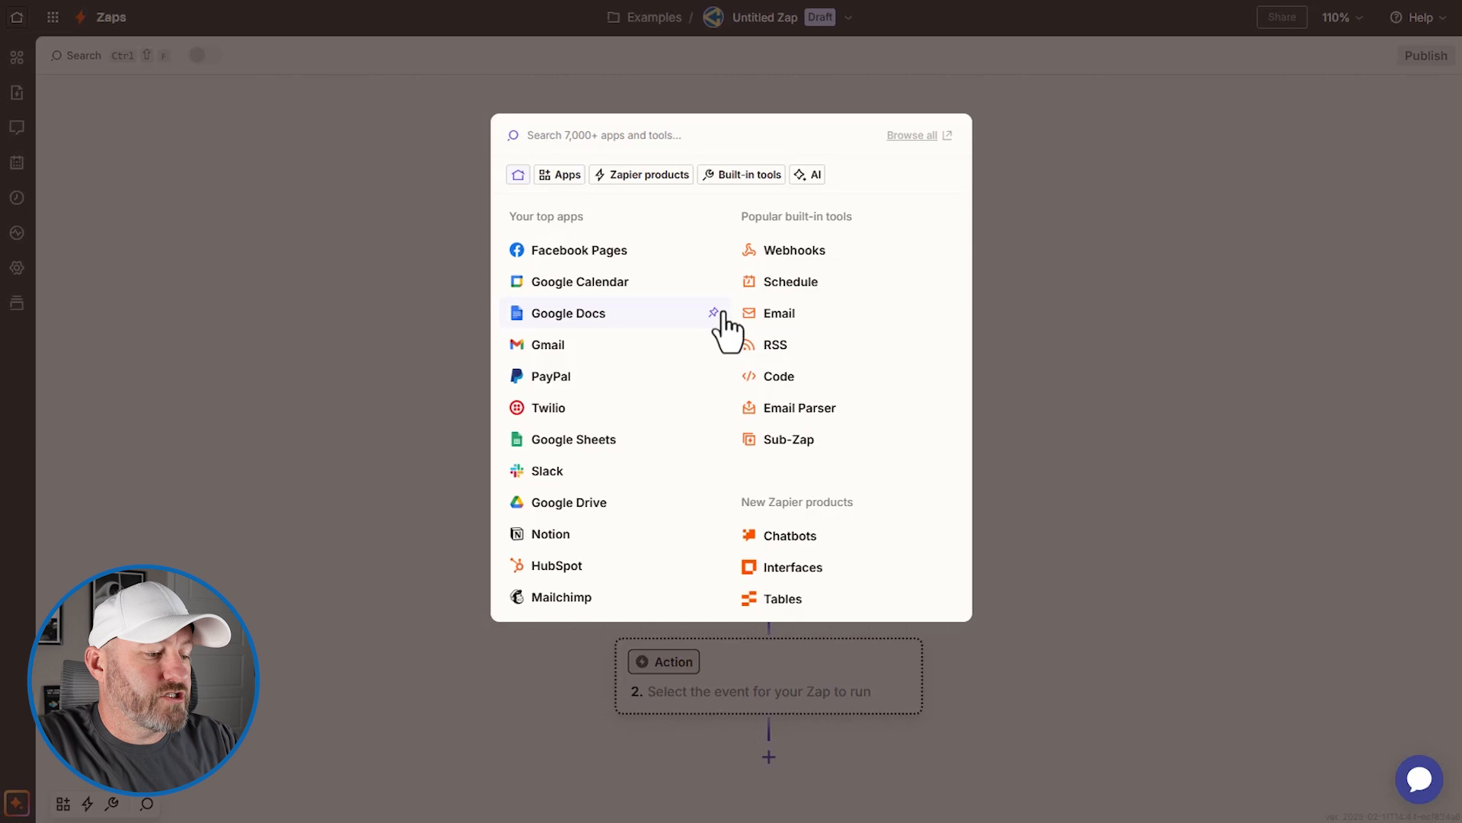
# Step: Choose Airtable as the trigger app and list its trigger events
pyautogui.write('airta')
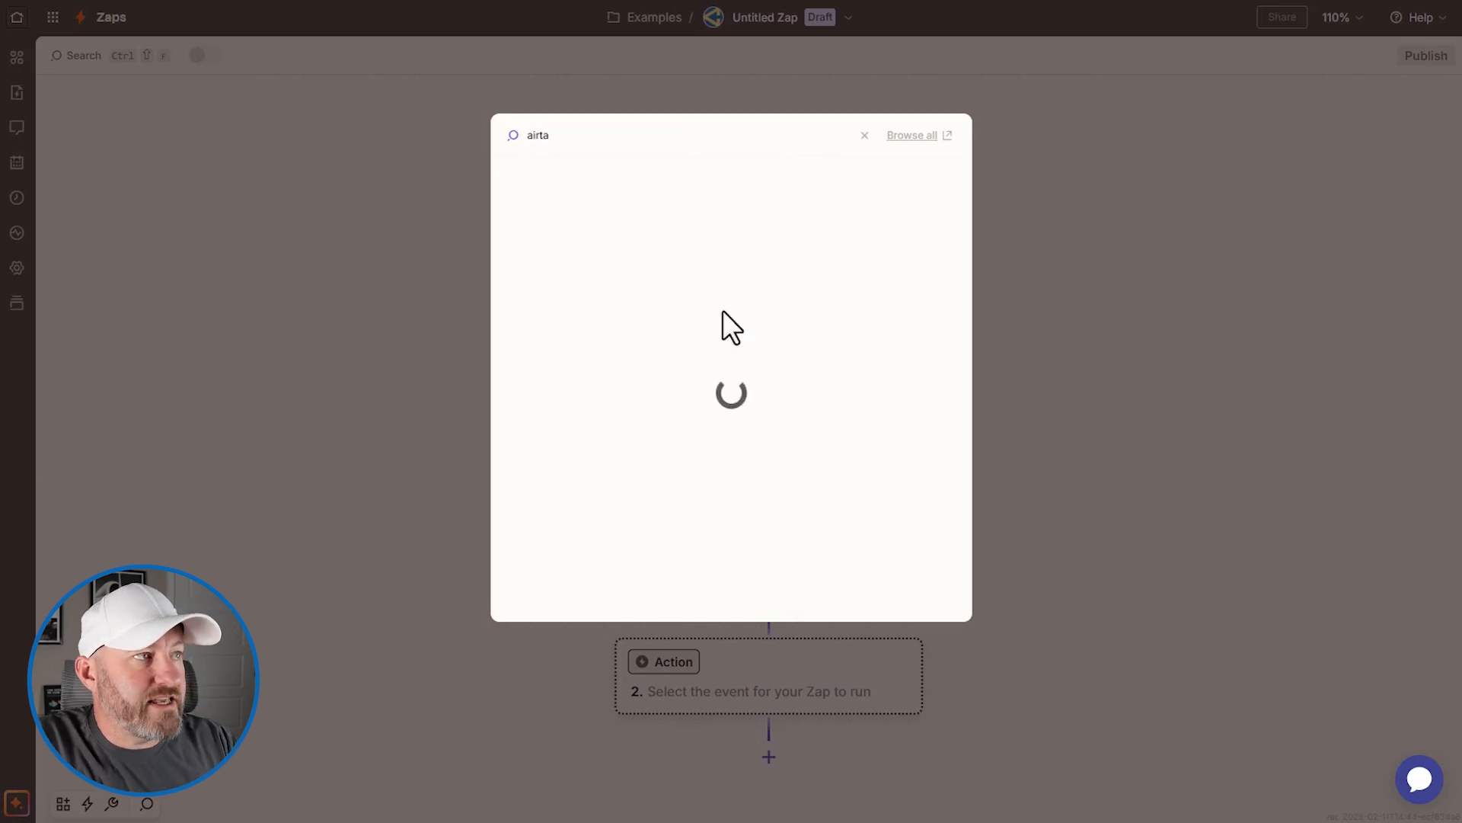
pyautogui.click(591, 197)
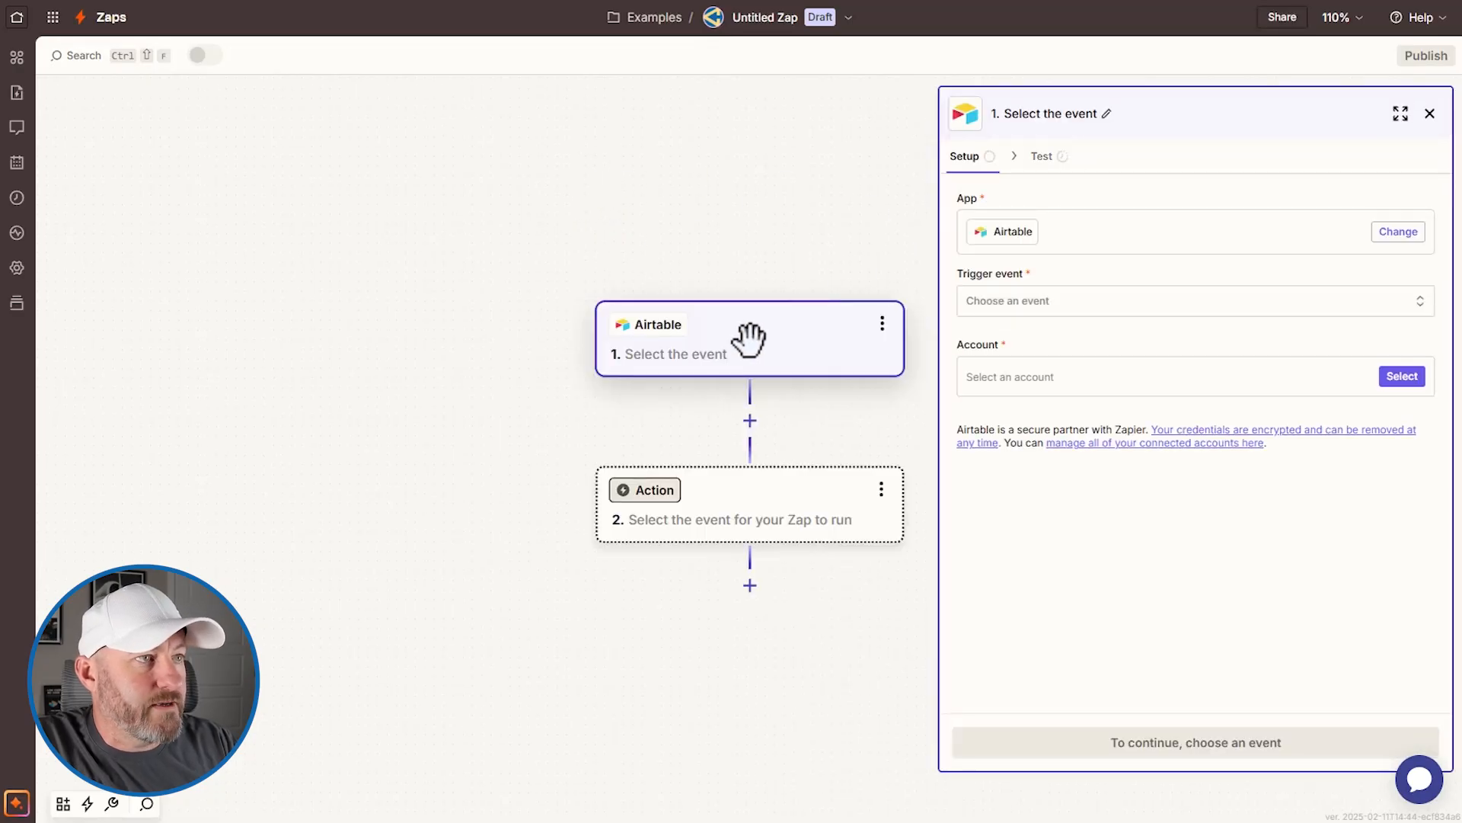
pyautogui.click(1054, 302)
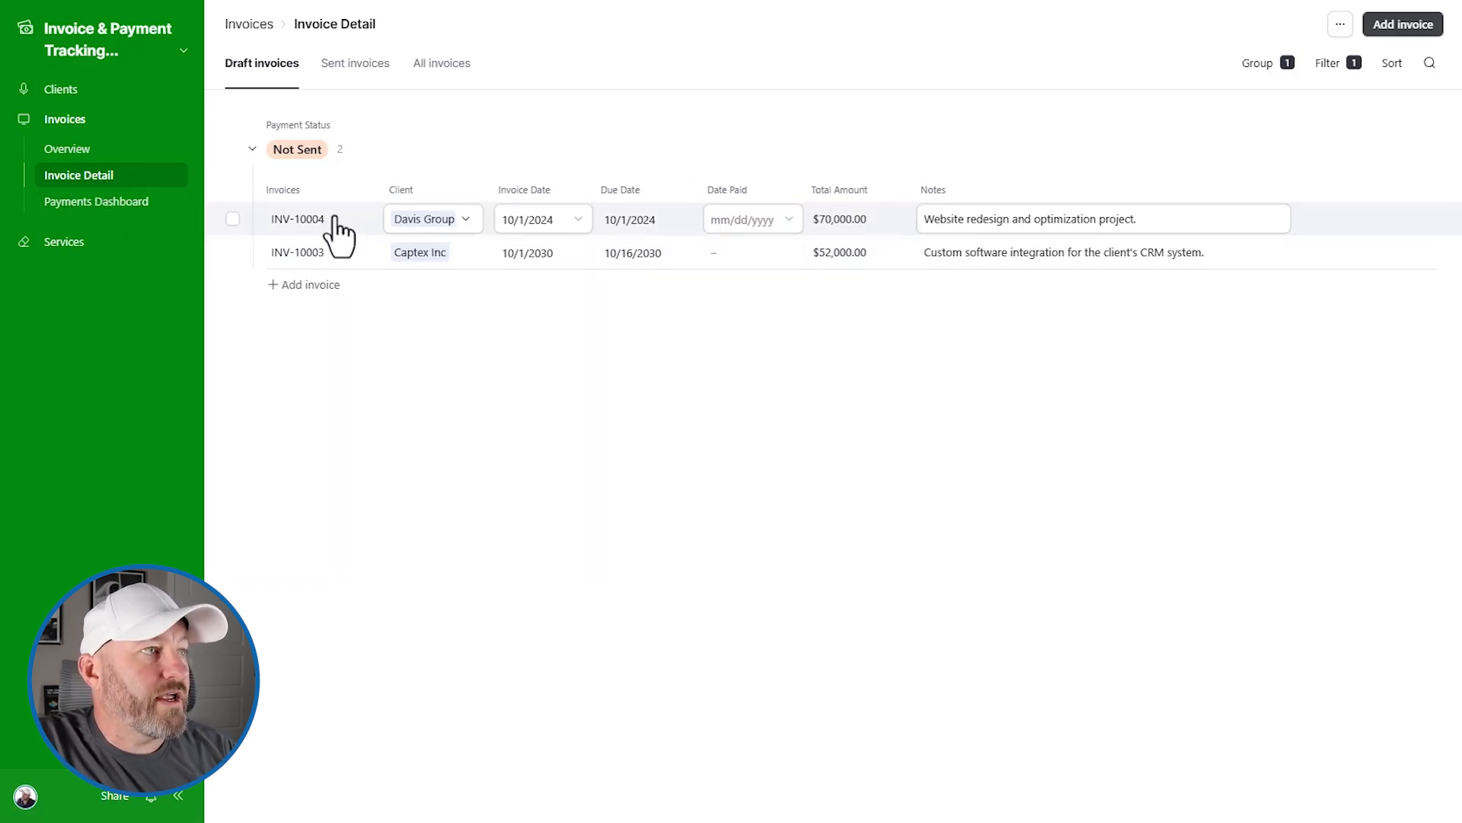
# Step: Open invoice INV-10004's details and review its Invoice Status options
pyautogui.click(639, 222)
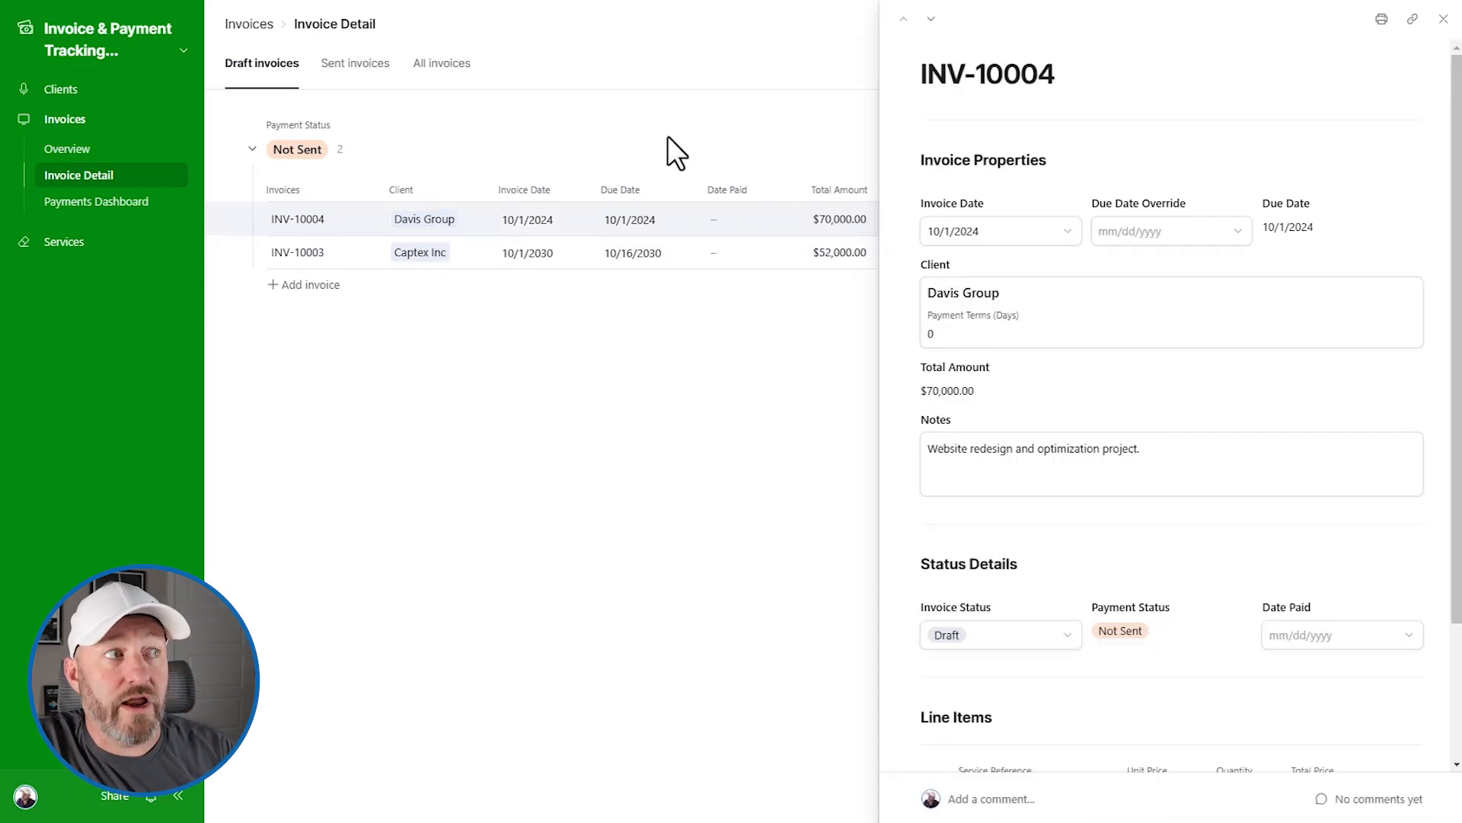
pyautogui.click(988, 644)
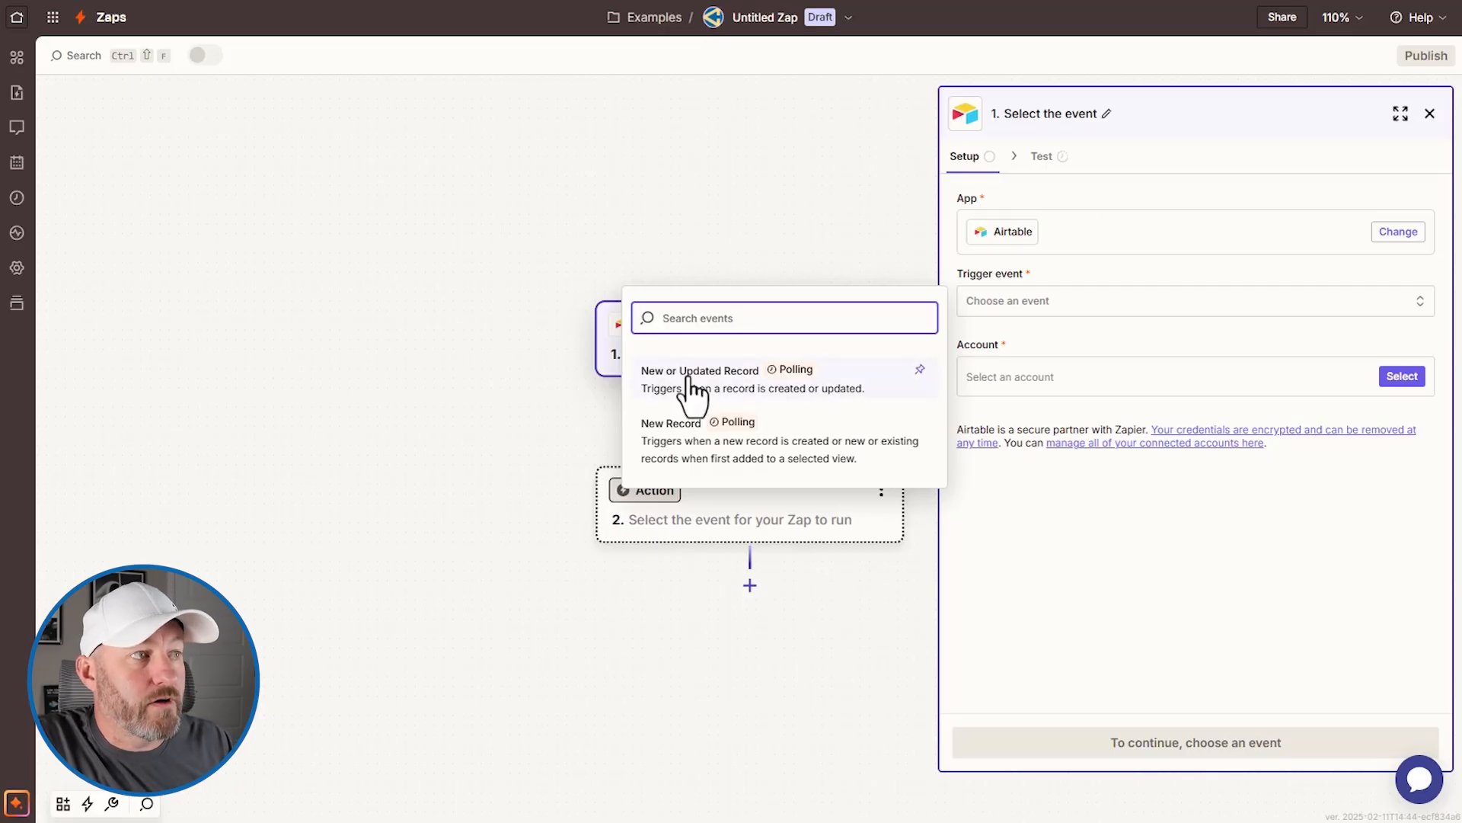
# Step: Set the trigger event to New or Updated Record using the example Airtable account, then continue
pyautogui.click(689, 381)
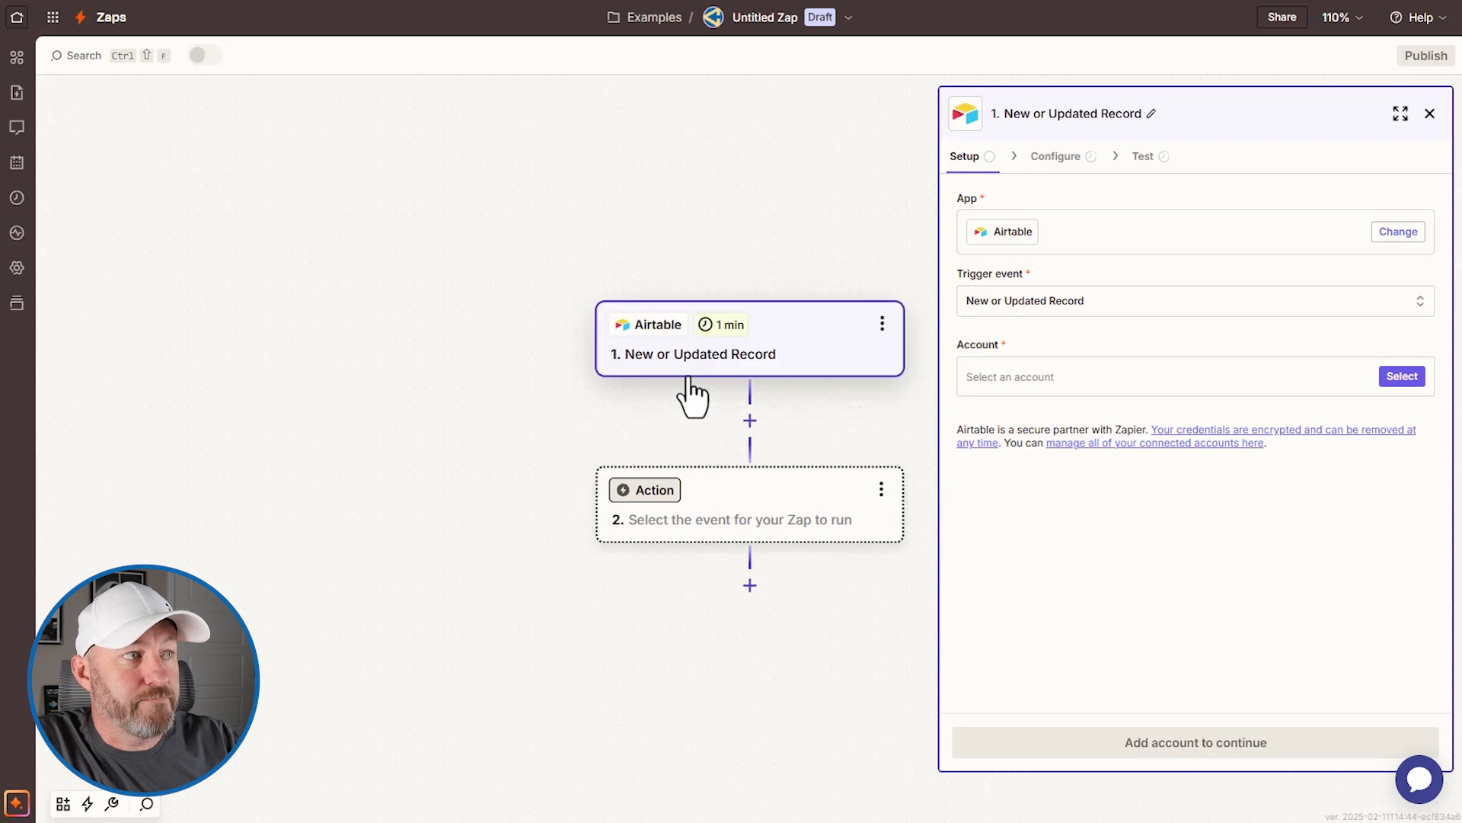
pyautogui.click(1163, 389)
pyautogui.write('exa')
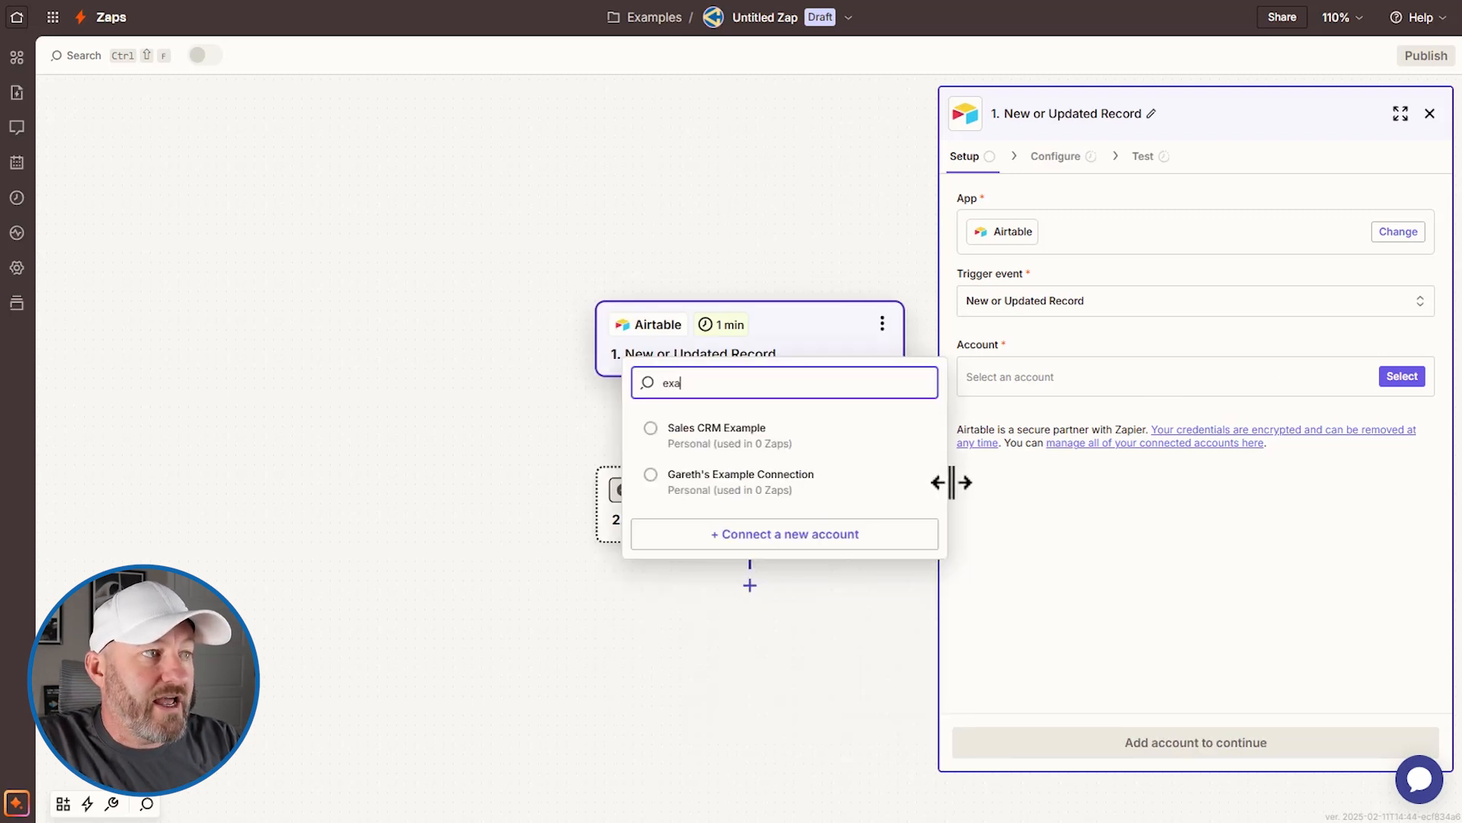
pyautogui.click(709, 497)
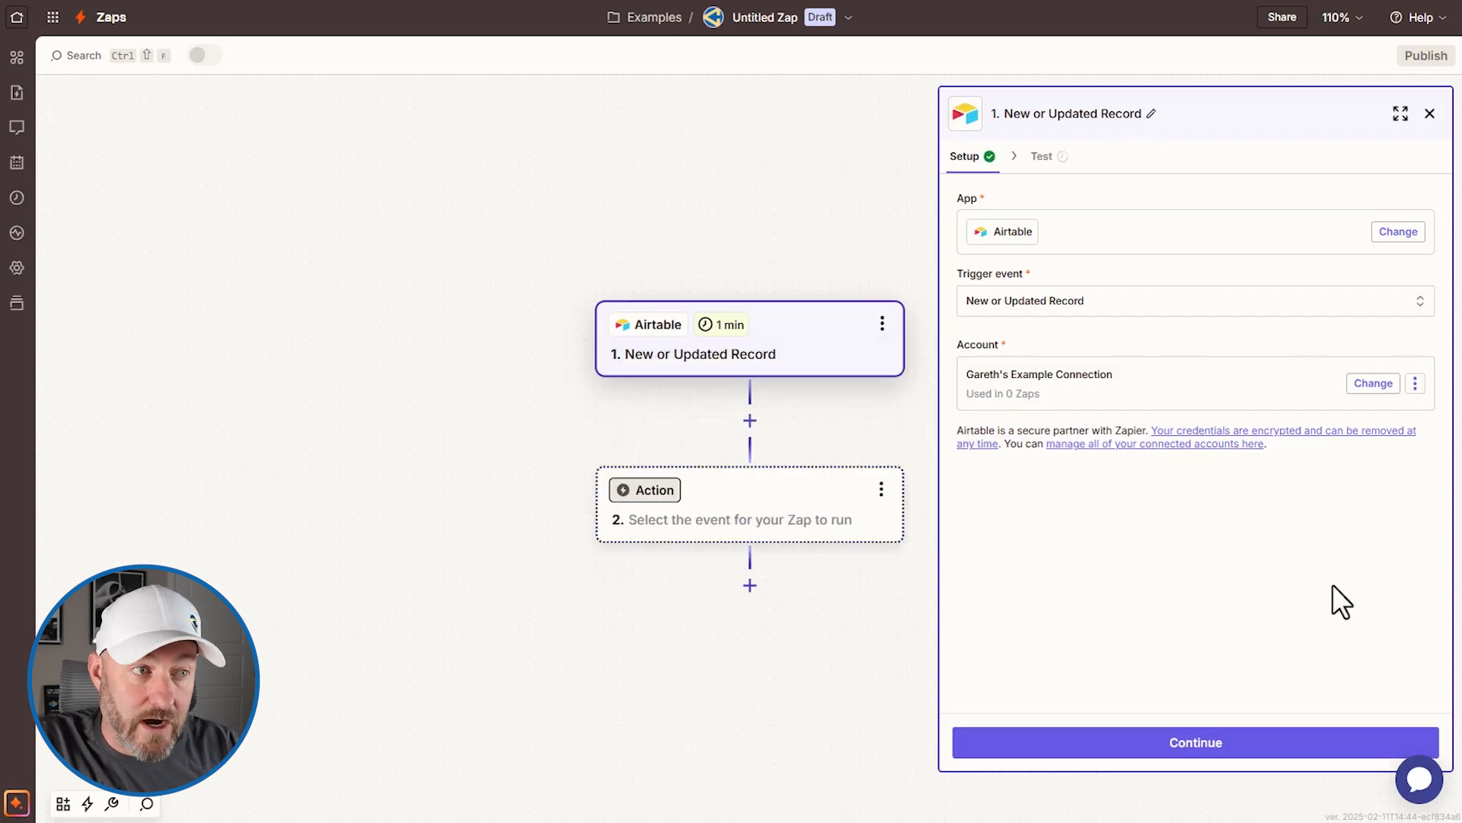
pyautogui.click(1209, 754)
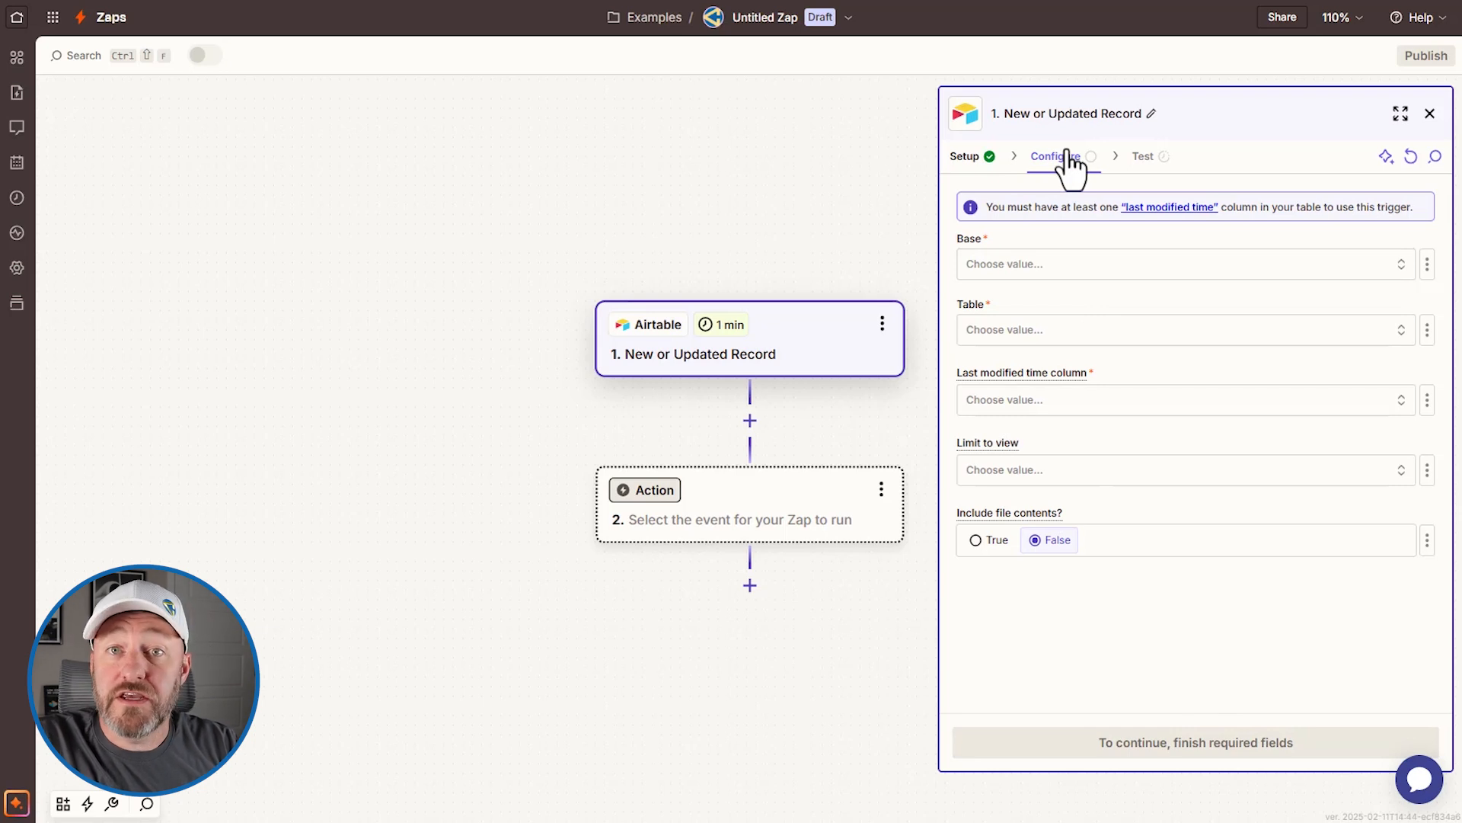
# Step: Select the Invoice & Payment Tracking Template base by its pasted ID, then its Invoices table
pyautogui.click(1051, 263)
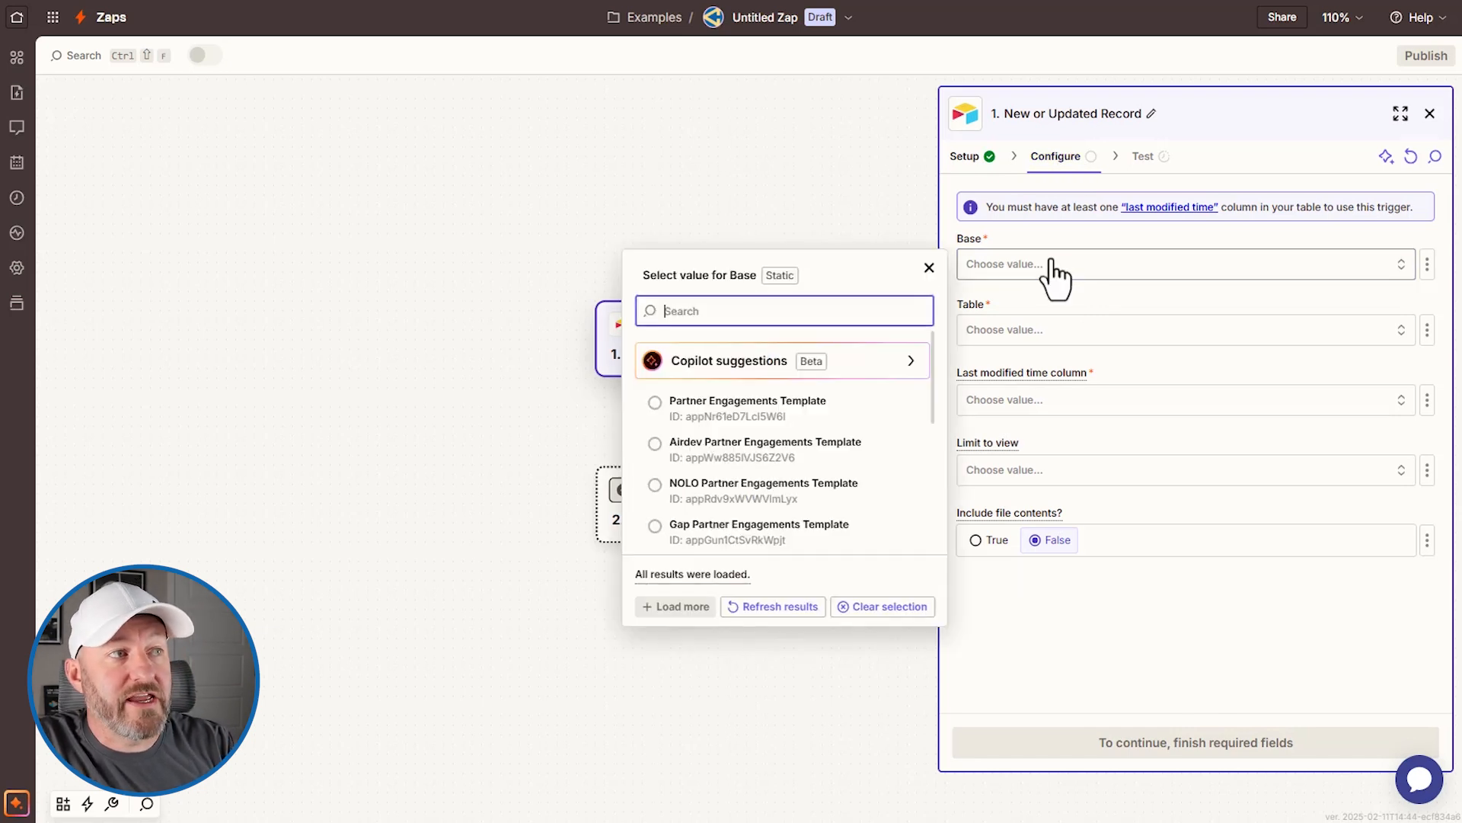
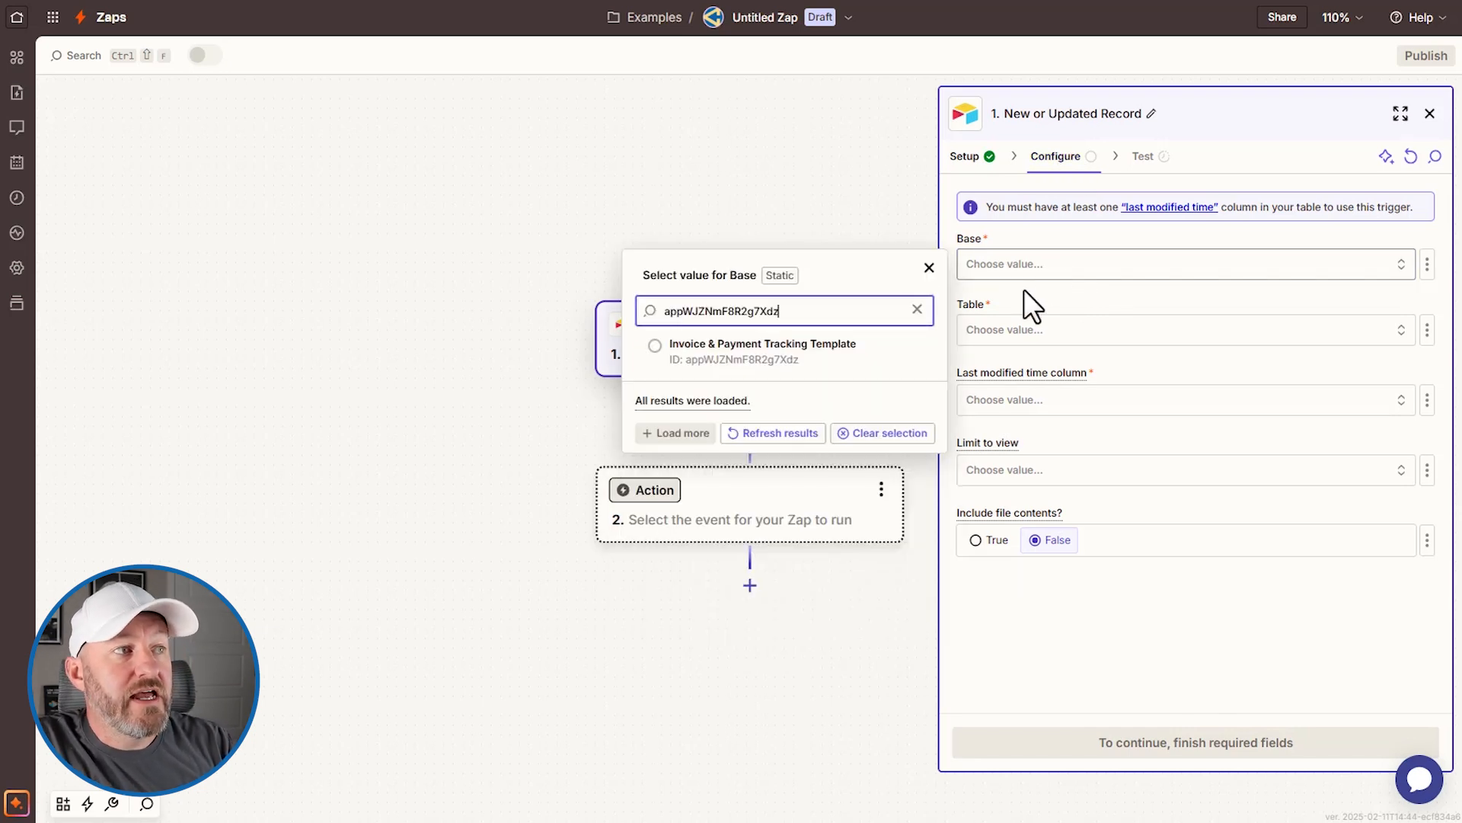
pyautogui.click(812, 355)
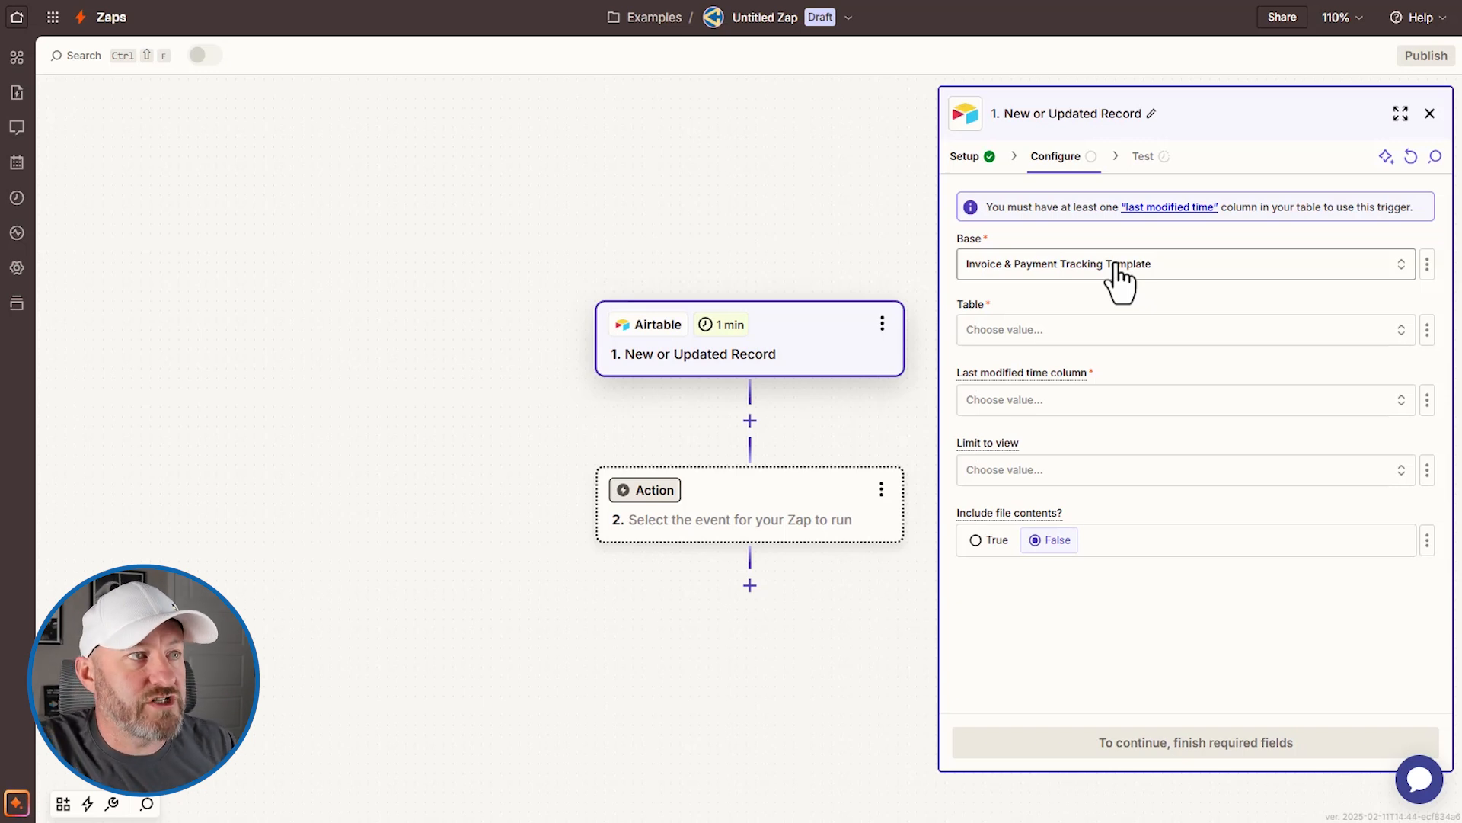
pyautogui.click(1101, 335)
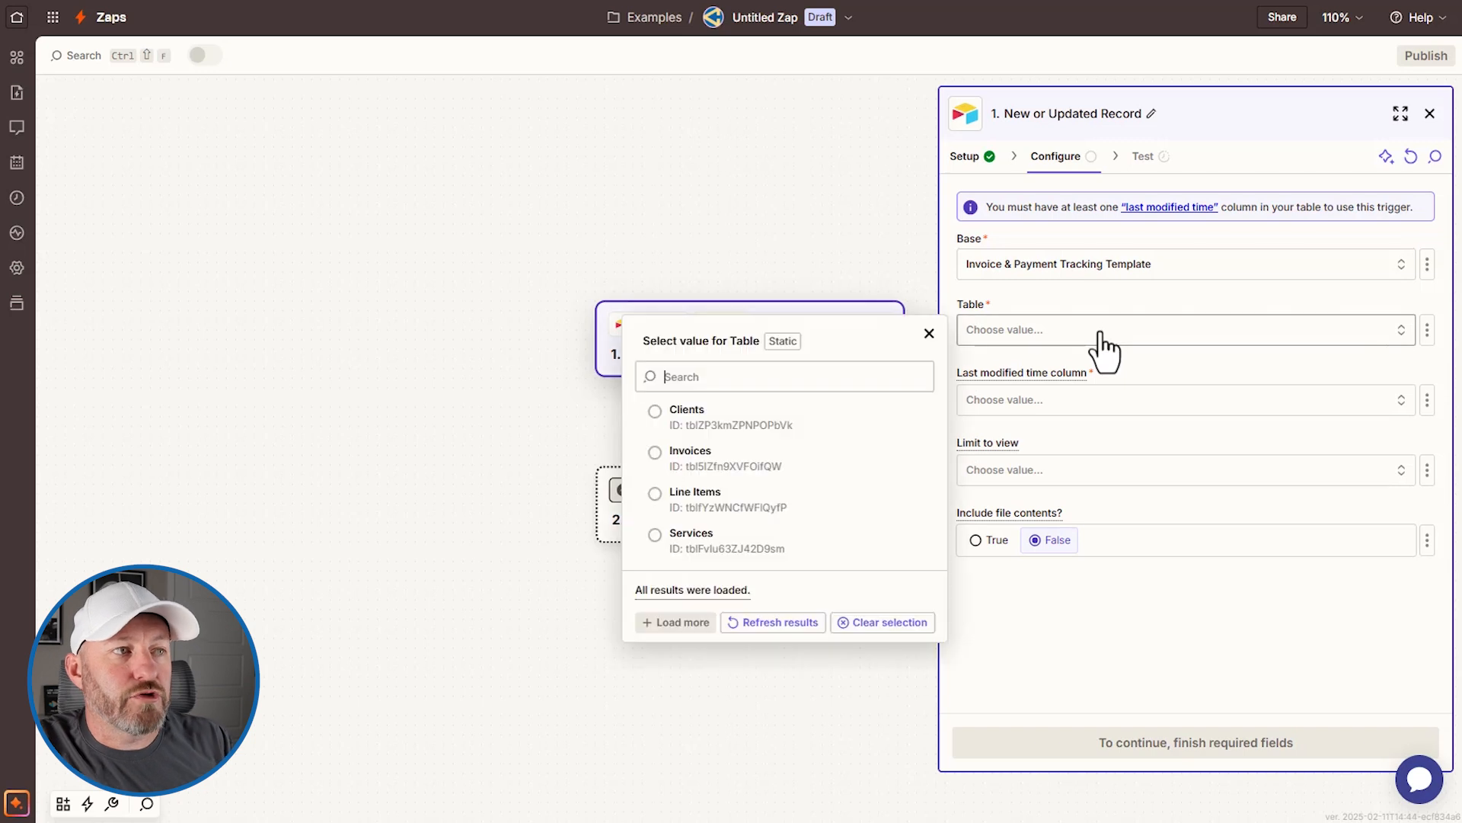
pyautogui.click(777, 480)
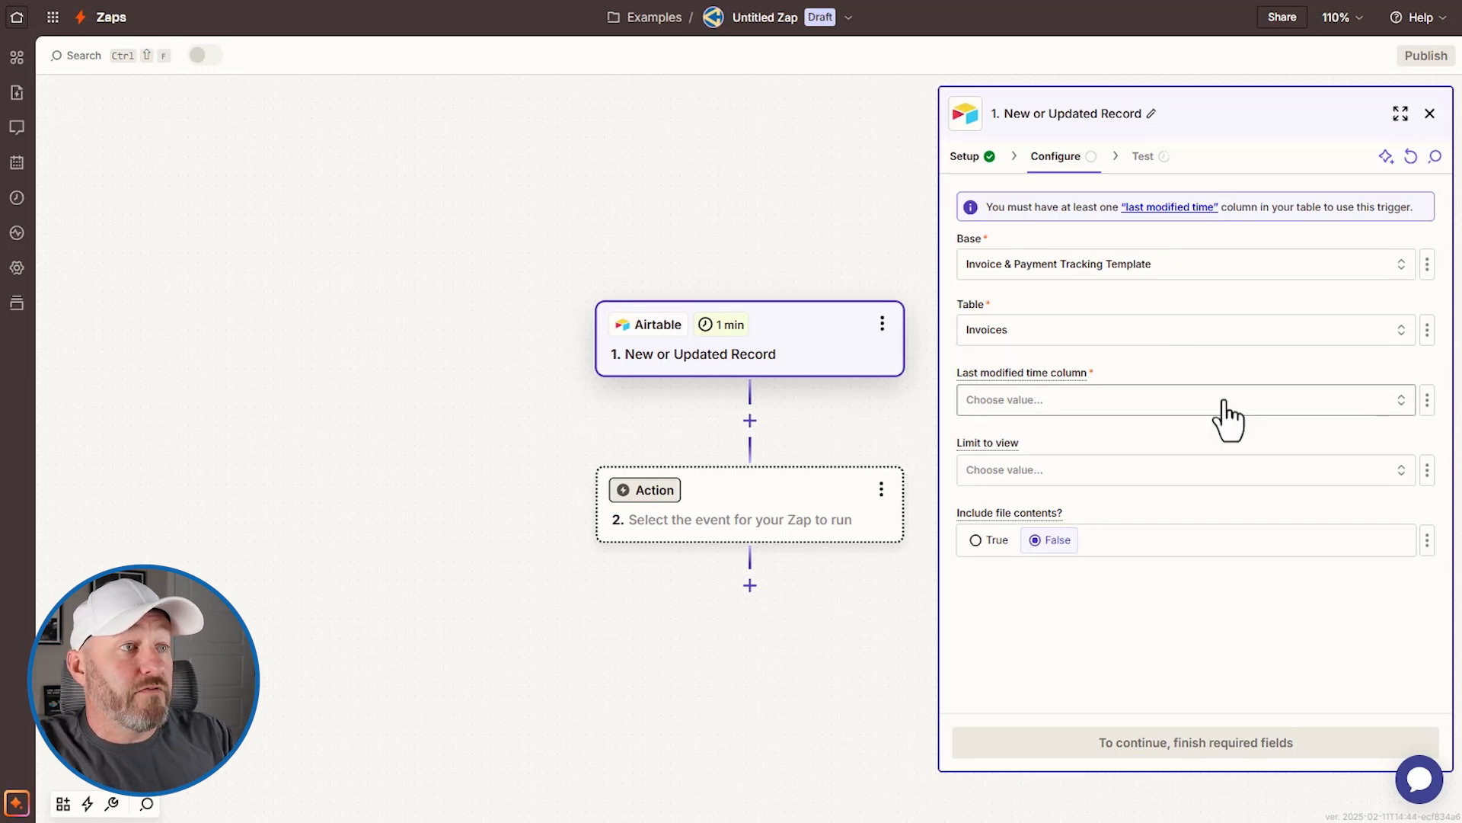
pyautogui.click(1170, 2)
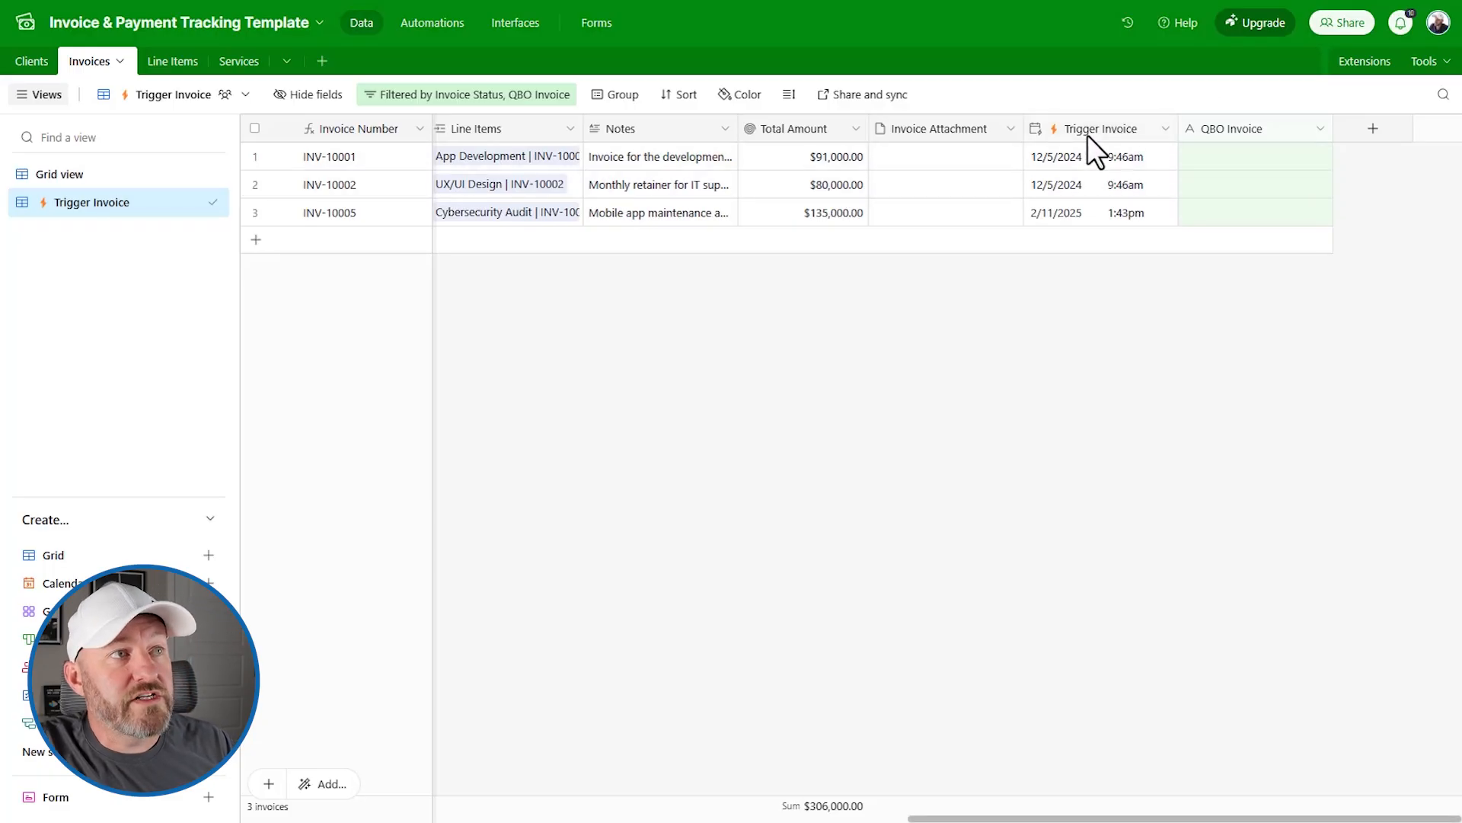
# Step: Verify Trigger Invoice is a Last modified time field on Invoice Status, closing without changes
pyautogui.doubleClick(1064, 134)
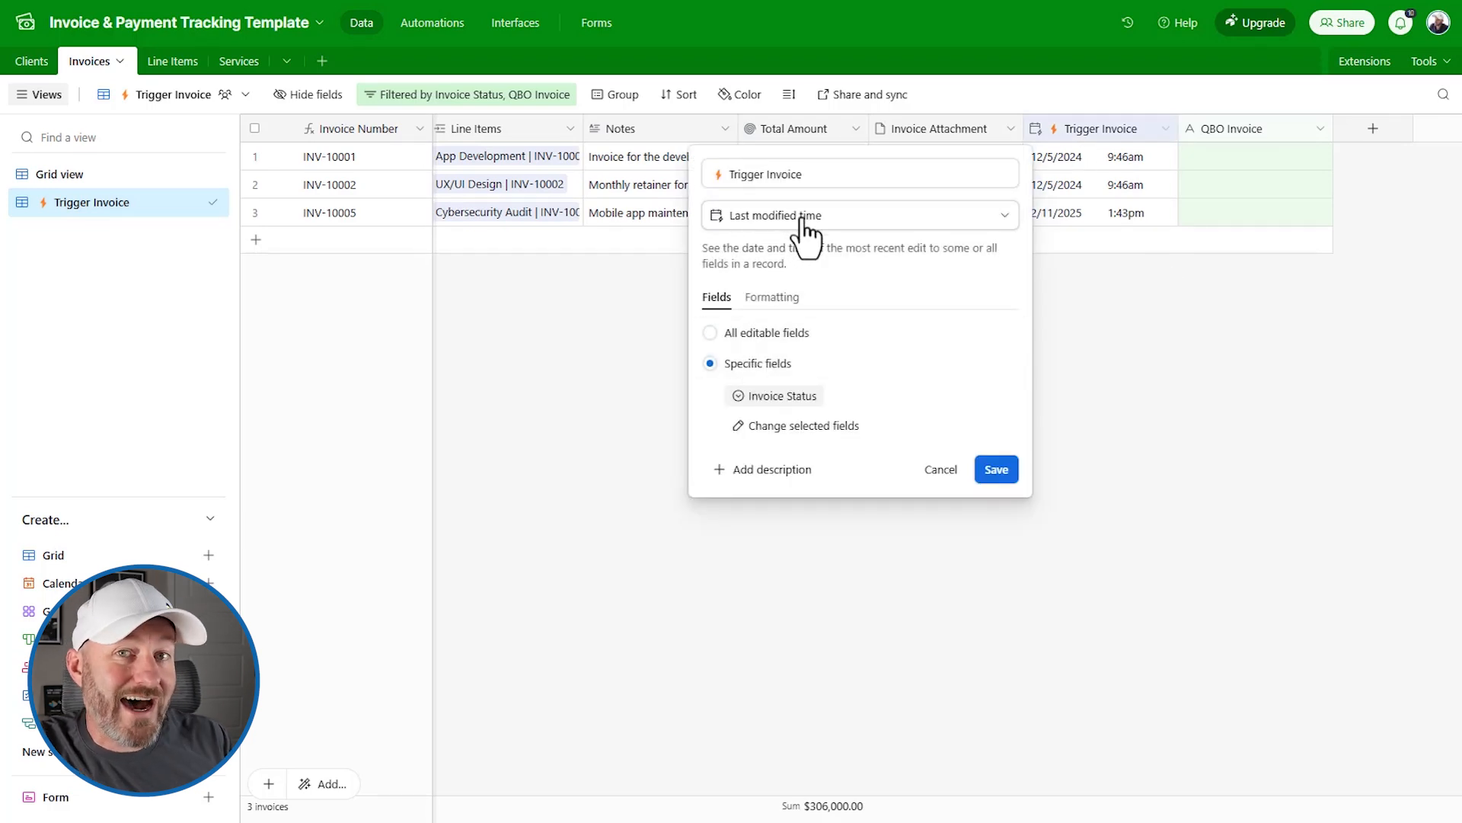
pyautogui.click(1218, 376)
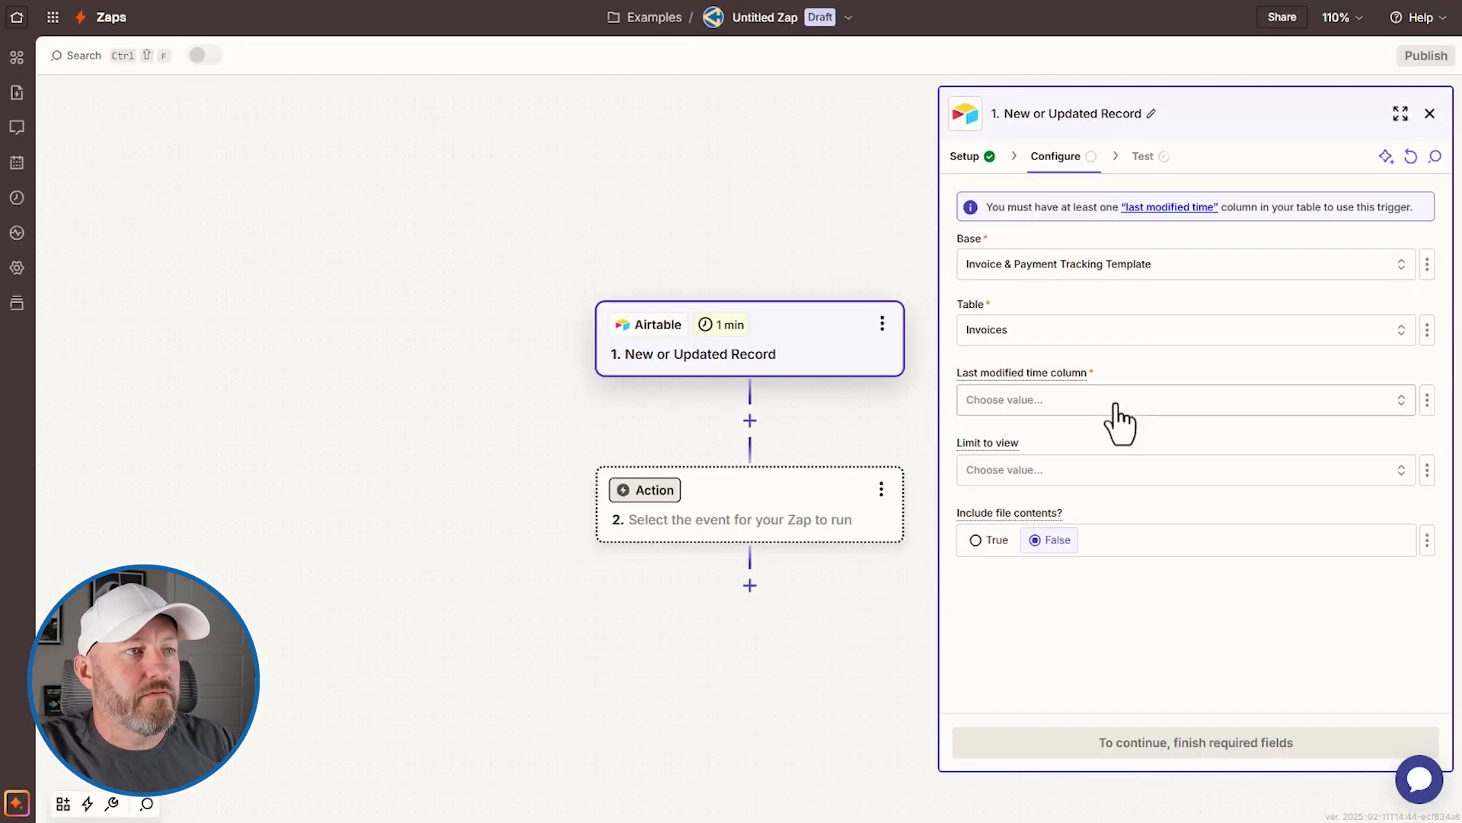
pyautogui.click(1117, 408)
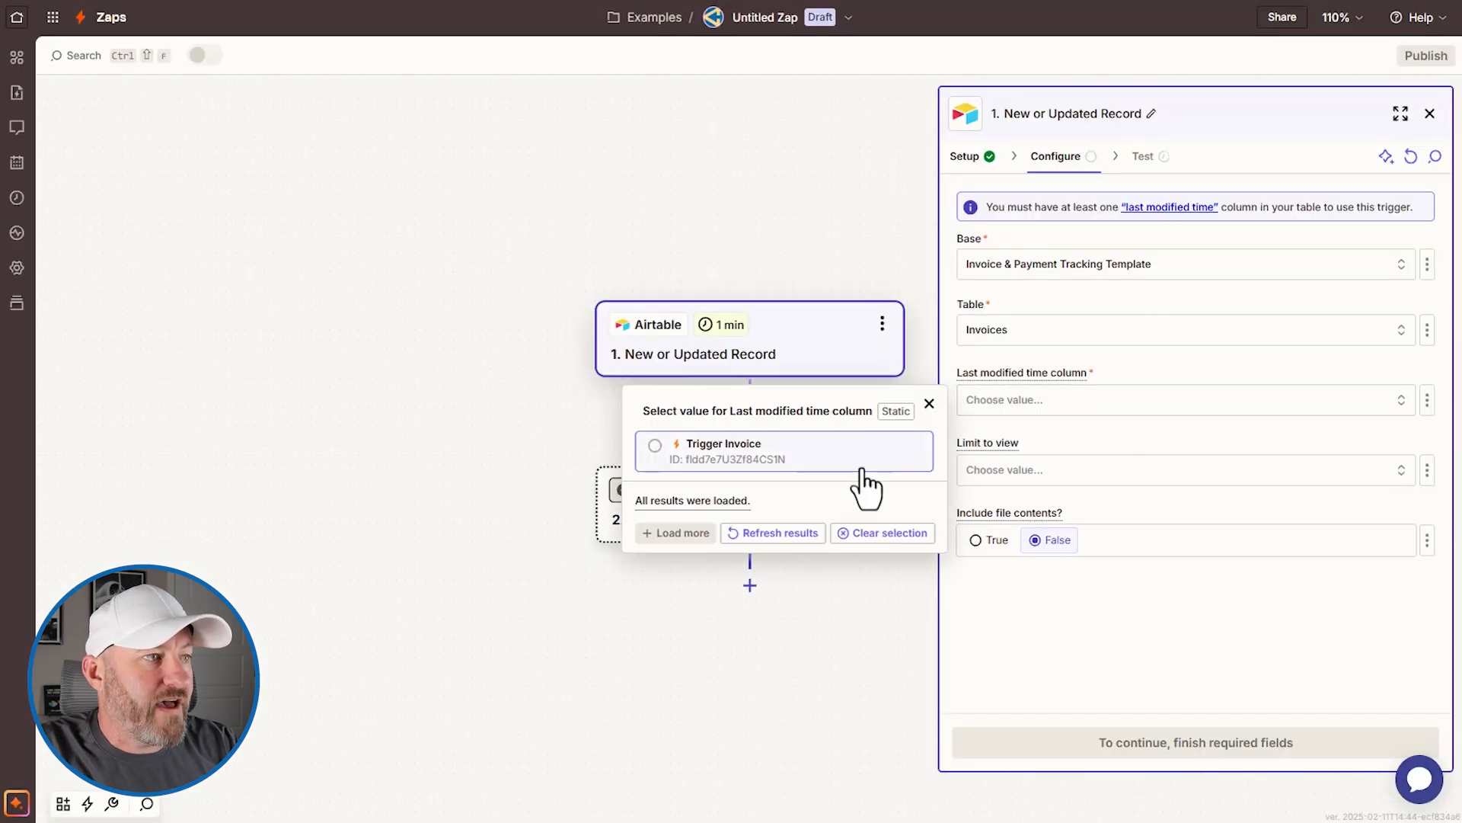
# Step: Use Trigger Invoice as the last modified column, then check the Airtable view's timestamps and filters
pyautogui.click(719, 457)
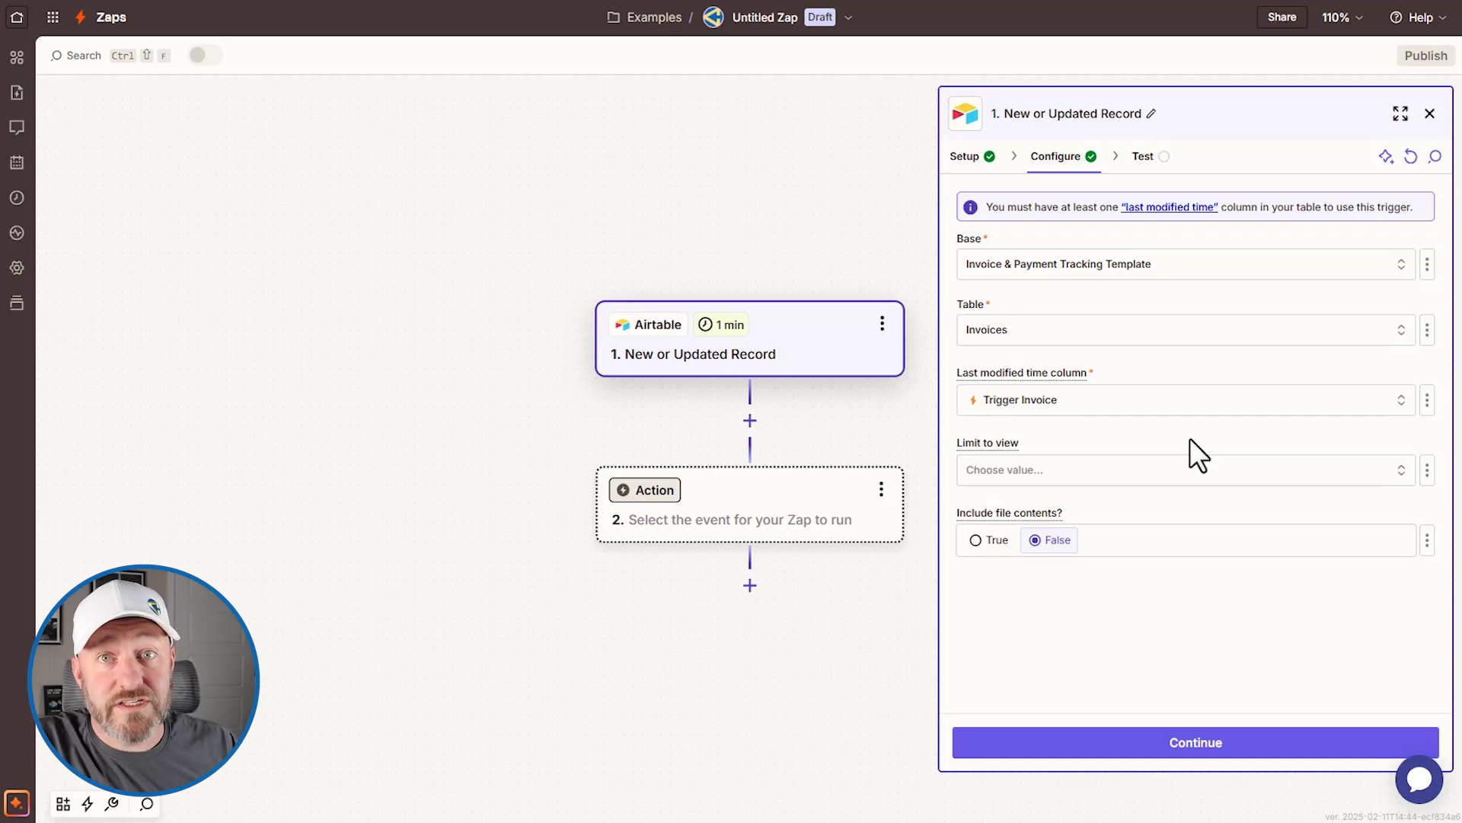
pyautogui.hotkey('ctrl', 'Tab')
pyautogui.click(1115, 162)
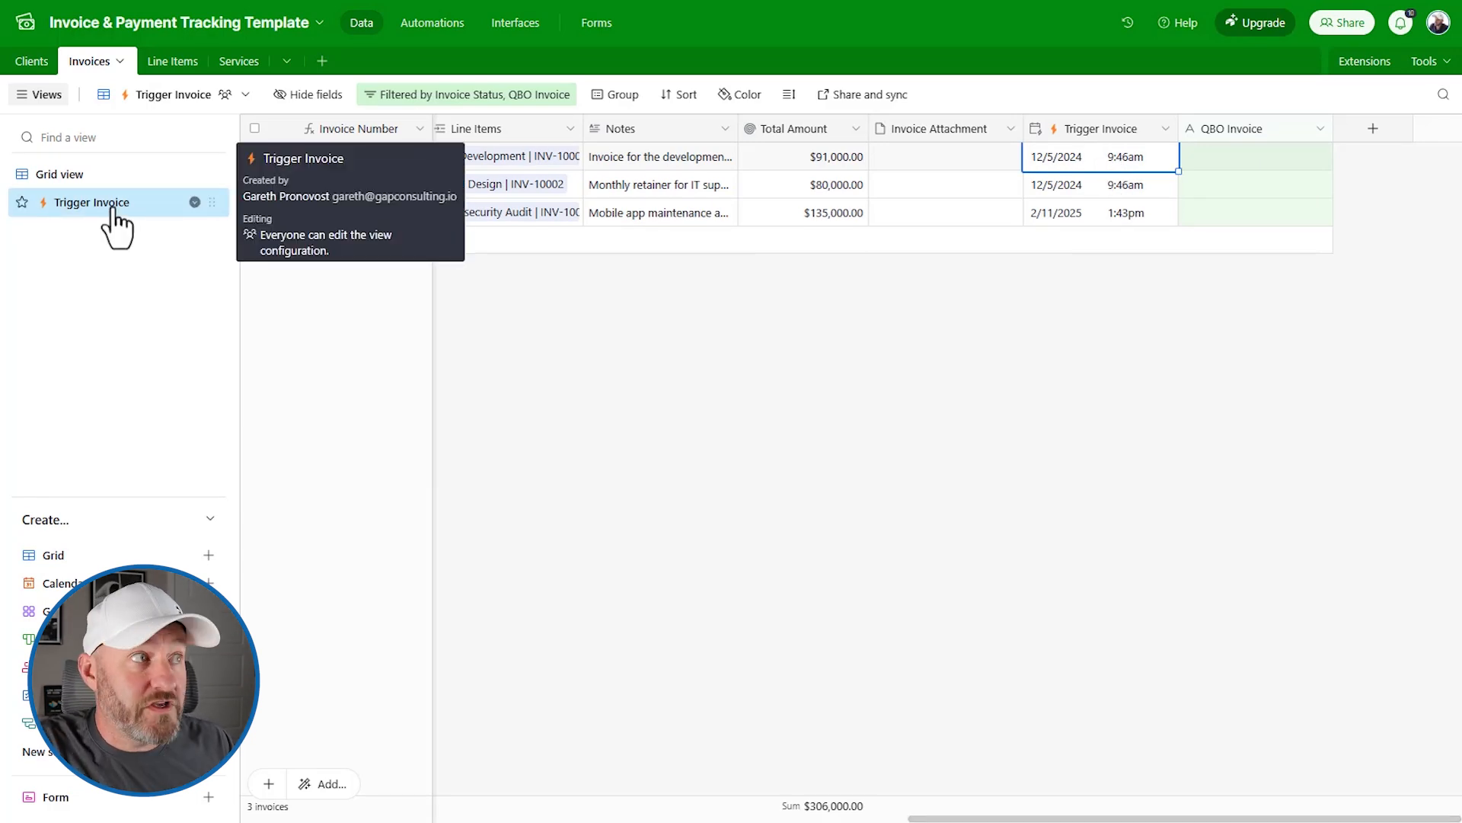
pyautogui.click(423, 96)
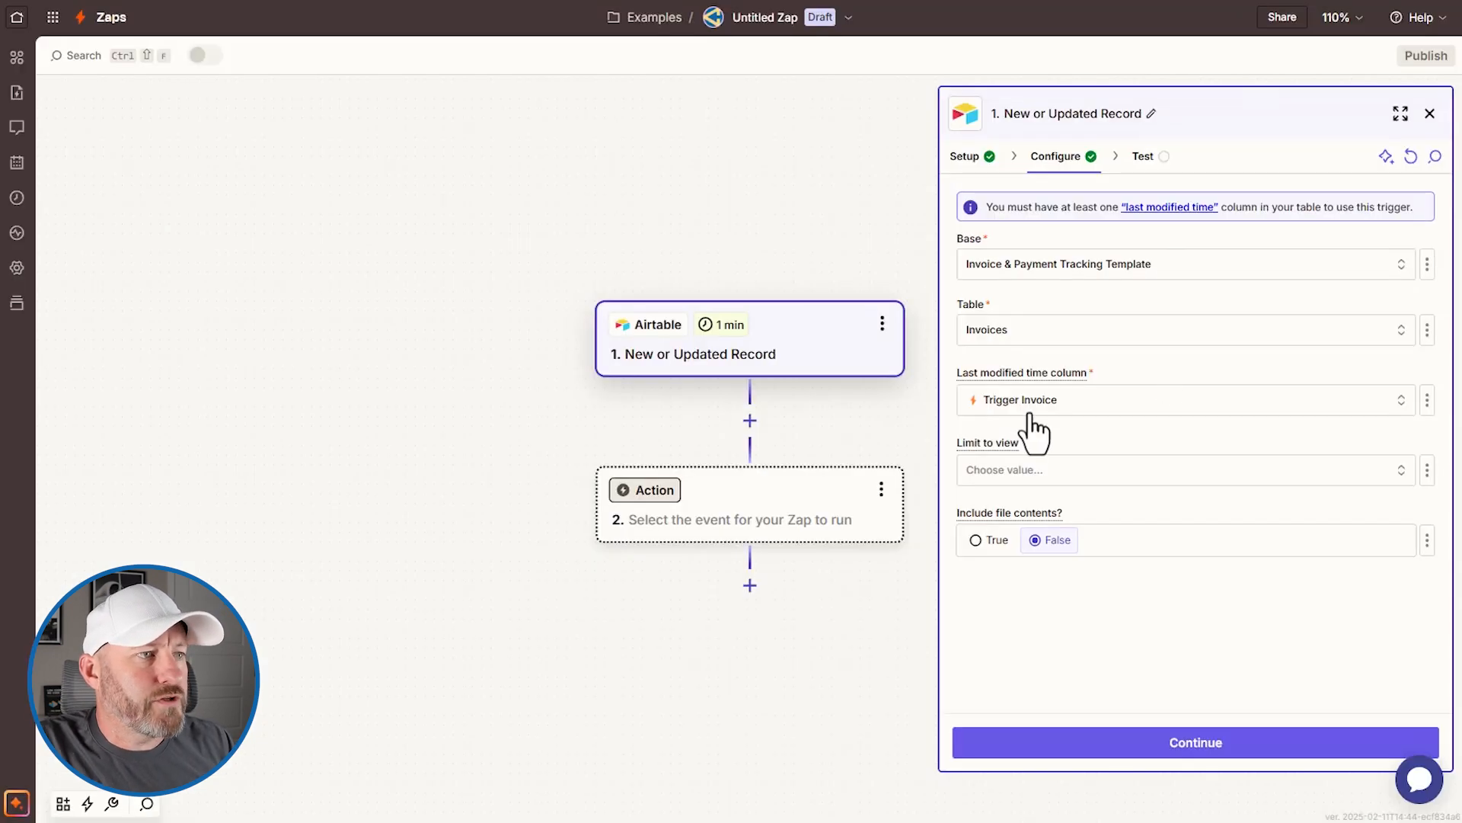
# Step: Limit the Airtable trigger to the Trigger Invoice view
pyautogui.click(1020, 478)
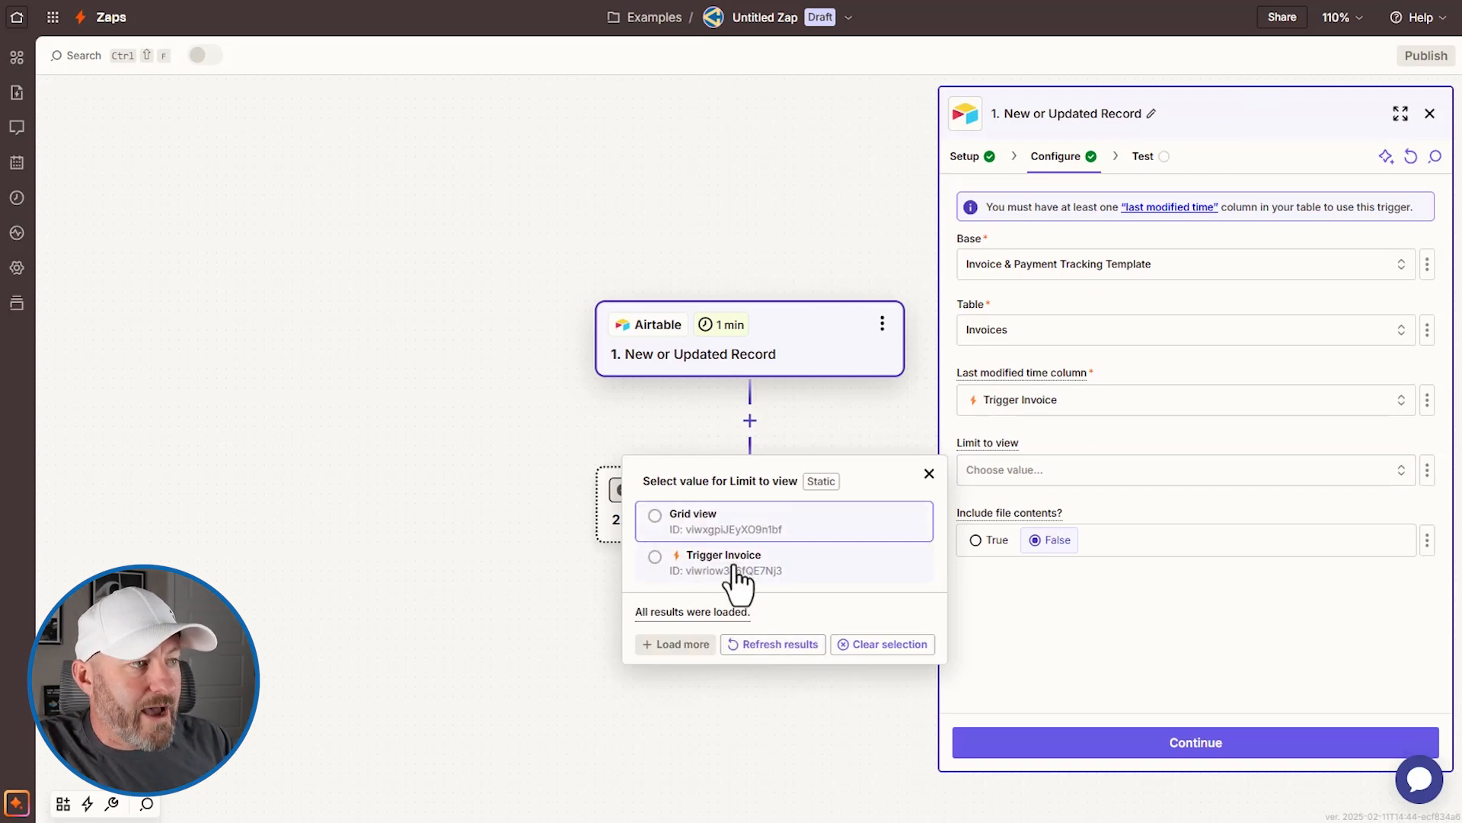
pyautogui.click(734, 581)
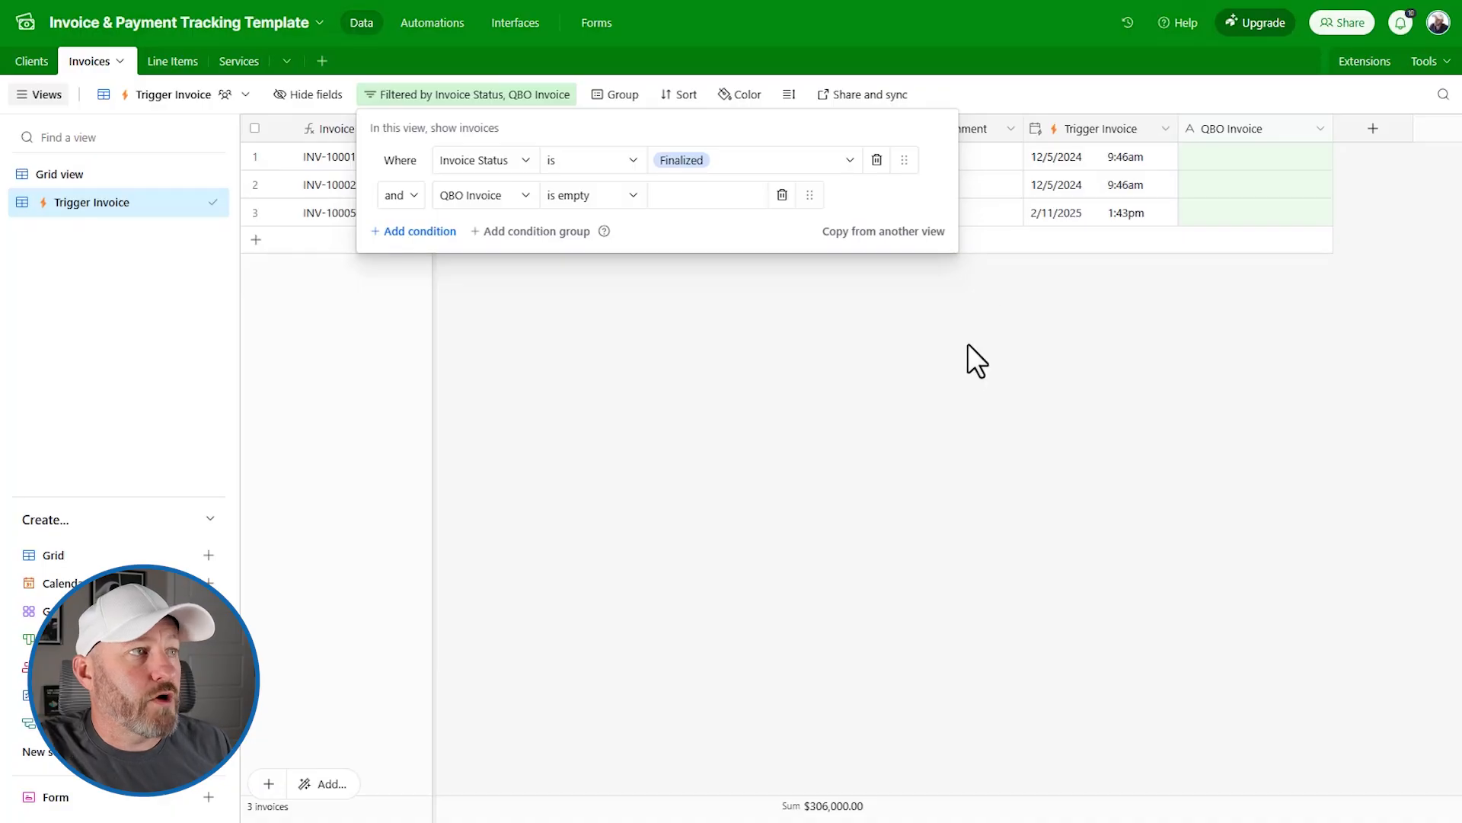
pyautogui.click(968, 345)
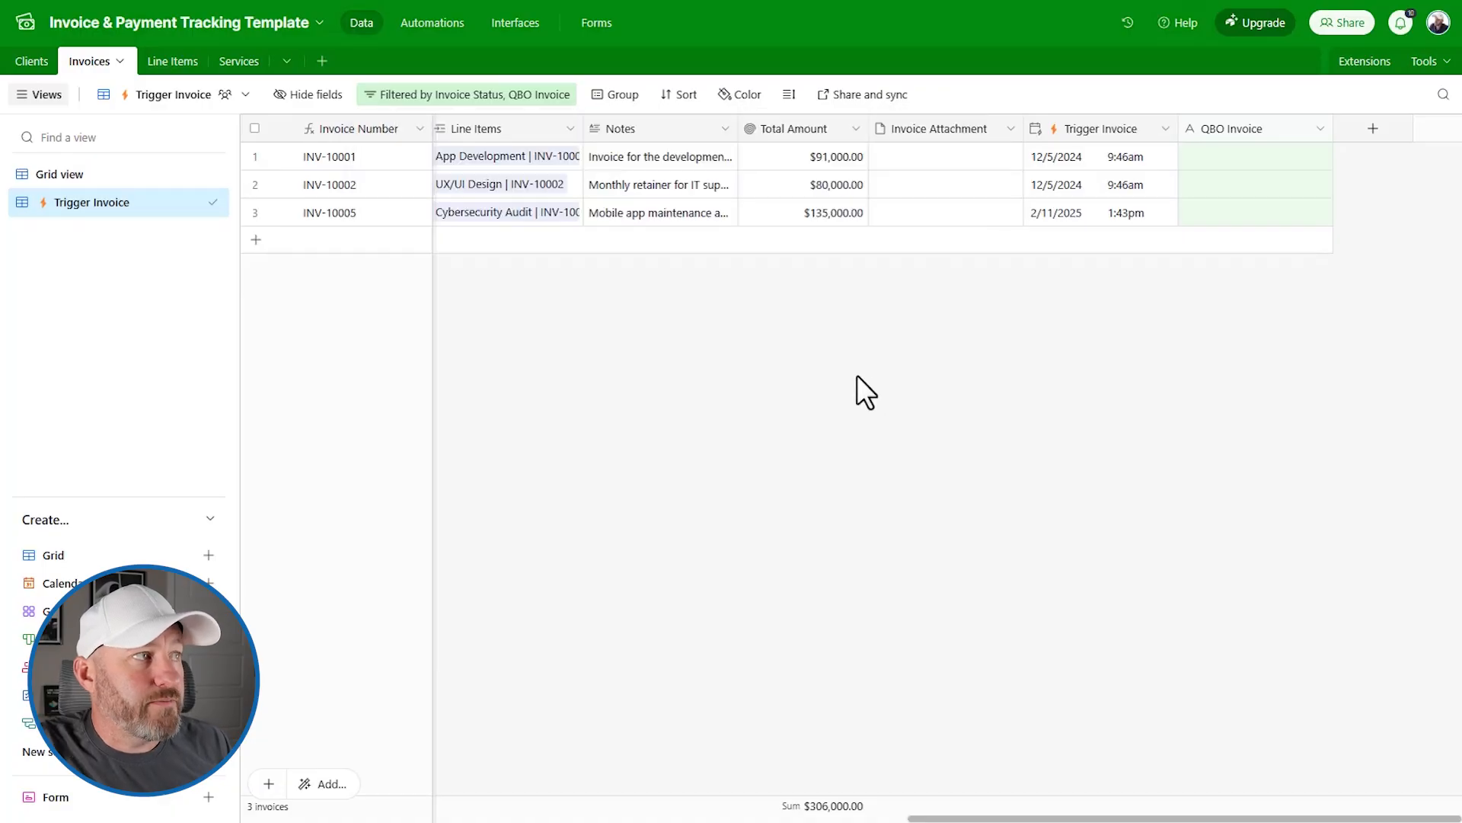
pyautogui.click(204, 96)
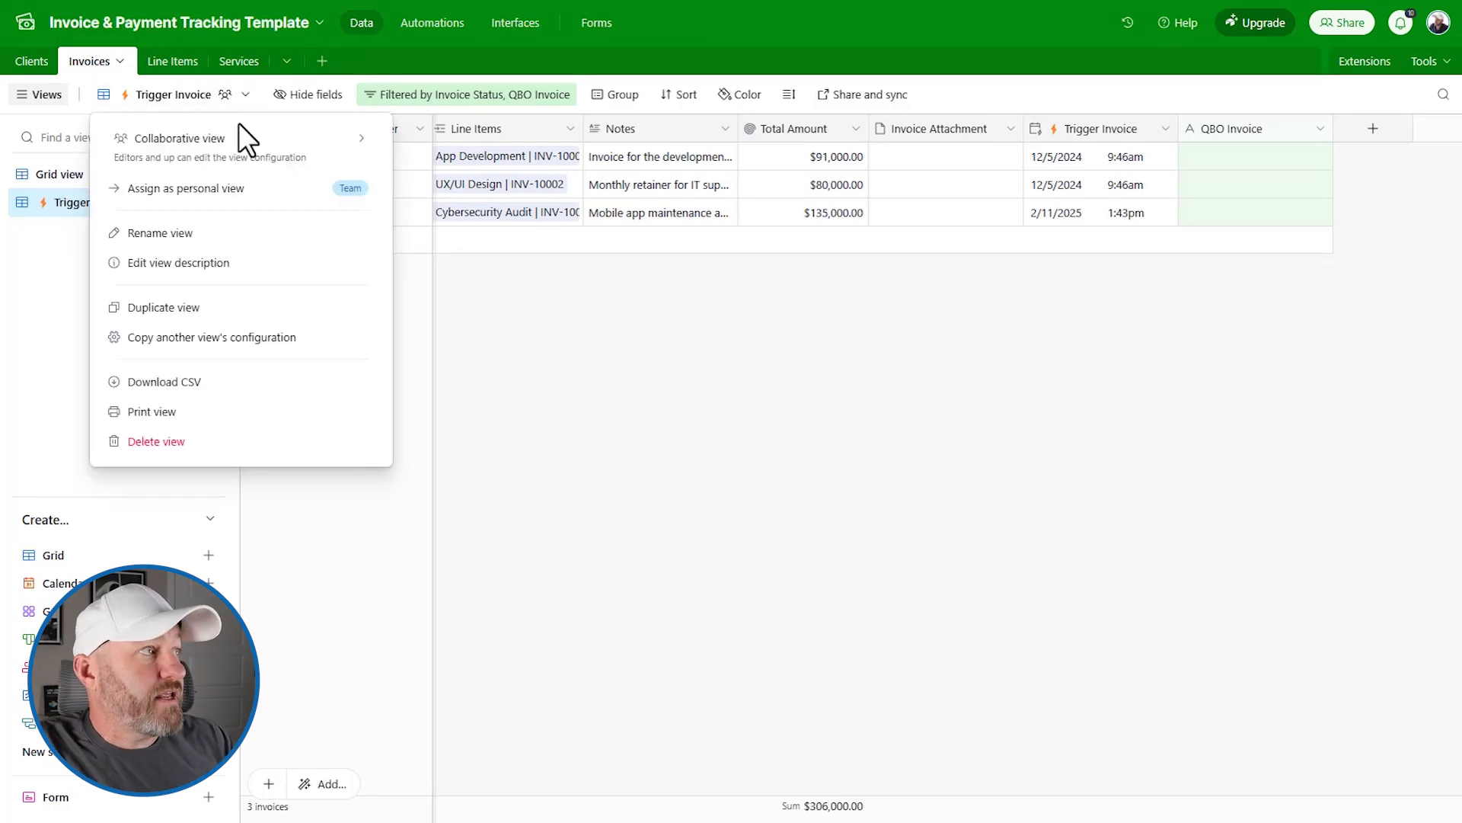
pyautogui.moveTo(225, 152)
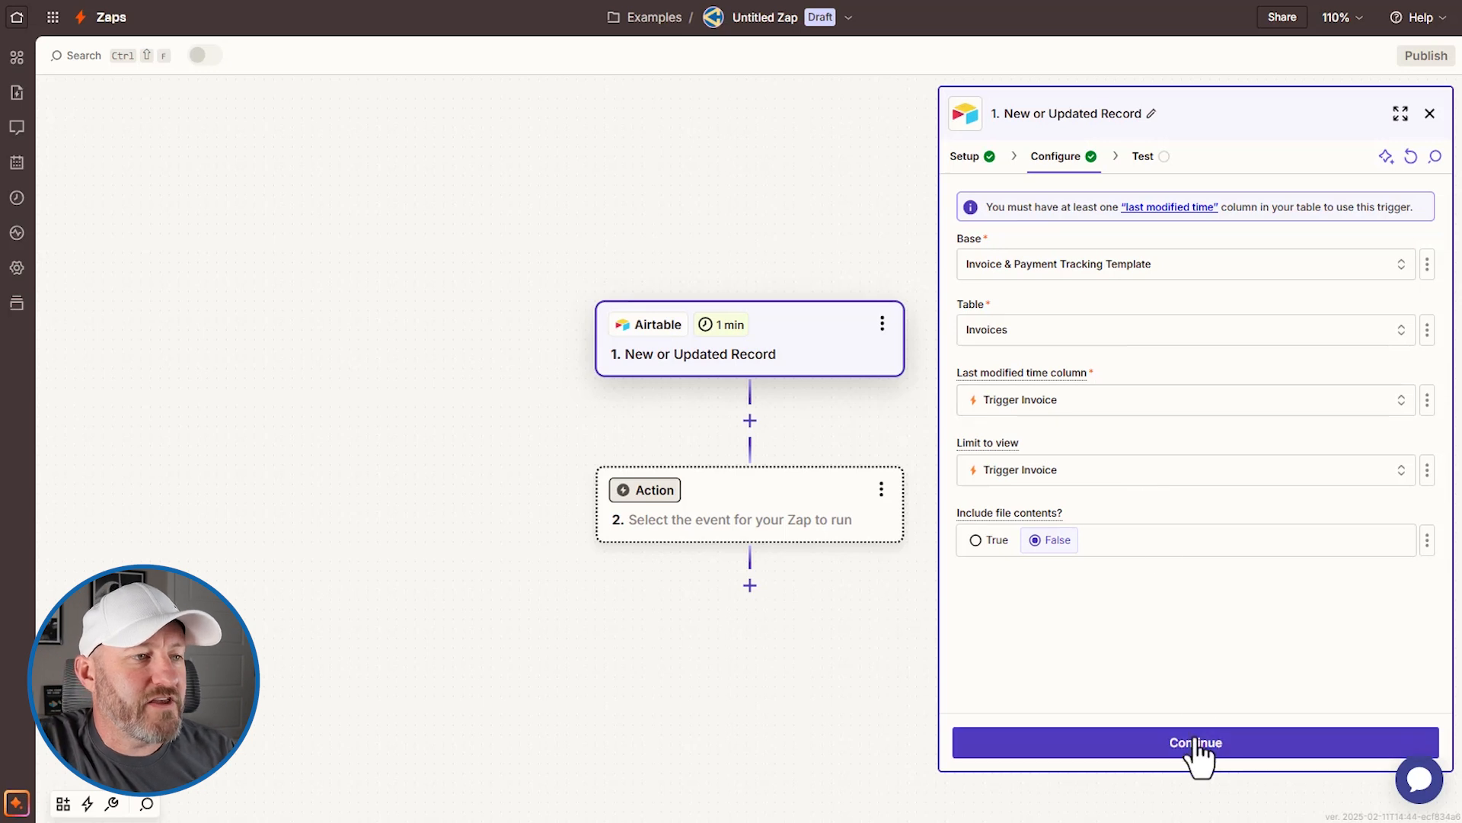
# Step: Test the Airtable trigger and preview the fields of sample Record C
pyautogui.click(1197, 749)
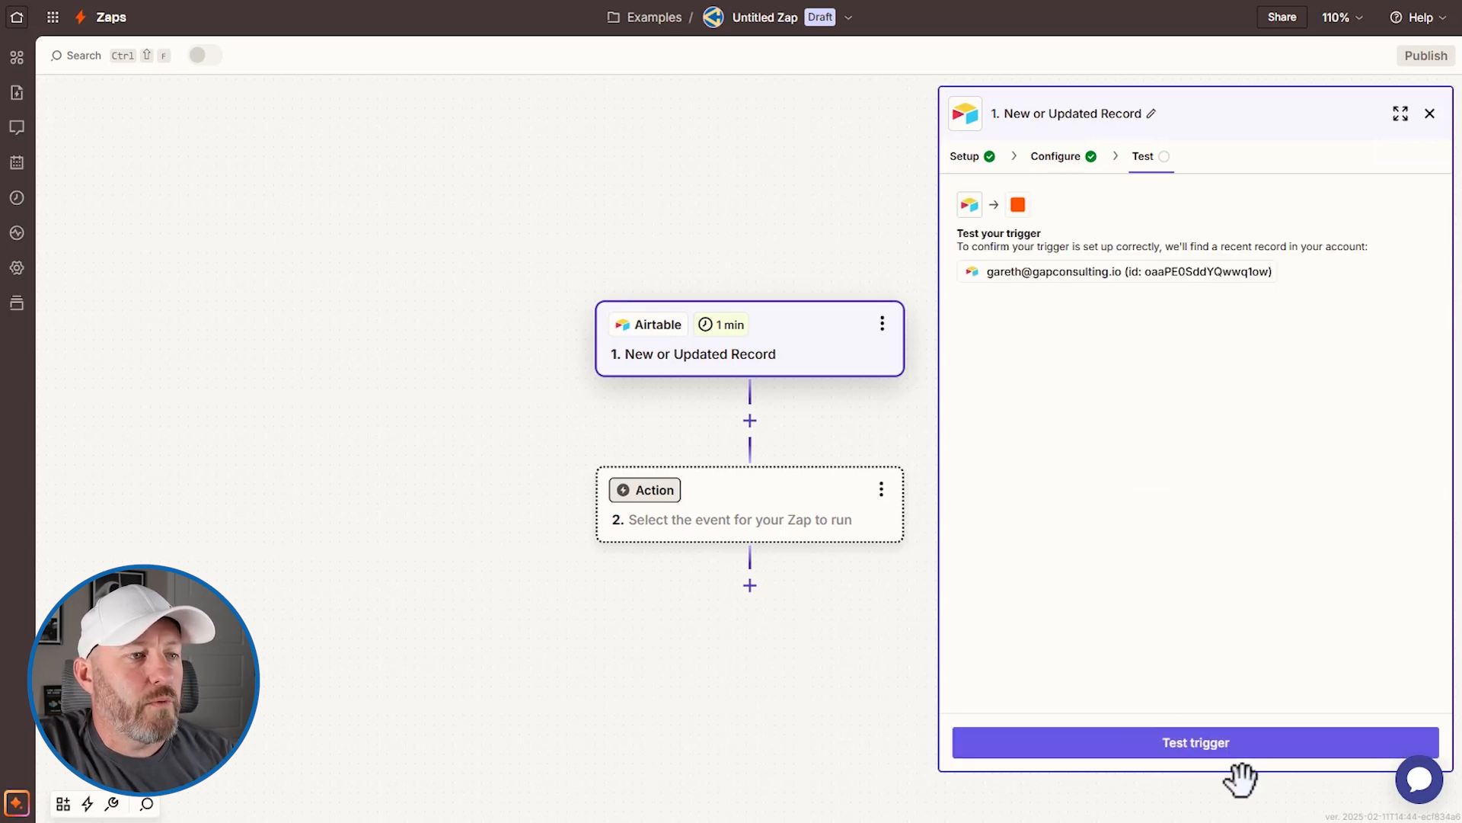
pyautogui.click(1200, 750)
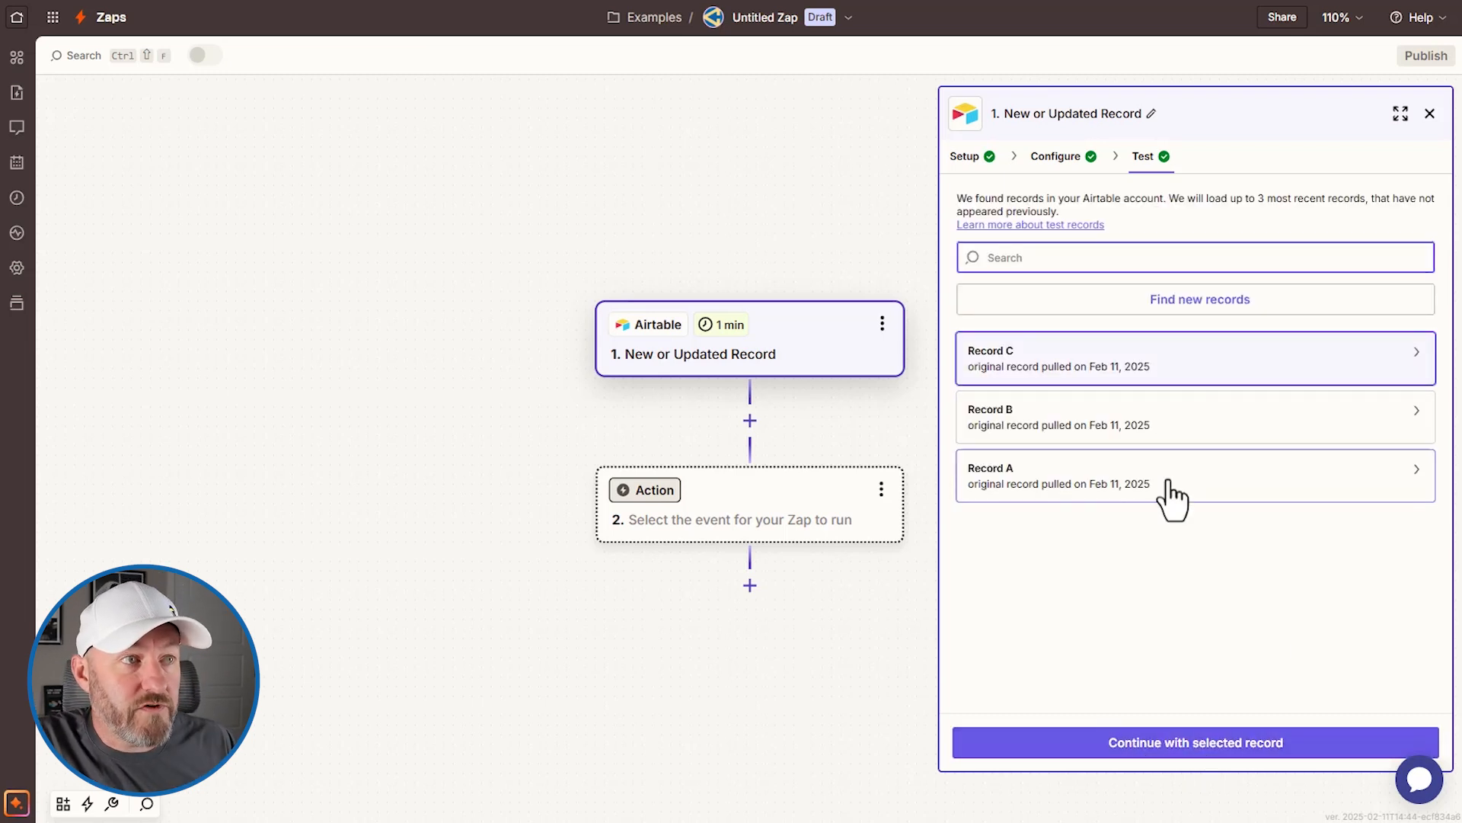
pyautogui.moveTo(1162, 386)
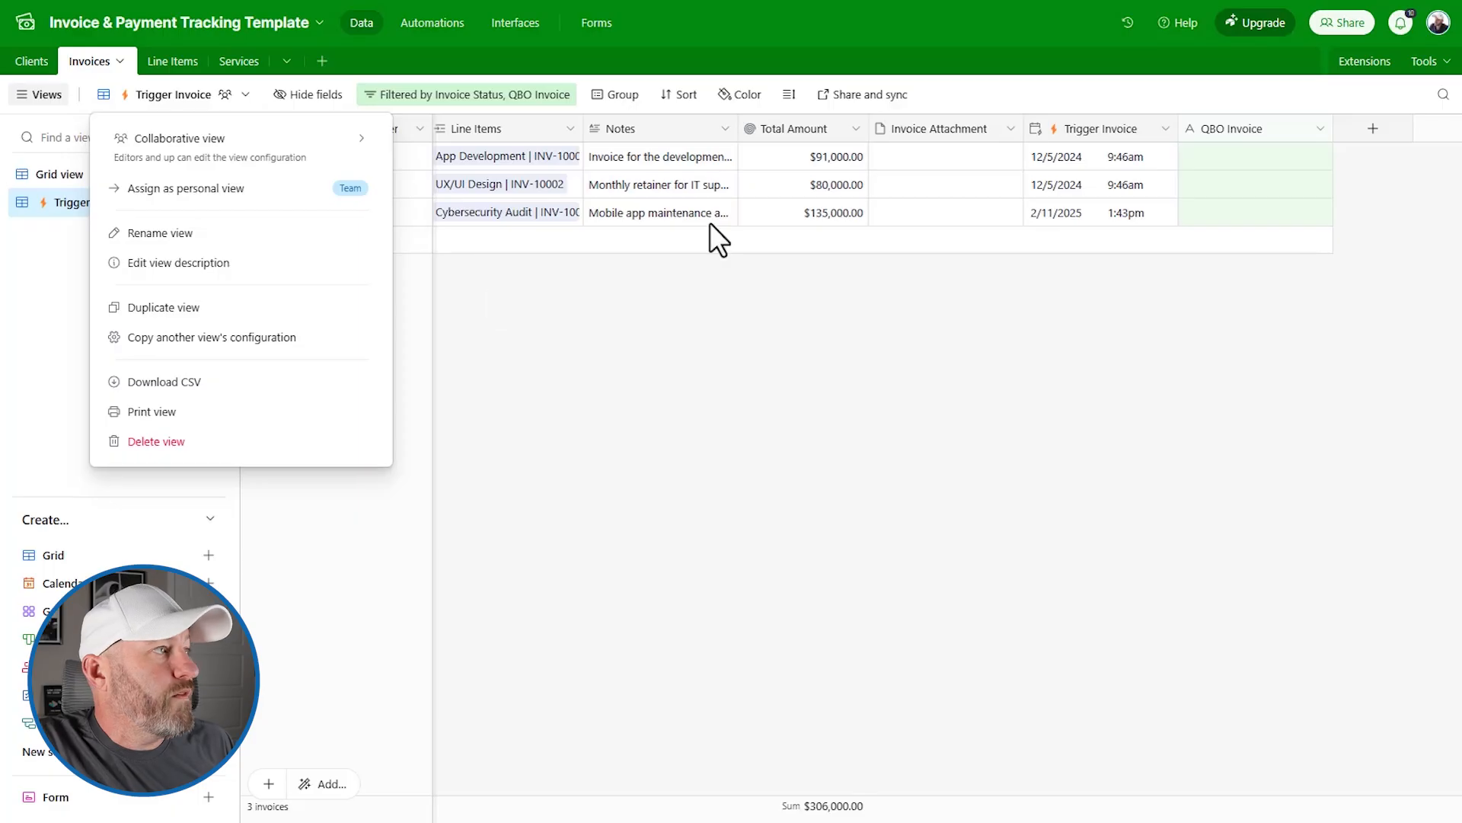
pyautogui.click(646, 390)
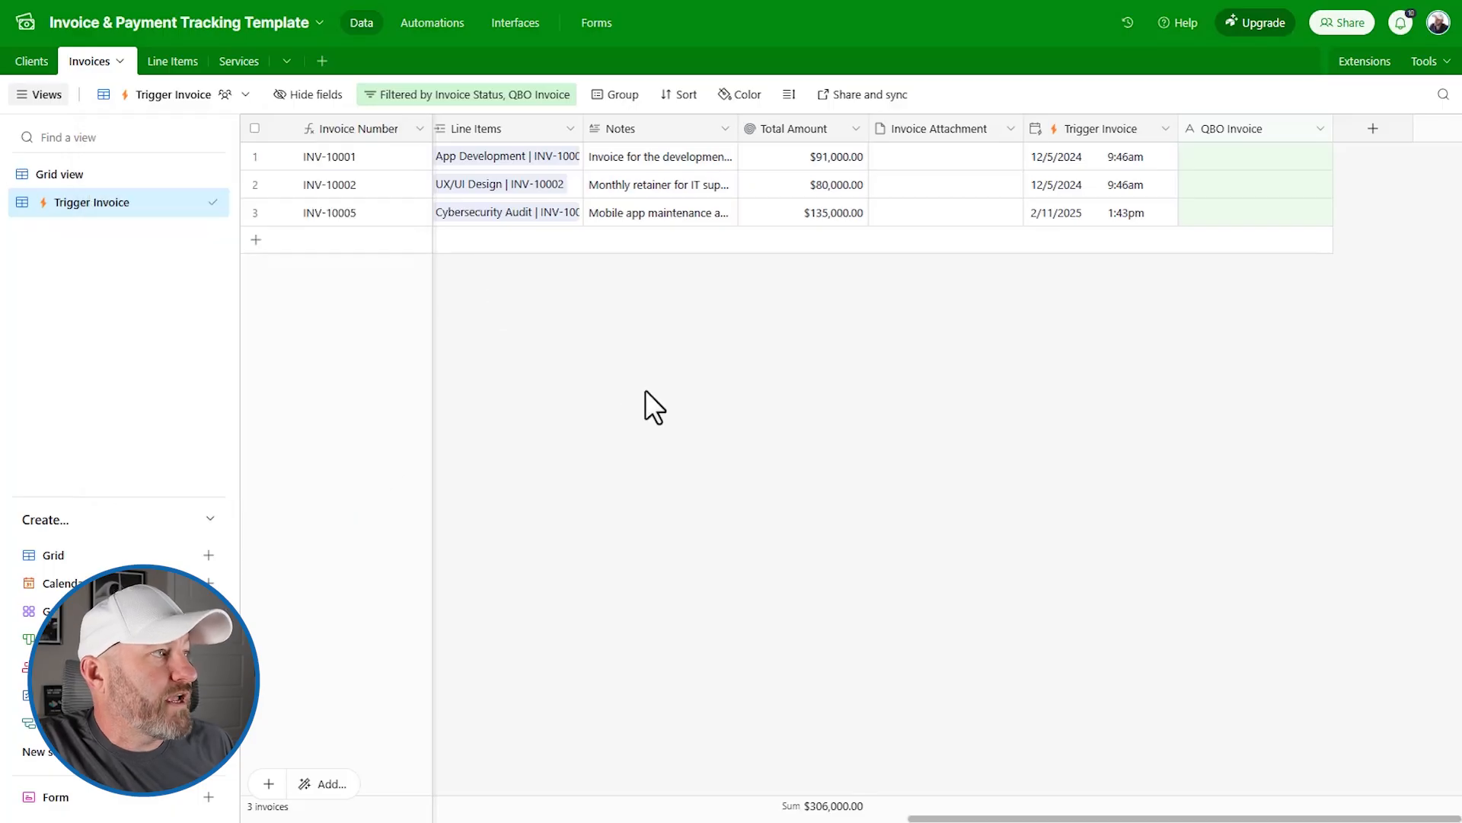
# Step: Expand invoice INV-10005 and scroll through its fields to compare with the Zap's sample
pyautogui.click(283, 213)
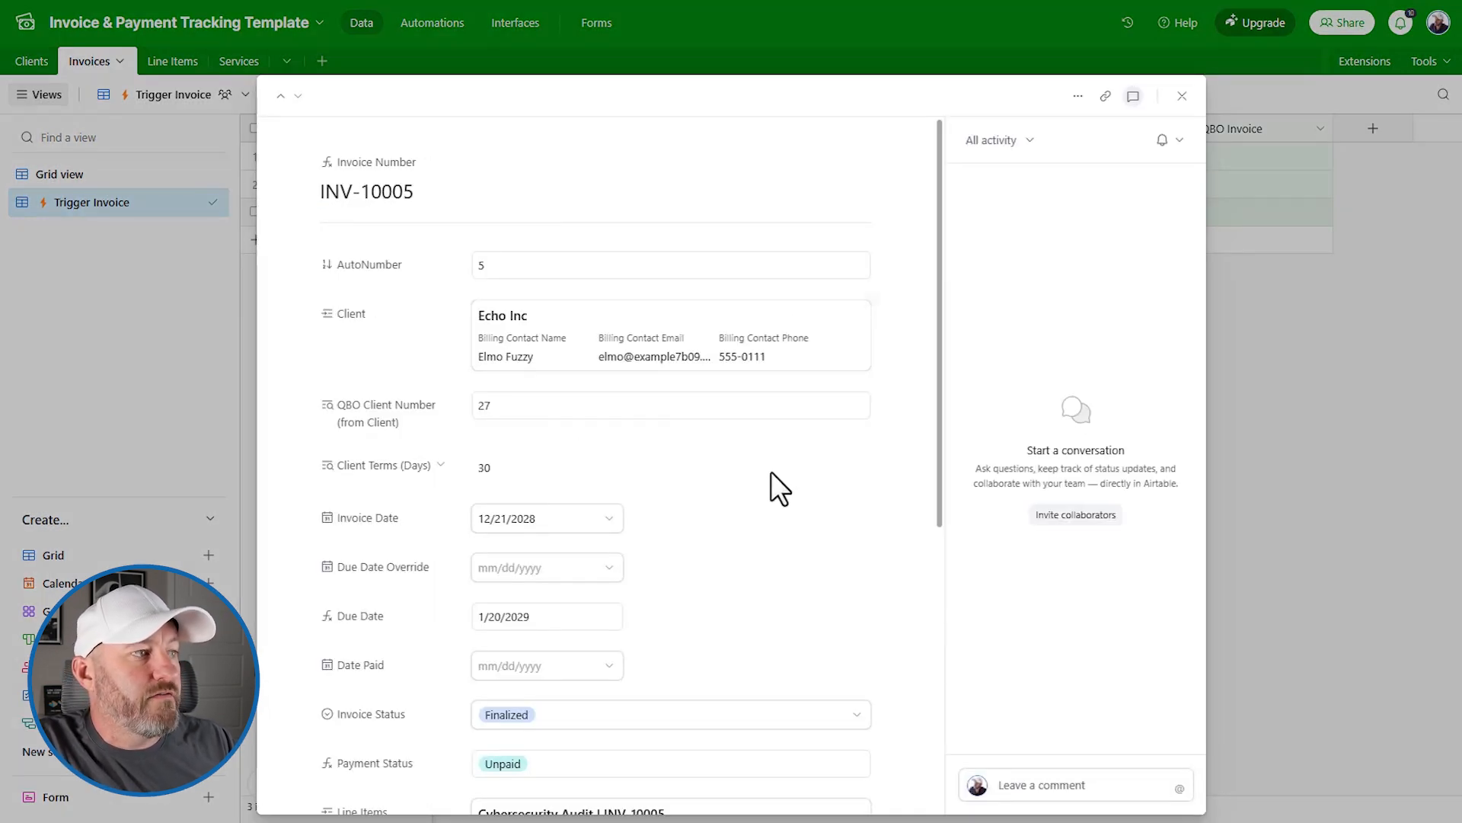
pyautogui.scroll(-6, 773, 457)
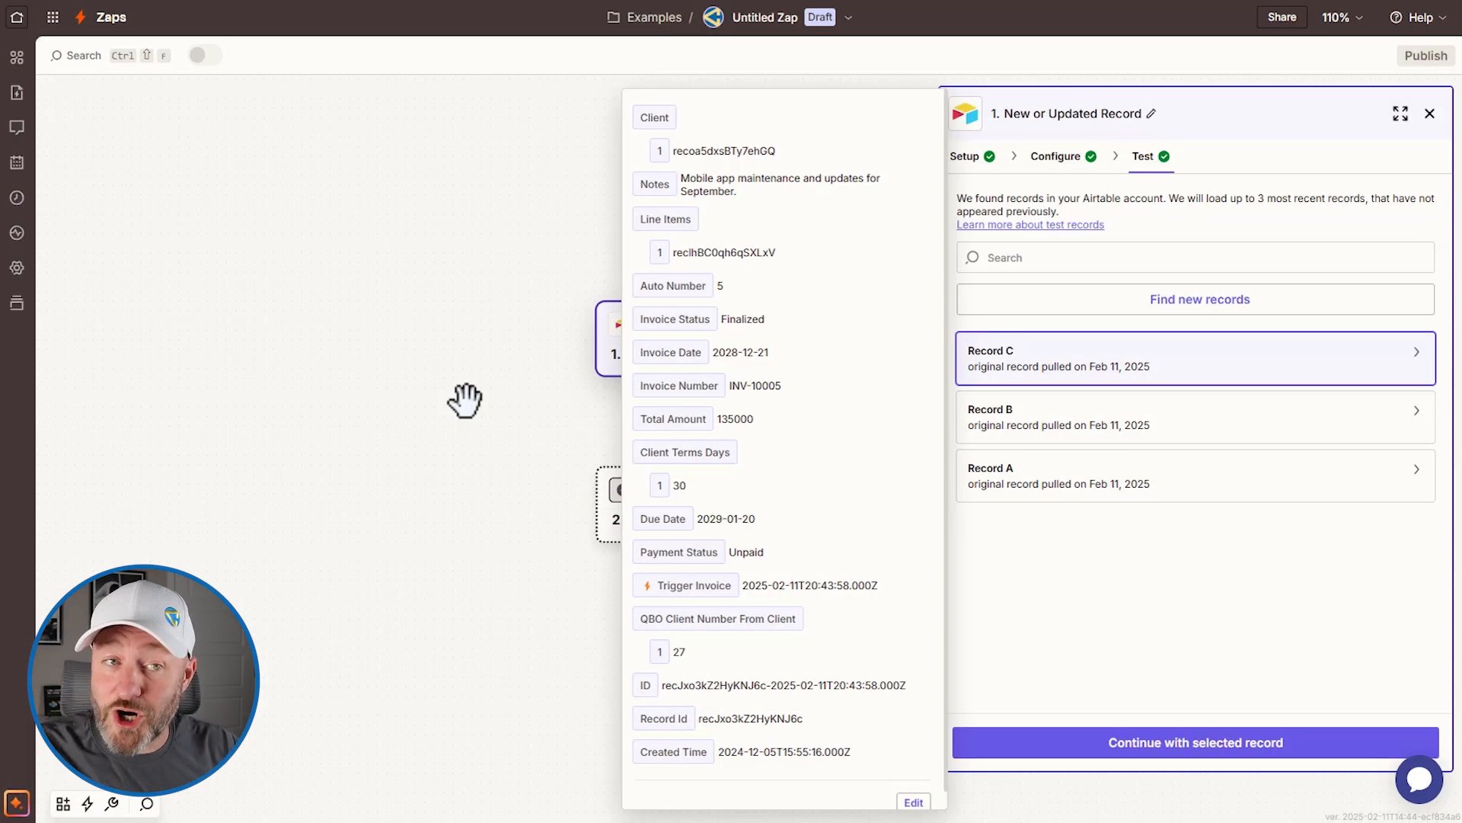
pyautogui.click(1197, 664)
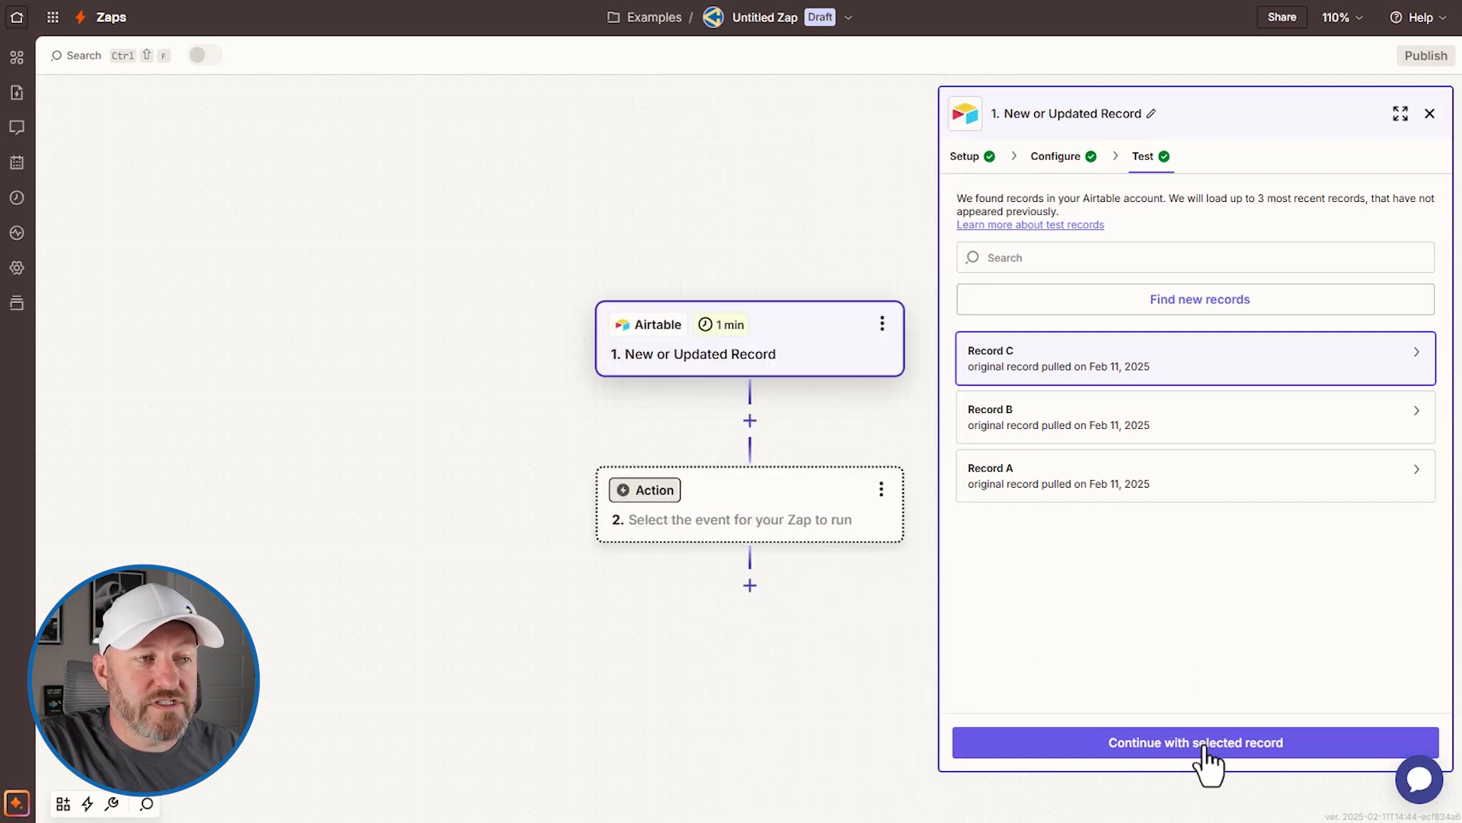
# Step: Keep Record C and add a QuickBooks Online action as step 2
pyautogui.click(1202, 750)
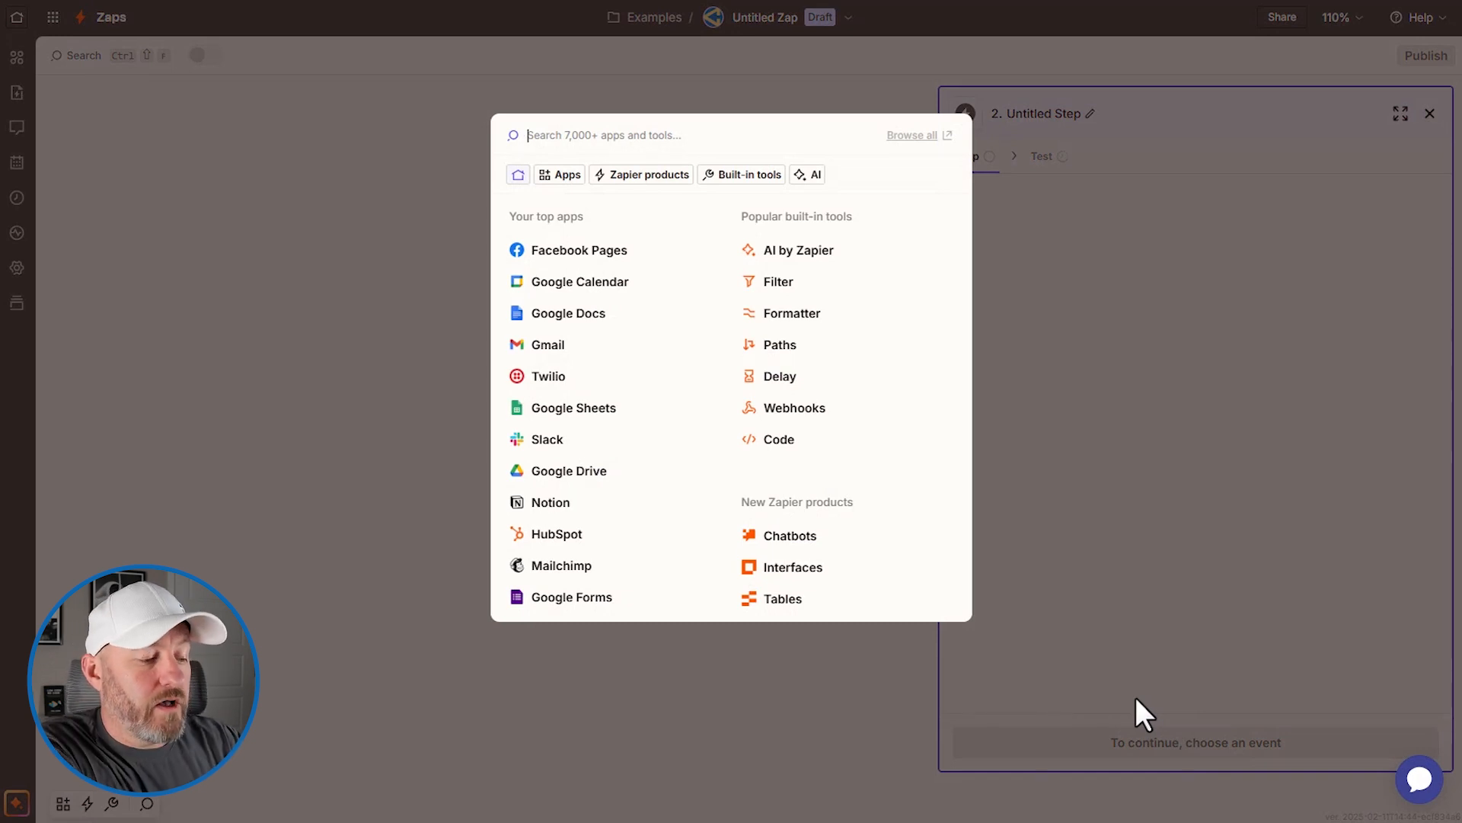
pyautogui.write('quick')
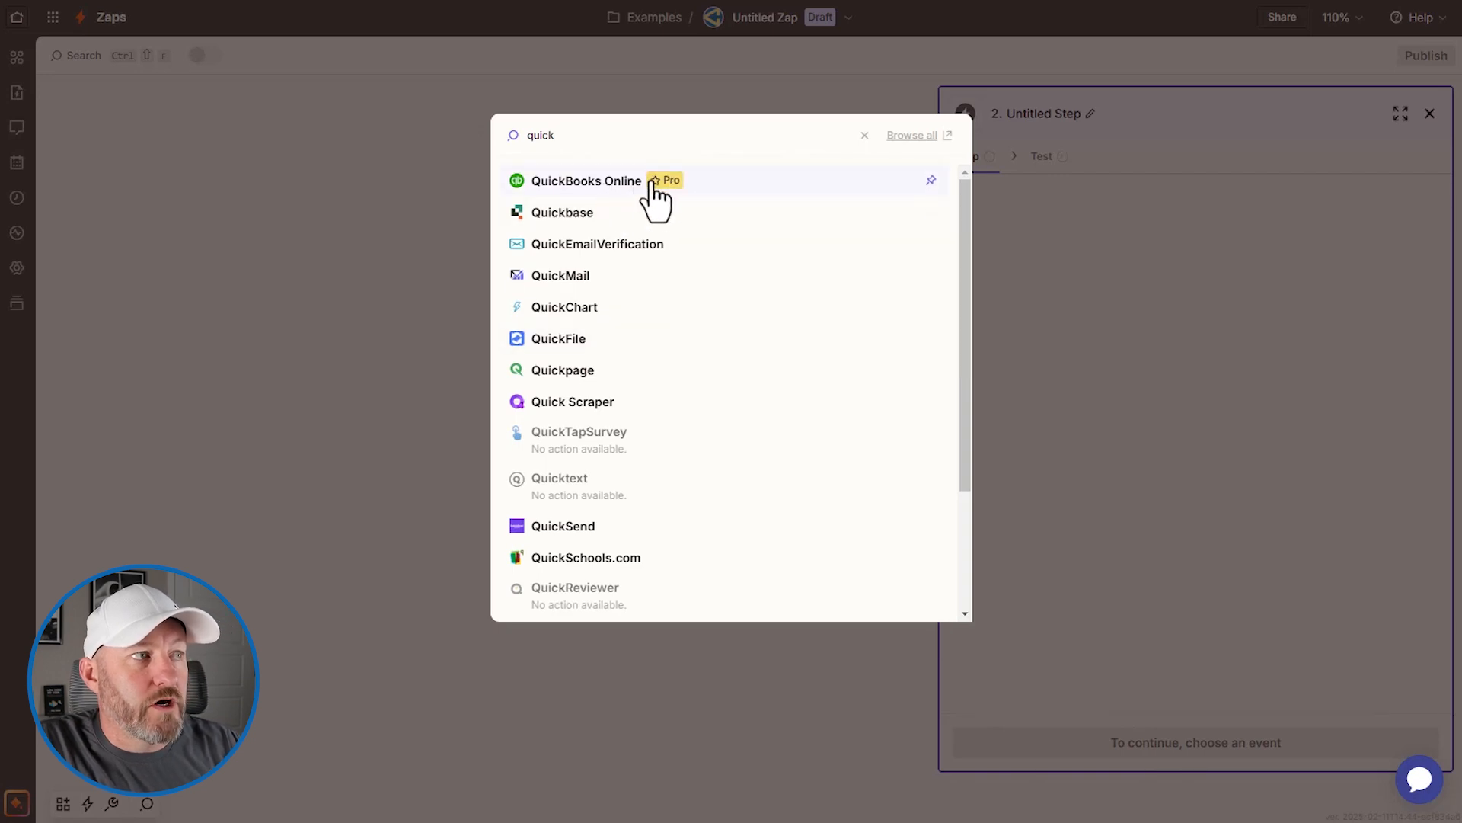
pyautogui.click(693, 202)
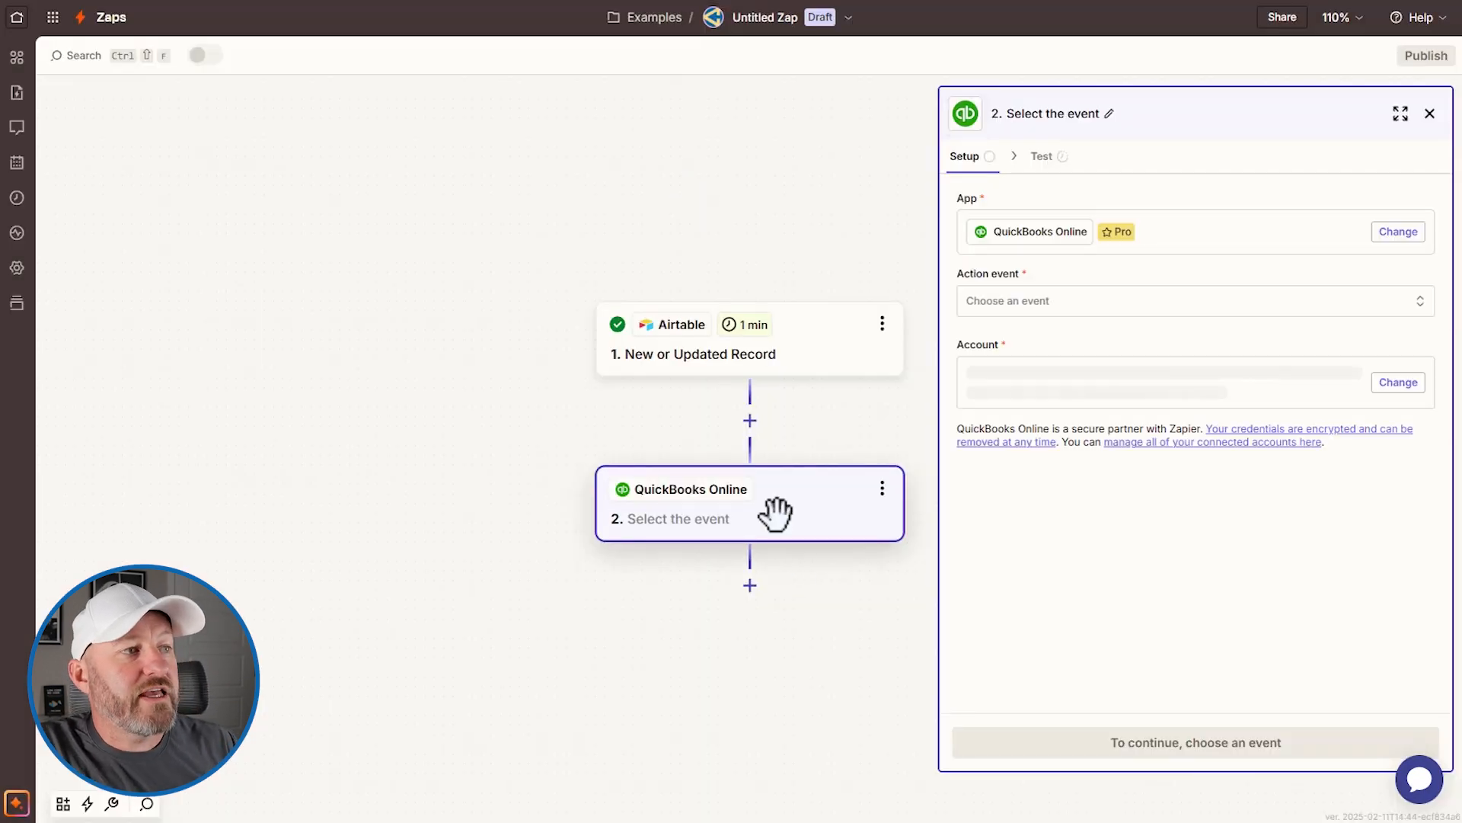
# Step: Set the QuickBooks Online action event to Create Invoice
pyautogui.click(1098, 312)
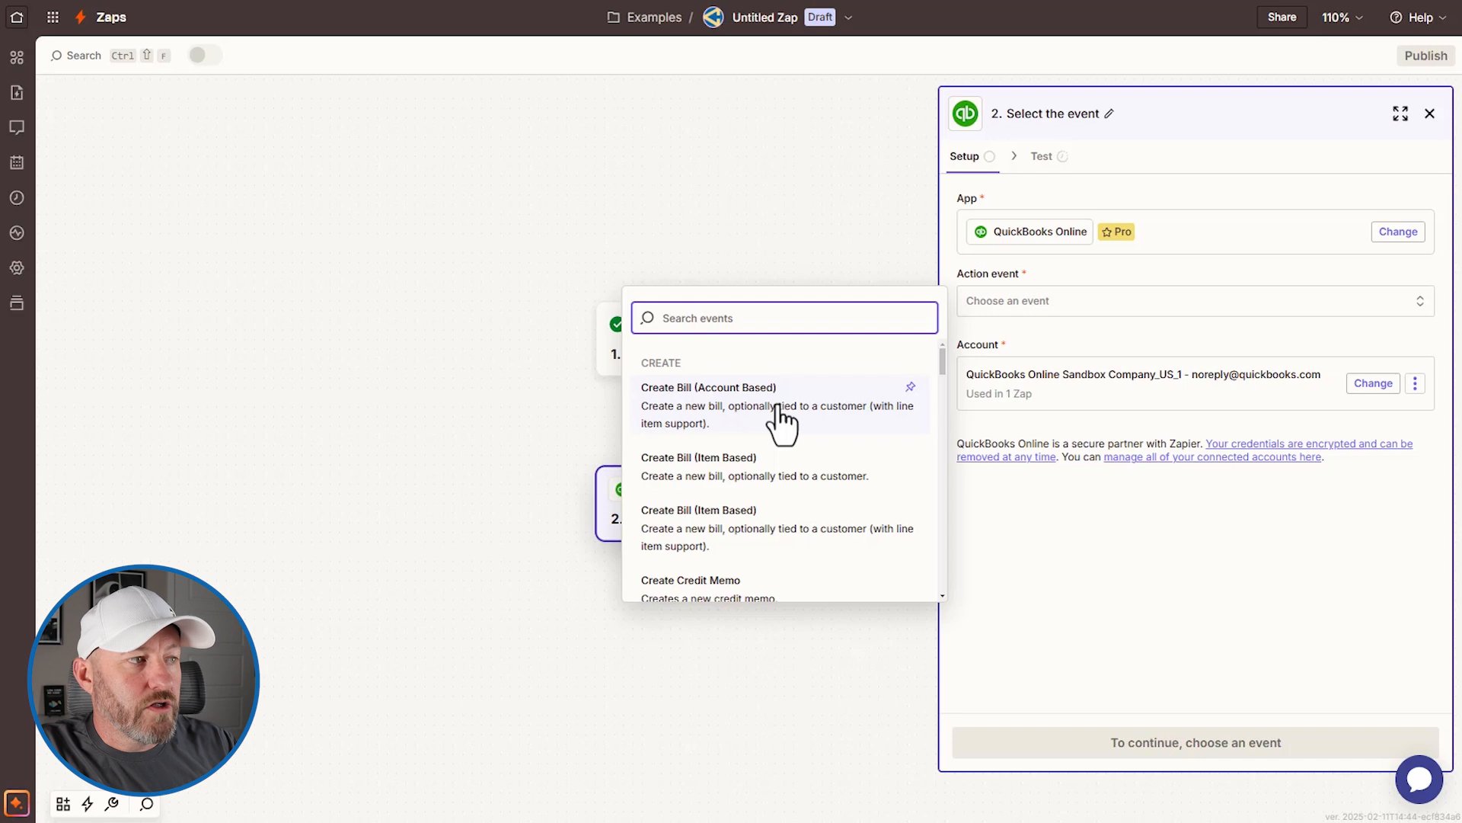
pyautogui.scroll(-3, 778, 417)
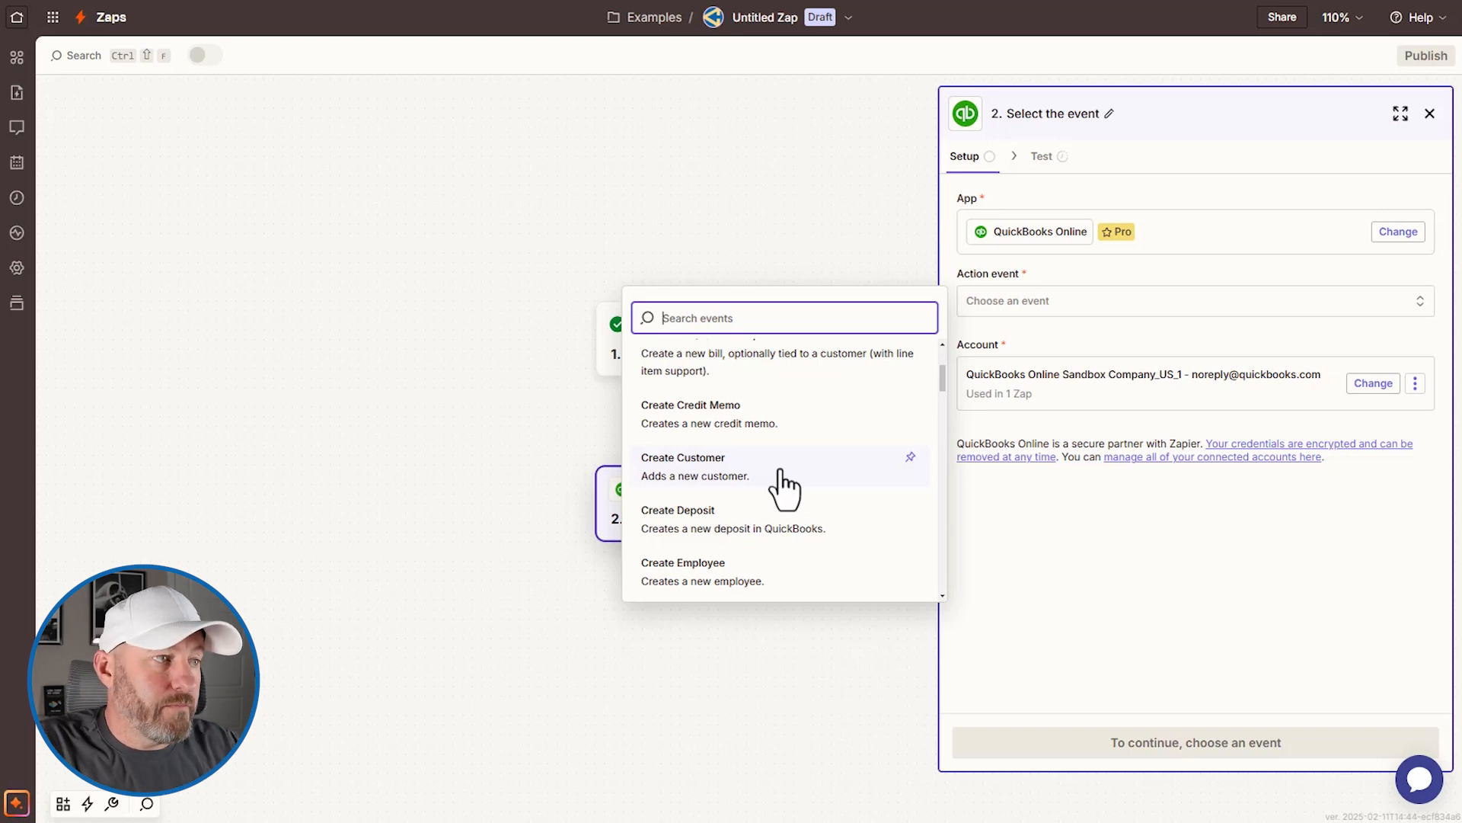
pyautogui.scroll(-3, 803, 464)
pyautogui.scroll(-1, 806, 459)
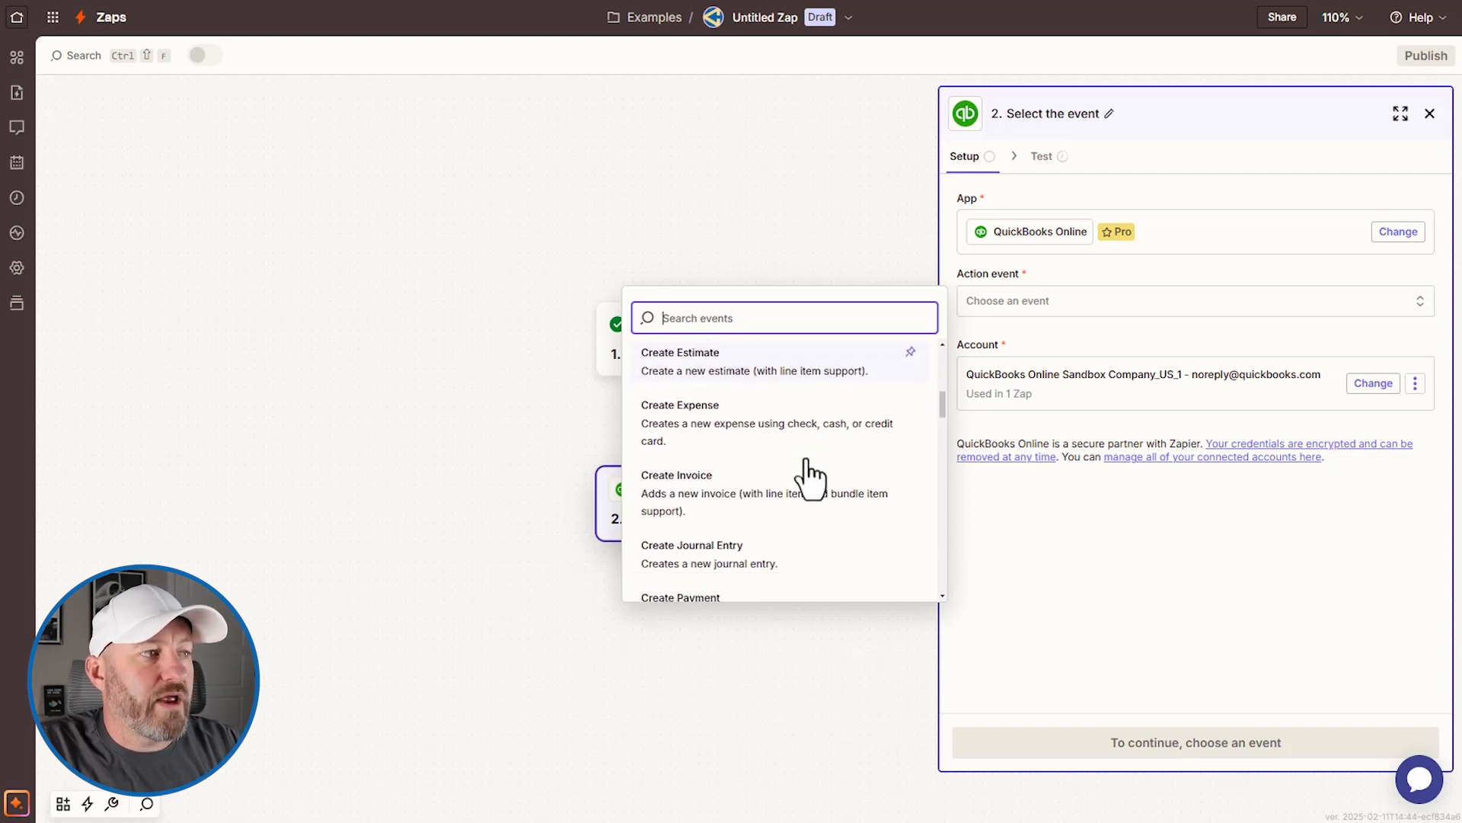
pyautogui.click(777, 518)
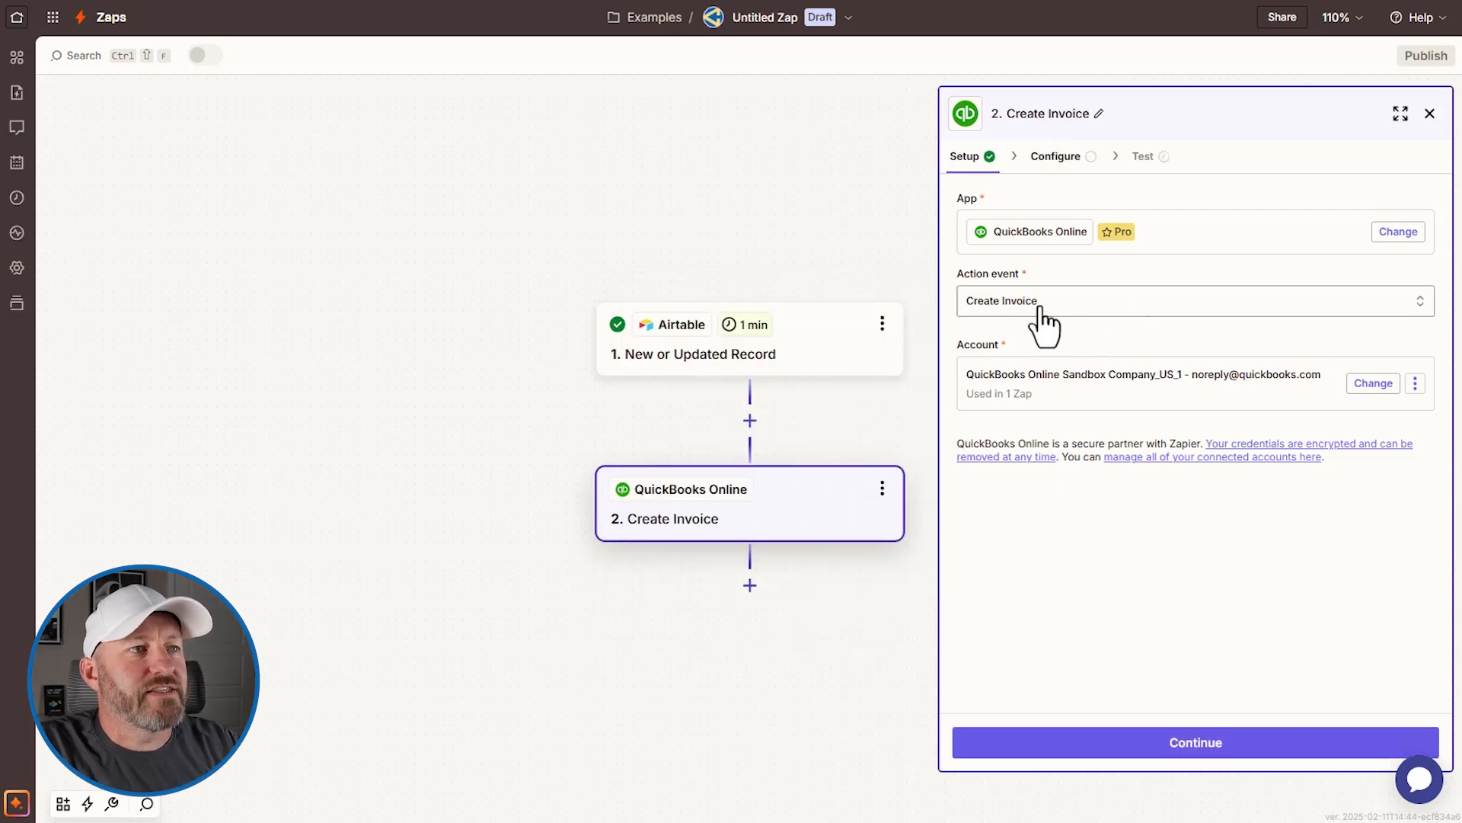
# Step: Cancel connecting a new Sandbox account, keep the existing QuickBooks sandbox company, and continue
pyautogui.click(1374, 384)
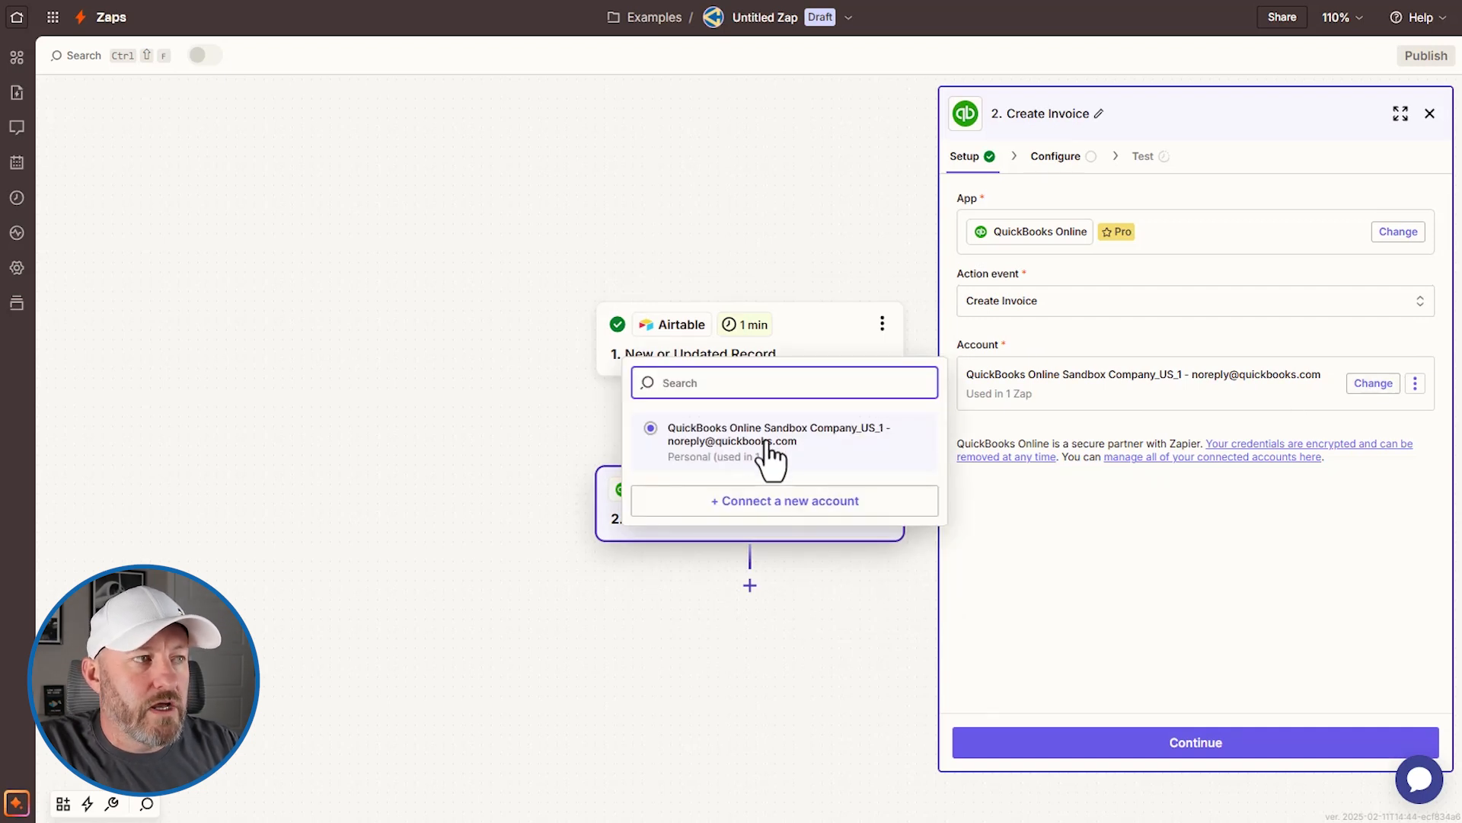
pyautogui.click(1378, 385)
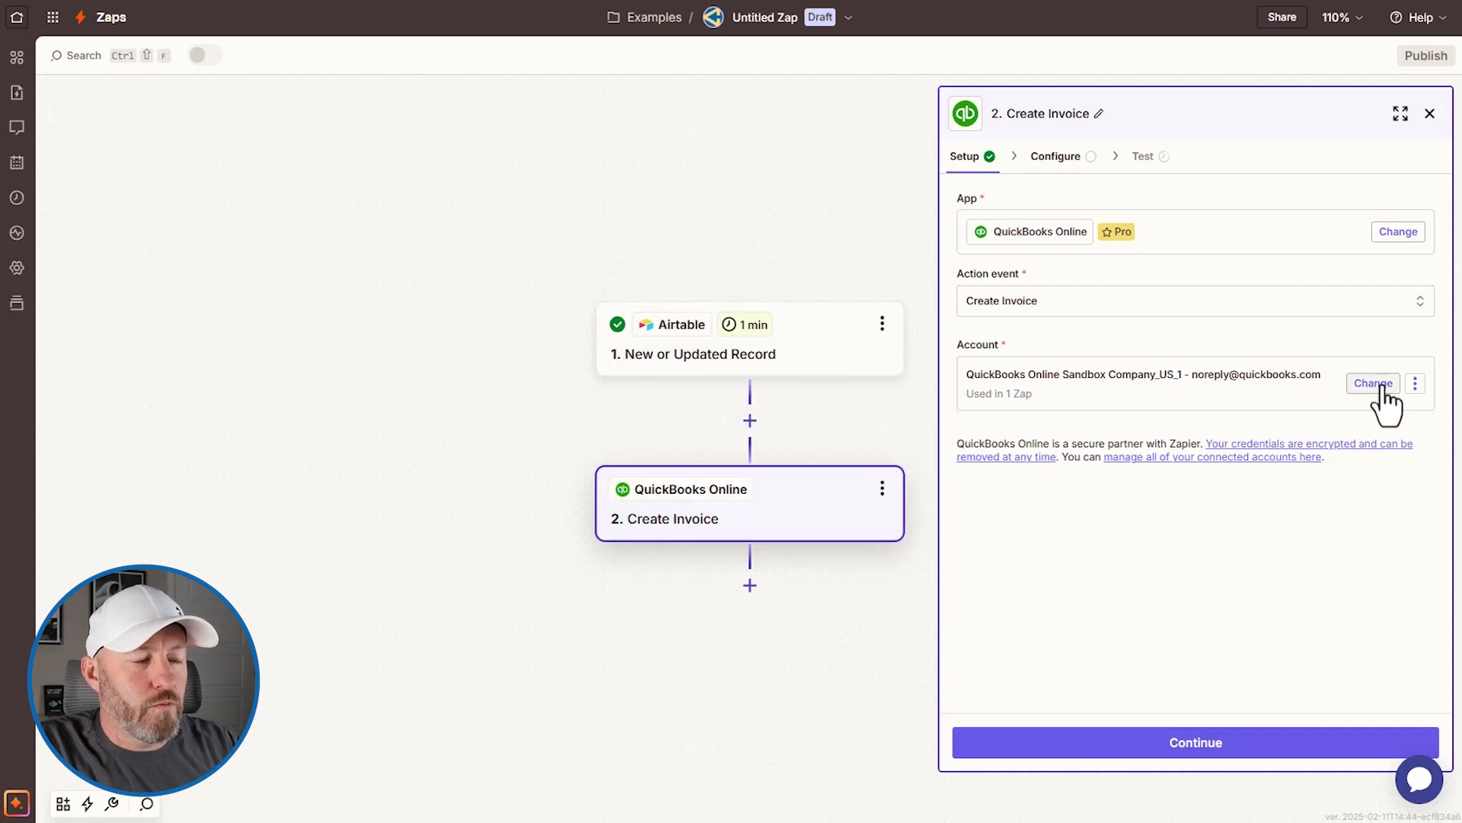
pyautogui.click(1373, 385)
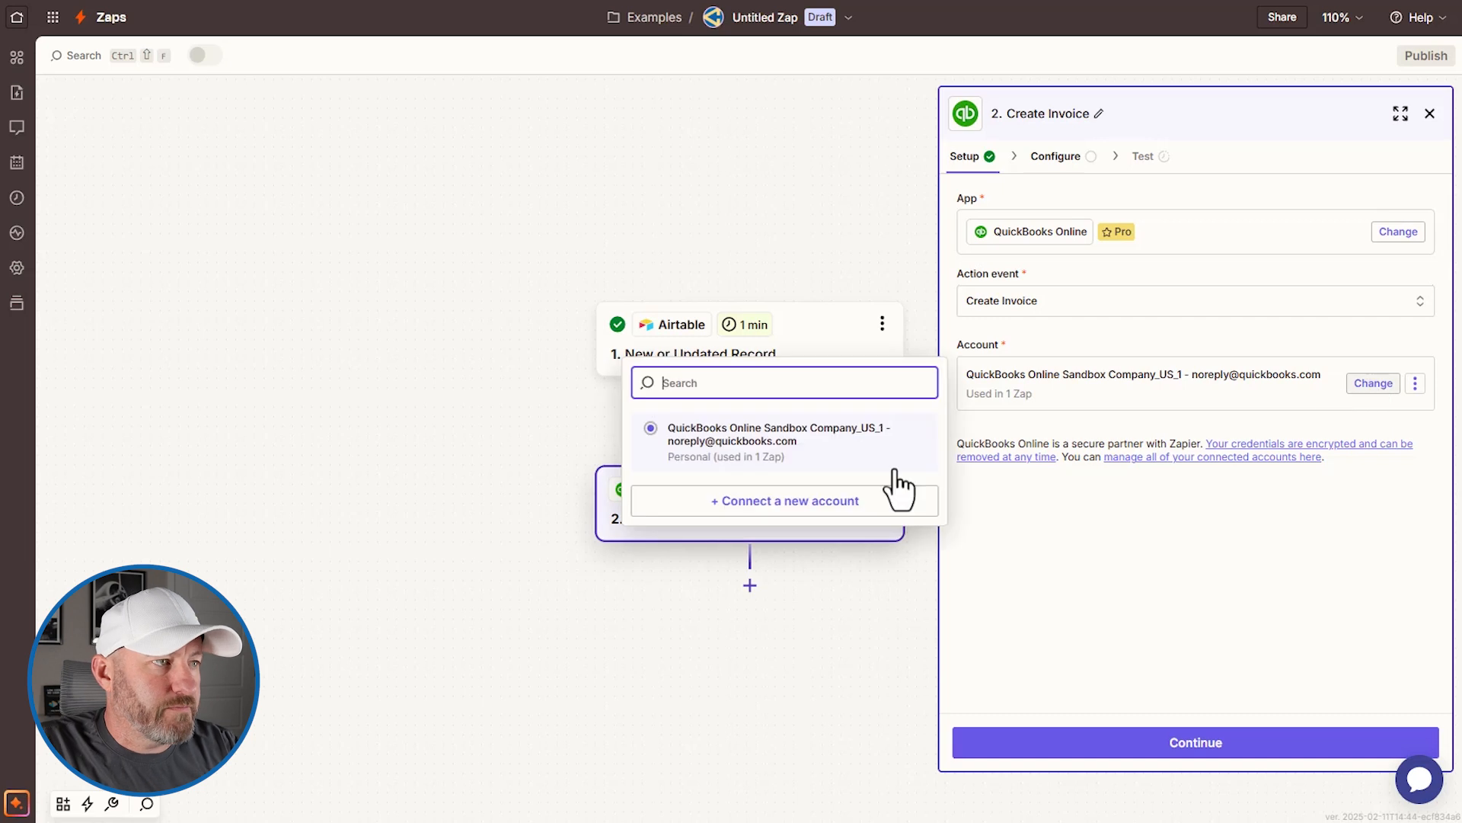
pyautogui.click(798, 506)
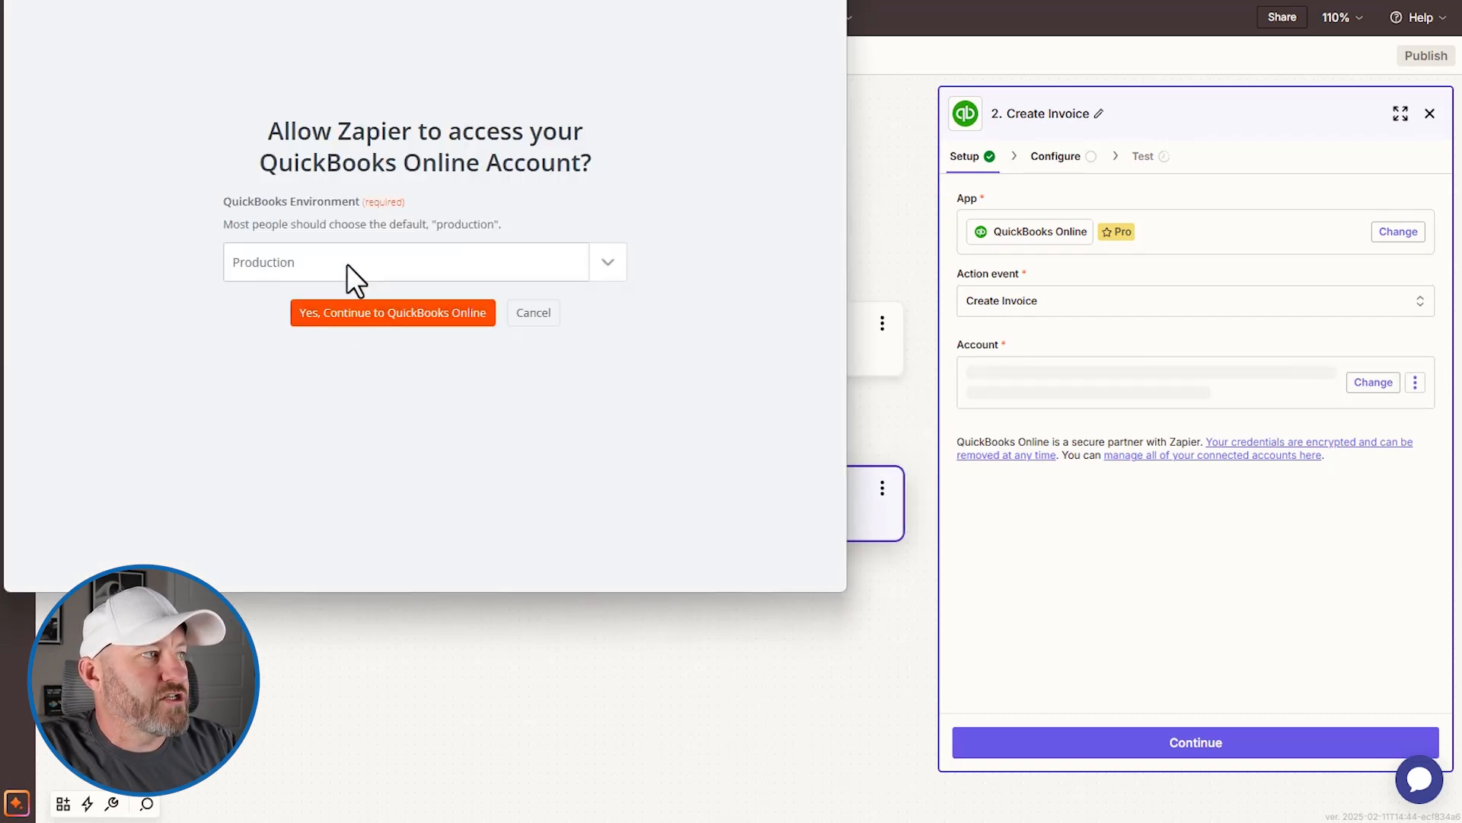
pyautogui.click(346, 263)
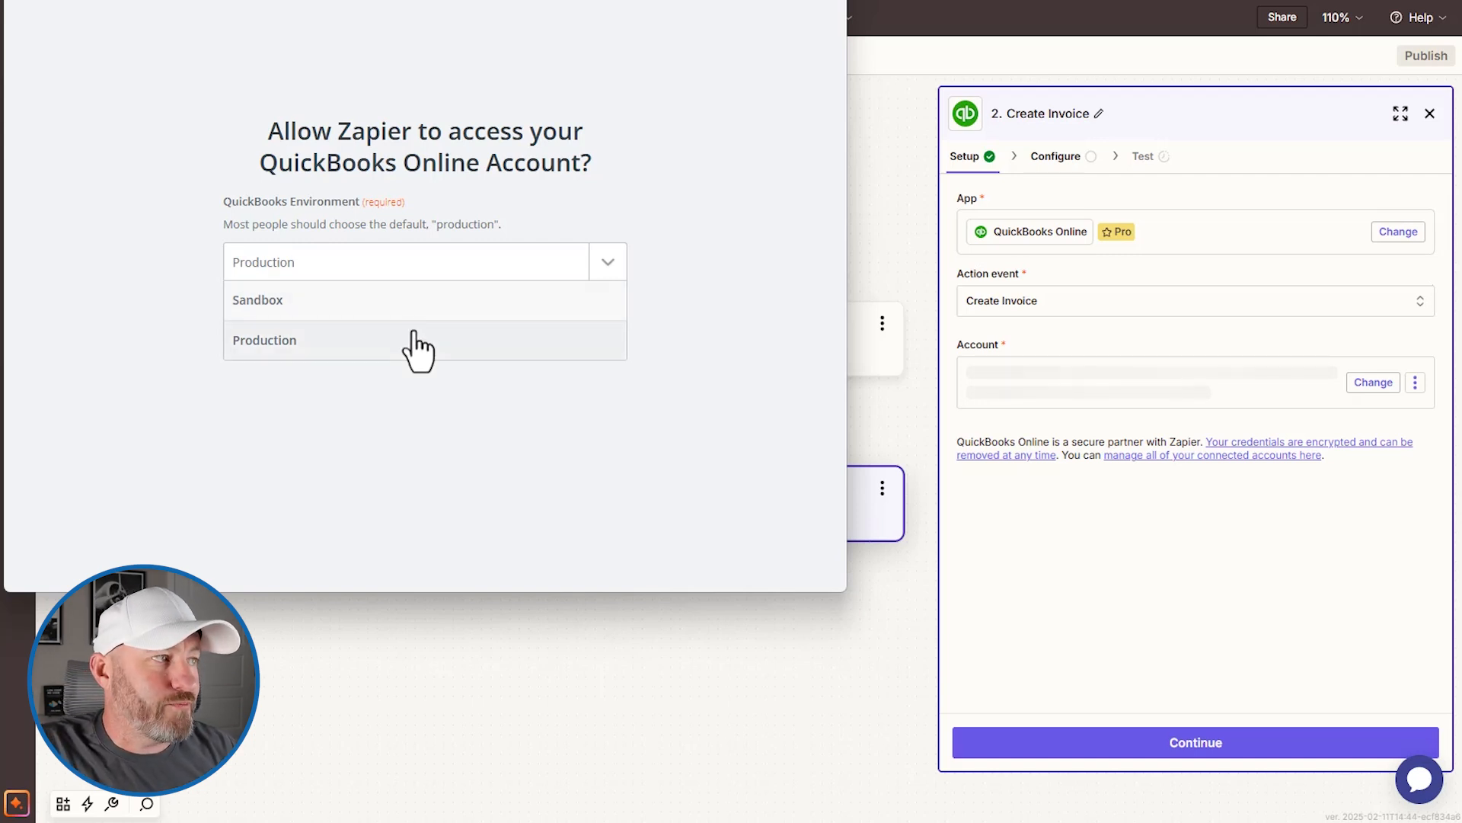
pyautogui.click(428, 303)
pyautogui.click(545, 312)
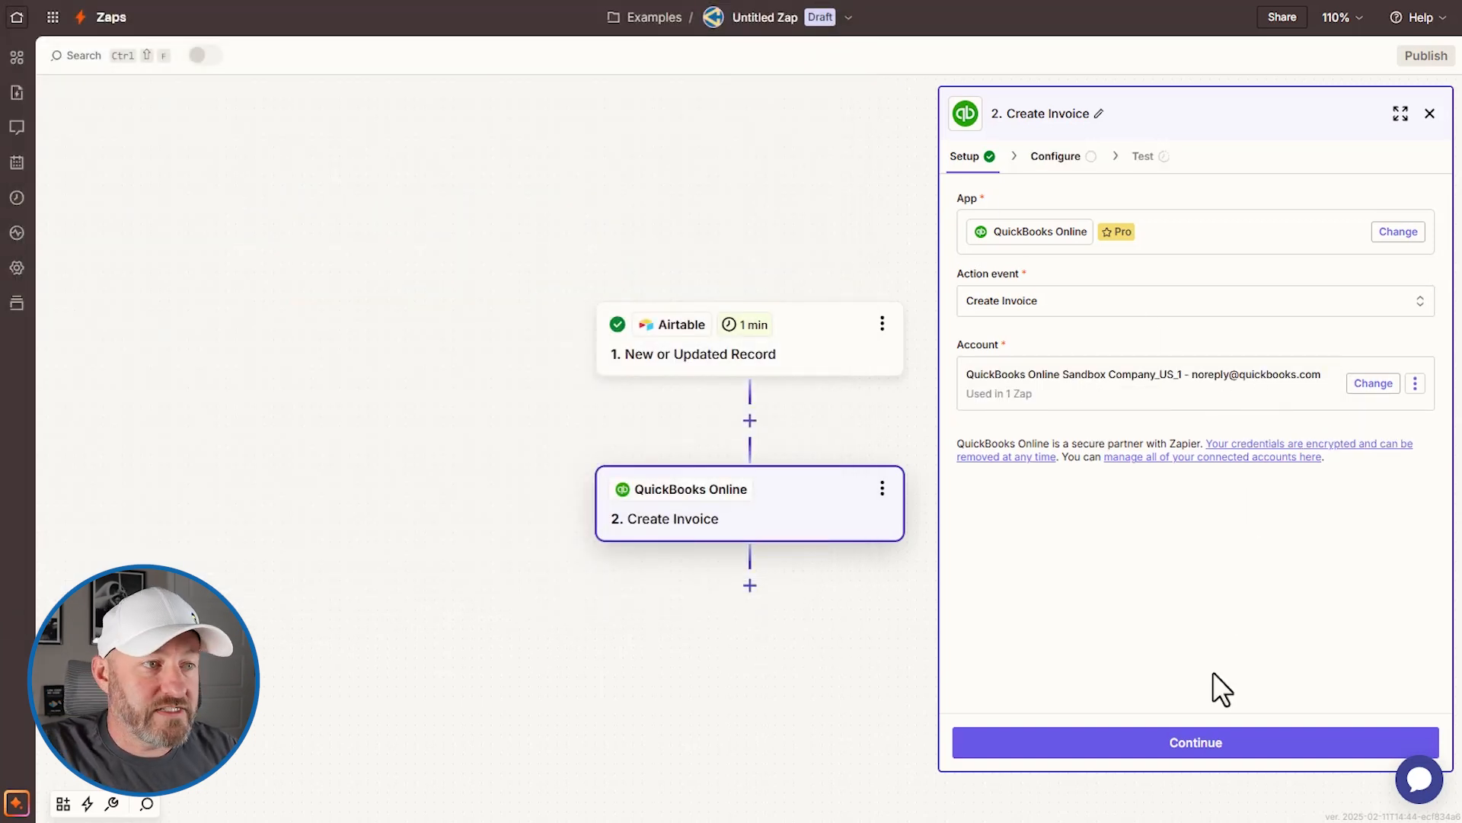
pyautogui.click(1200, 745)
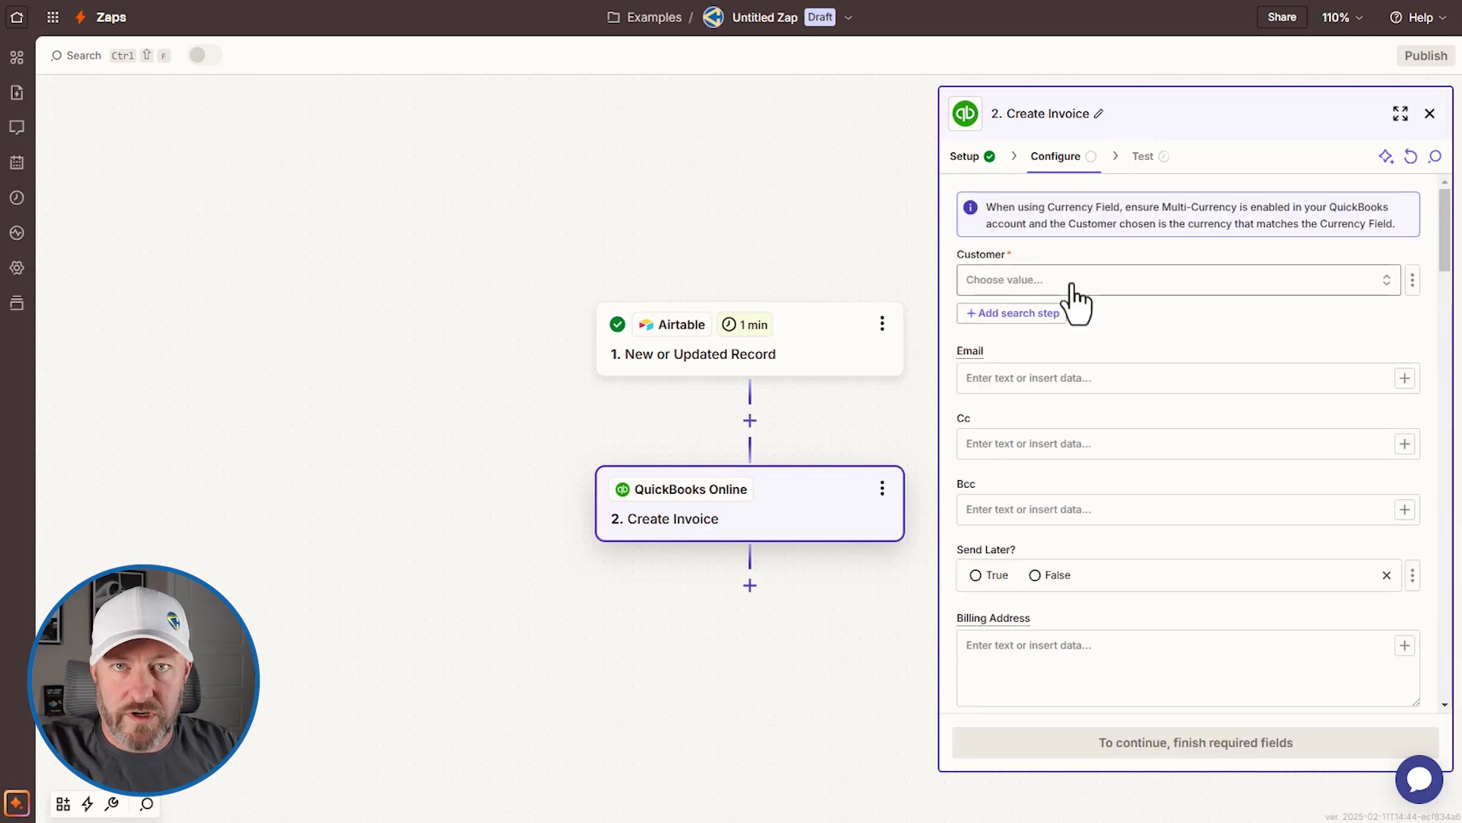
# Step: Browse the Customer list without choosing, then request a search step to find the customer dynamically
pyautogui.click(1000, 284)
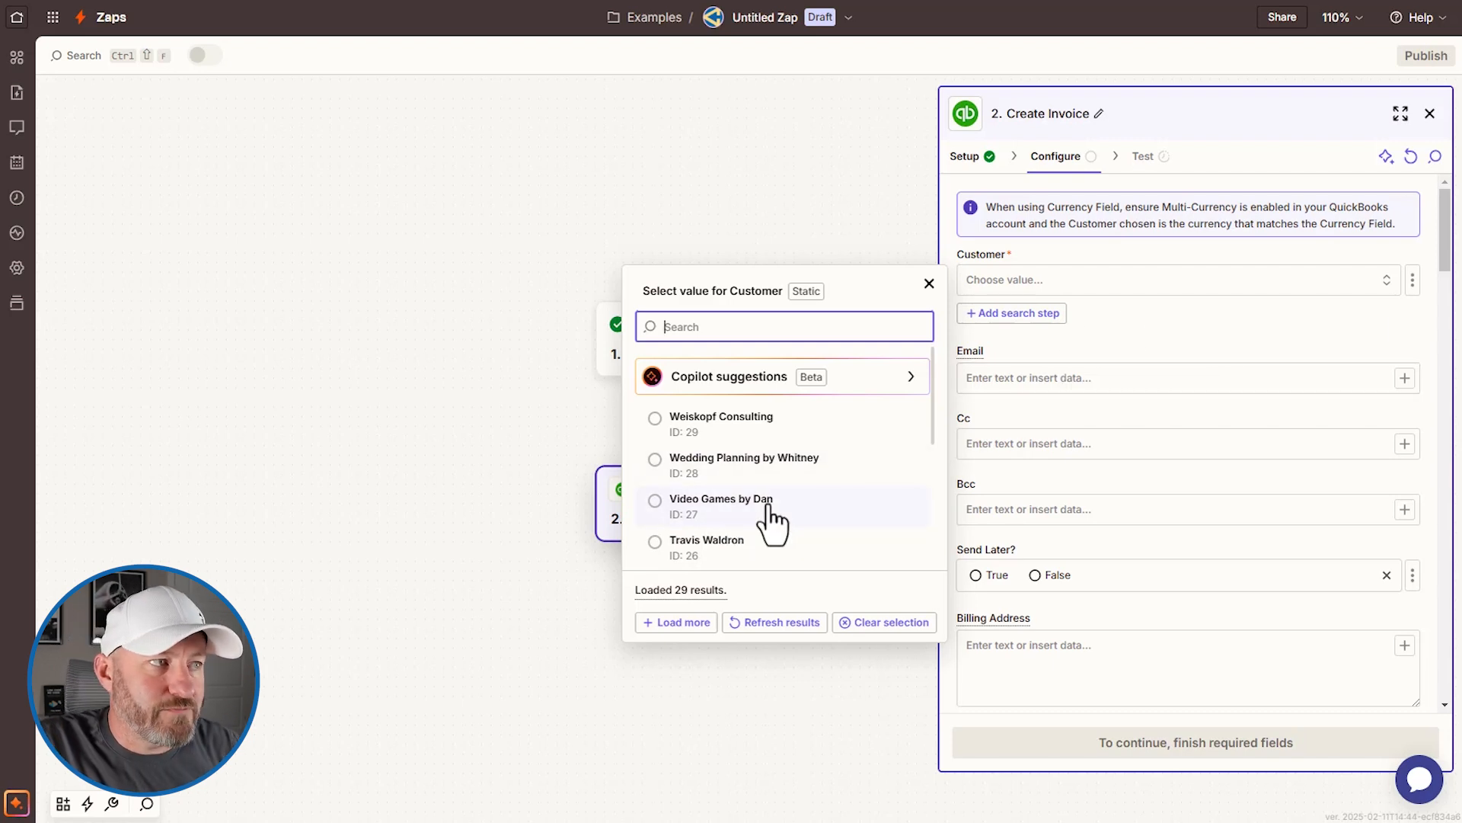
pyautogui.click(1199, 336)
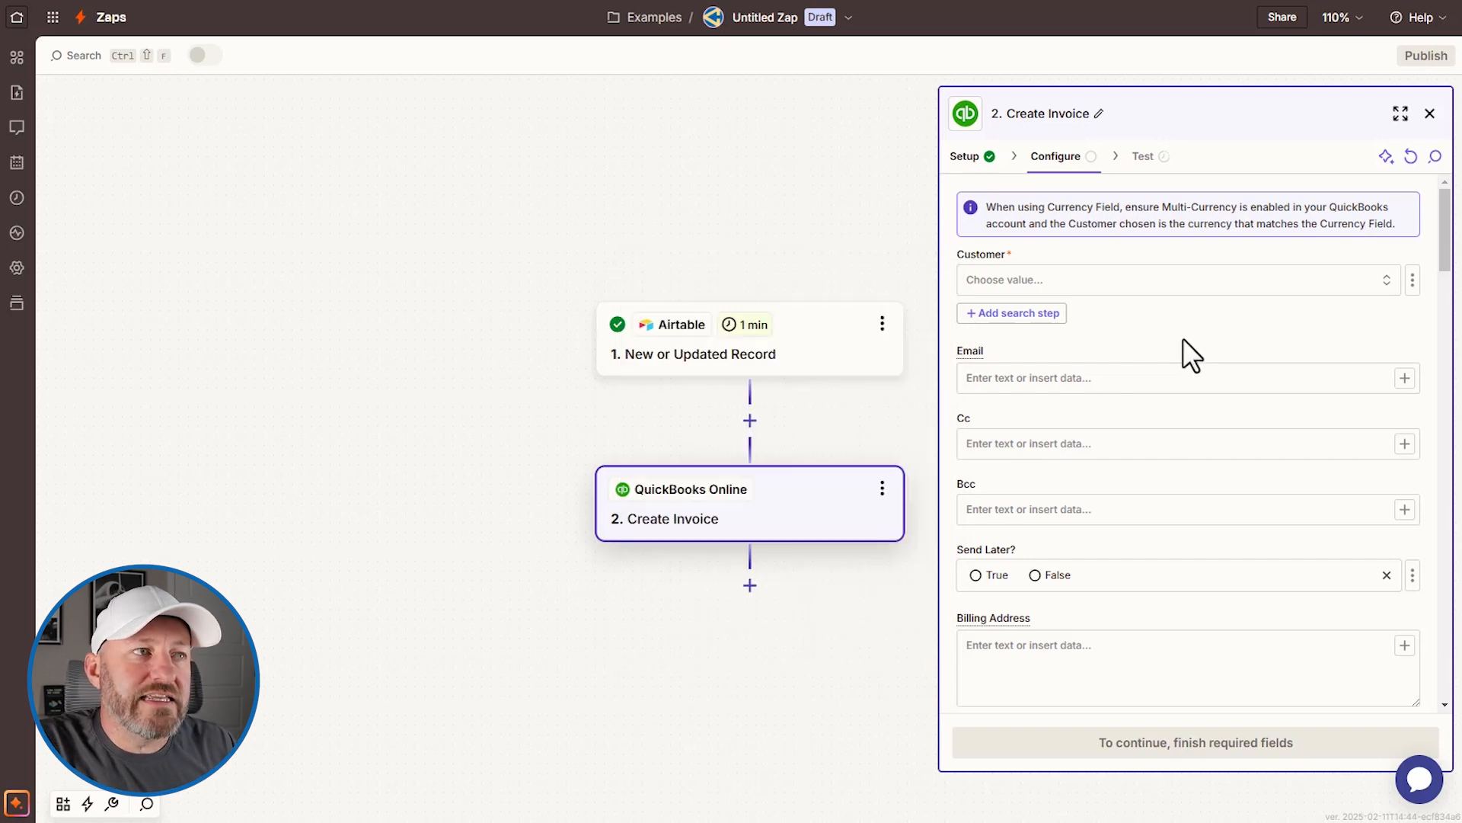
pyautogui.click(1015, 314)
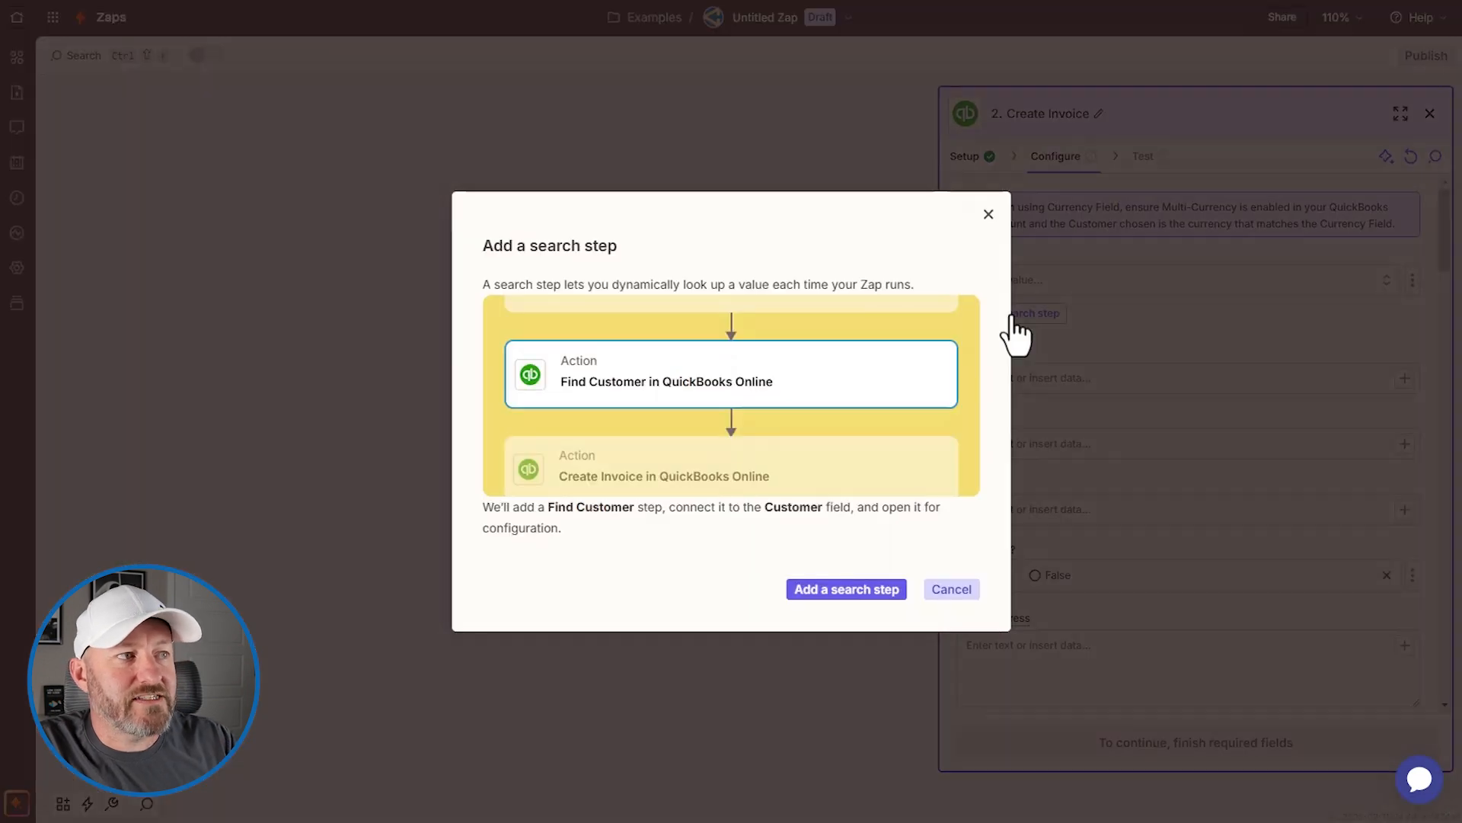
# Step: Insert the Find Customer step and map QBO Client Number From Client into Search Value
pyautogui.click(821, 591)
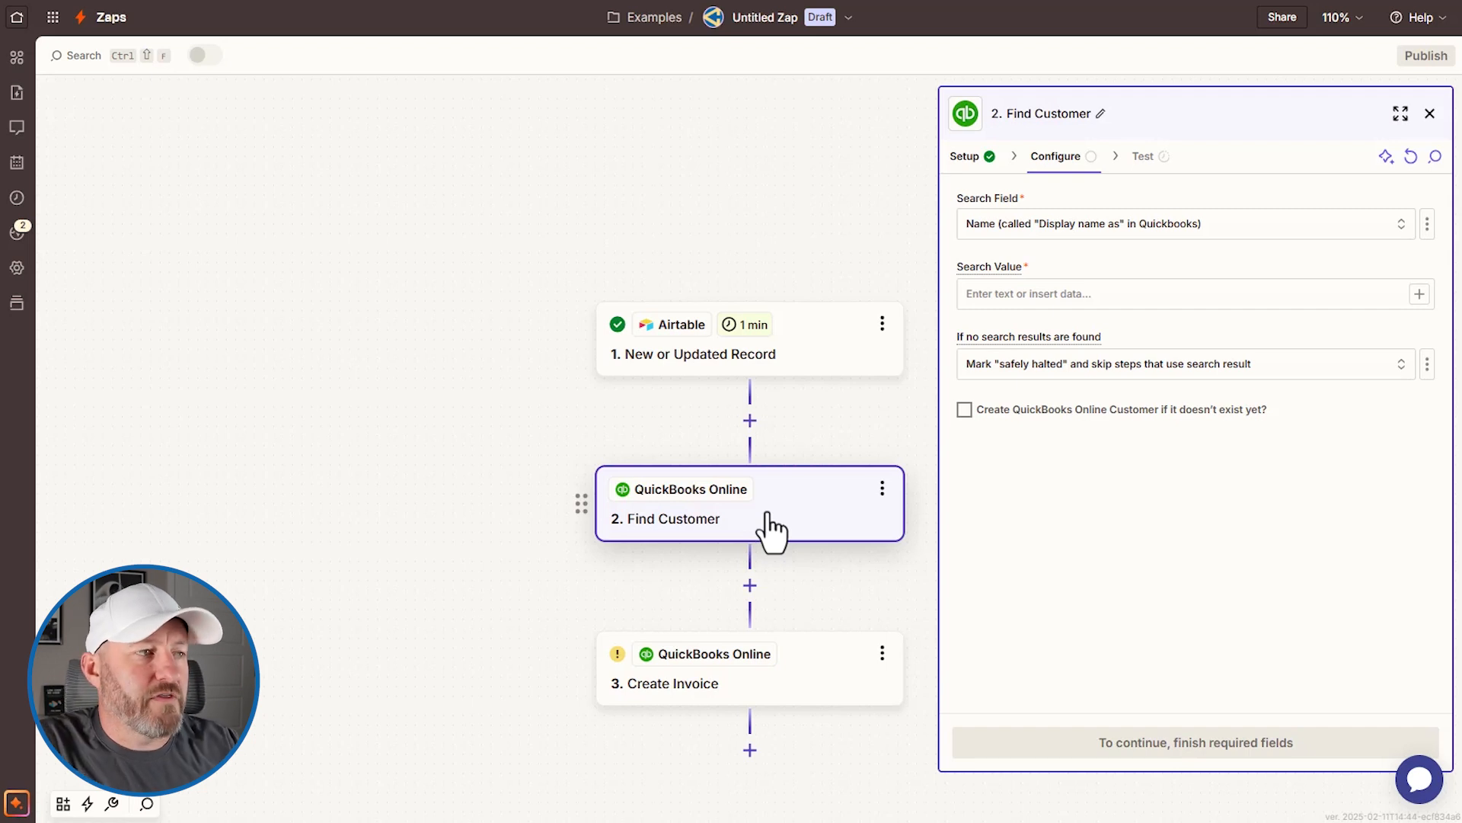
pyautogui.click(1087, 296)
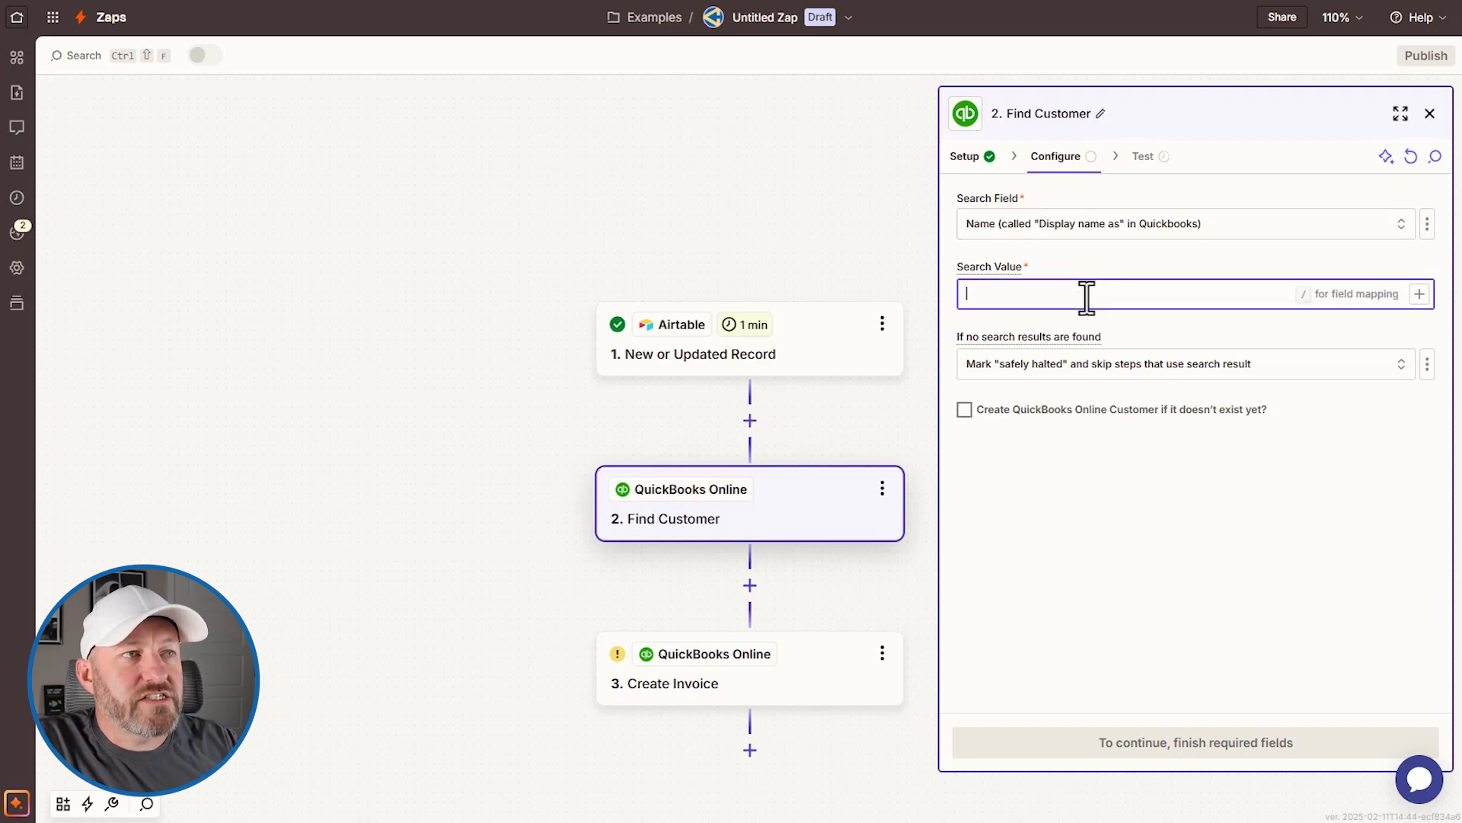
pyautogui.click(1419, 294)
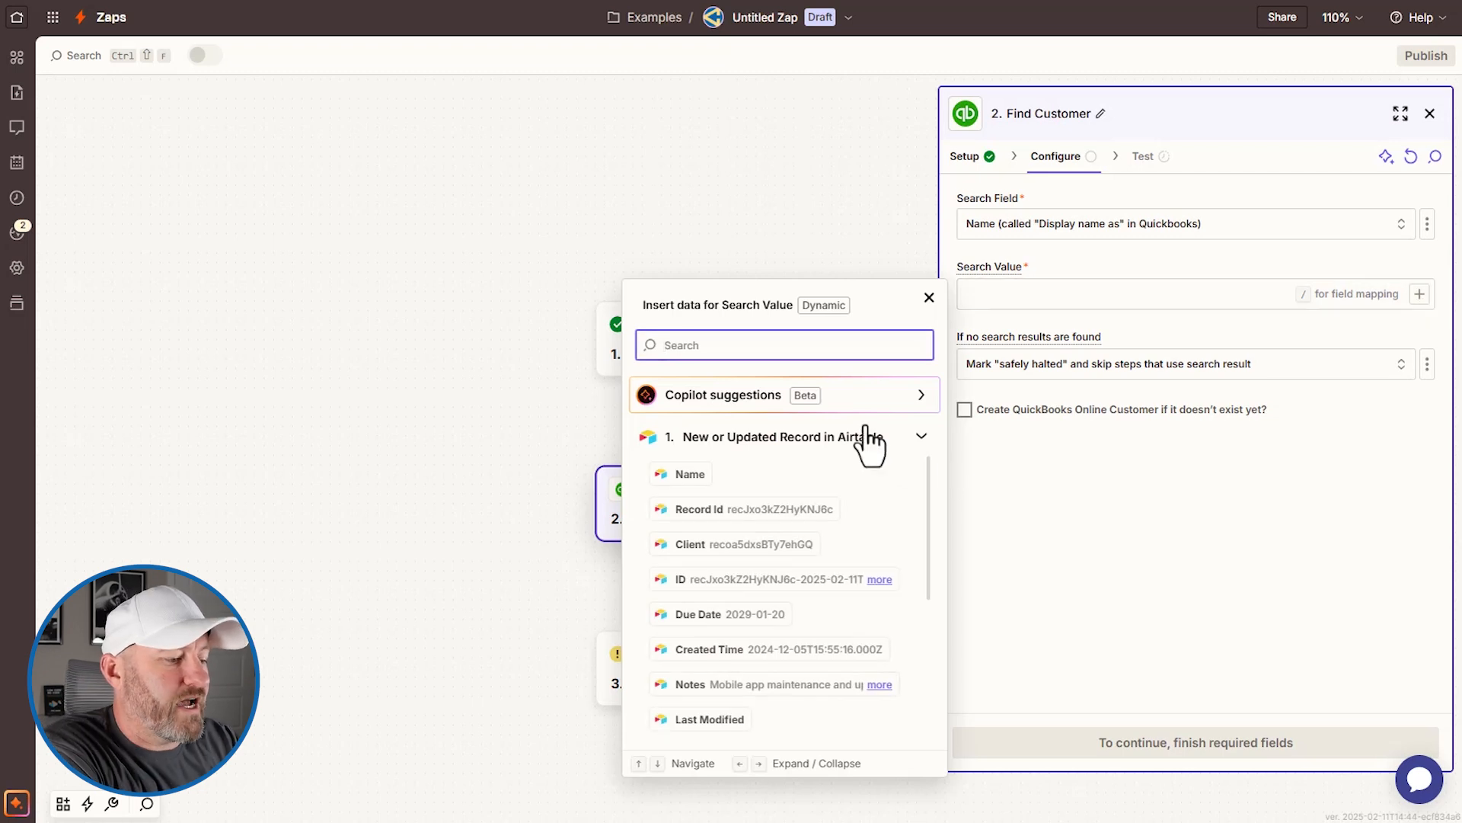
pyautogui.write('qbo')
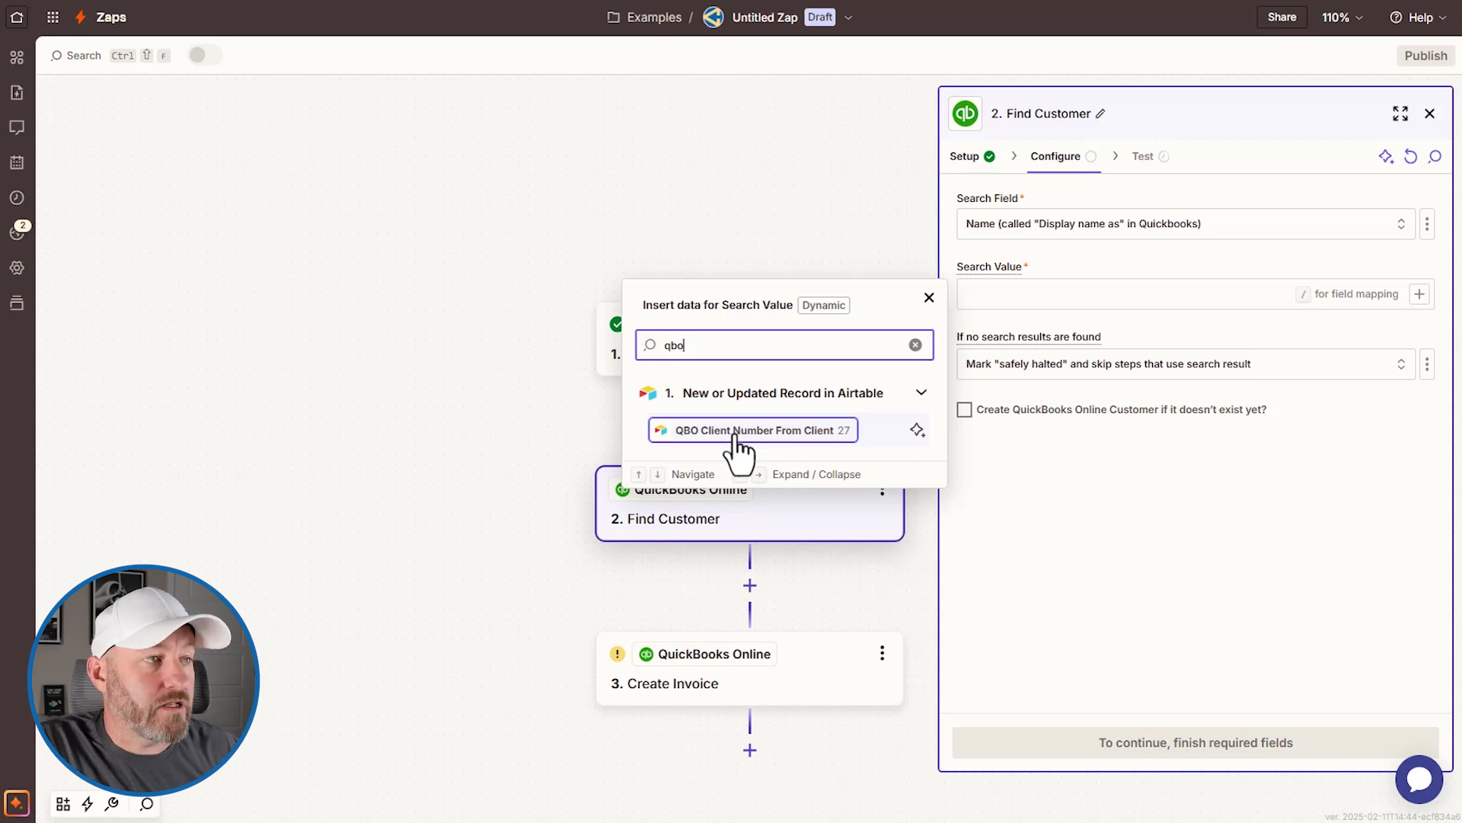
pyautogui.click(733, 431)
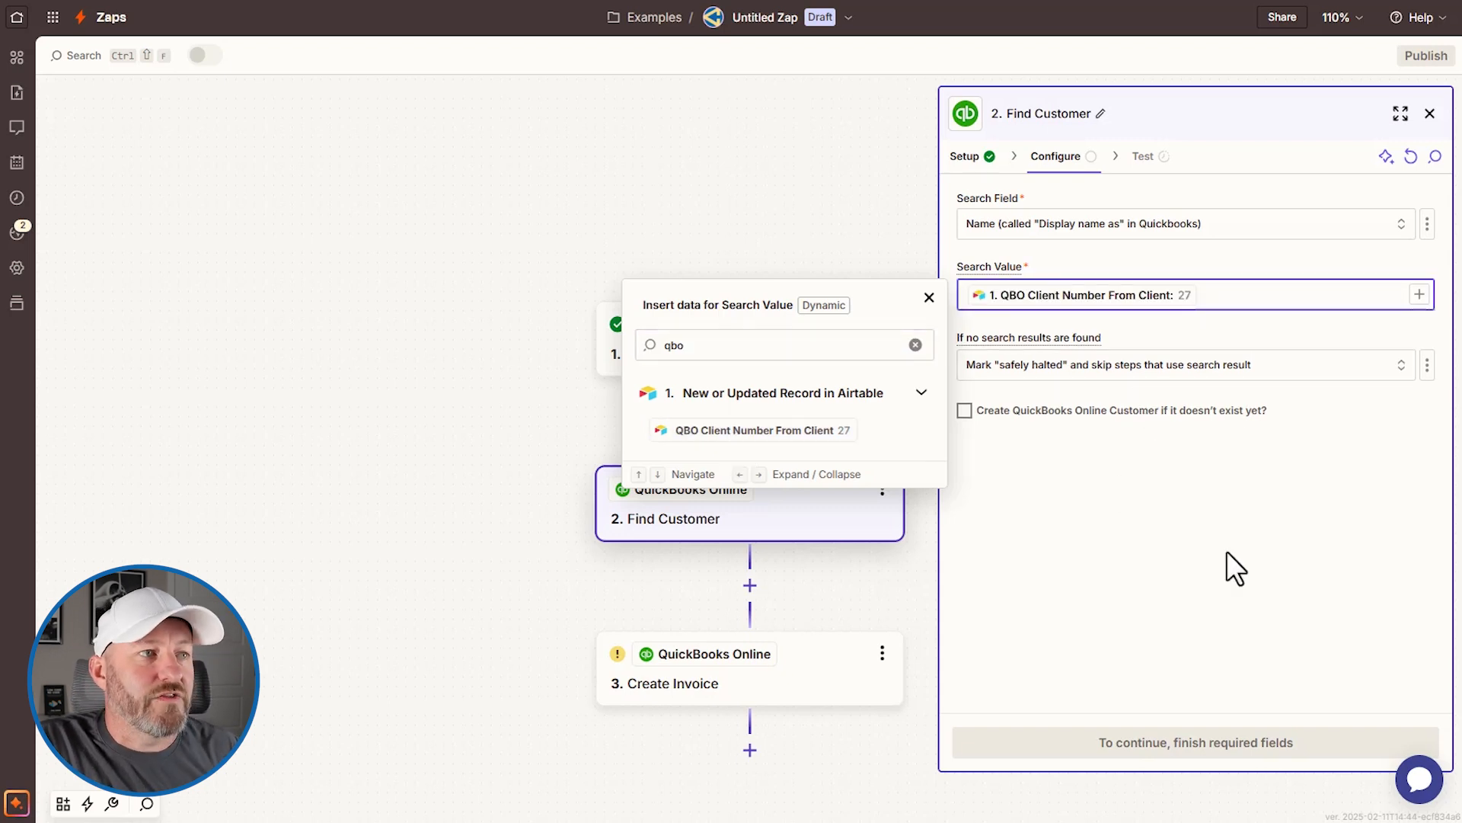
pyautogui.click(1167, 524)
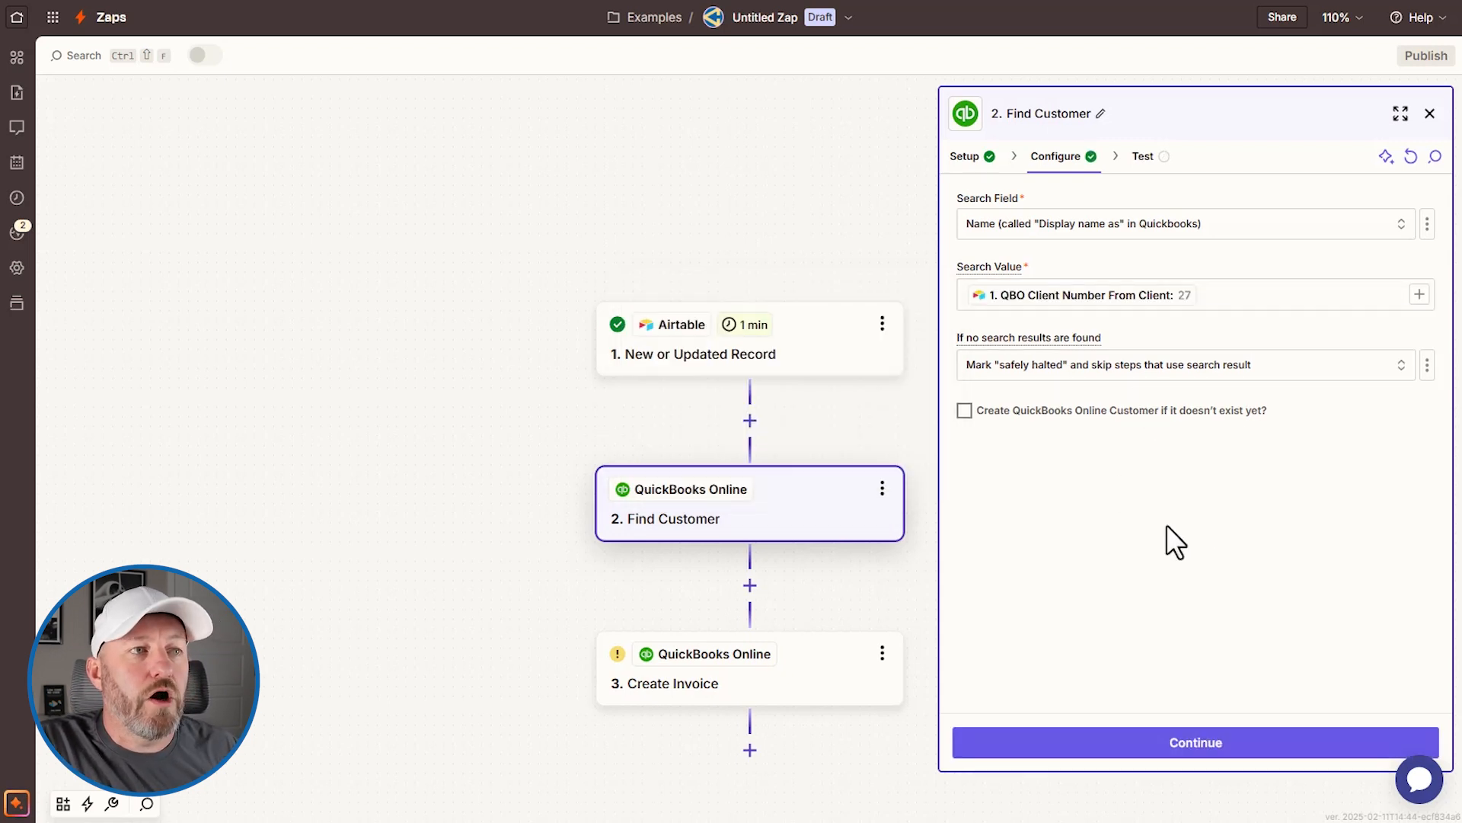
# Step: Leave create-customer-if-missing off, set Search Field to ID, and test the search
pyautogui.click(964, 412)
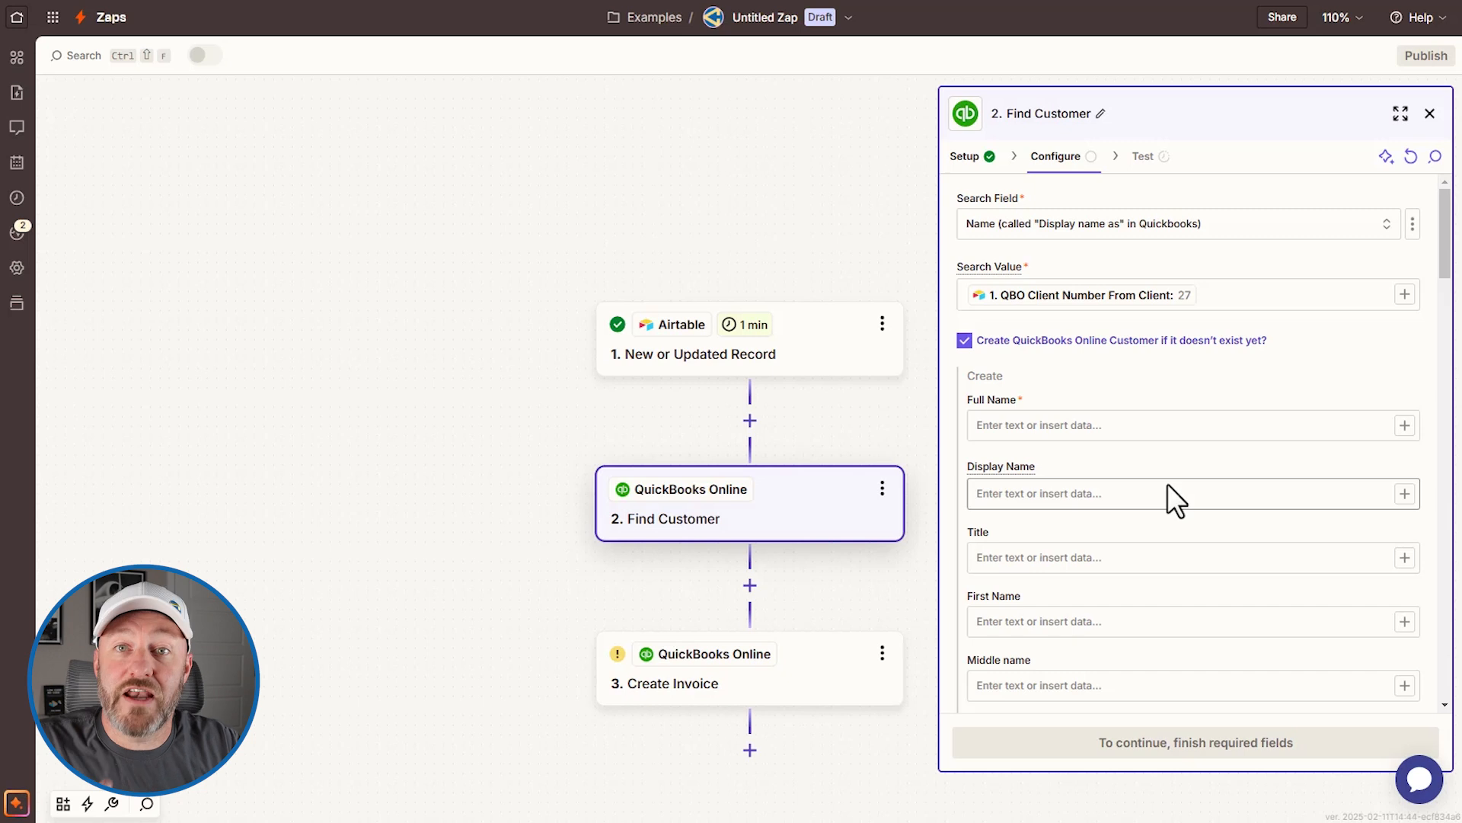
pyautogui.click(964, 341)
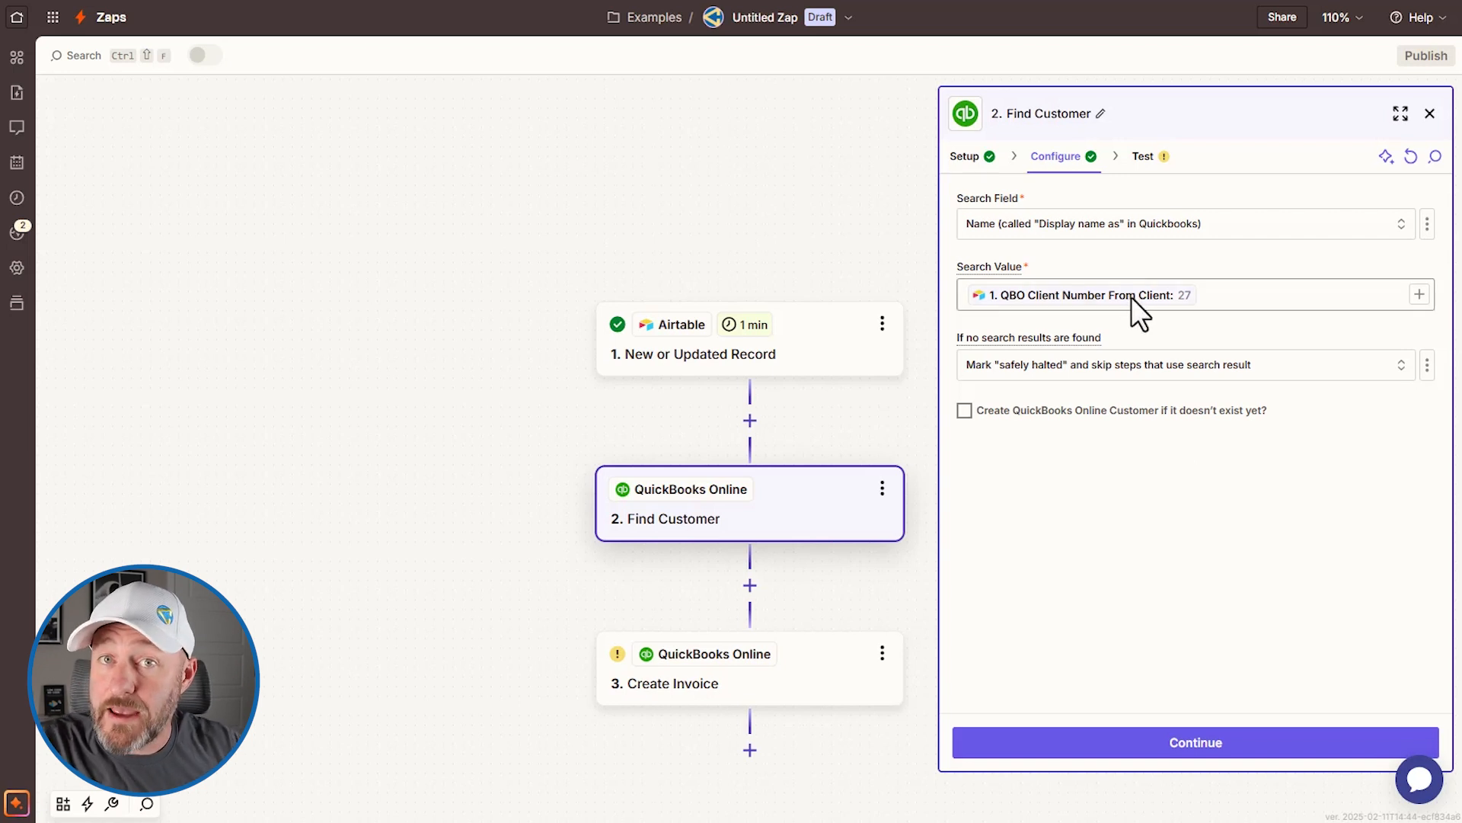
pyautogui.click(1102, 229)
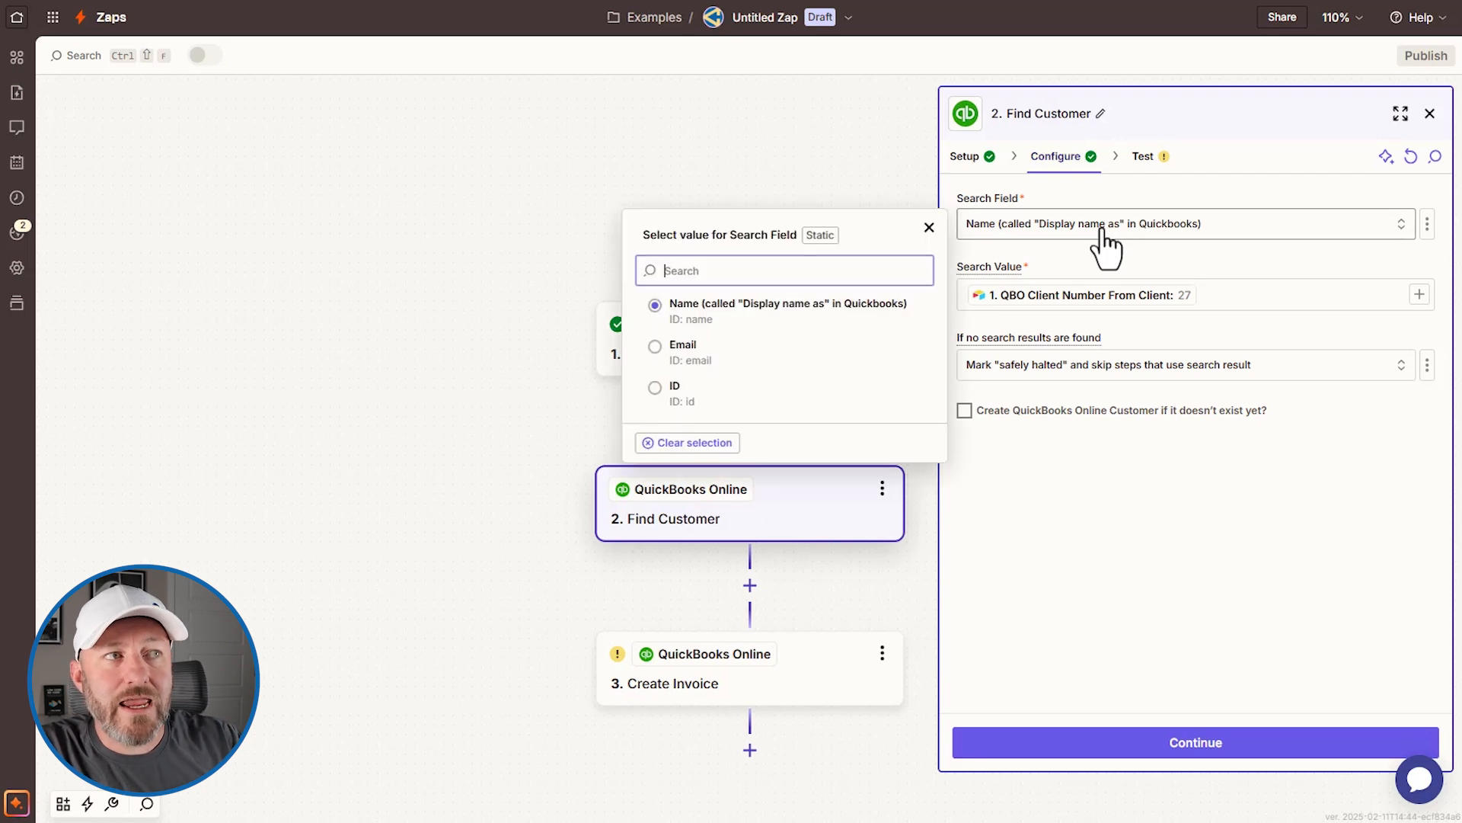
pyautogui.click(661, 393)
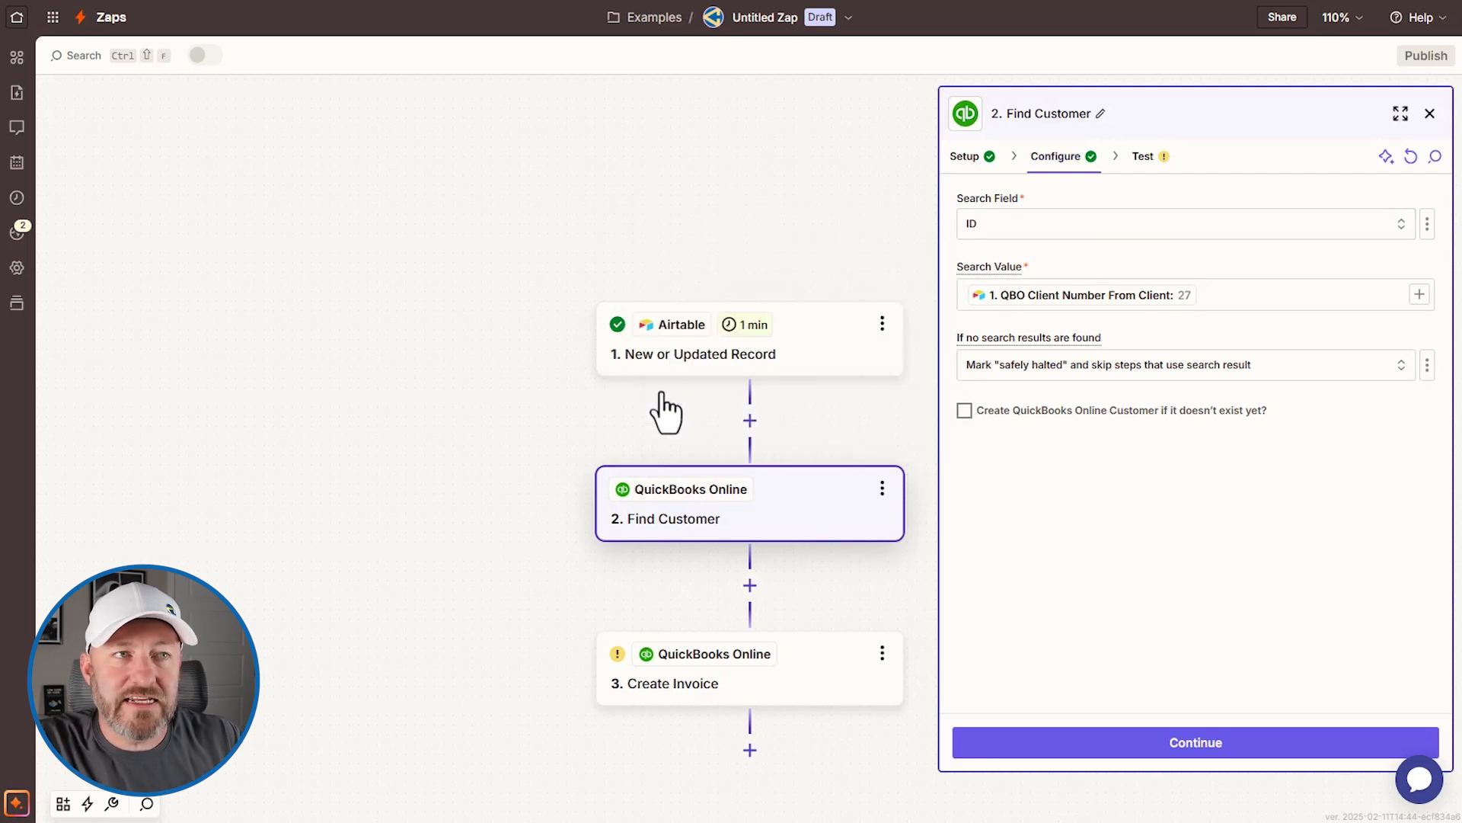
pyautogui.click(1200, 746)
pyautogui.click(1304, 745)
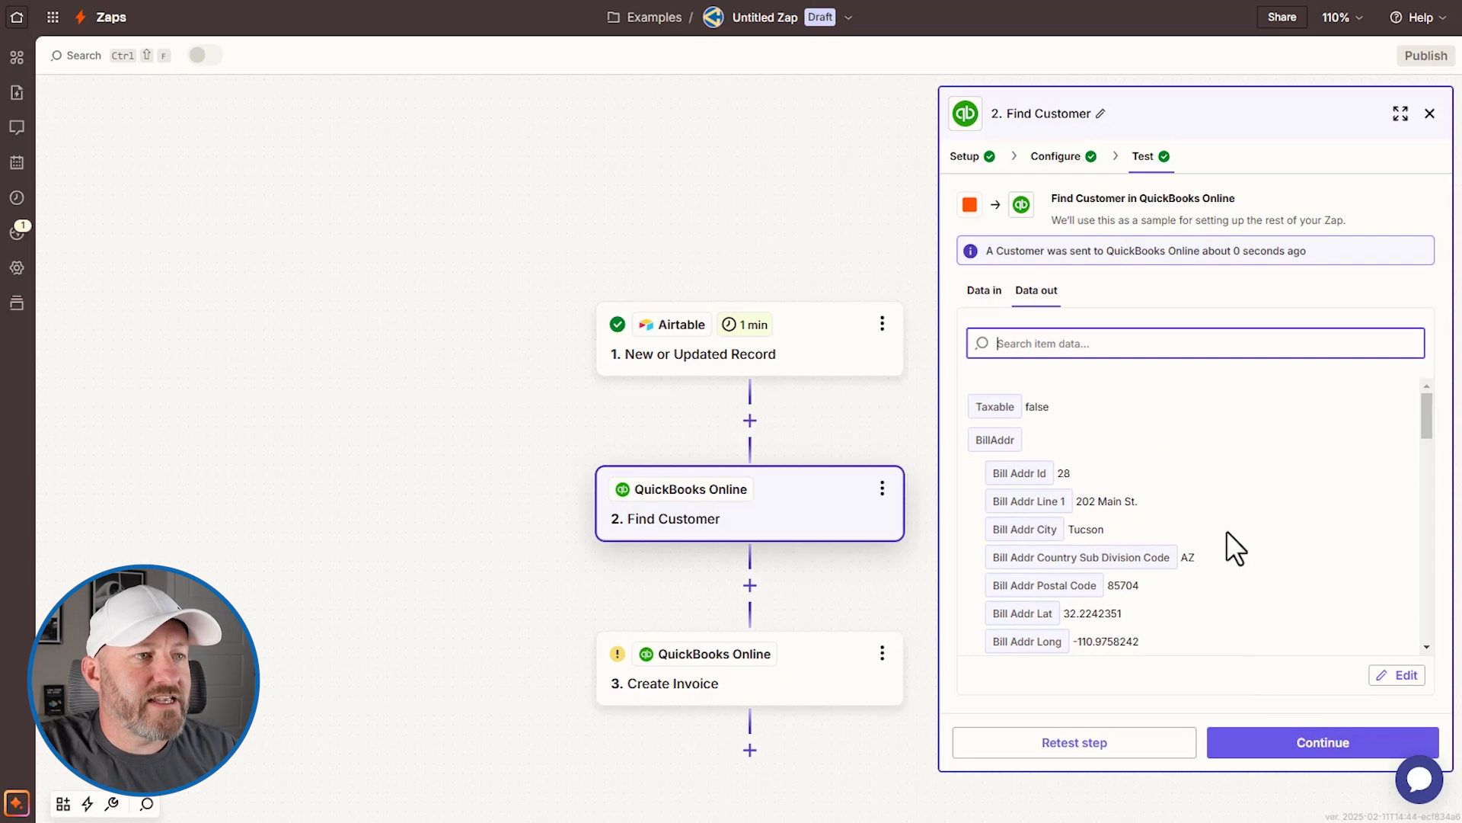
# Step: Check the search results showing customer ID 27, then open step 3, Create Invoice
pyautogui.scroll(-3, 1226, 530)
pyautogui.scroll(-10, 1226, 516)
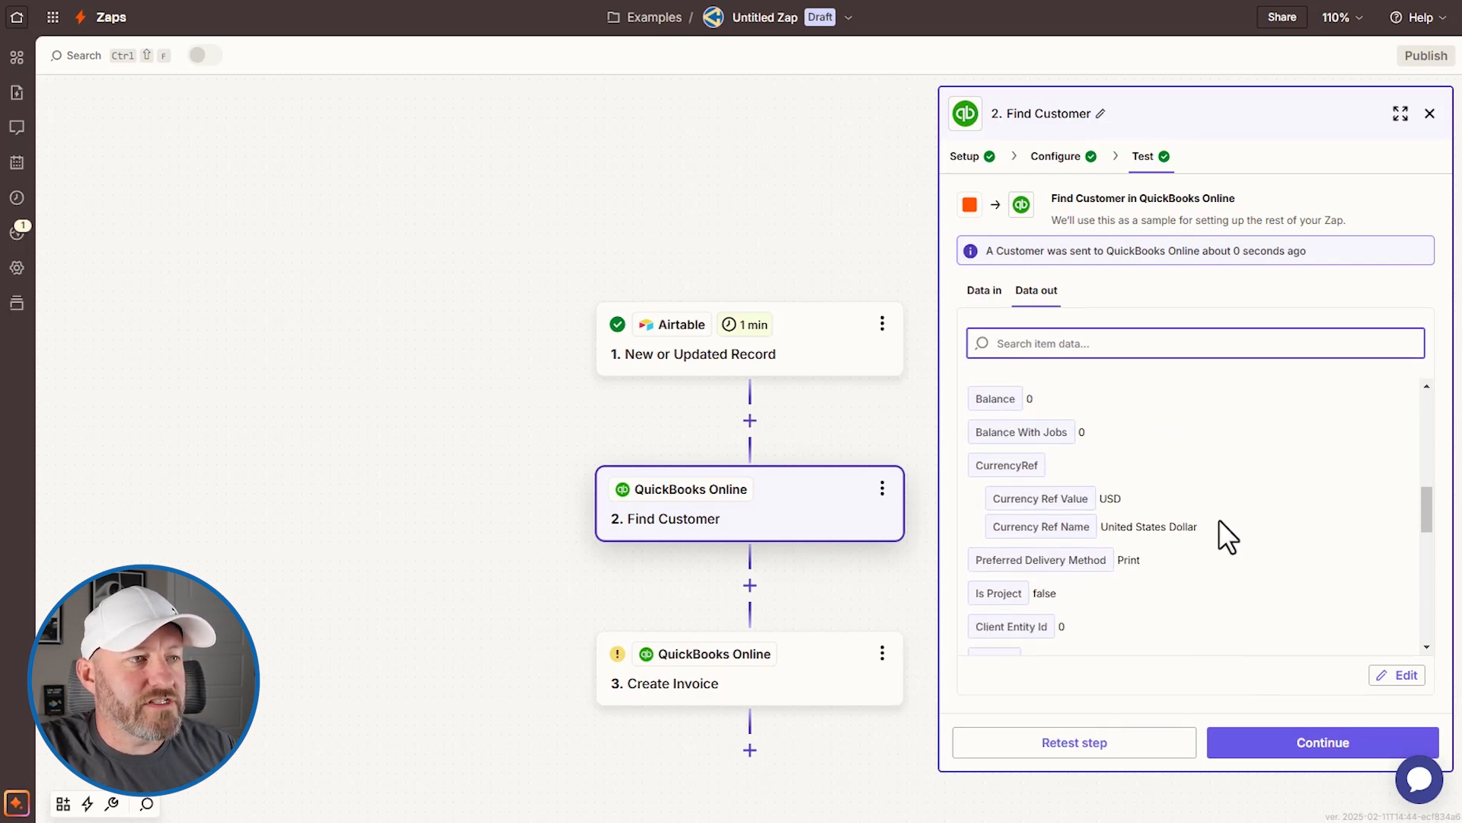
pyautogui.scroll(2, 1218, 518)
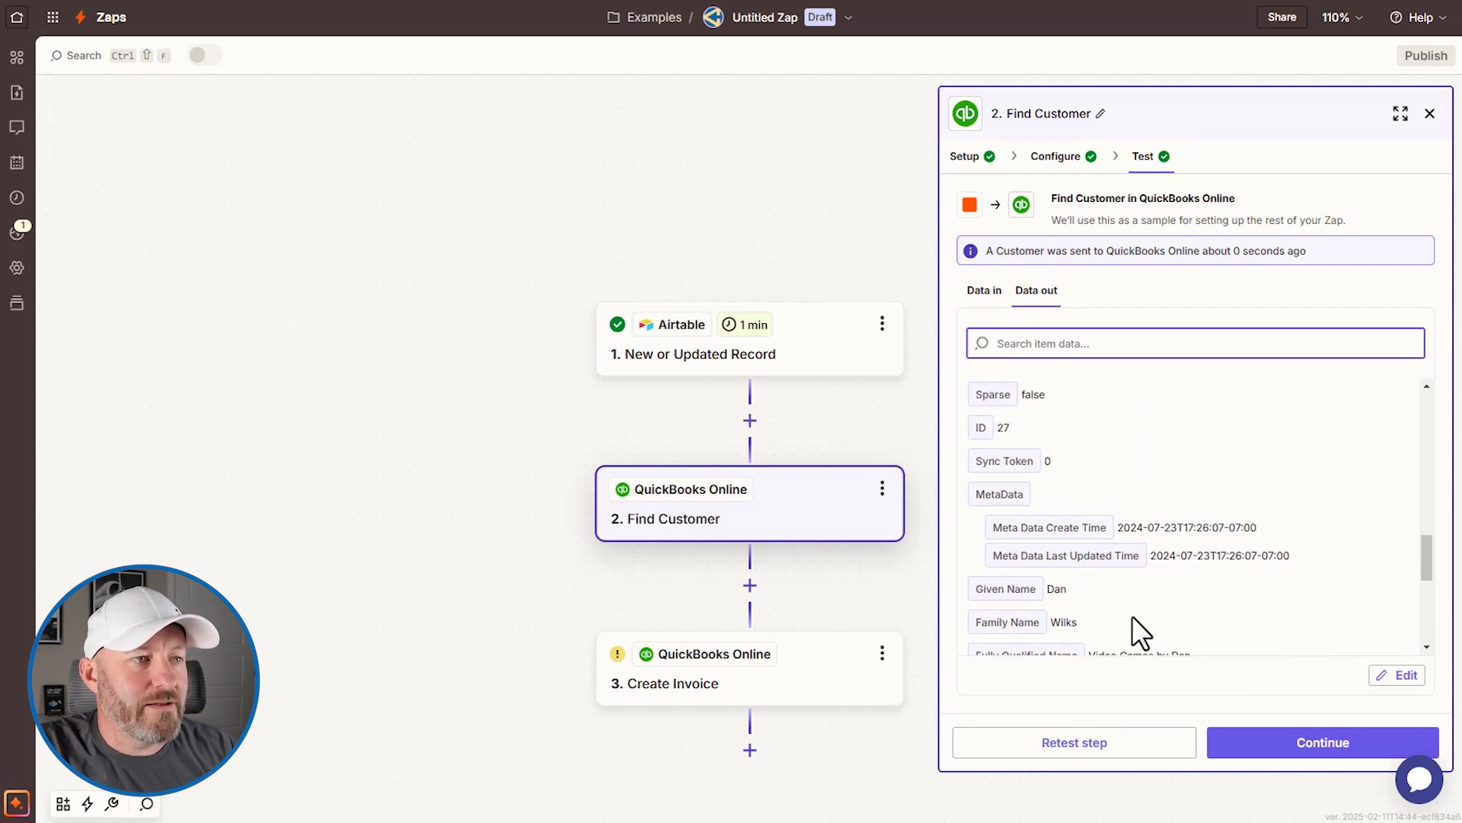
pyautogui.scroll(-2, 1132, 615)
pyautogui.moveTo(1194, 481); pyautogui.dragTo(1075, 483)
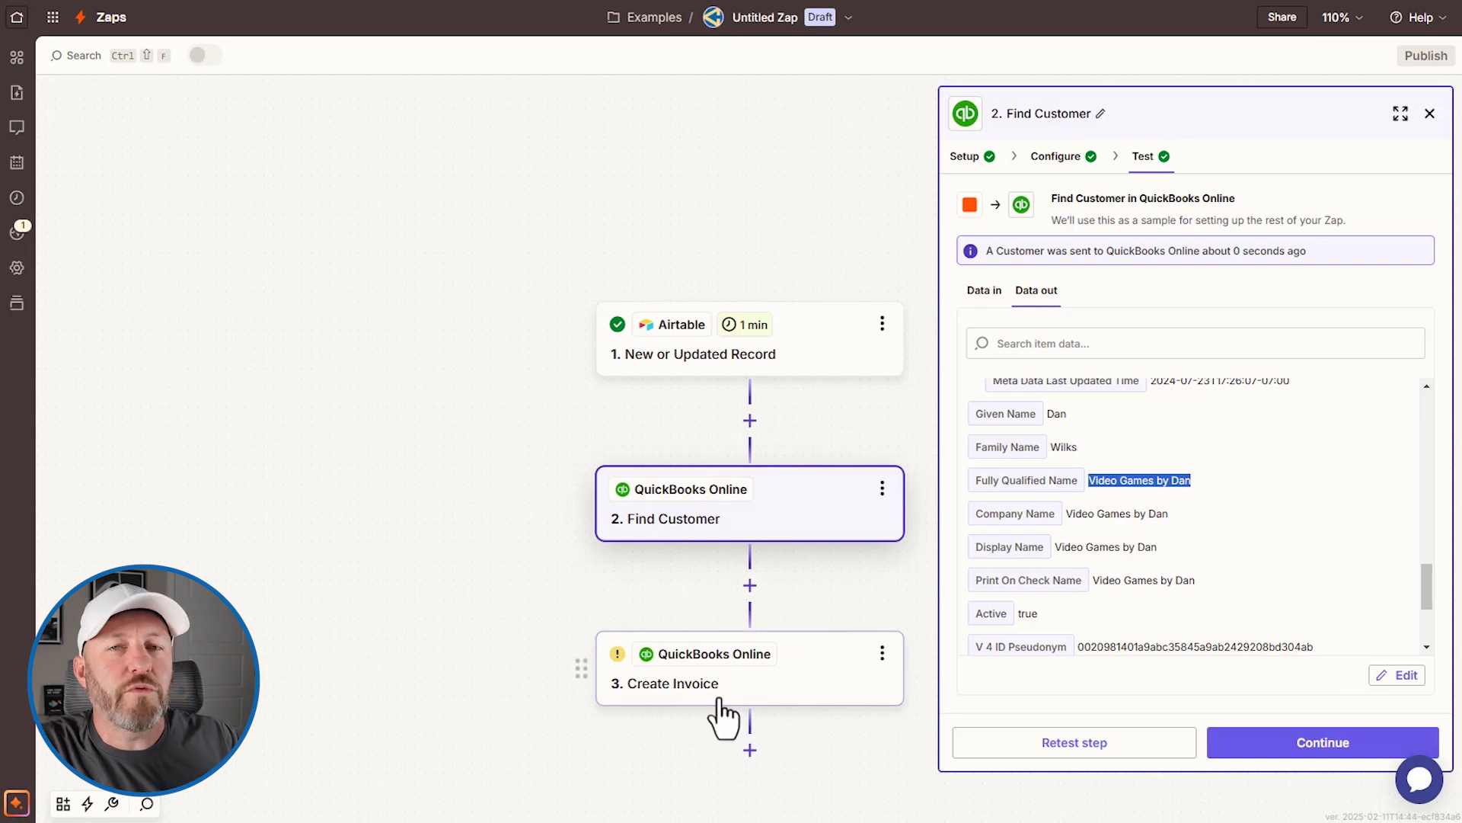
pyautogui.click(1325, 743)
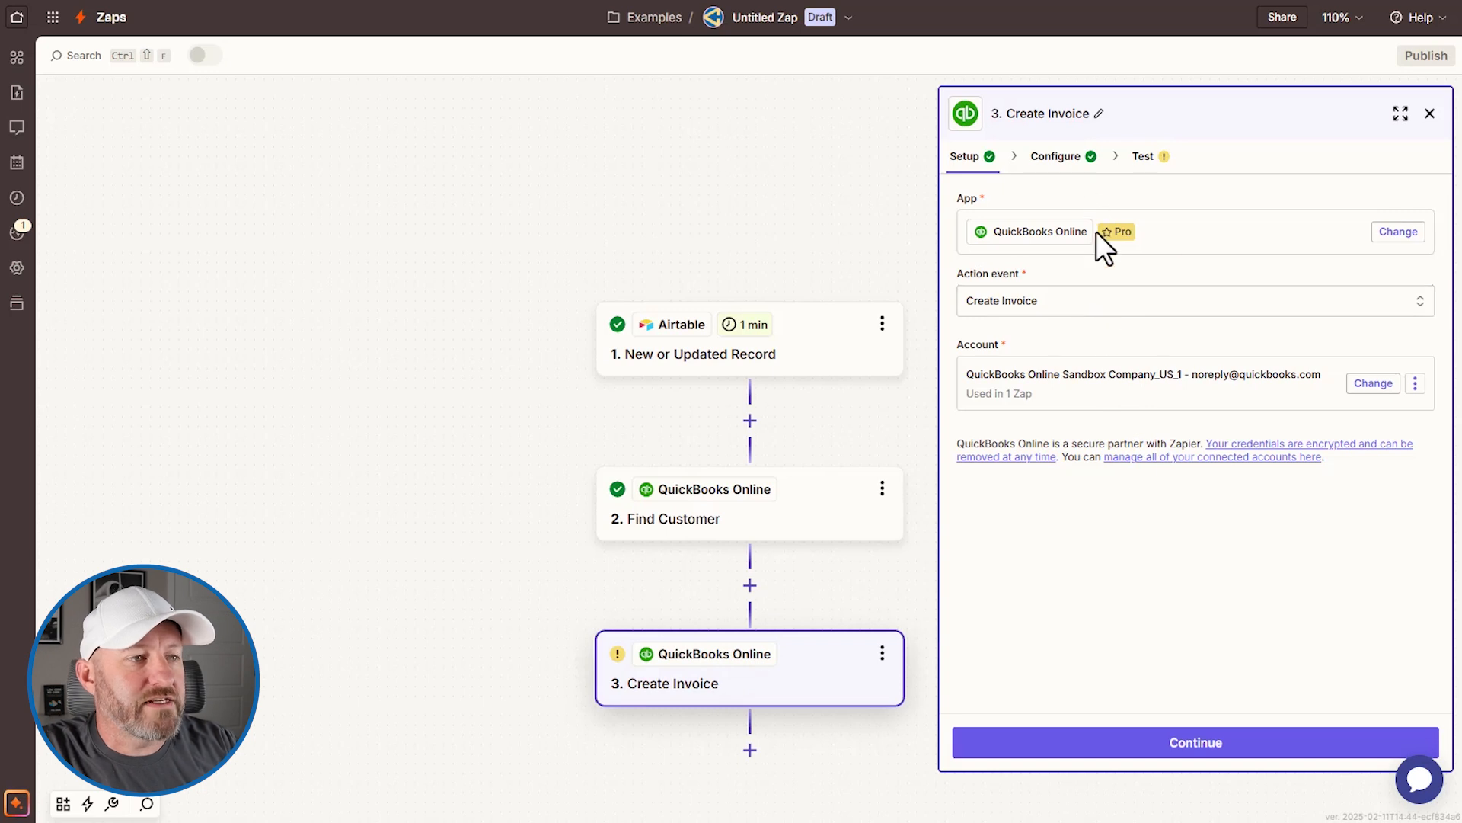
# Step: Reach the Create Invoice configure form, with Customer mapped to Find Customer ID 27
pyautogui.click(1182, 746)
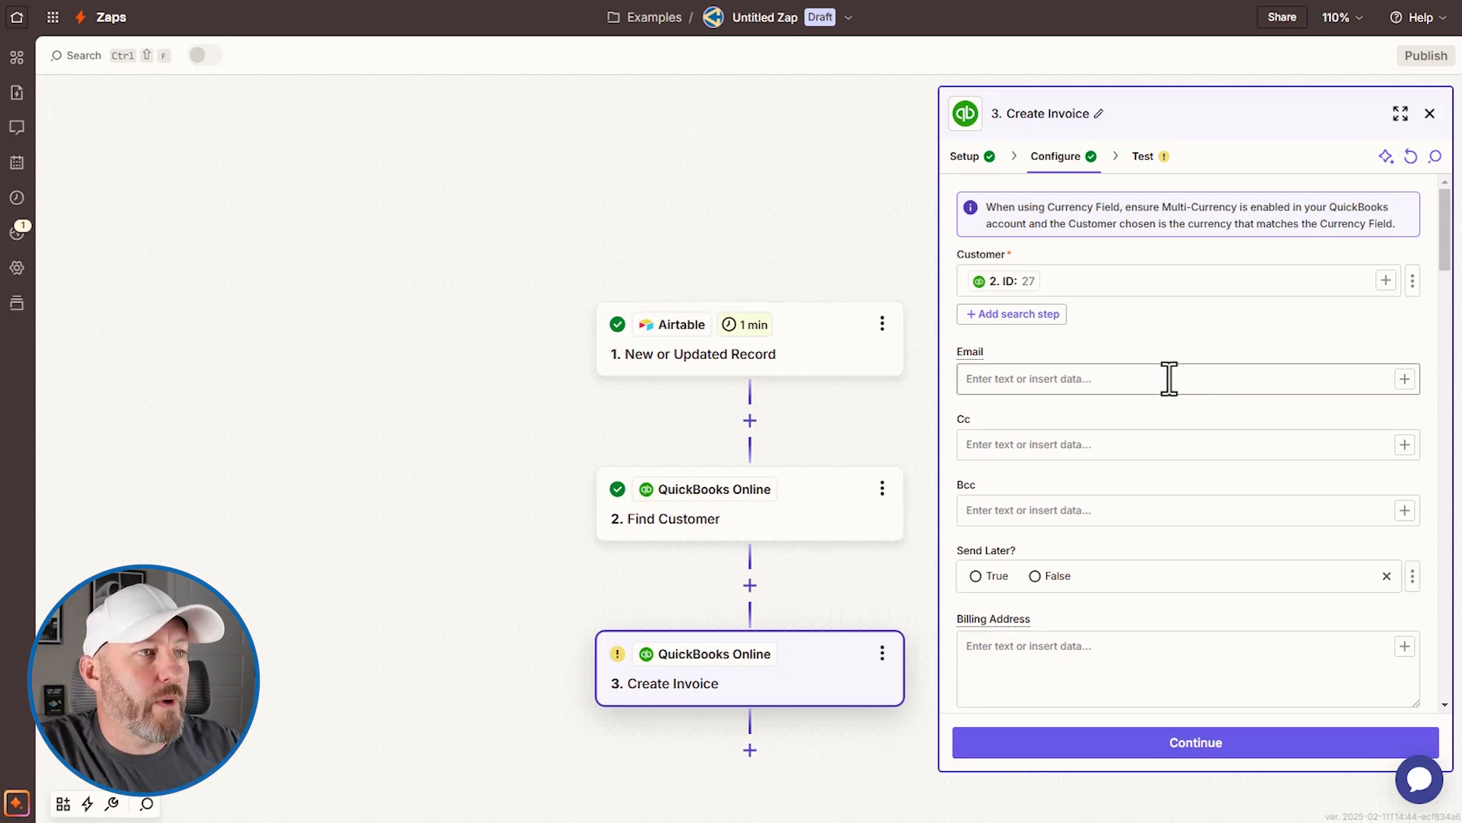
pyautogui.click(1064, 374)
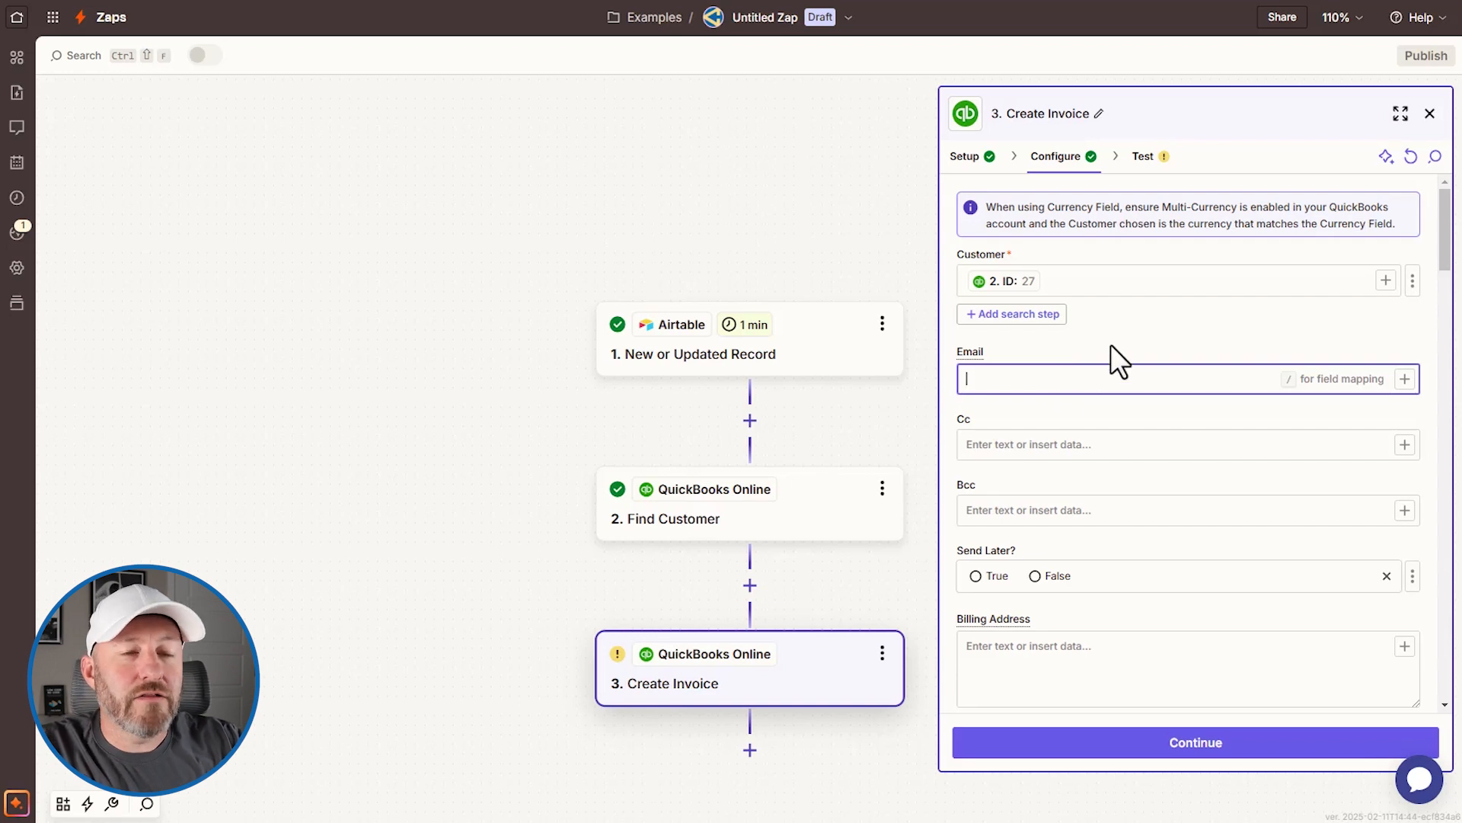
pyautogui.scroll(-3, 1162, 335)
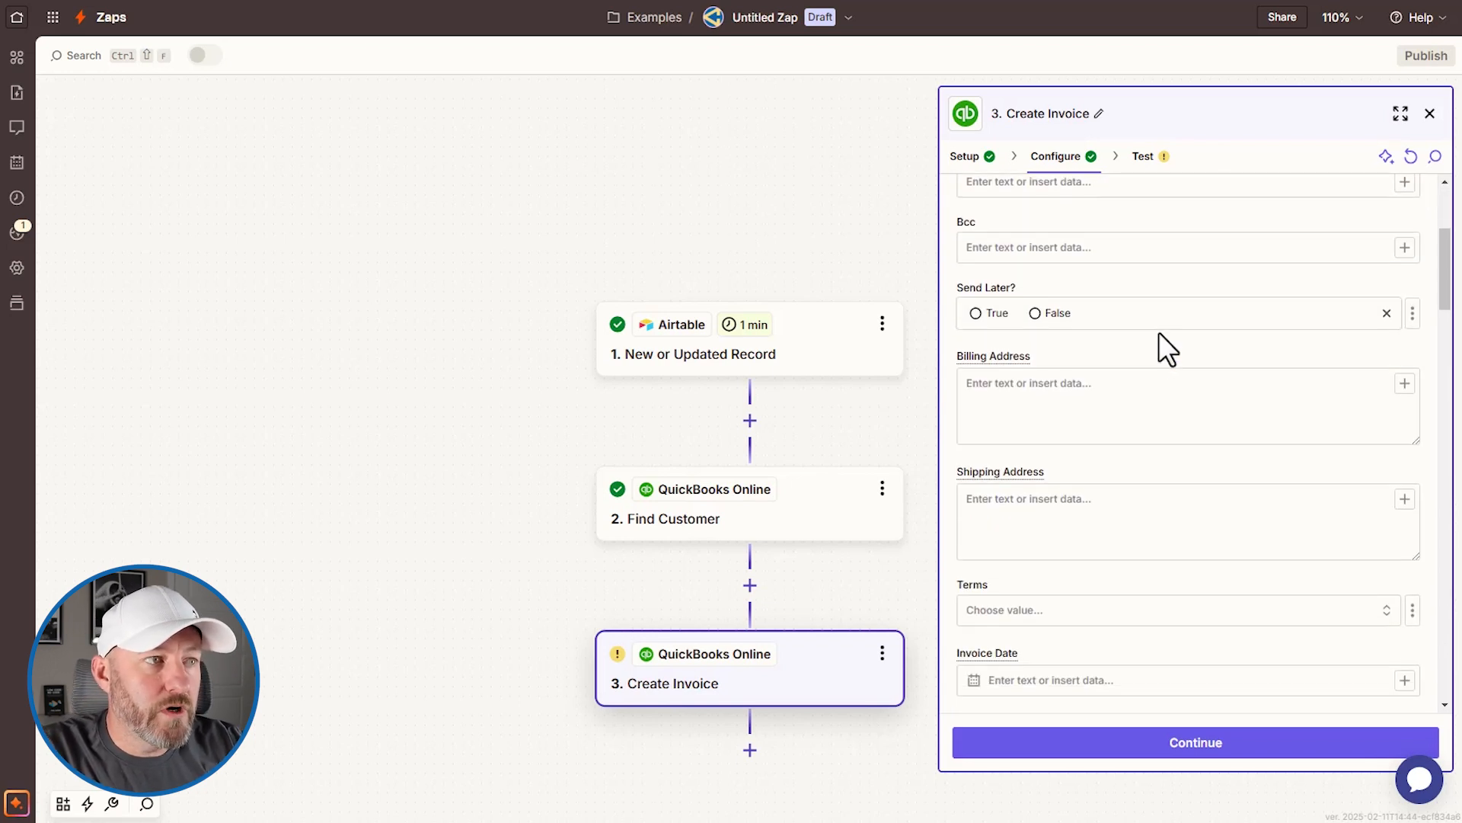
pyautogui.scroll(-1, 1080, 421)
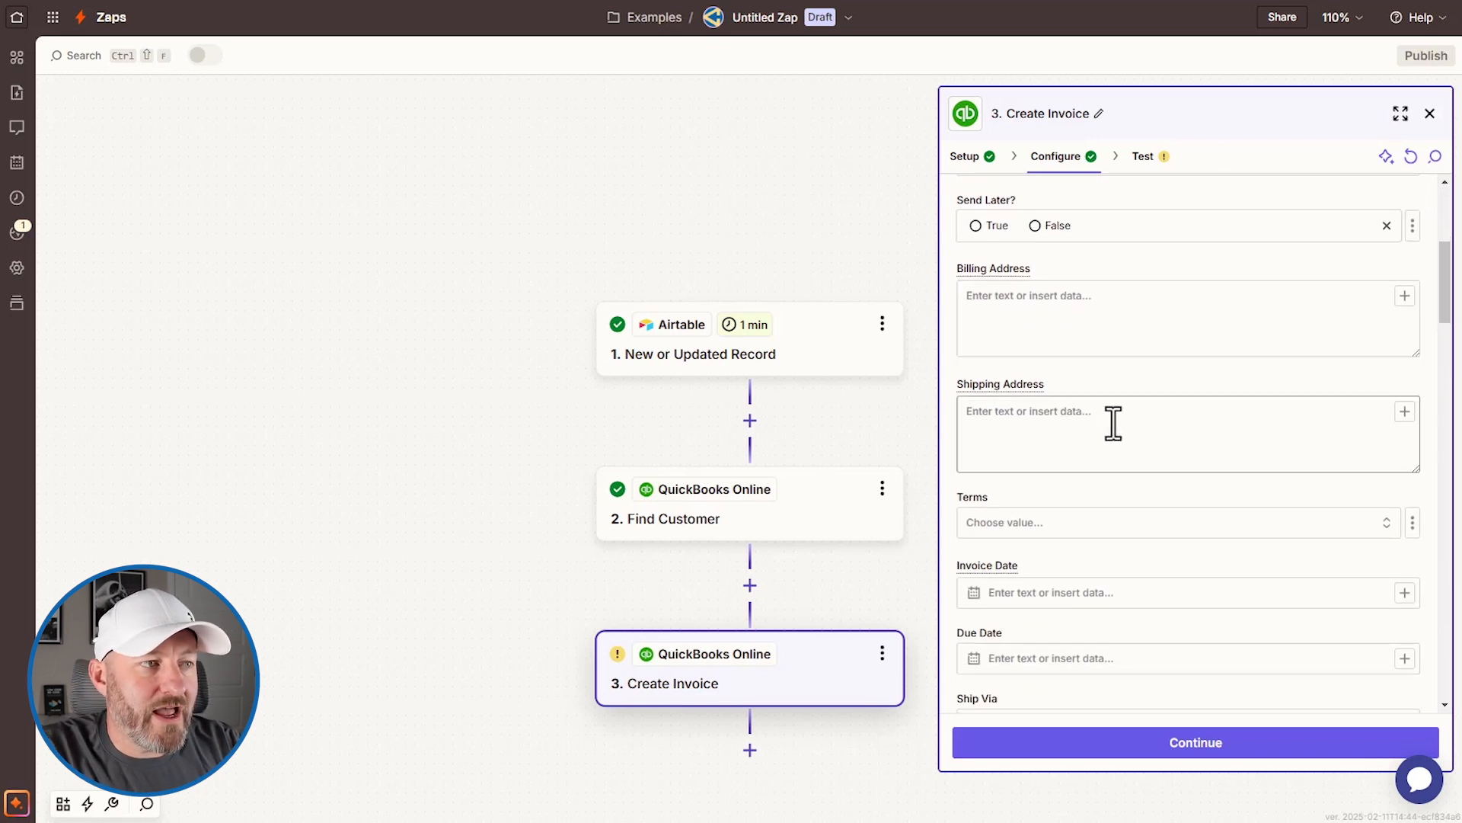
pyautogui.scroll(-3, 1113, 437)
pyautogui.click(1051, 333)
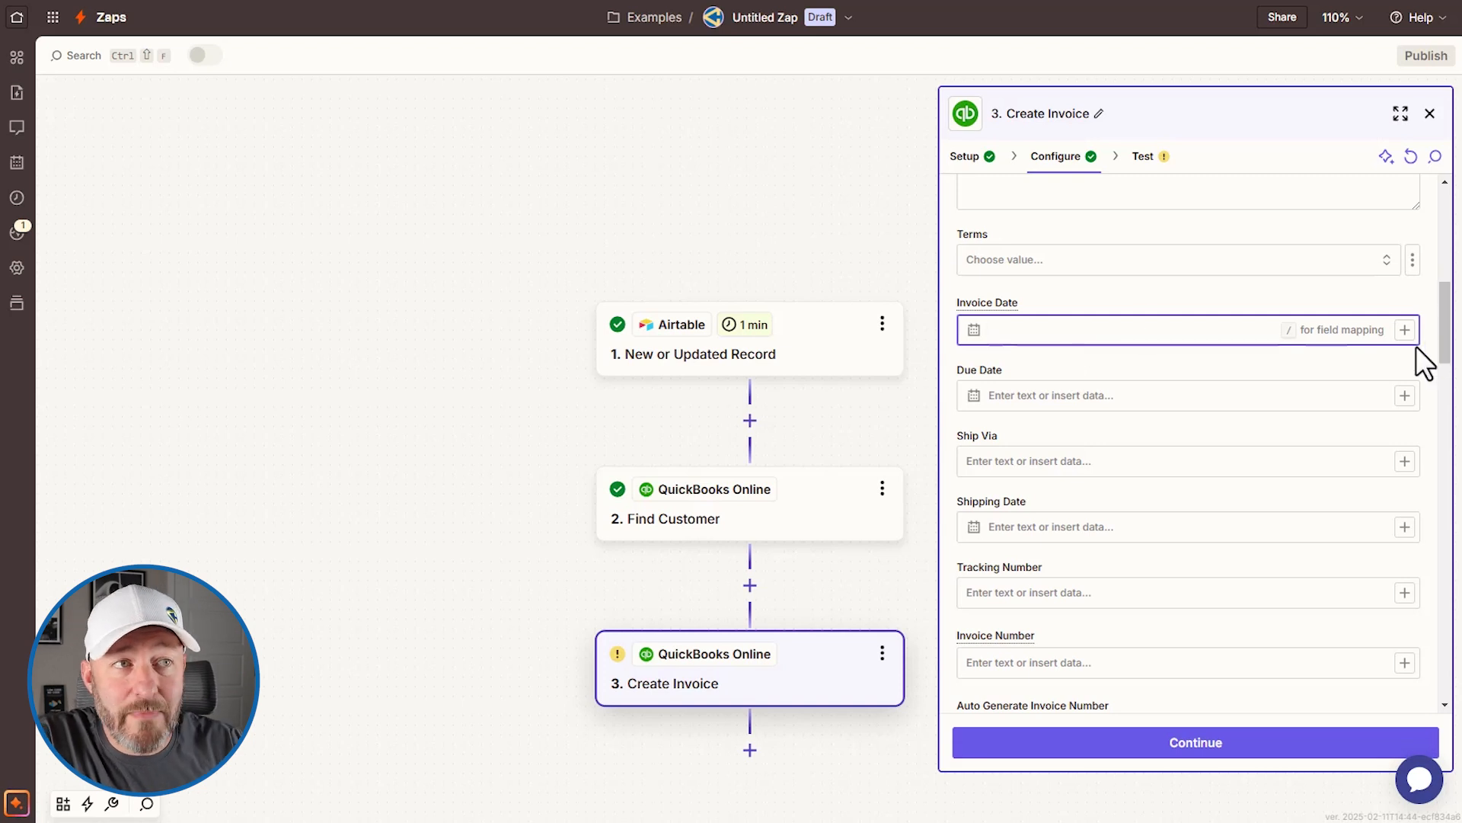
# Step: Map Airtable Invoice Date (2028-12-21) and Due Date (2029-01-20) into the invoice's date fields
pyautogui.click(1405, 330)
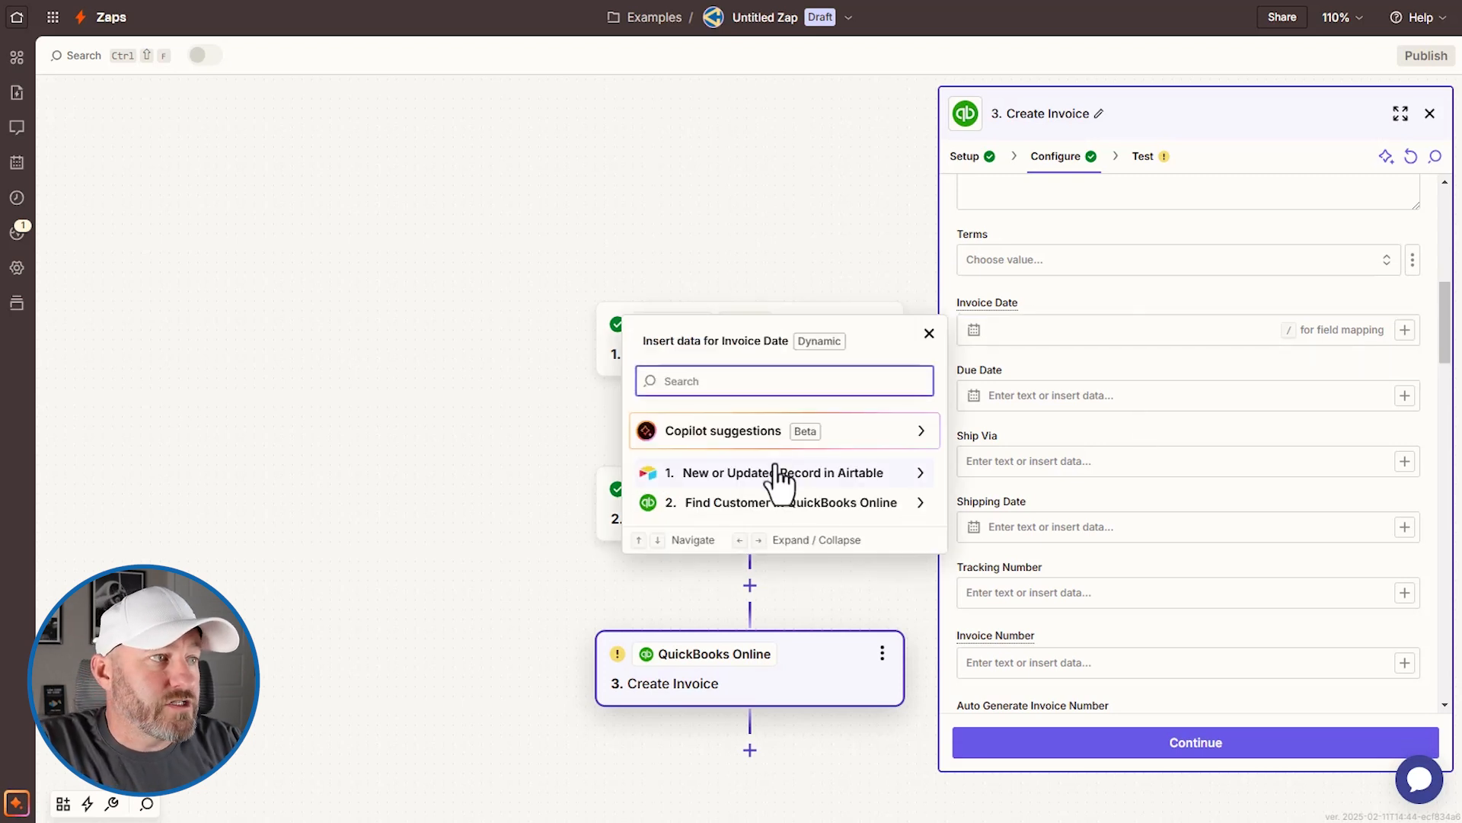
pyautogui.click(697, 474)
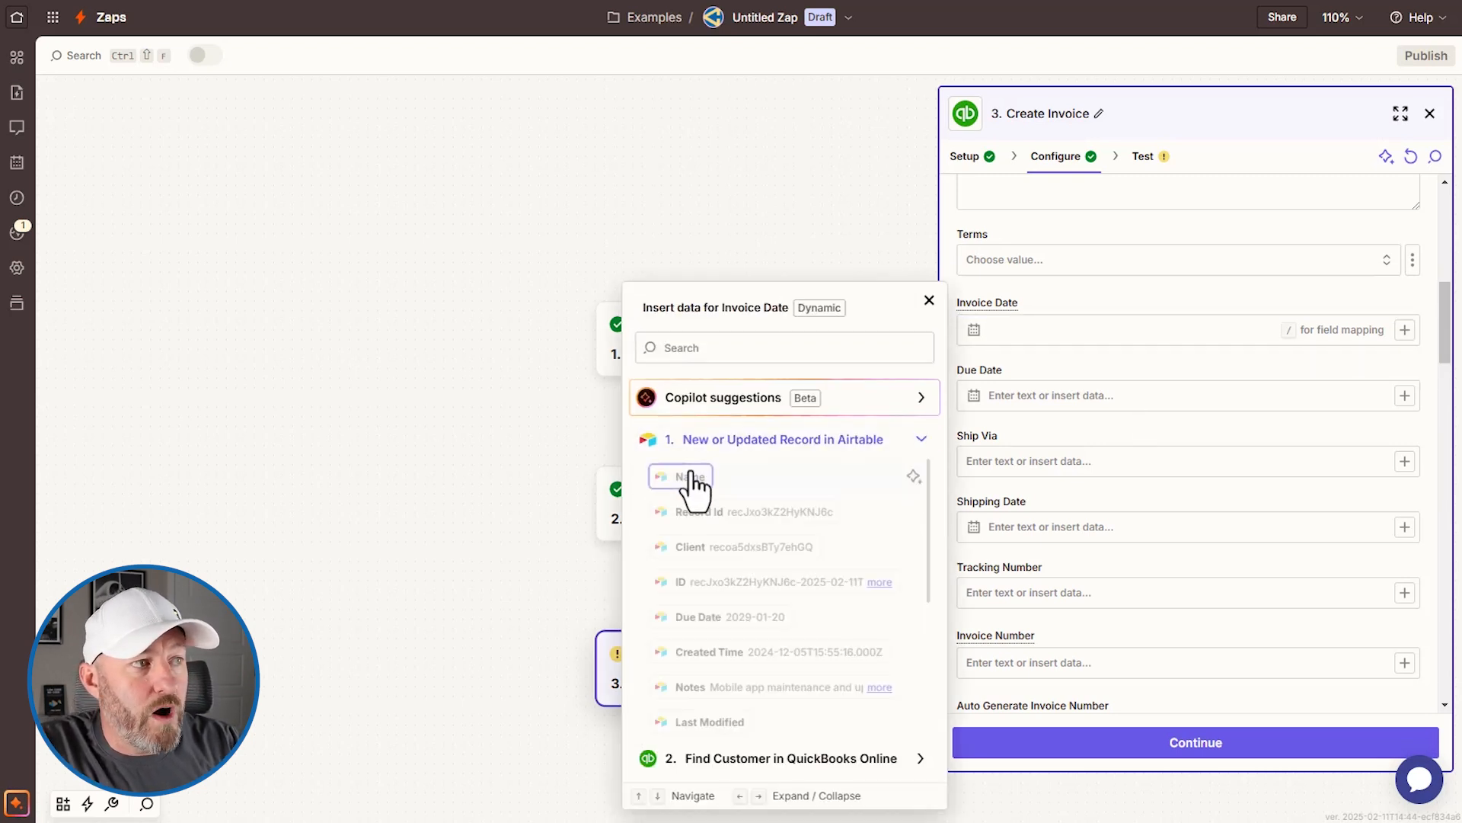
pyautogui.click(721, 347)
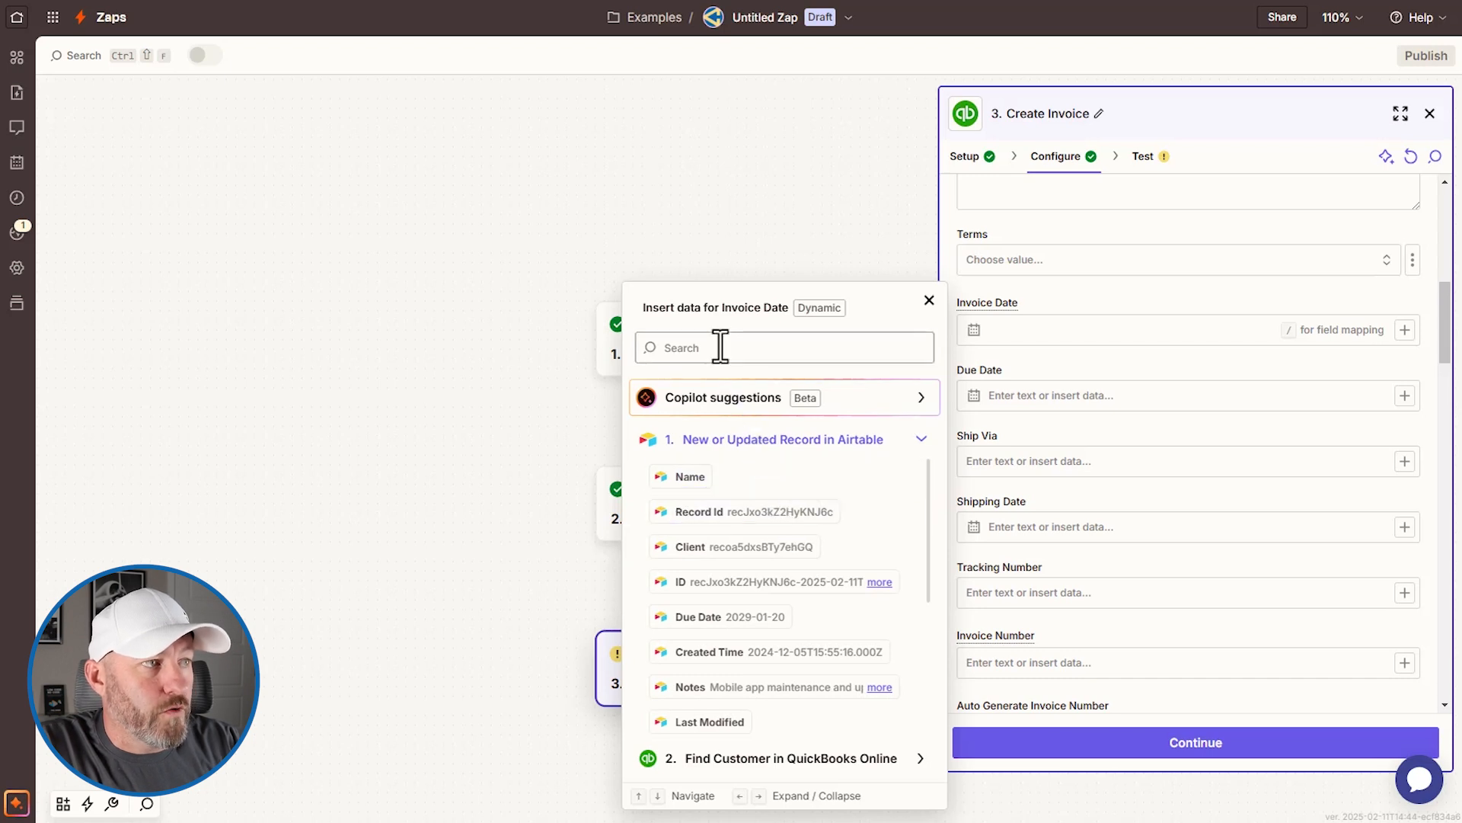
pyautogui.write('date')
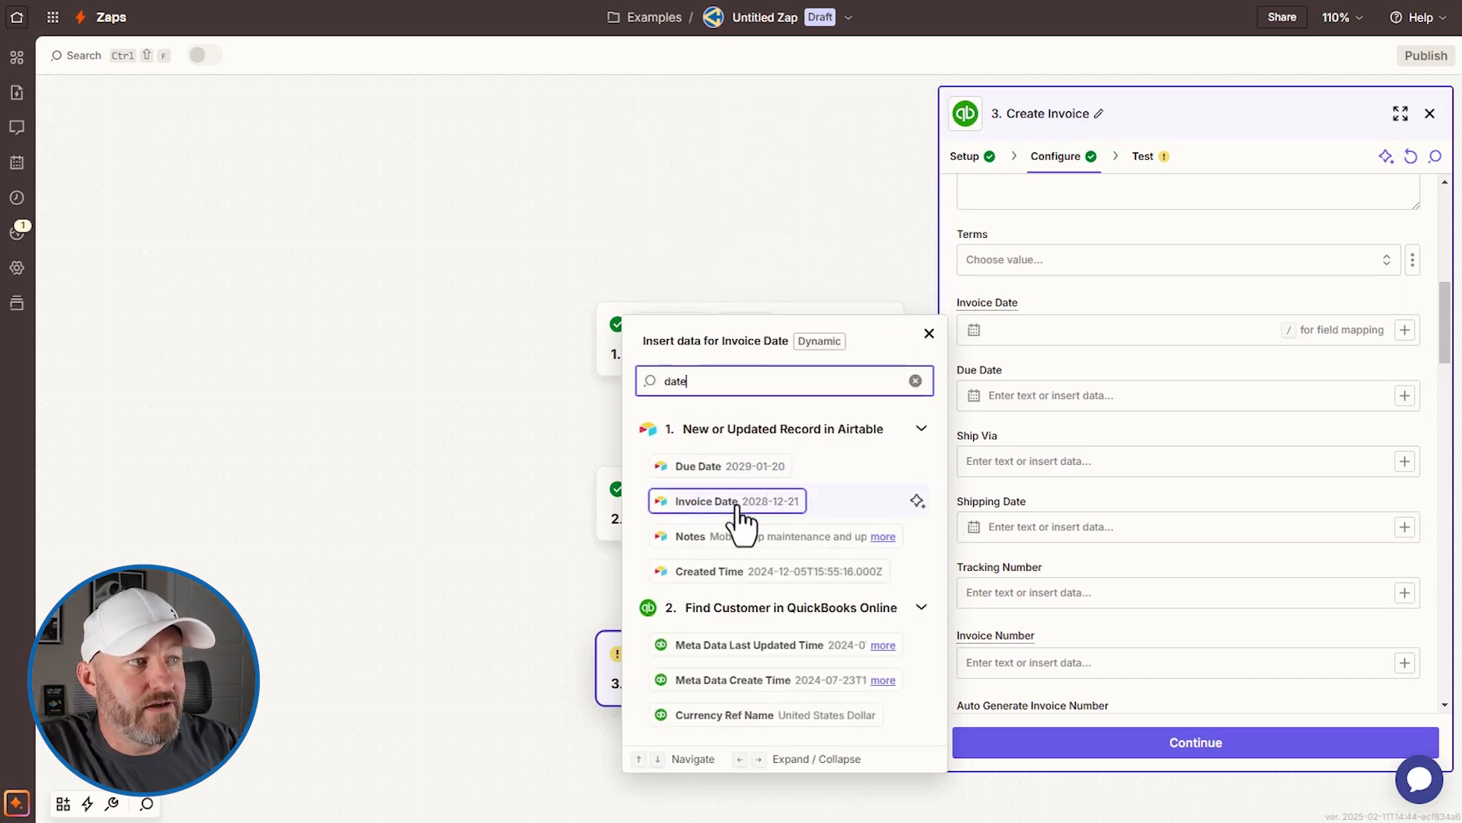
pyautogui.click(782, 508)
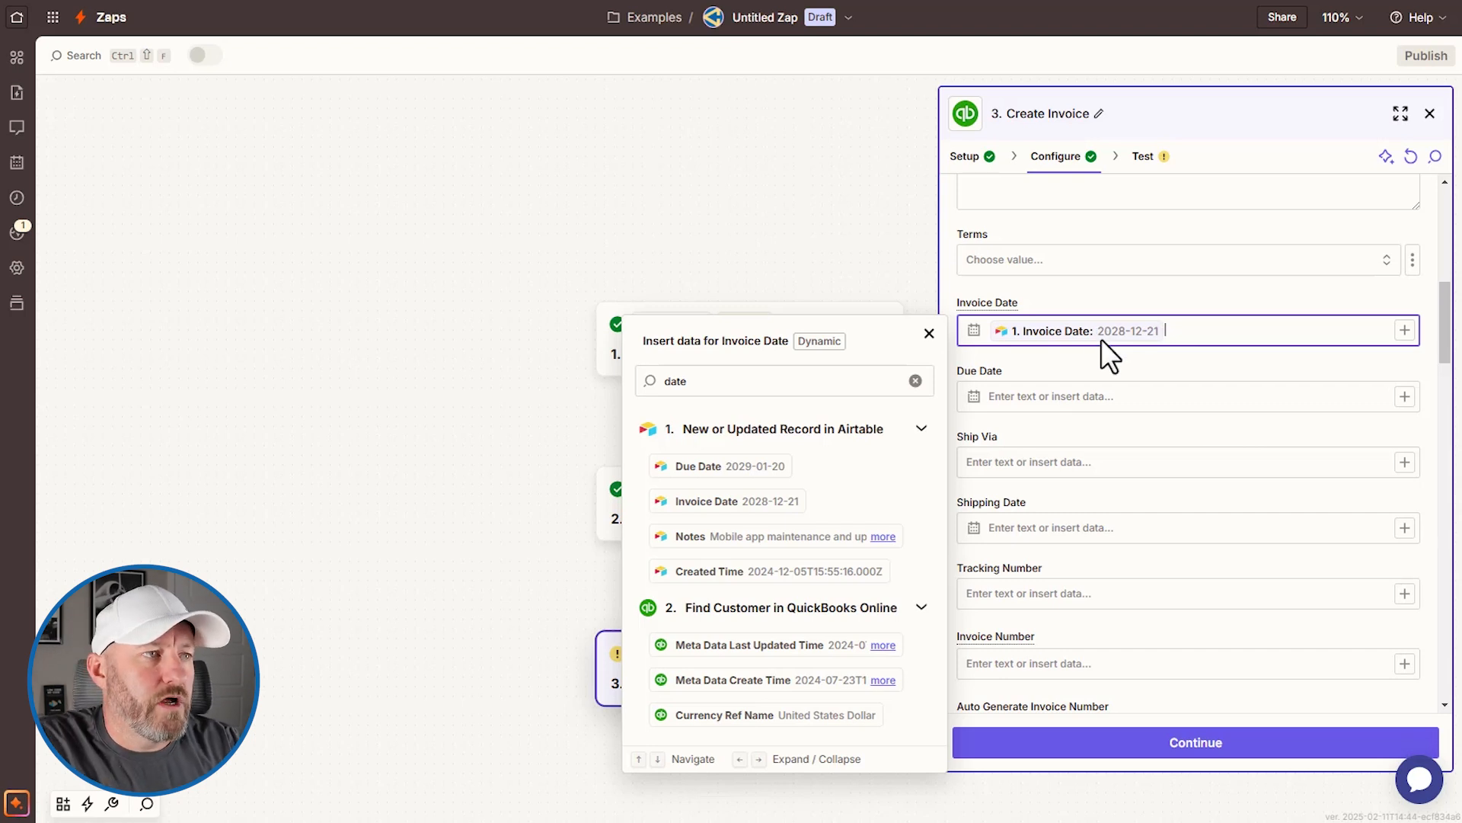
pyautogui.click(1067, 394)
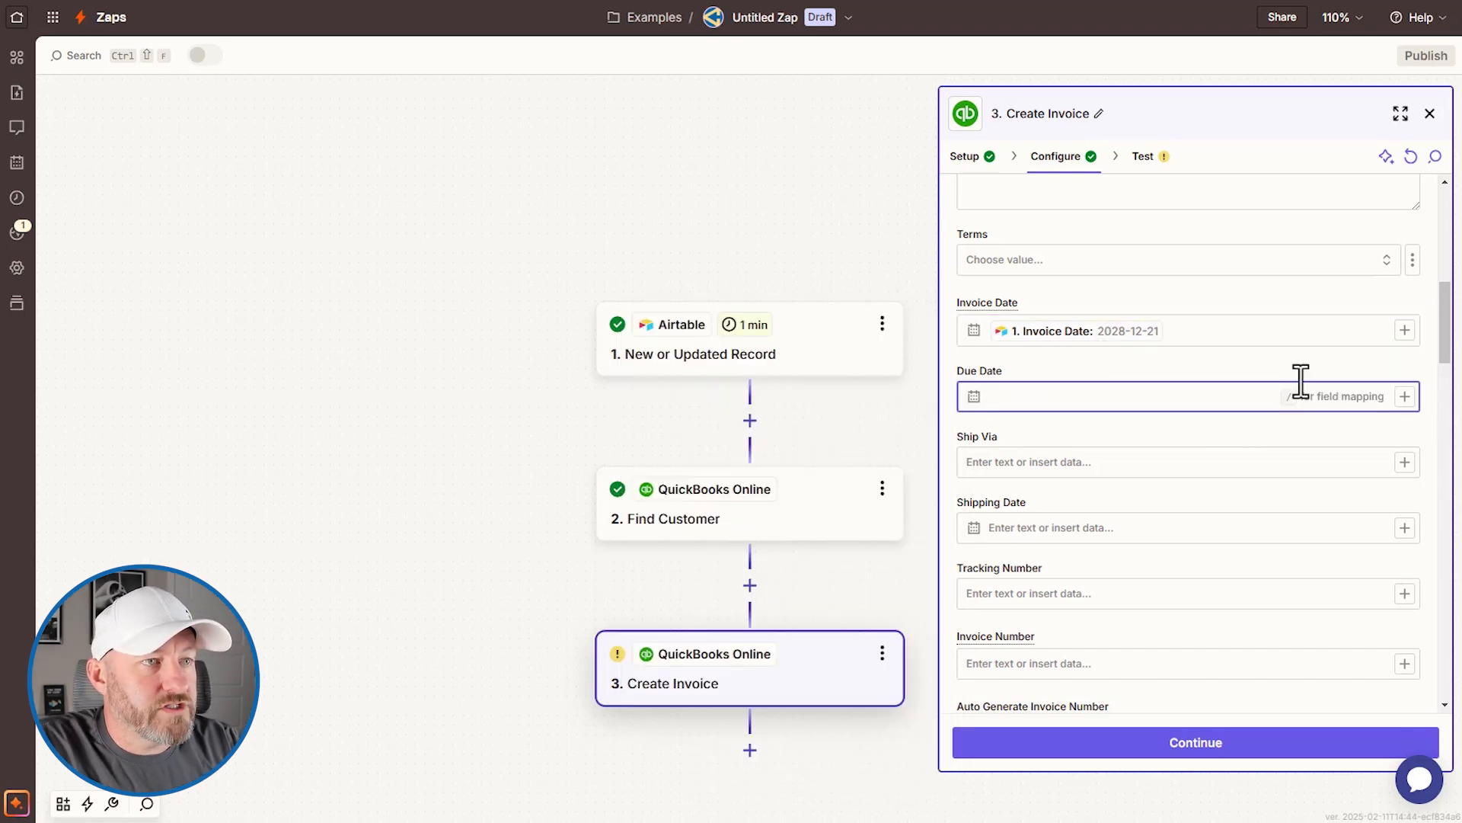
pyautogui.click(1404, 396)
pyautogui.write('date')
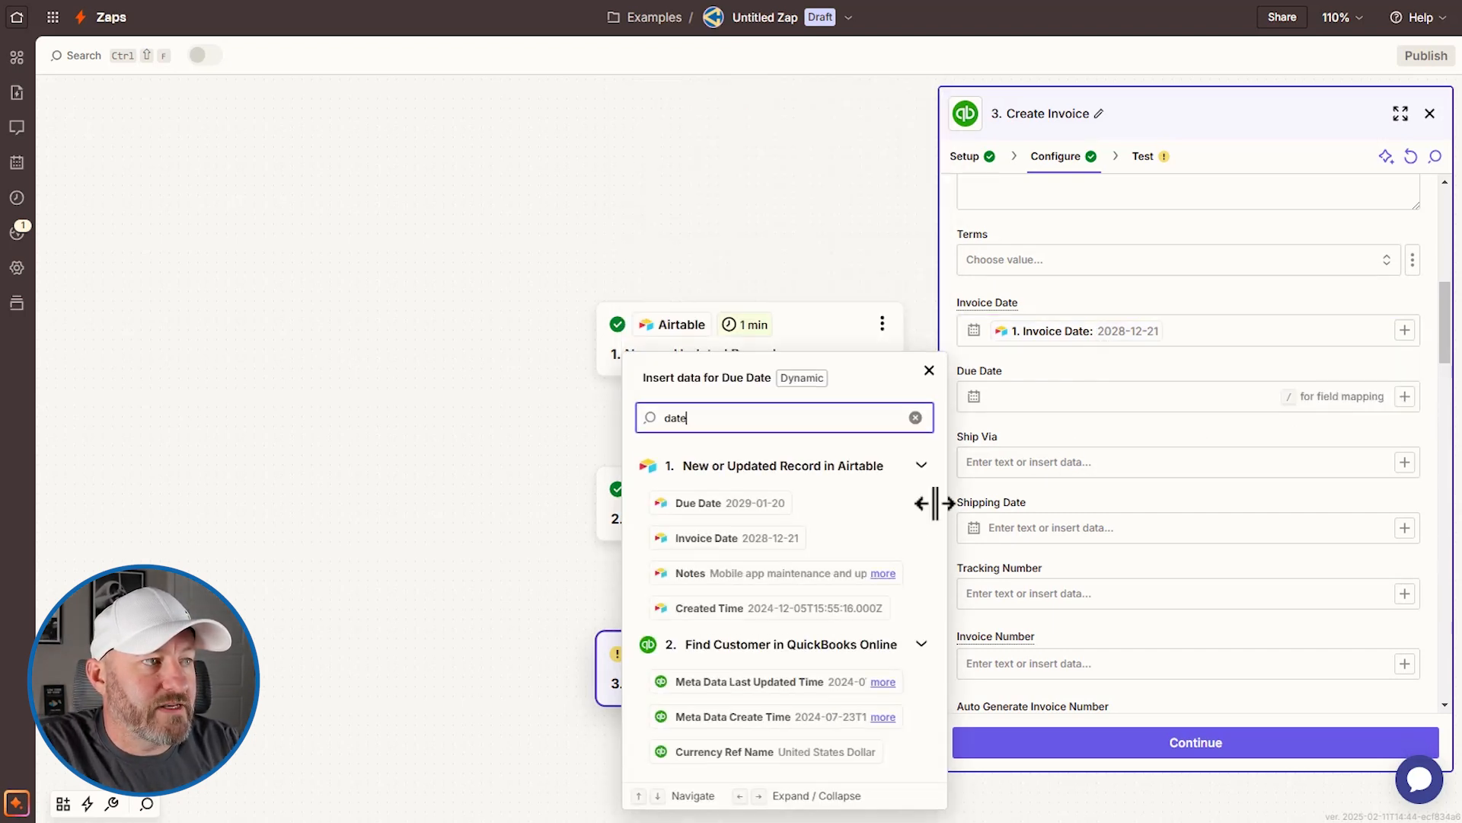
pyautogui.click(754, 508)
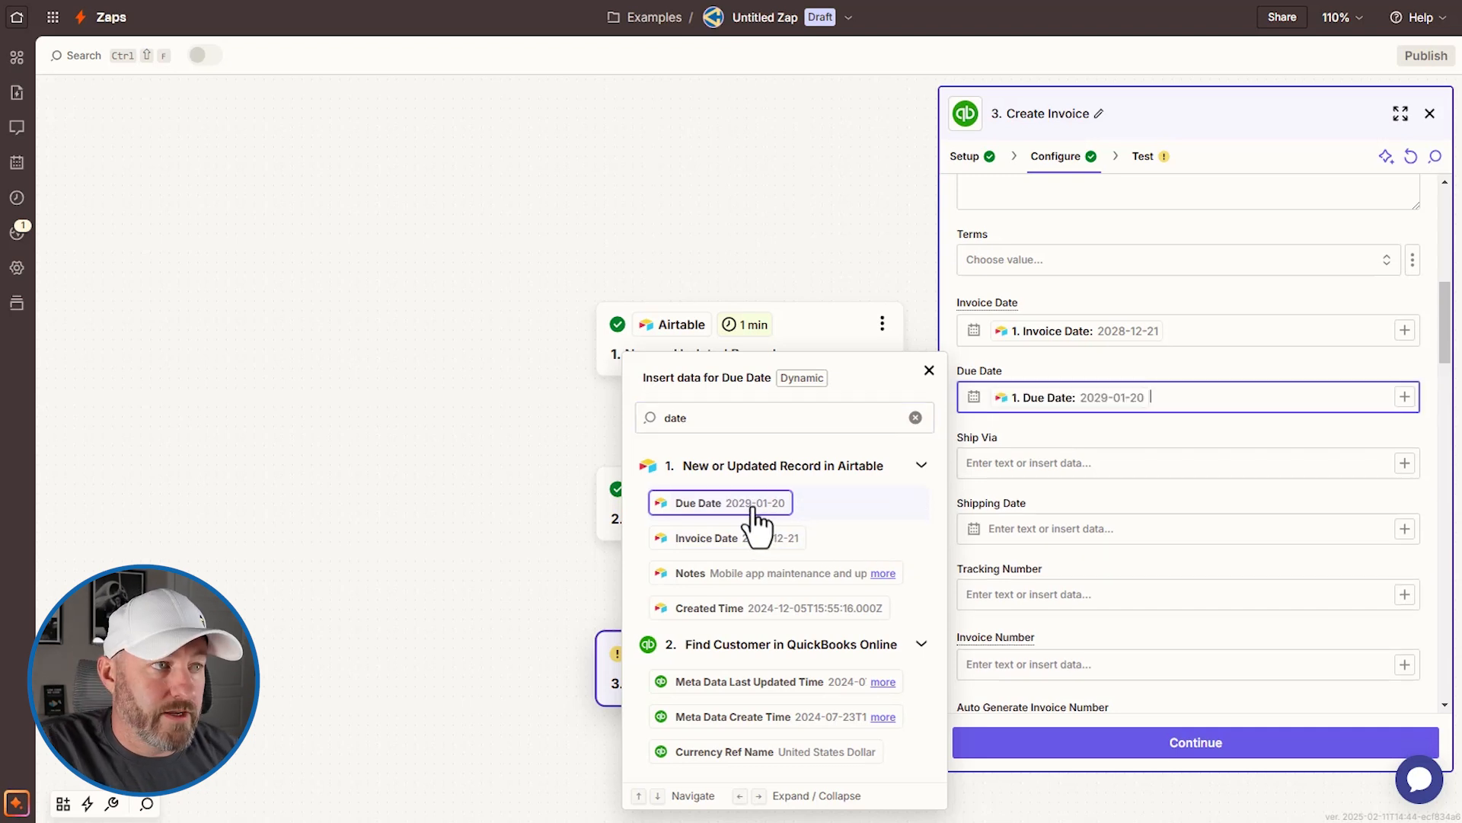
pyautogui.click(1129, 429)
pyautogui.scroll(-4, 1140, 449)
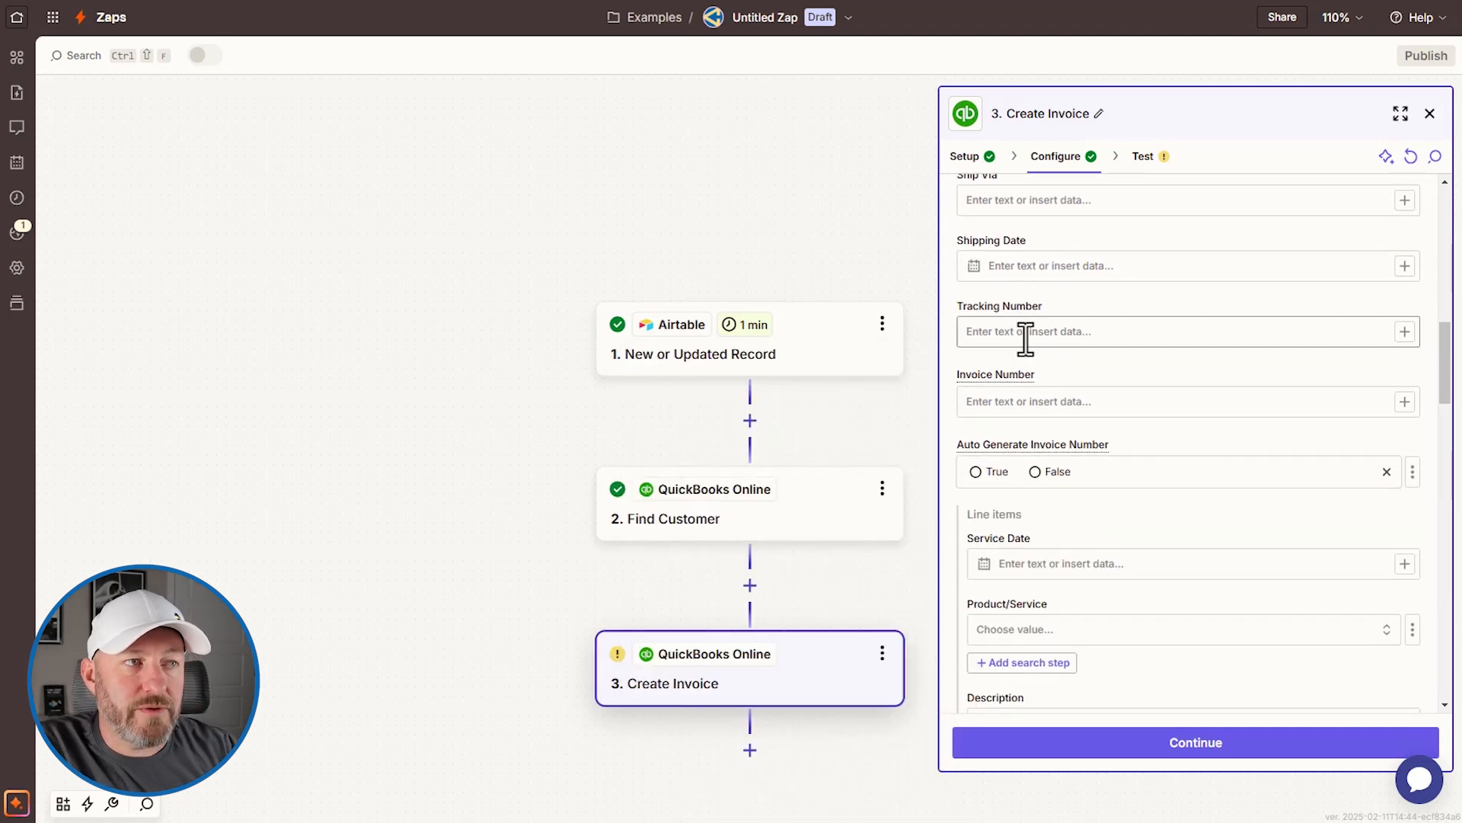
# Step: Leave the line item Description empty and bring up insert-data choices for Amount
pyautogui.scroll(-1, 1169, 419)
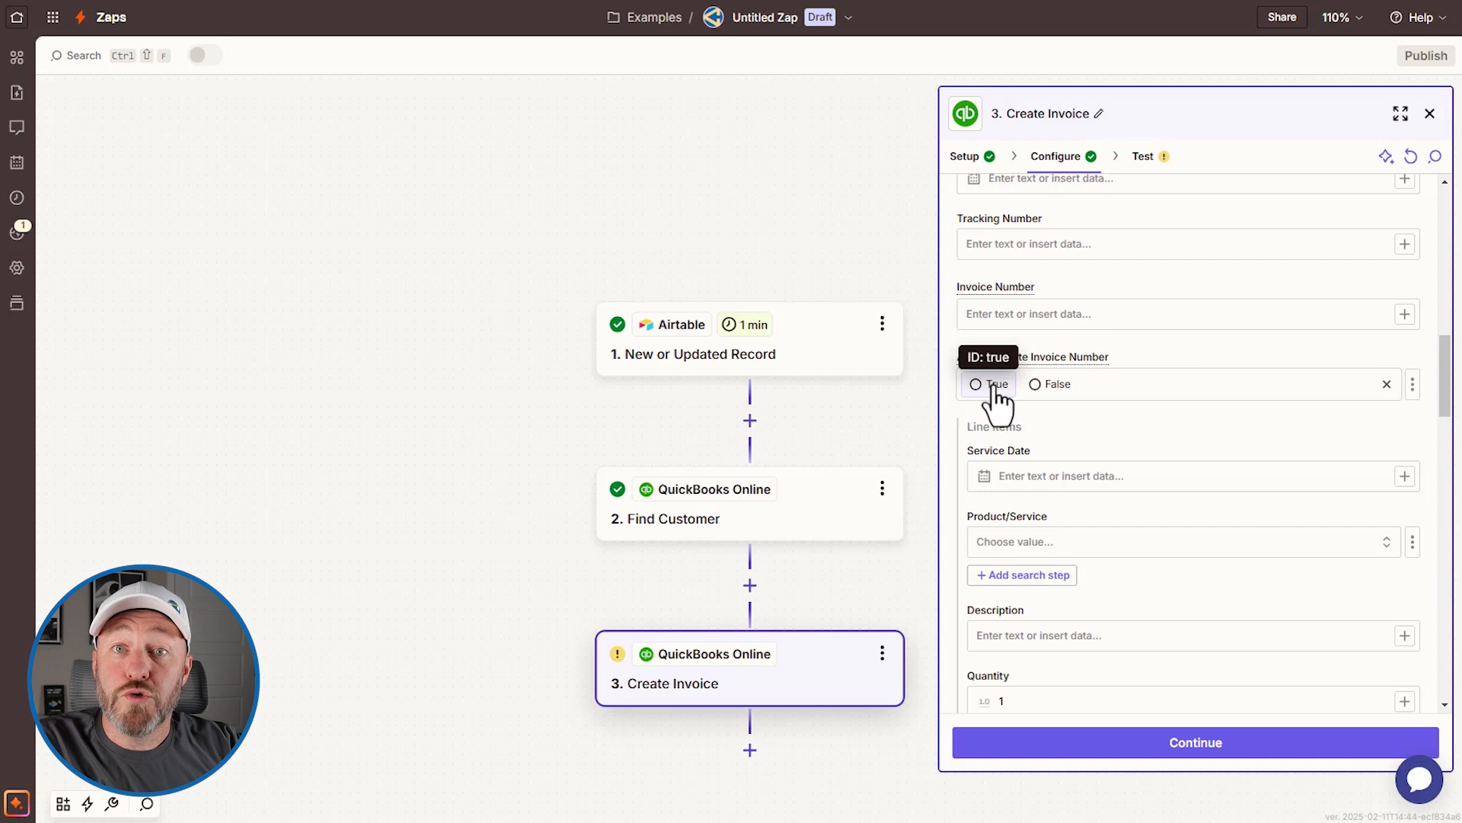
pyautogui.scroll(-2, 1142, 396)
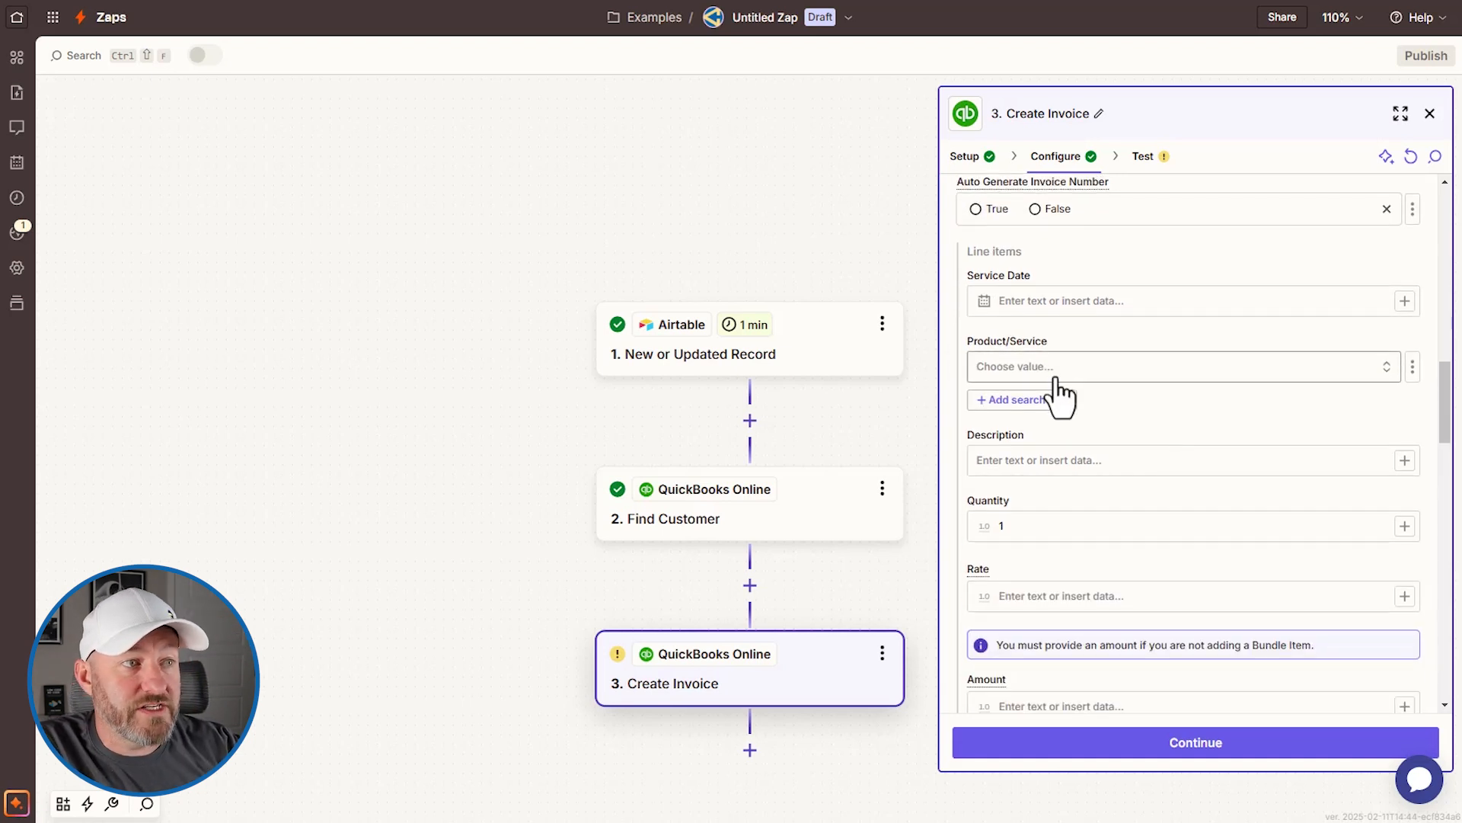
pyautogui.click(1124, 466)
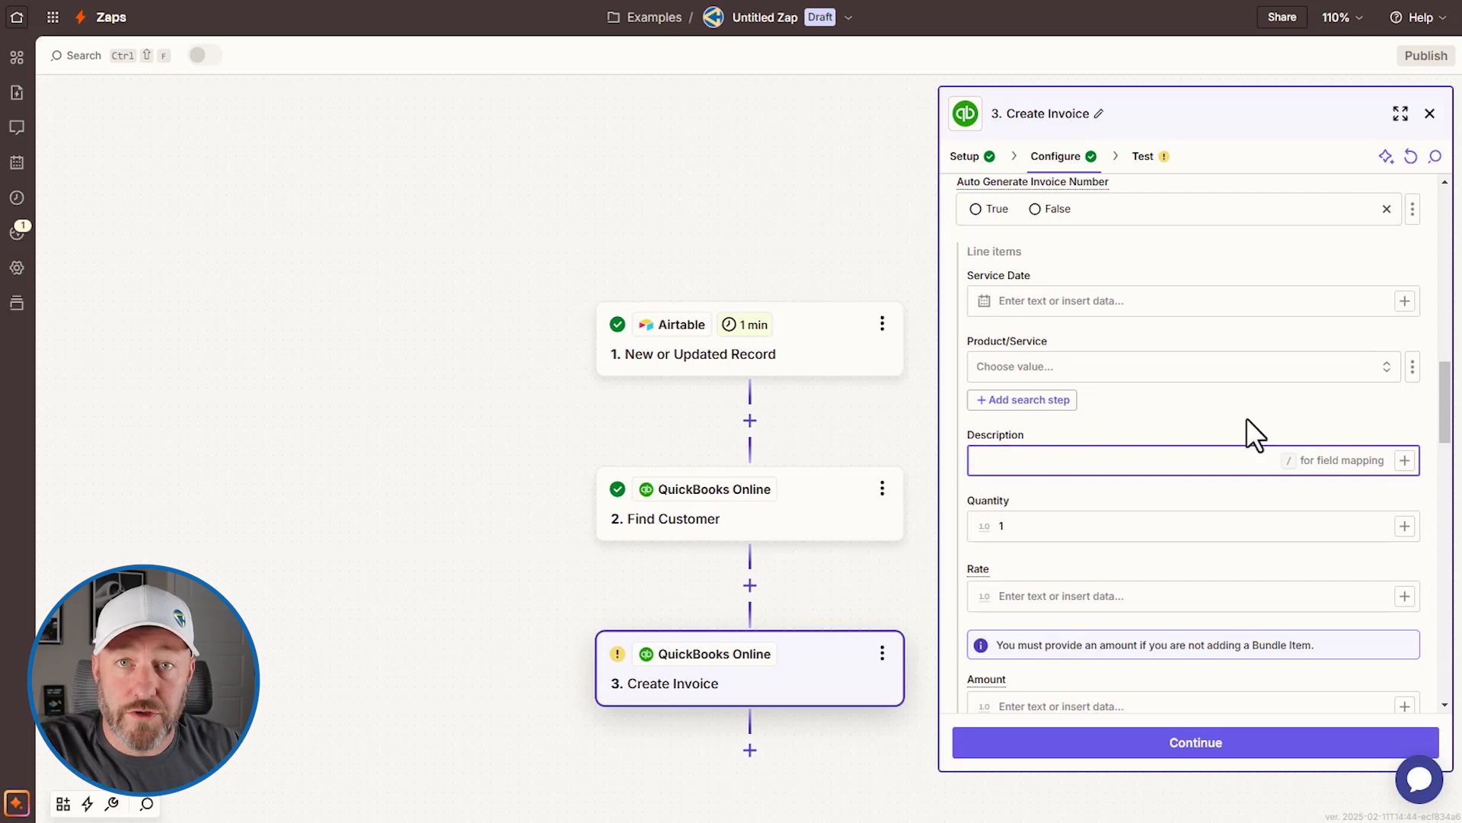
pyautogui.click(1186, 497)
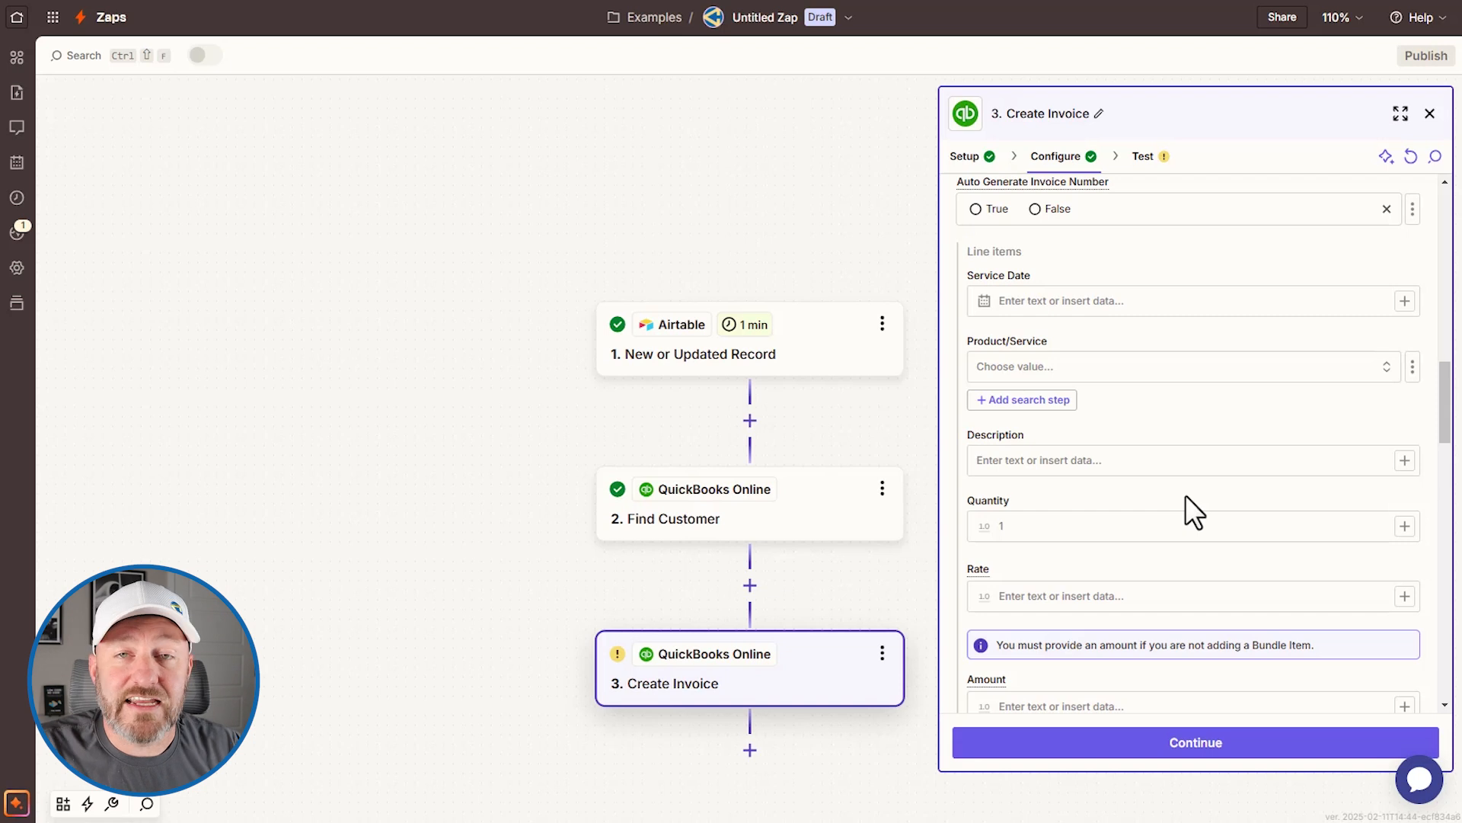
pyautogui.scroll(-2, 1208, 481)
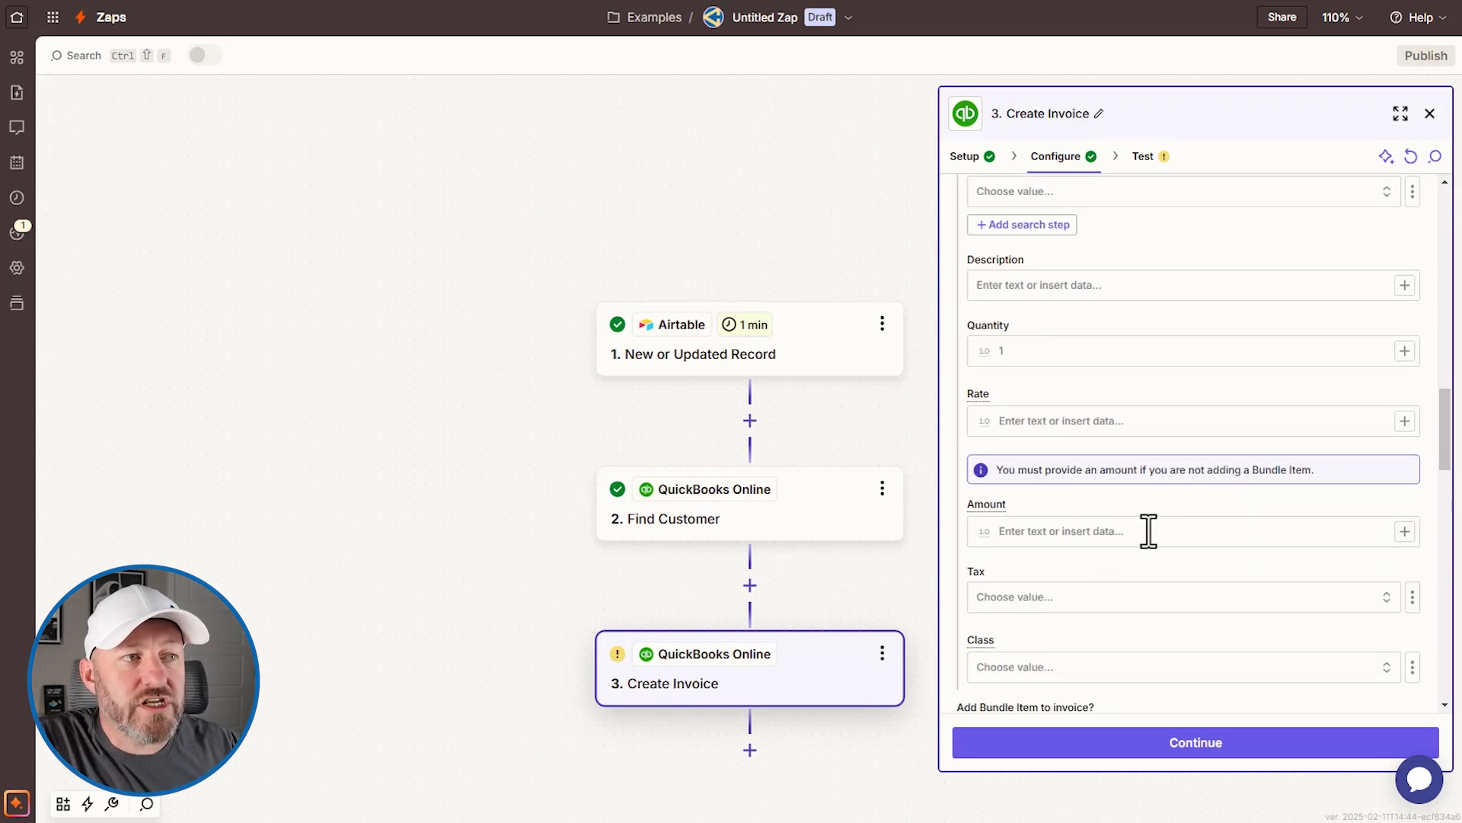
pyautogui.click(1135, 538)
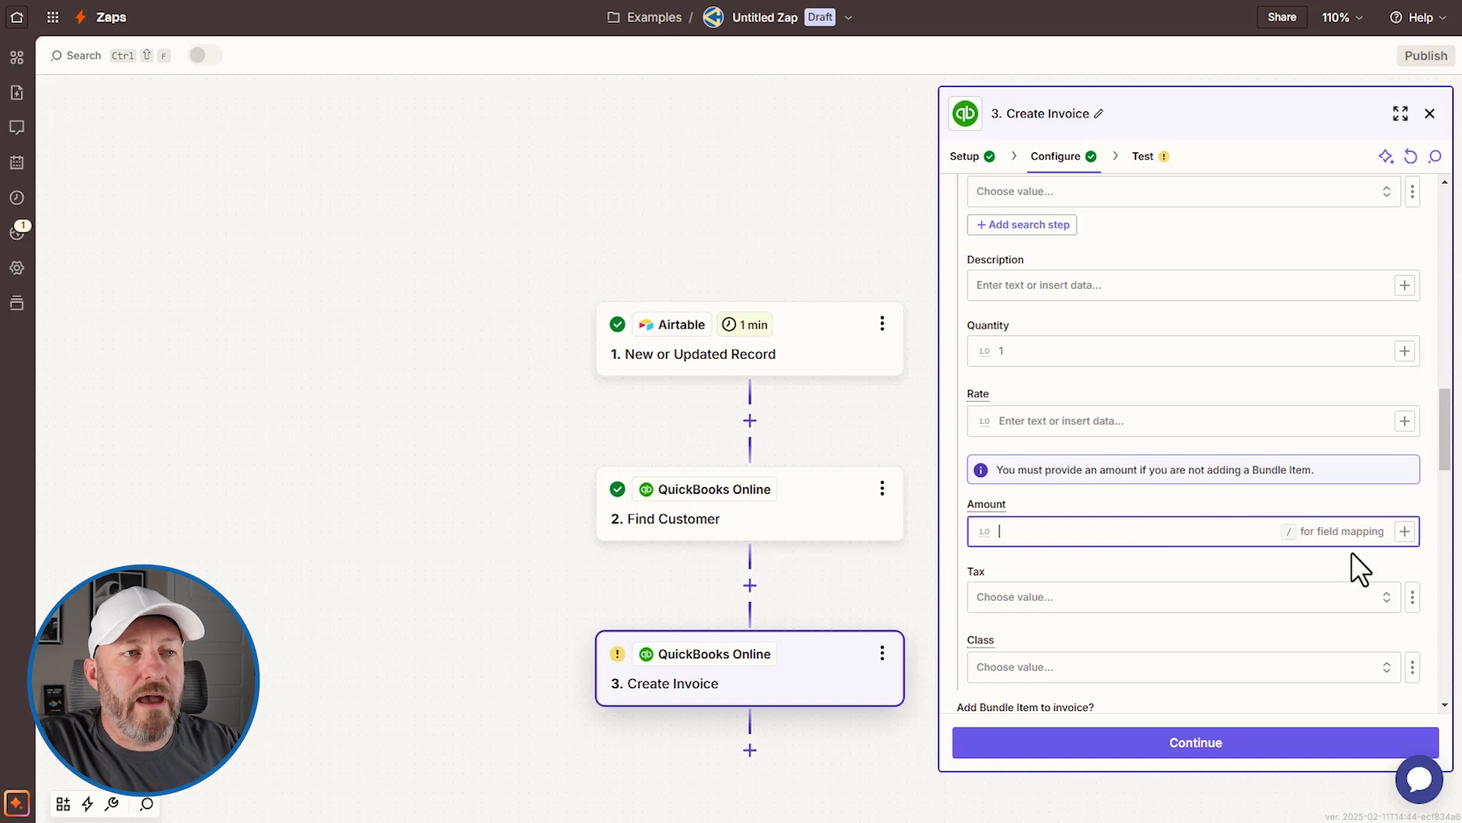
pyautogui.click(1405, 531)
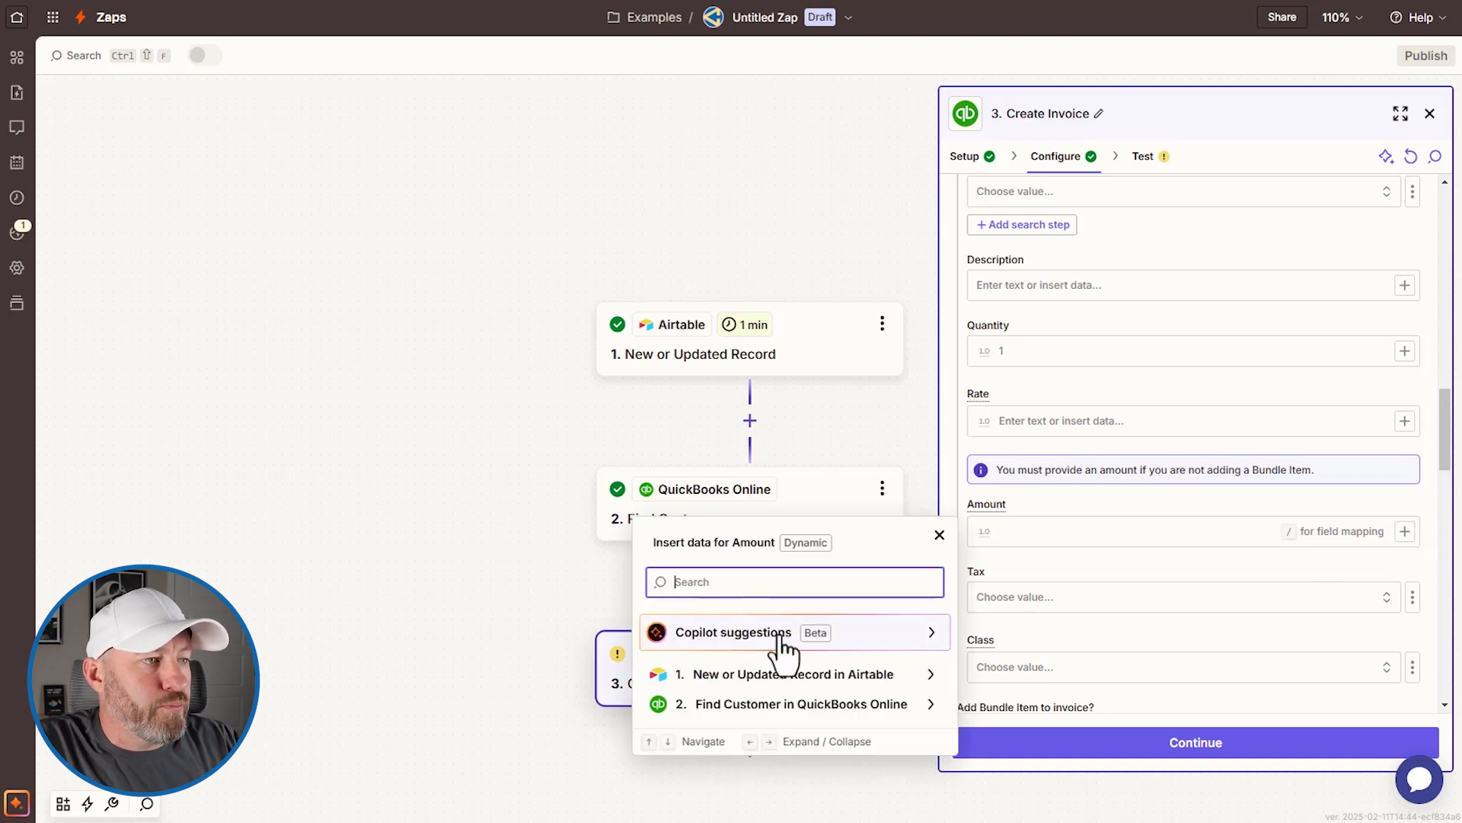
# Step: Map the Airtable Total Amount (135000) into the line item Amount, leaving Make Recurring False
pyautogui.click(785, 674)
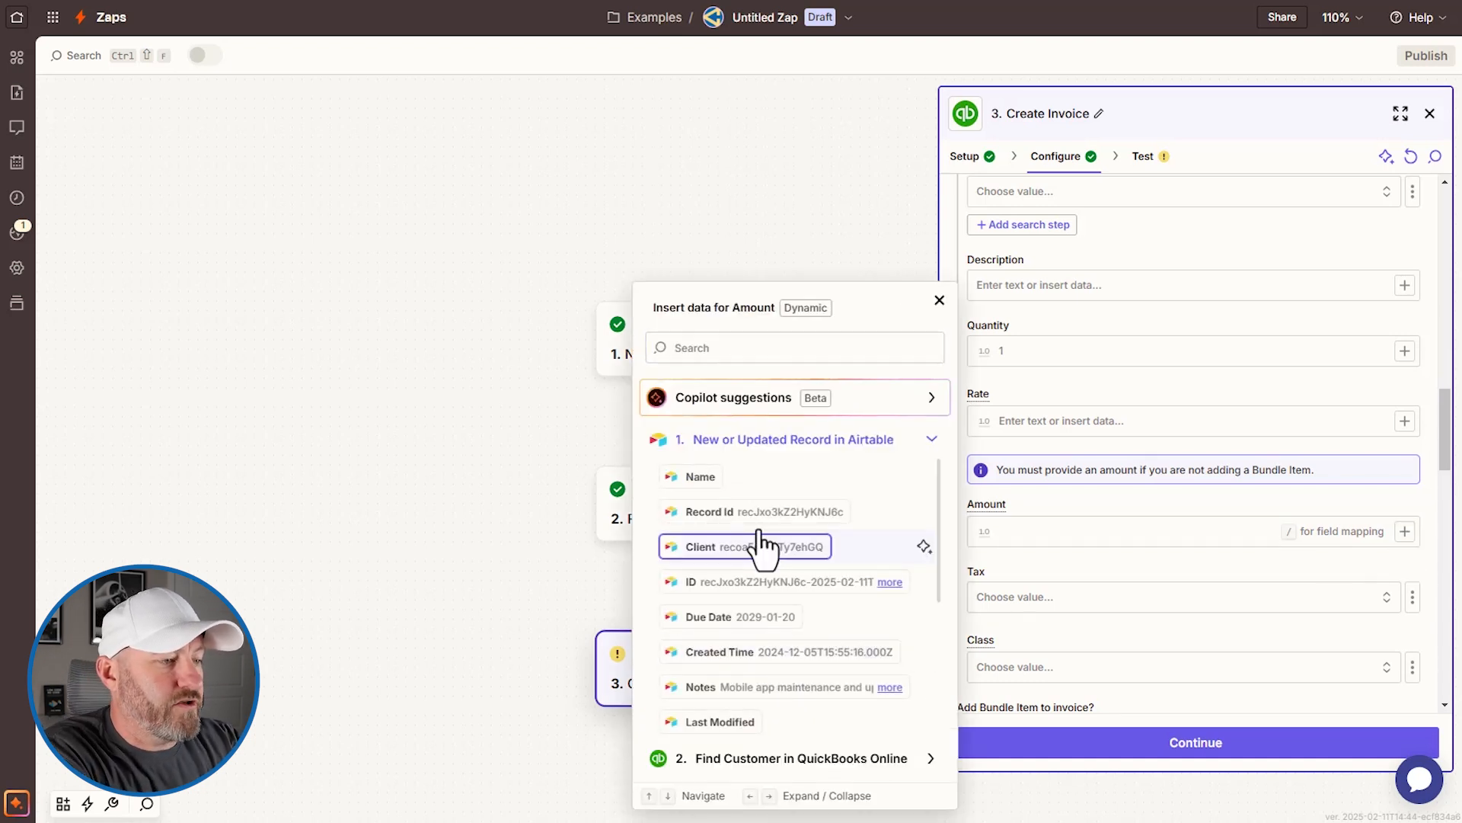
pyautogui.write('tot')
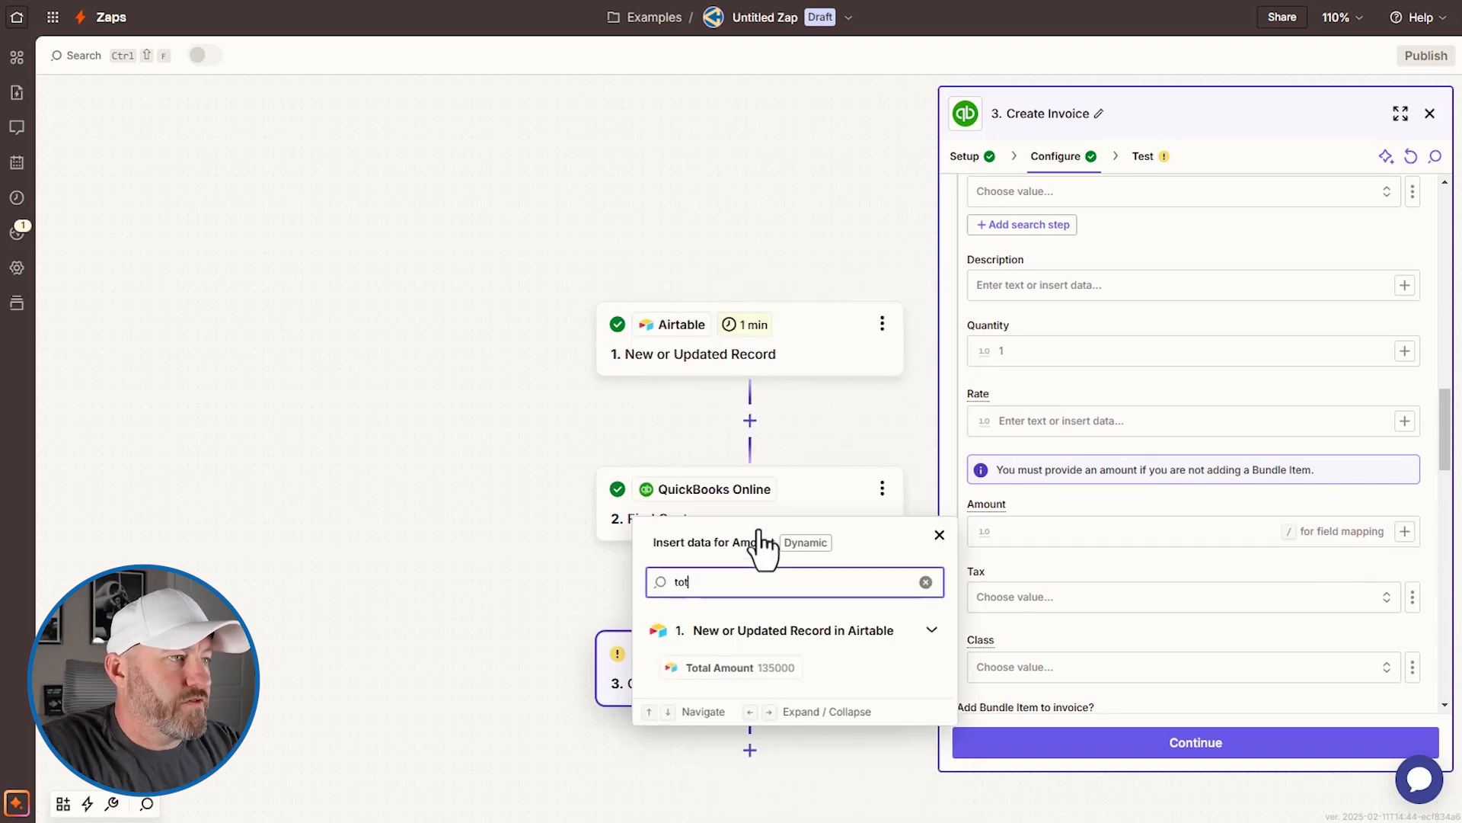
pyautogui.click(725, 667)
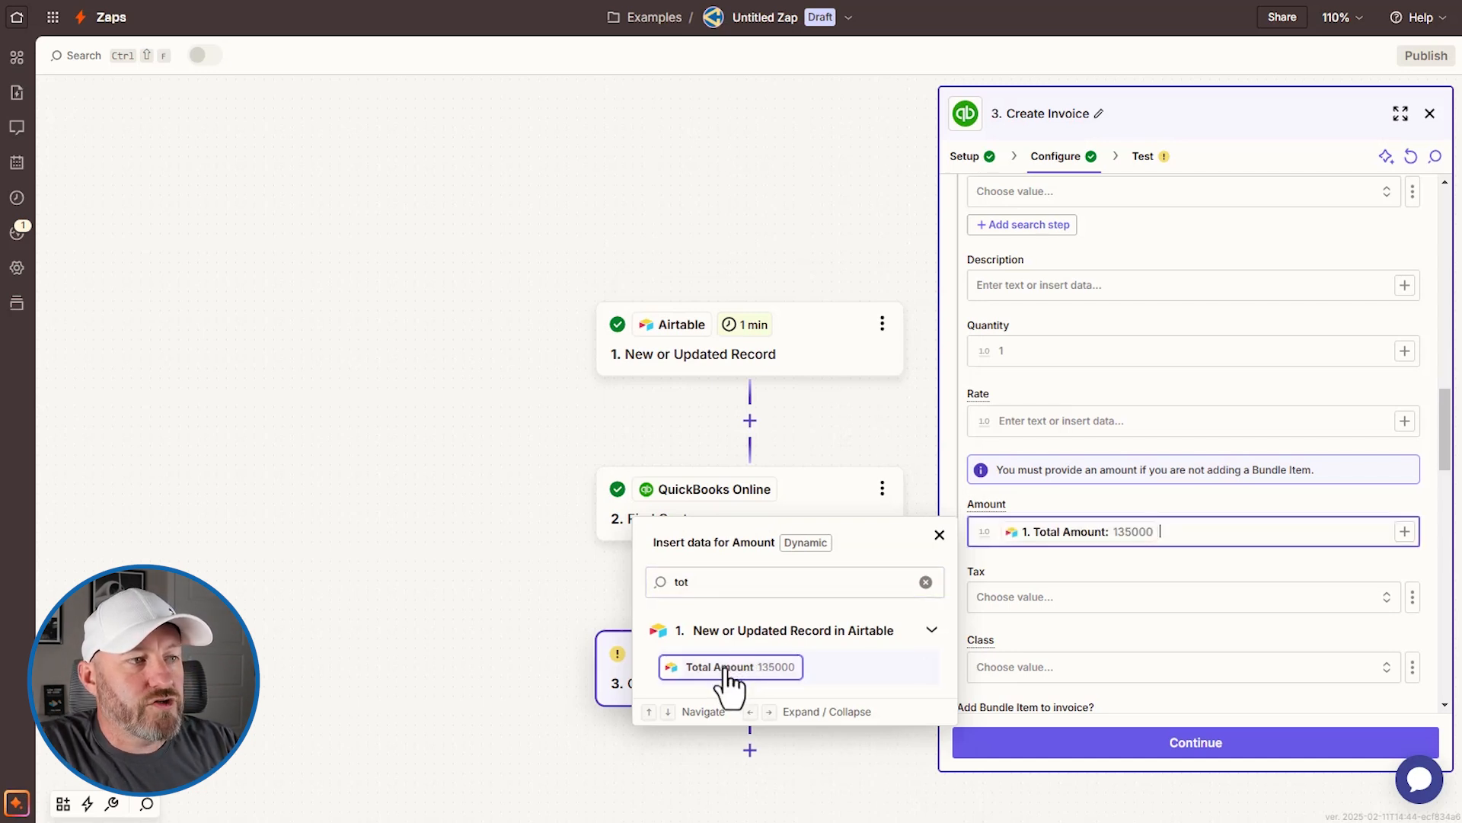
pyautogui.click(1171, 566)
pyautogui.scroll(-5, 1172, 565)
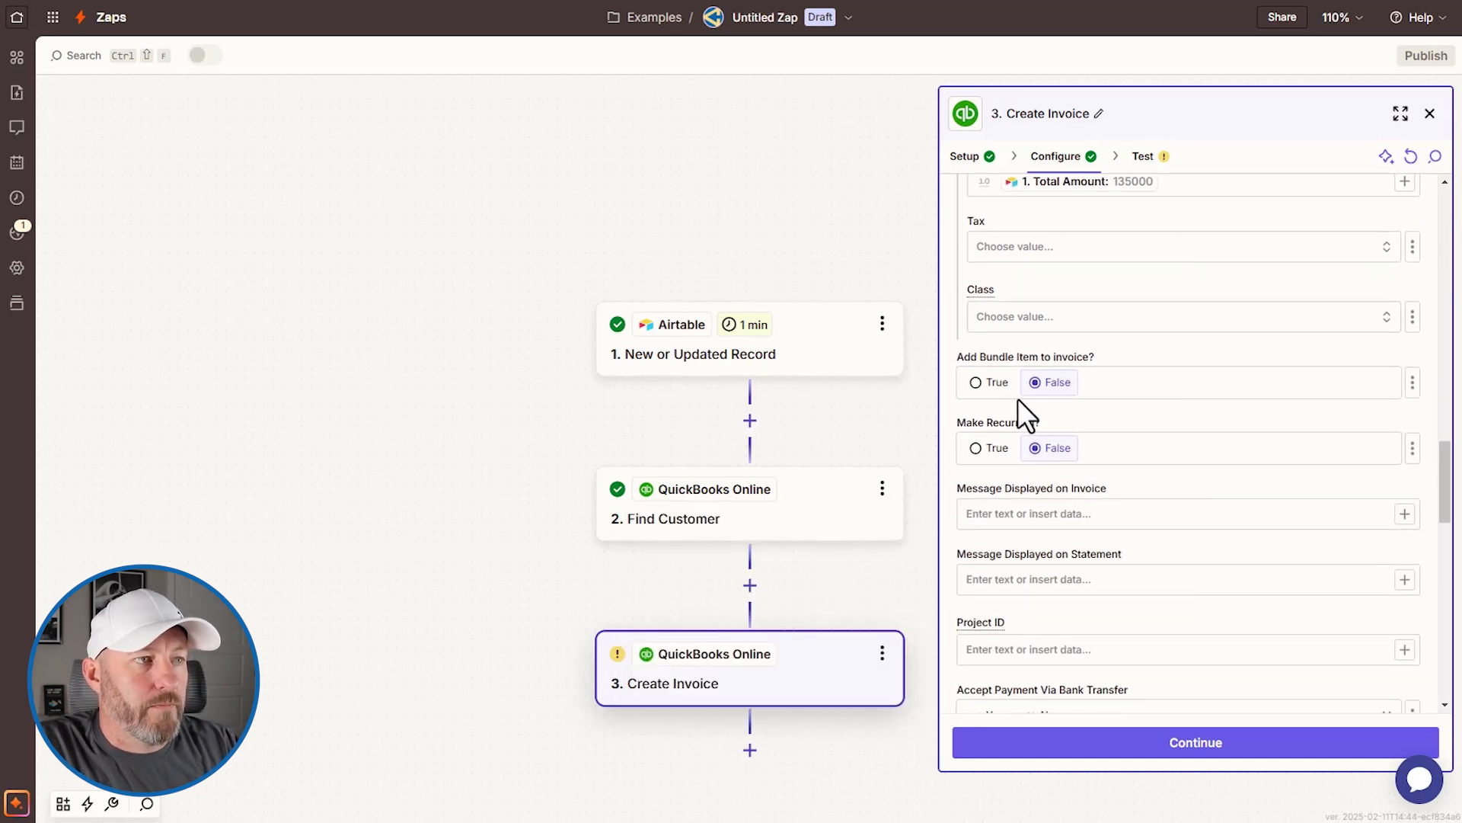
pyautogui.scroll(-4, 1219, 518)
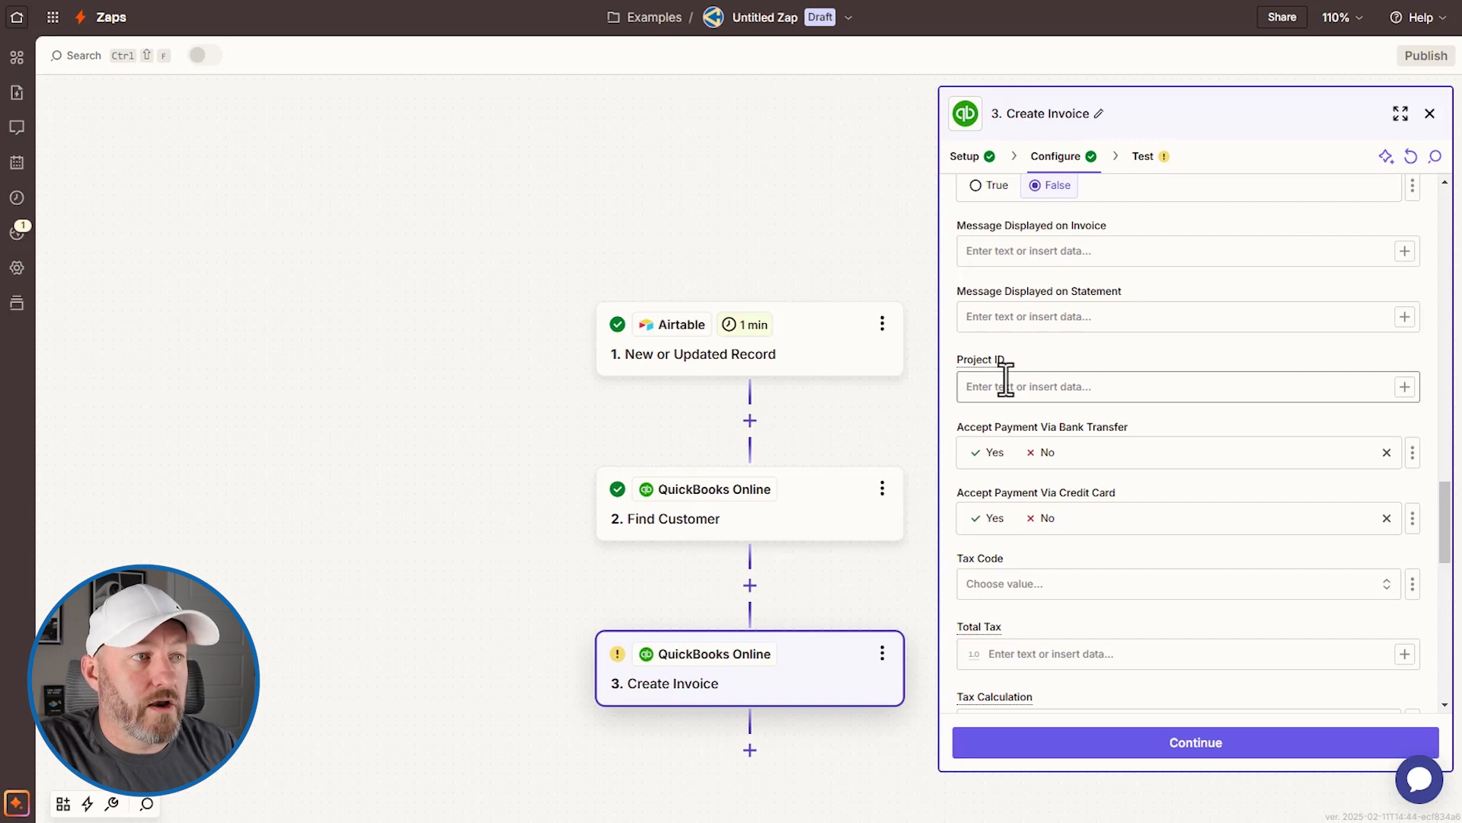
# Step: Set Accept Payment Via Bank Transfer and Accept Payment Via Credit Card both to Yes
pyautogui.click(991, 460)
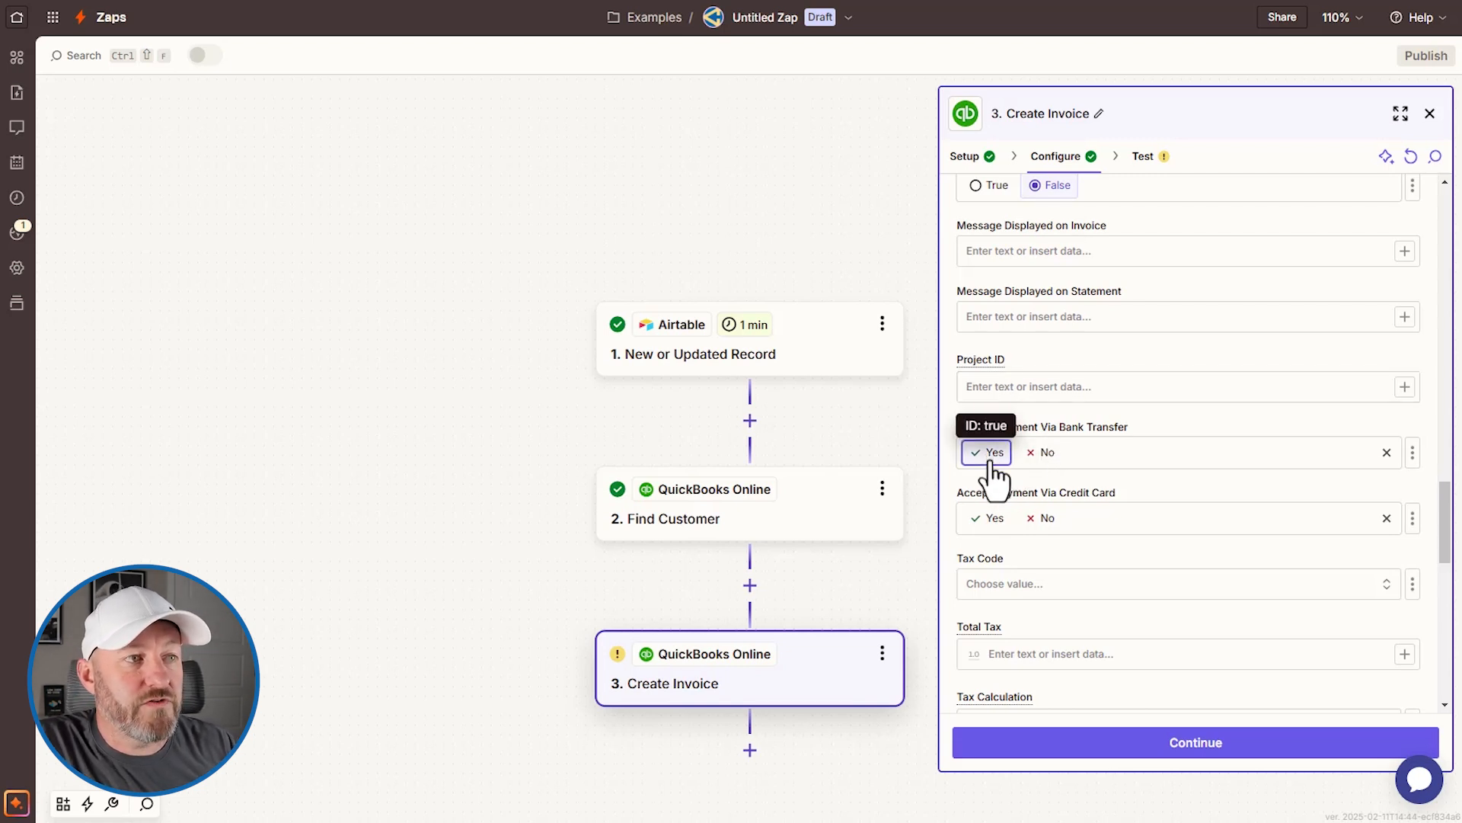
pyautogui.click(986, 519)
pyautogui.scroll(-1, 1181, 509)
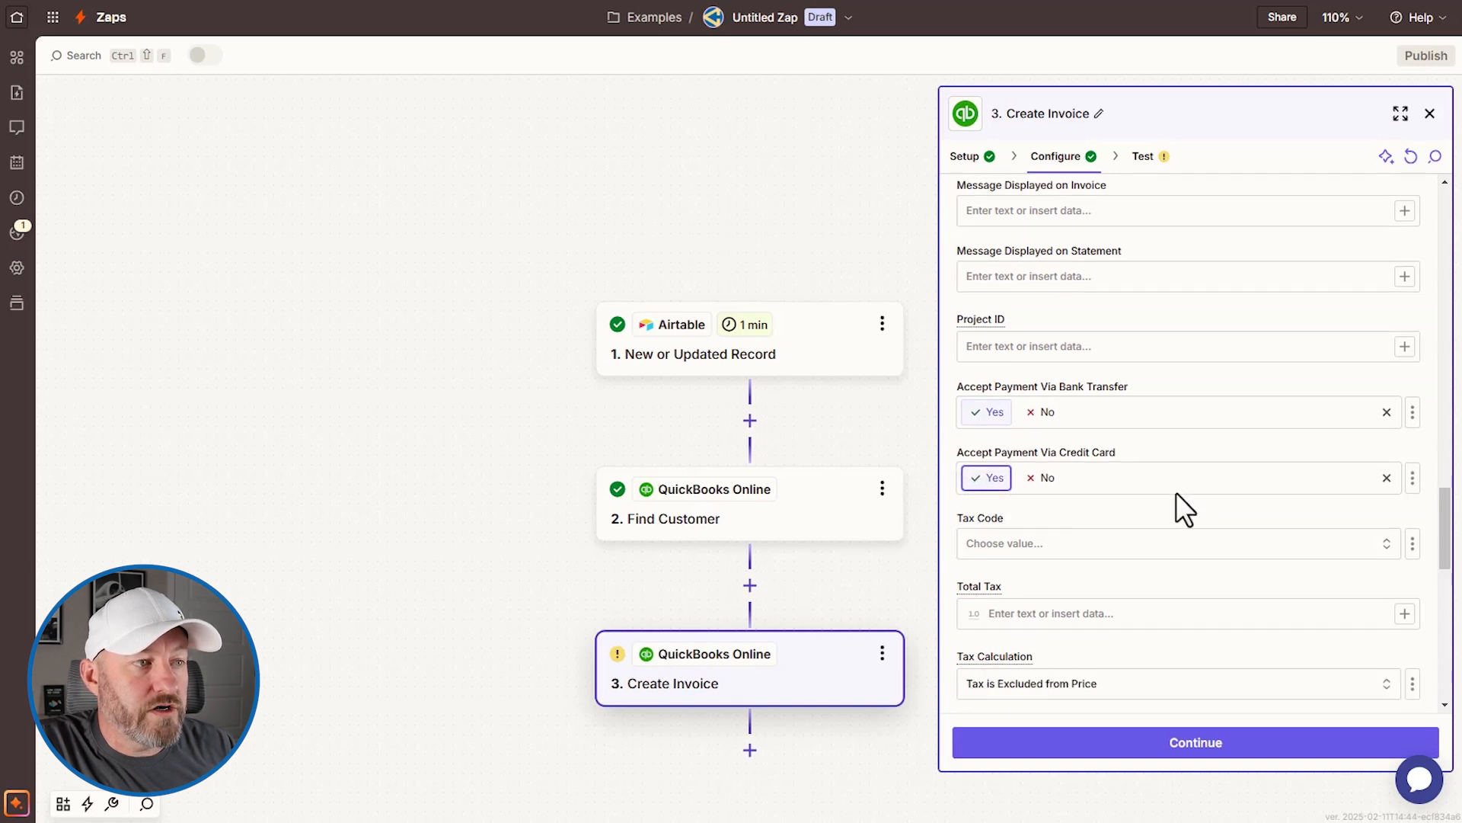
pyautogui.scroll(-10, 1173, 495)
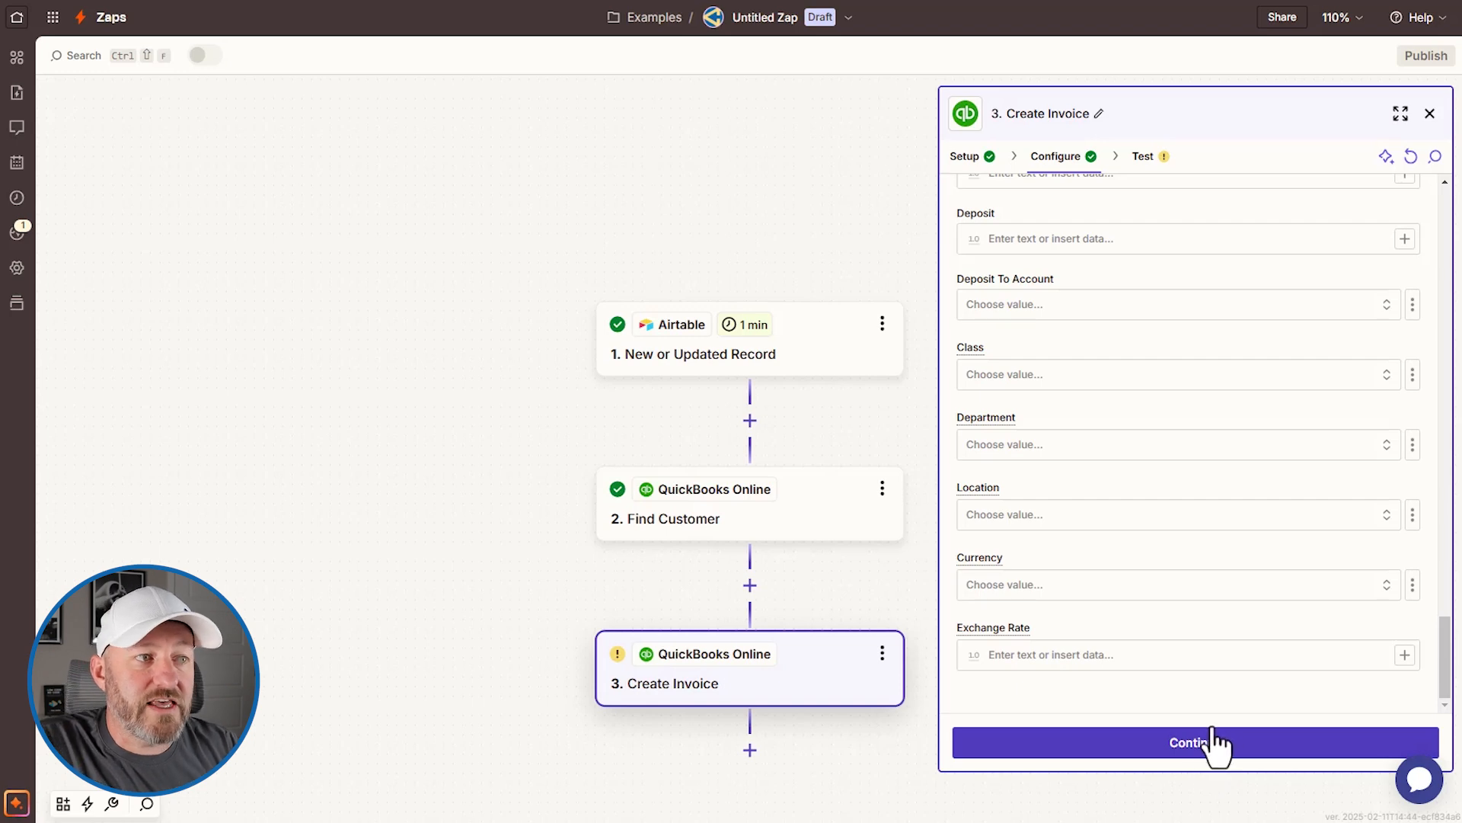
pyautogui.moveTo(1446, 685); pyautogui.dragTo(1450, 224)
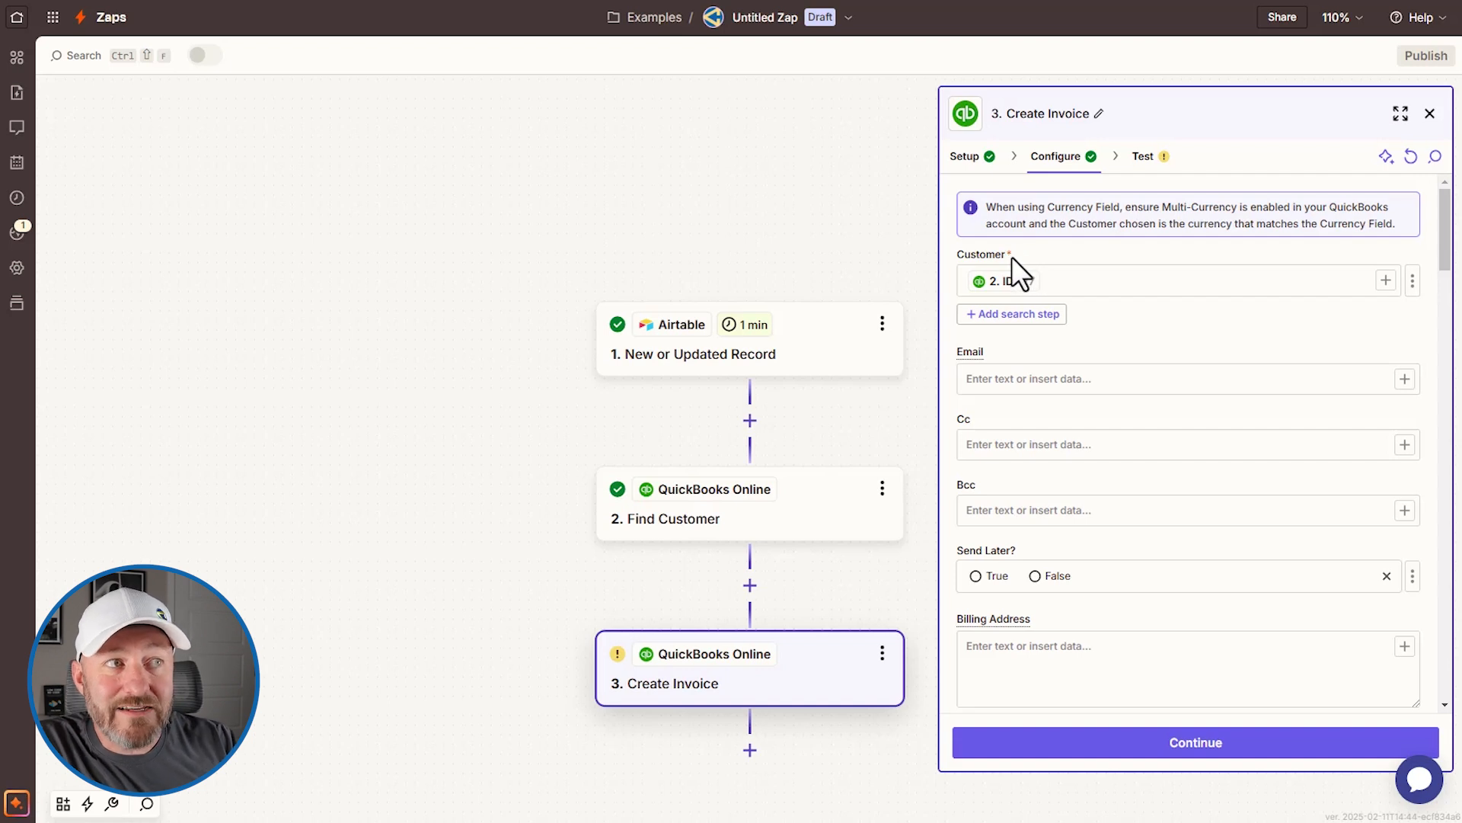
pyautogui.click(1196, 733)
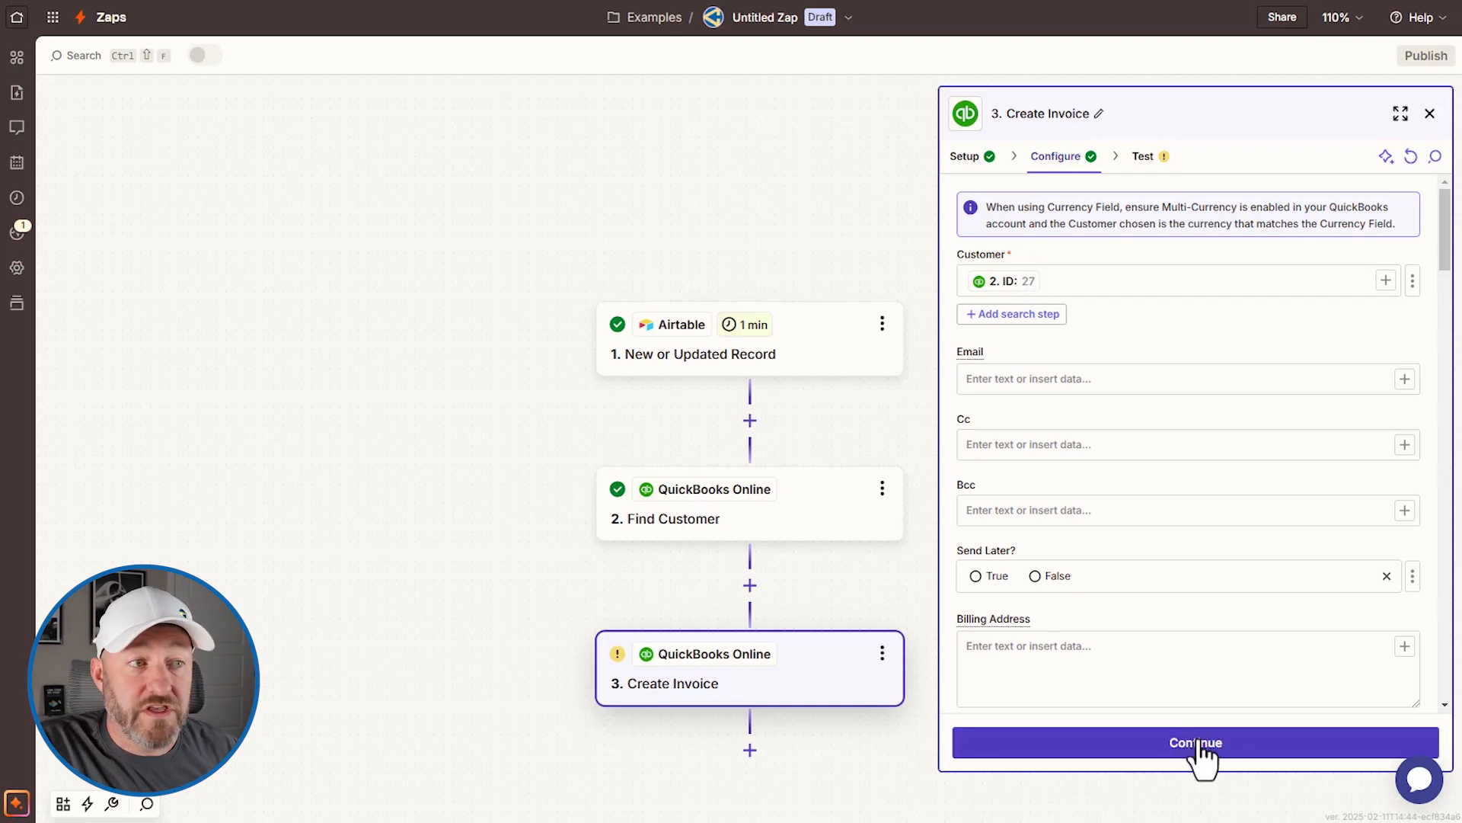
# Step: Review Data in on the Test tab and send a test invoice to QuickBooks Online
pyautogui.click(1200, 743)
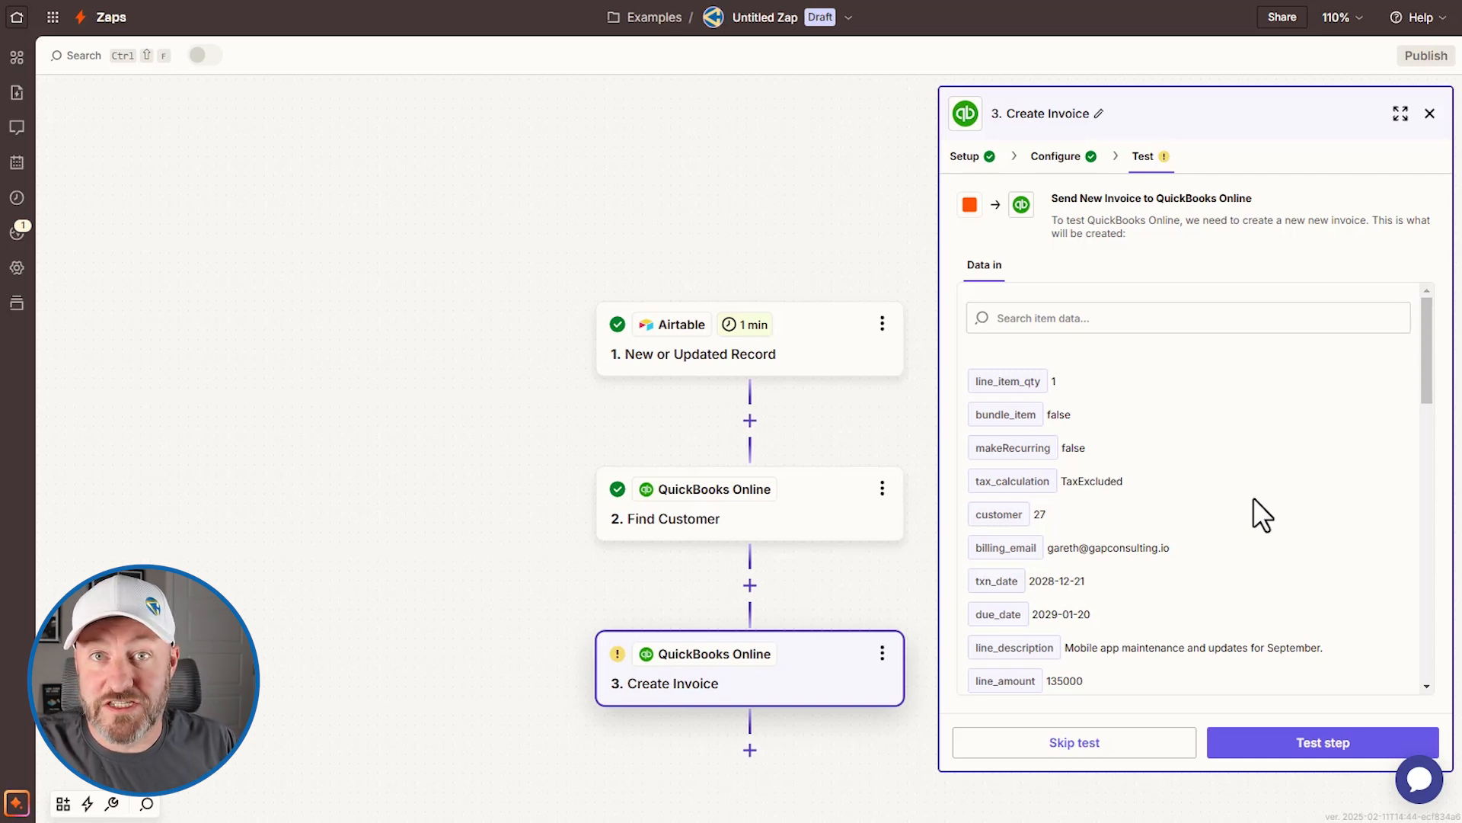
pyautogui.click(1305, 748)
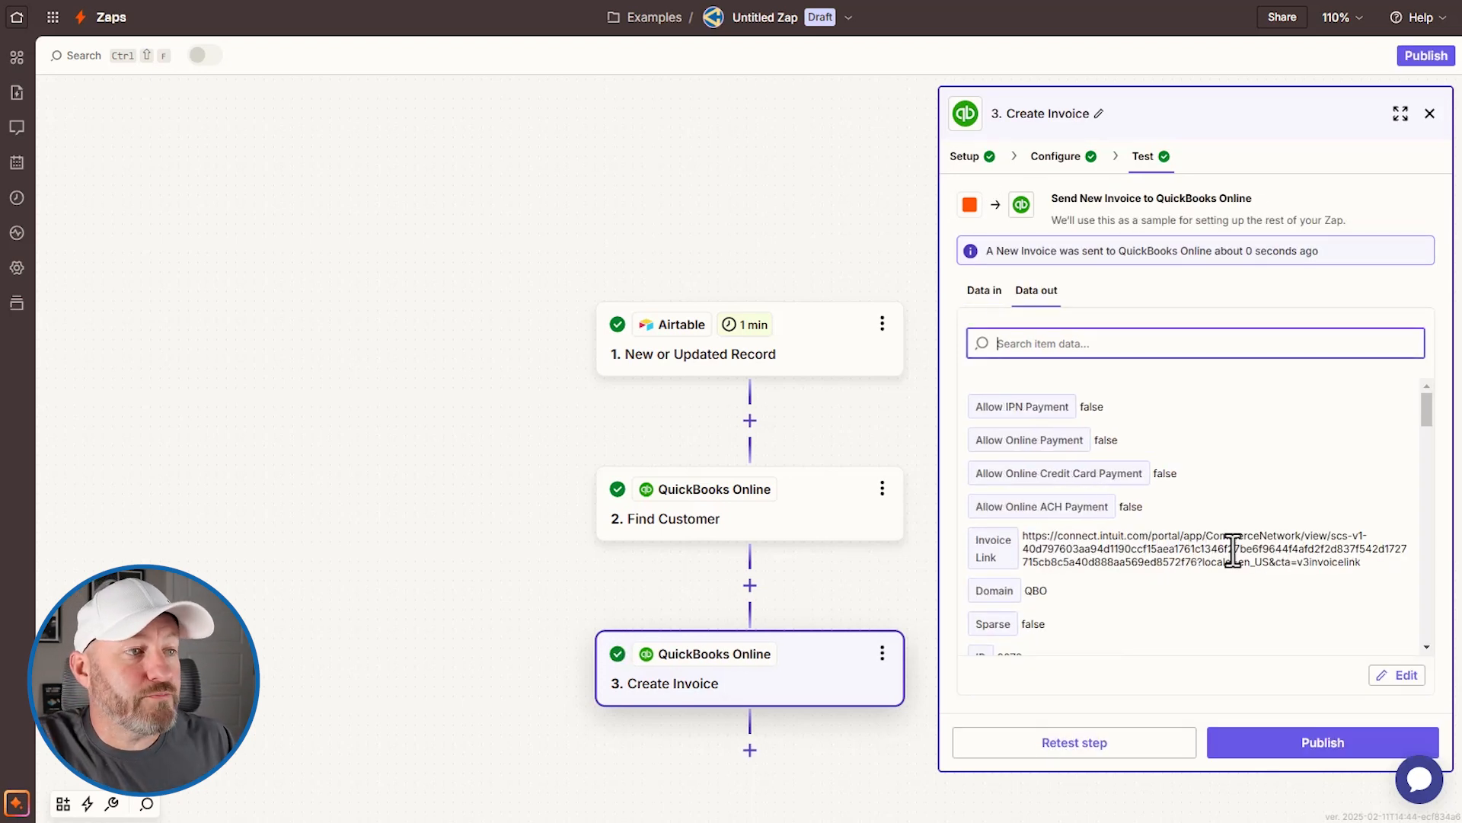
# Step: Scroll the test output to confirm invoice ID 9079 and the 135000 mobile app maintenance line
pyautogui.scroll(-1, 1230, 525)
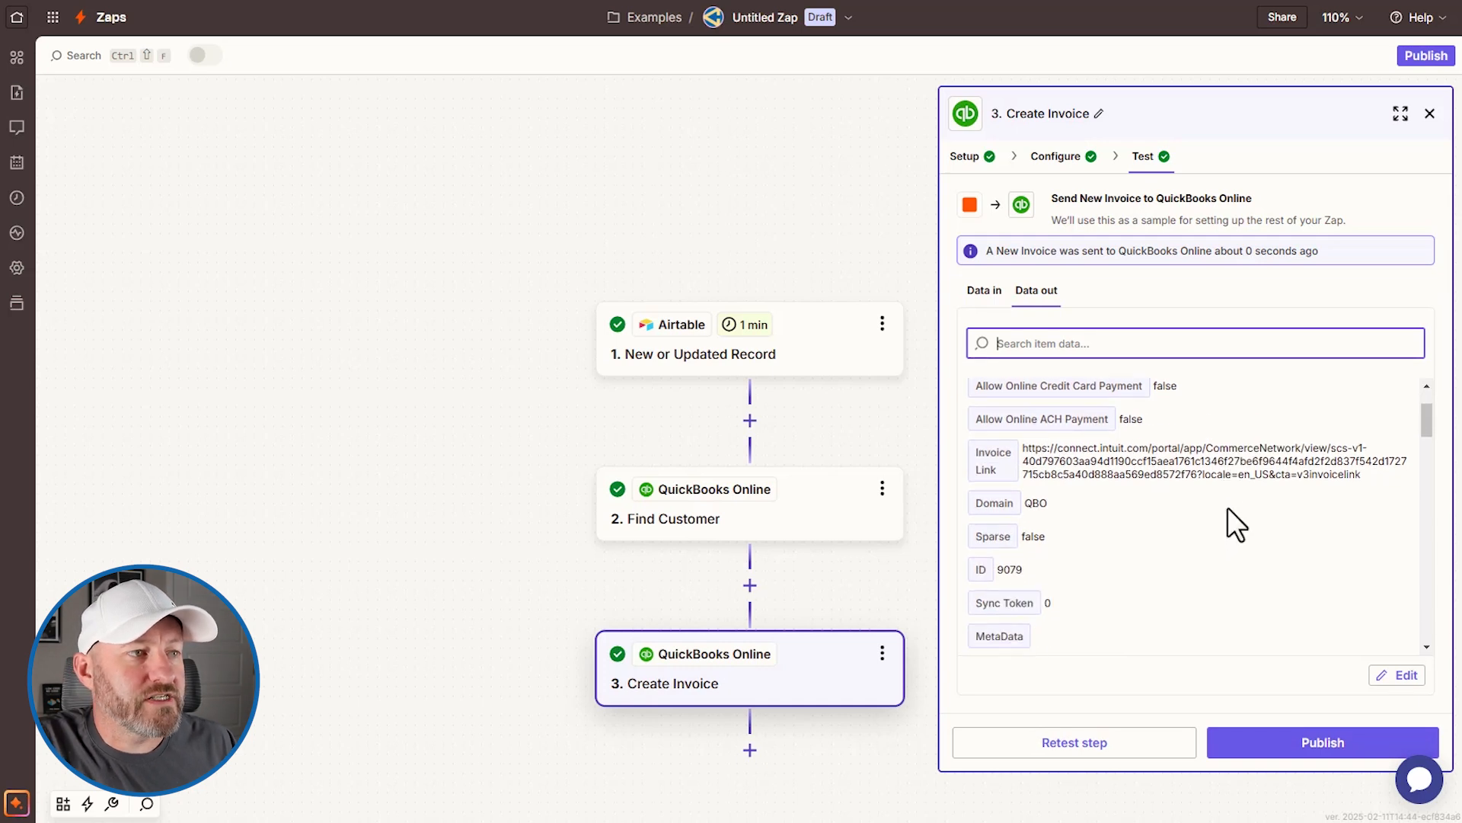
pyautogui.scroll(-2, 1228, 507)
pyautogui.scroll(-5, 1208, 473)
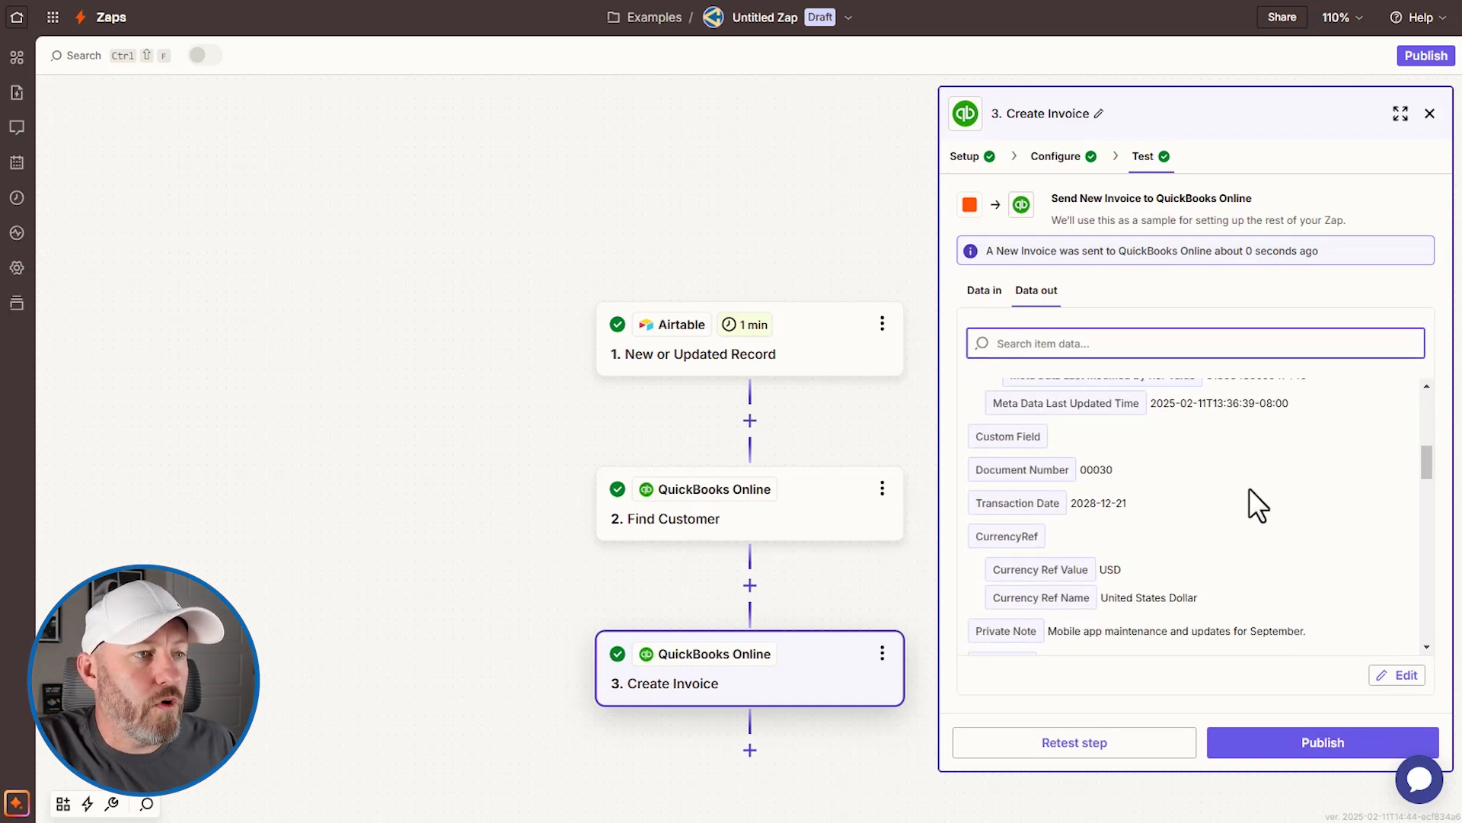
pyautogui.scroll(-2, 1230, 521)
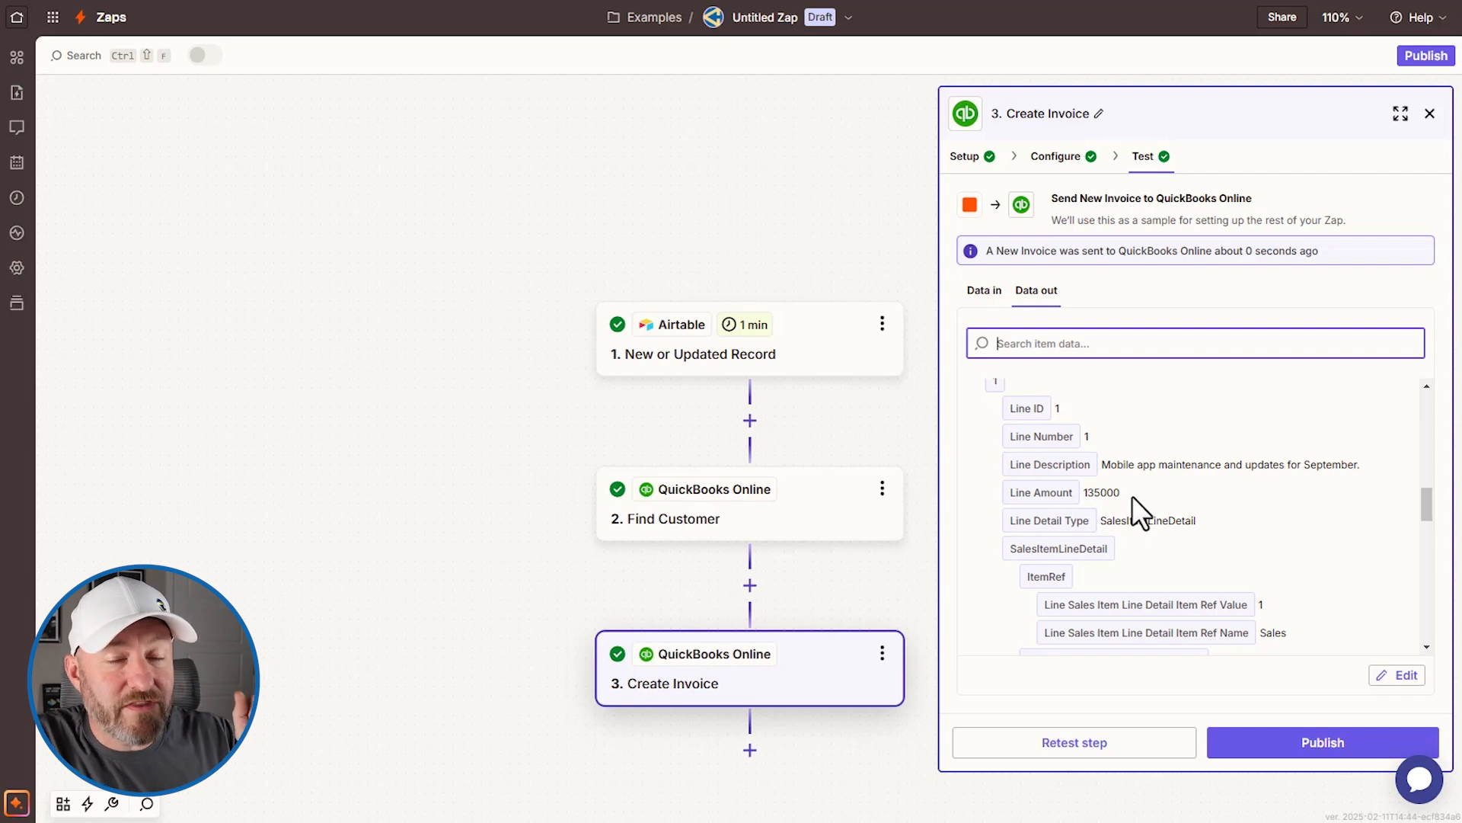
# Step: Add an Airtable 'Update Record' action as the fourth step after Create Invoice
pyautogui.click(750, 749)
pyautogui.write('airta')
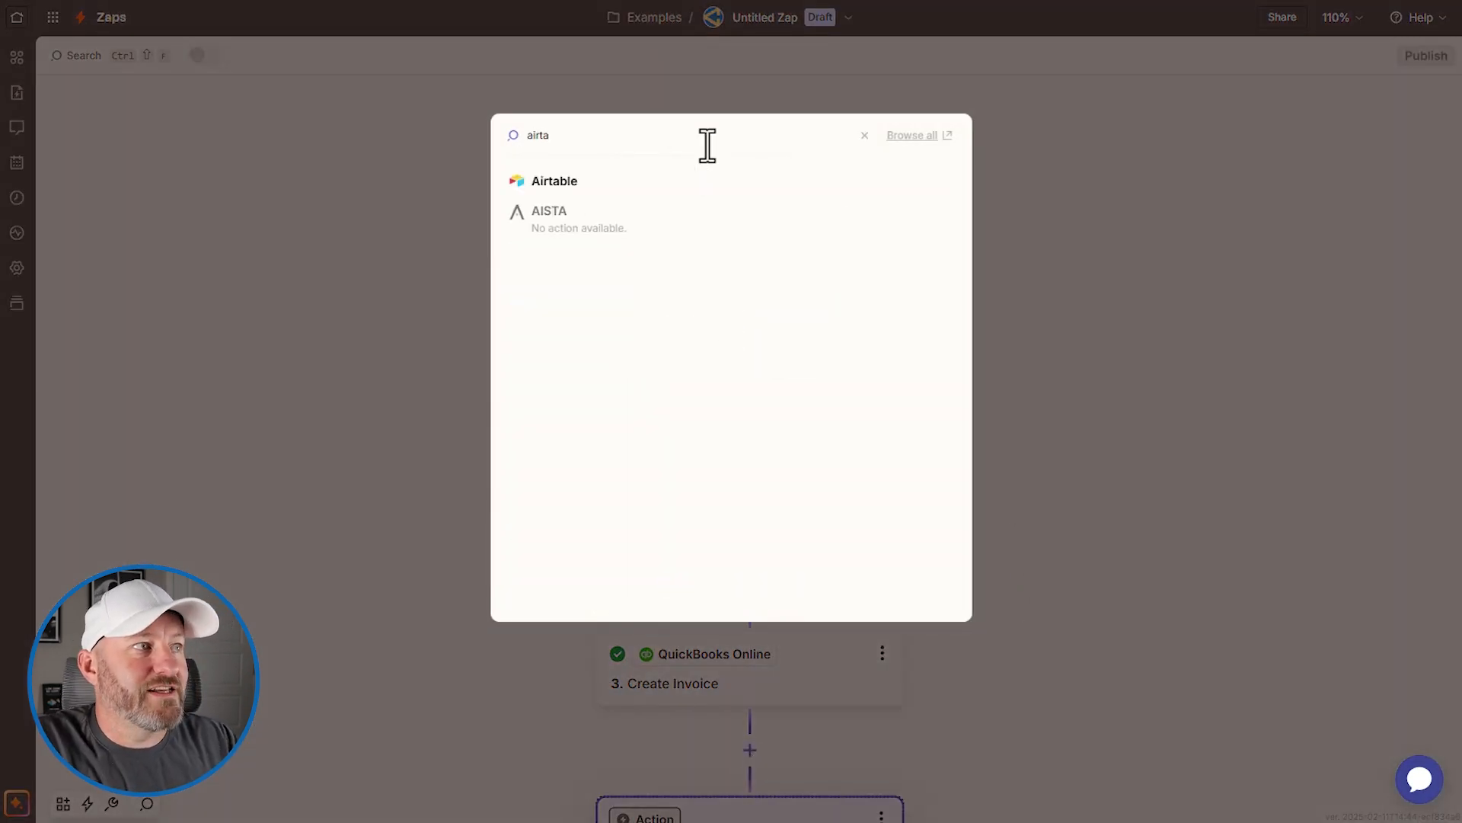
pyautogui.click(664, 182)
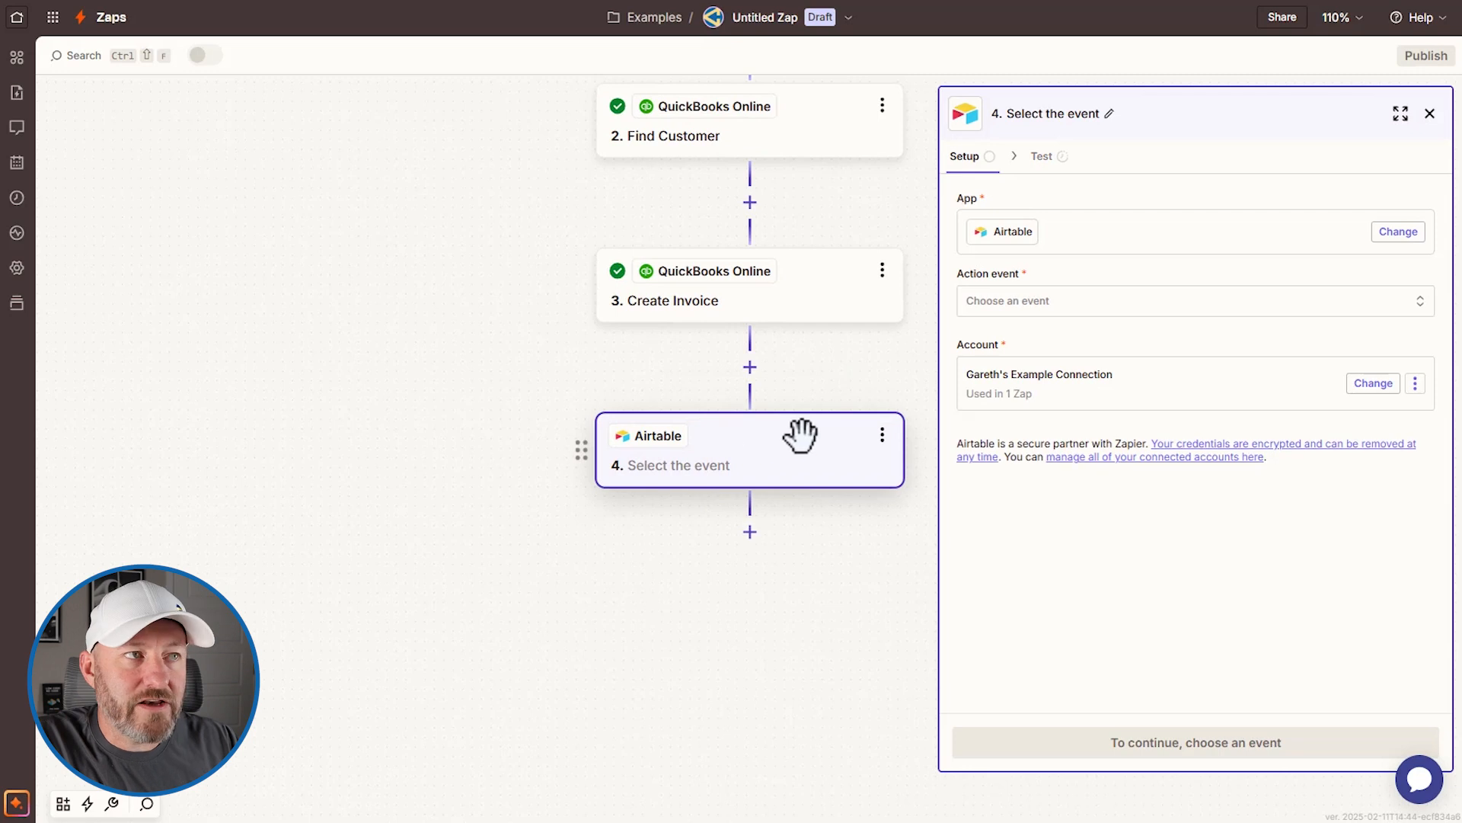
pyautogui.click(1045, 321)
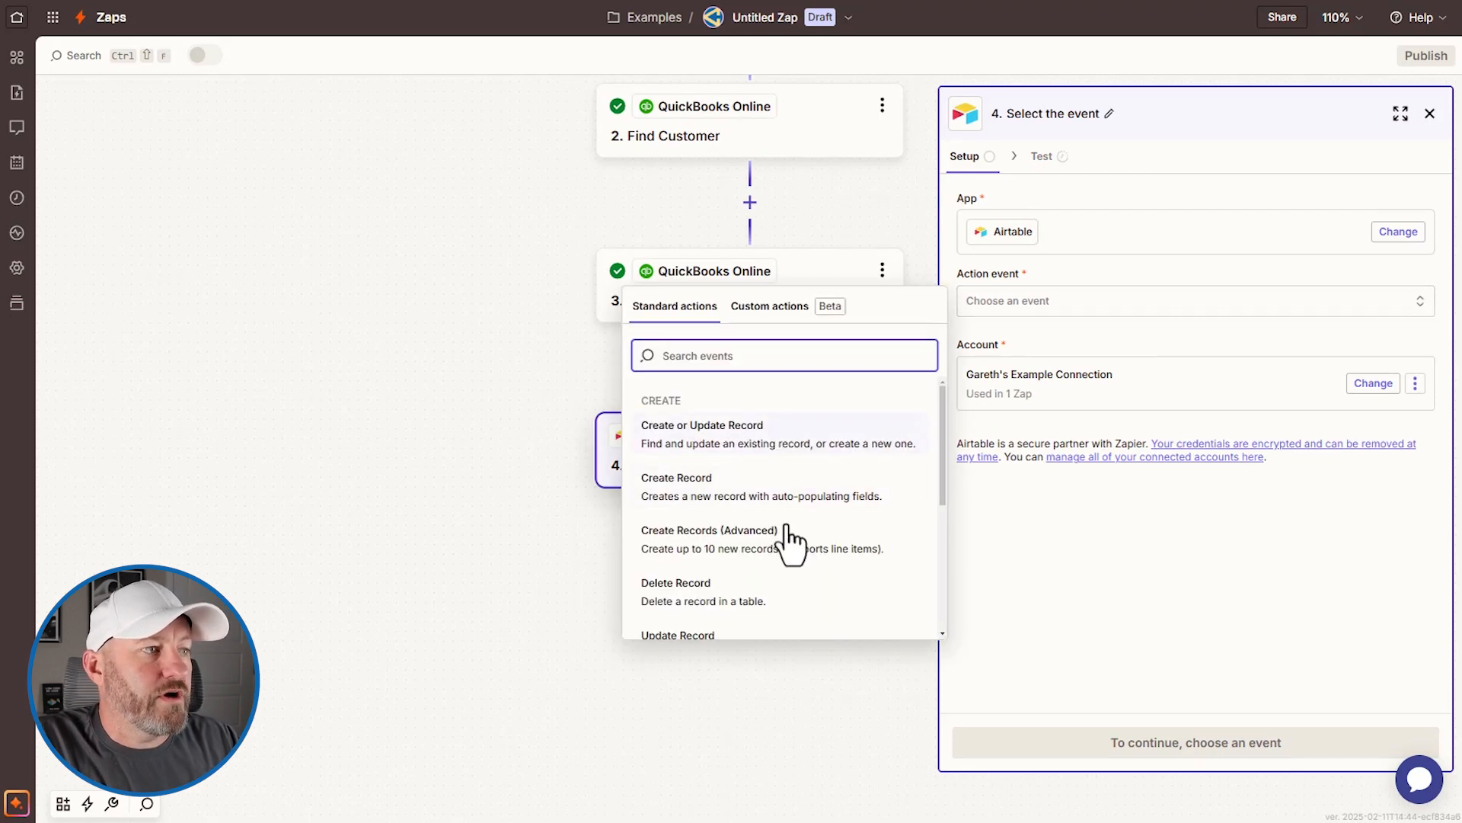
pyautogui.scroll(-1, 754, 579)
pyautogui.click(737, 563)
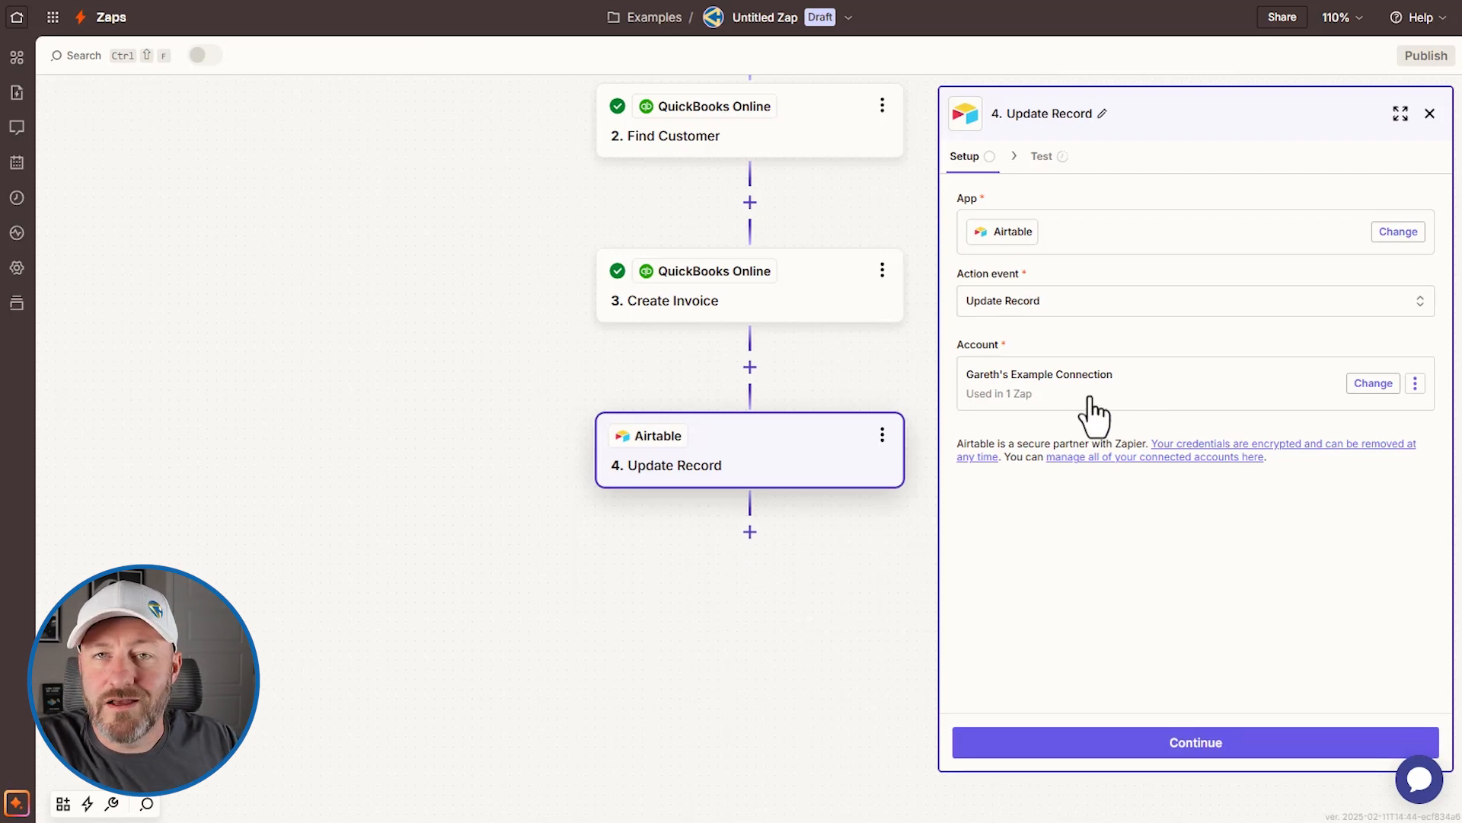
pyautogui.click(1201, 746)
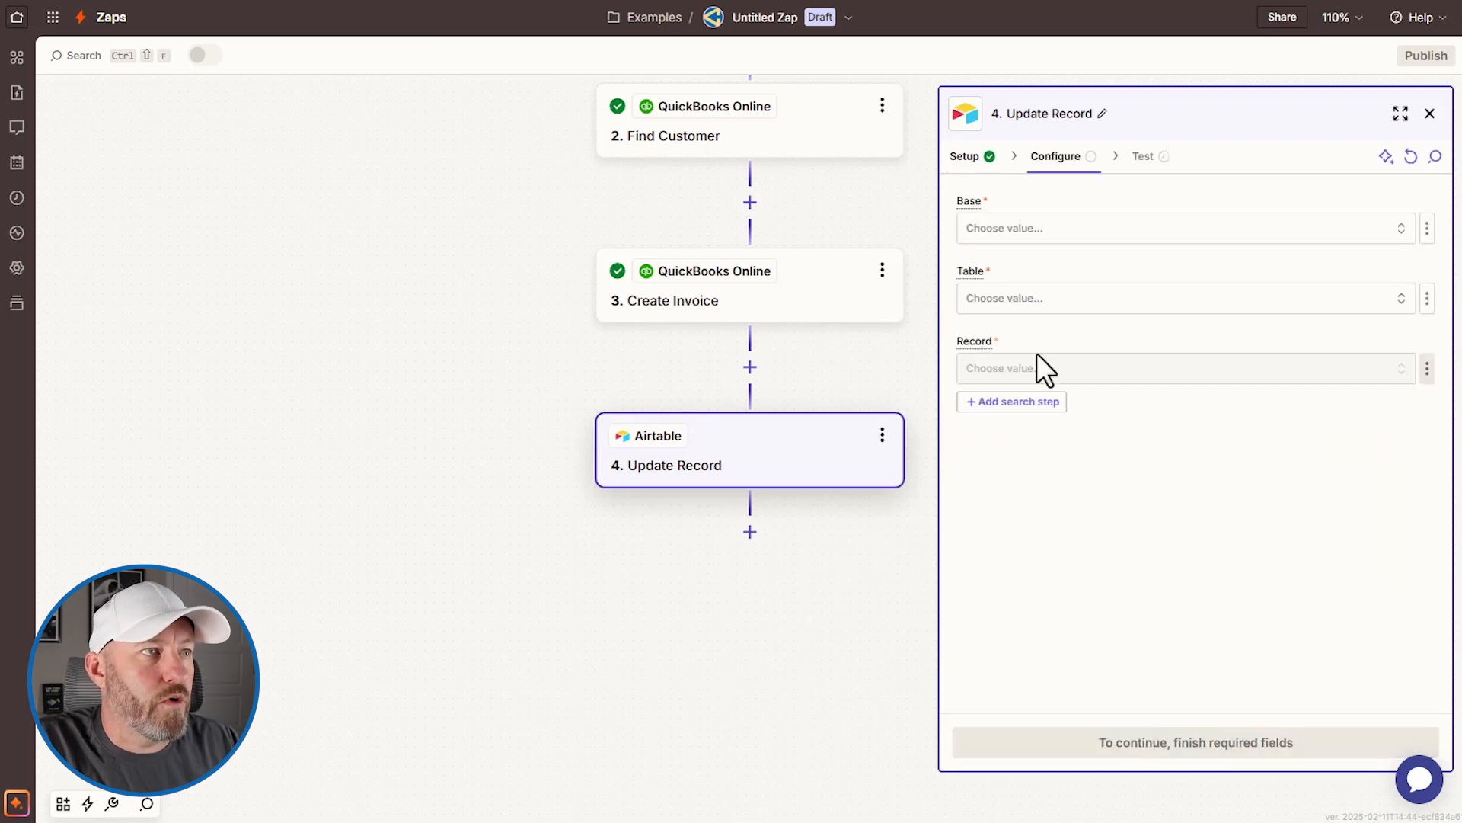
# Step: Point the Update Record step at the Invoice & Payment Tracking Template base's Invoices table
pyautogui.click(1083, 228)
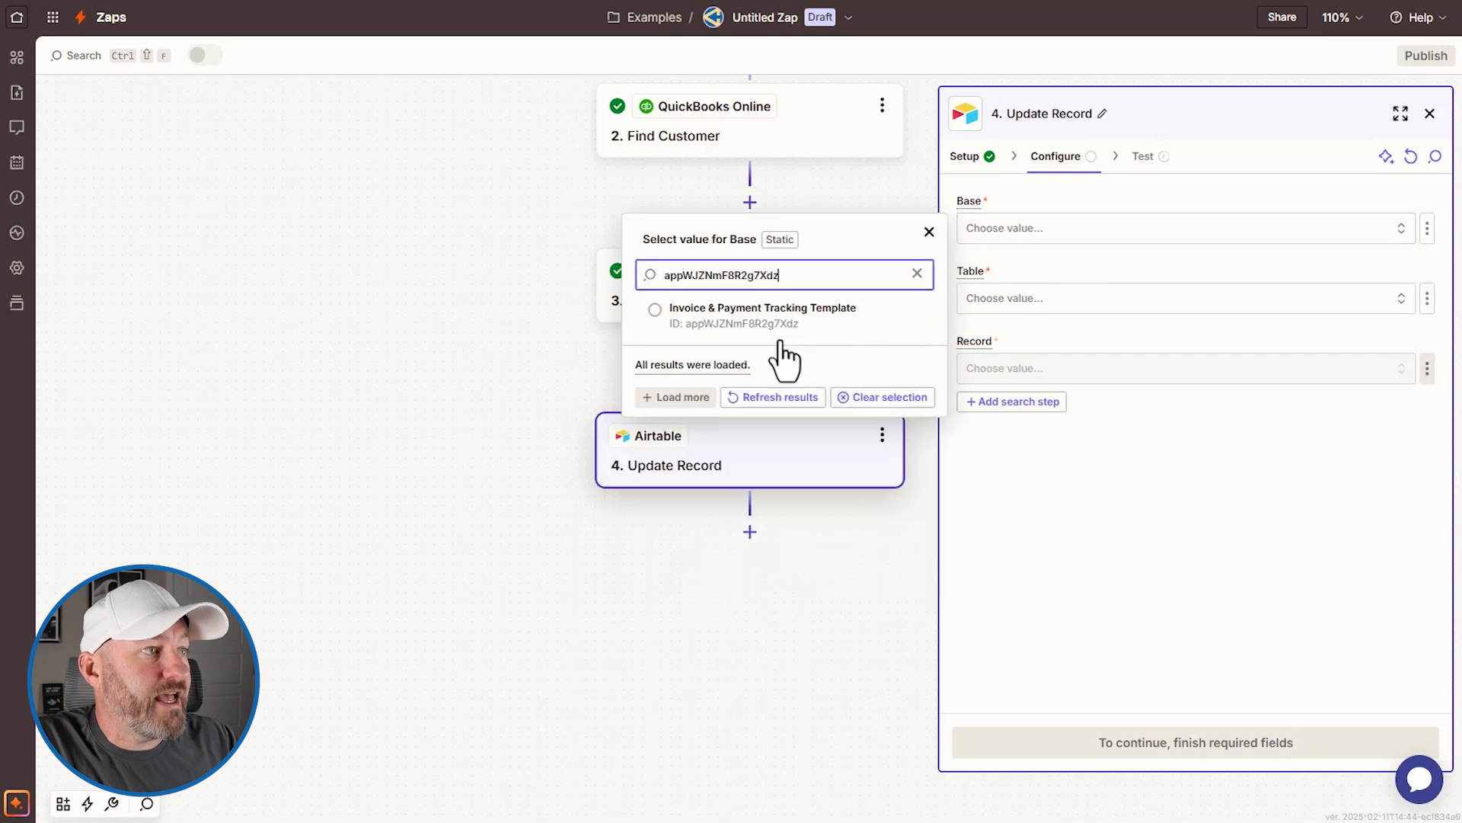
pyautogui.click(756, 334)
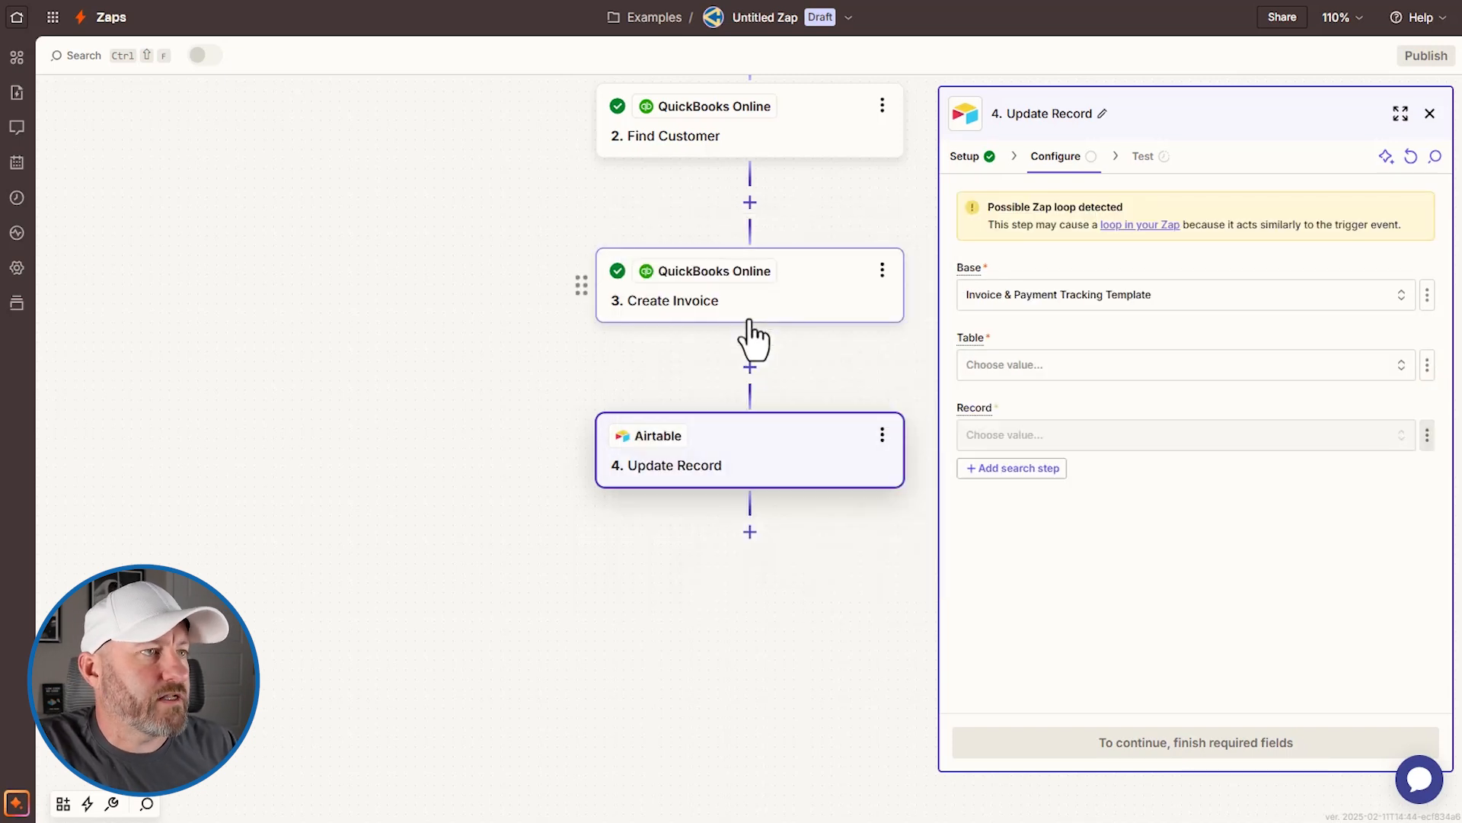
pyautogui.click(1041, 367)
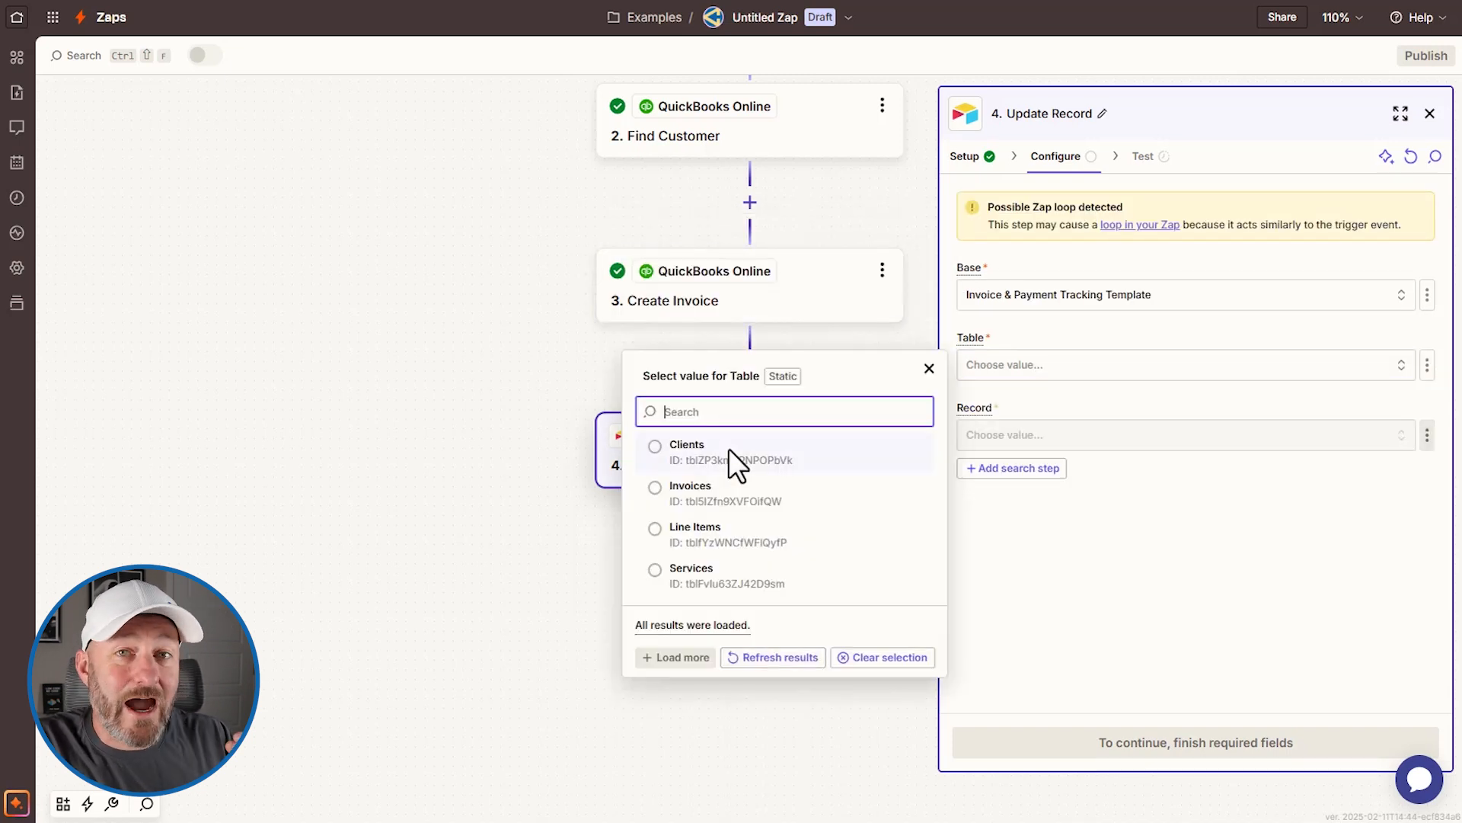
pyautogui.click(690, 494)
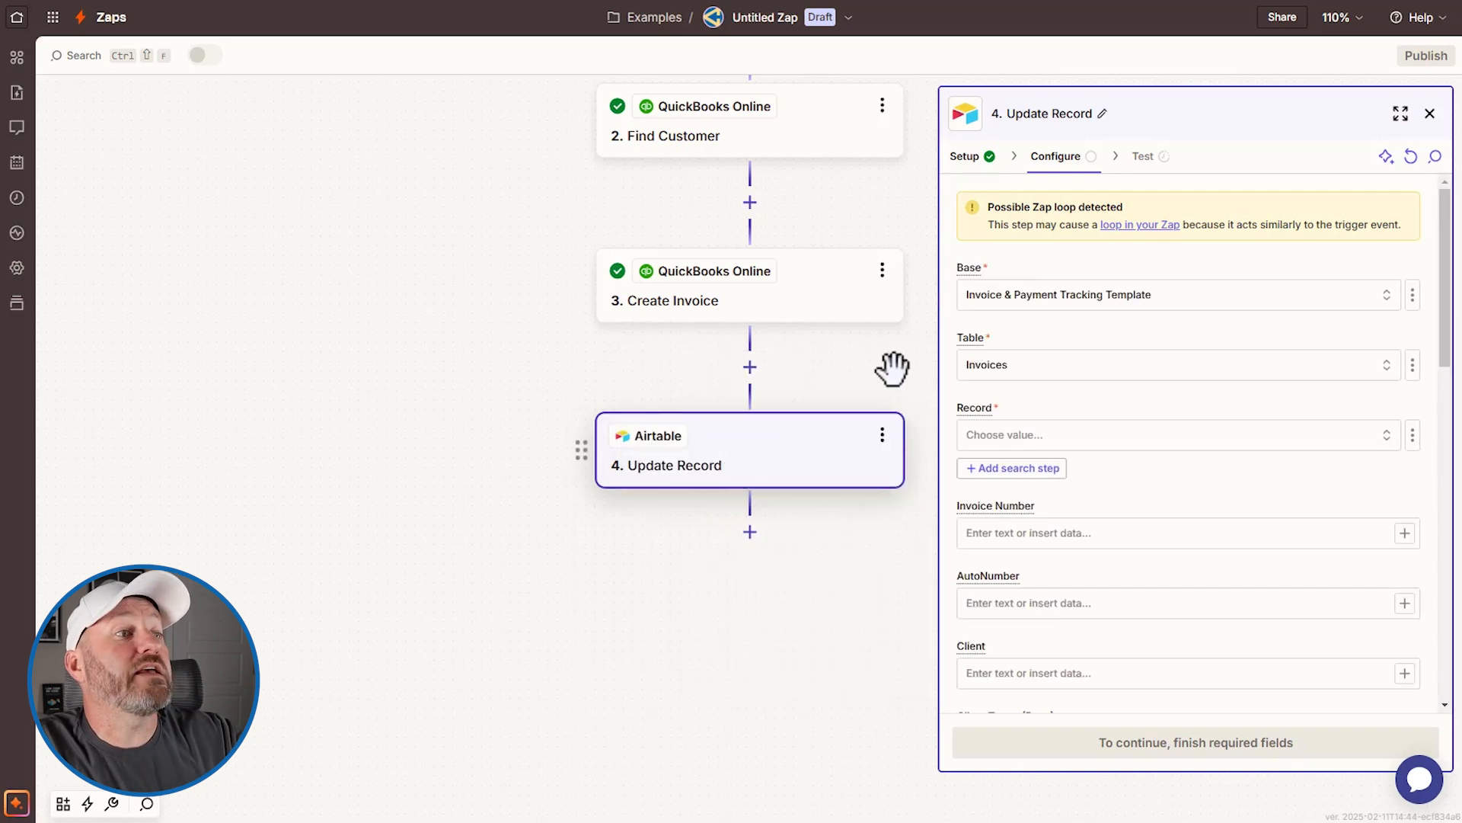
# Step: Set the Record field to a custom value mapped from the trigger record's Record Id
pyautogui.click(1061, 449)
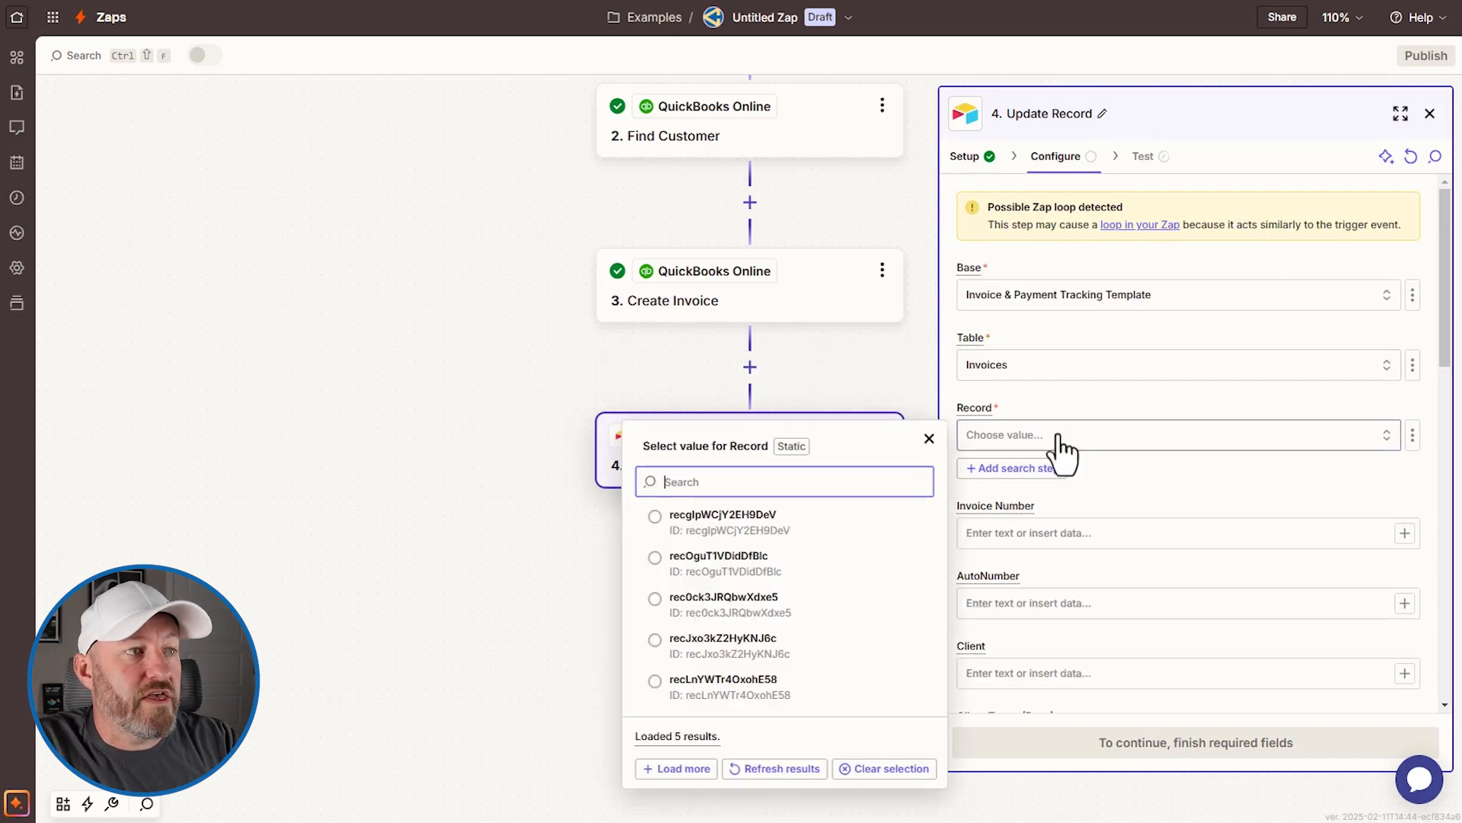
pyautogui.click(1218, 392)
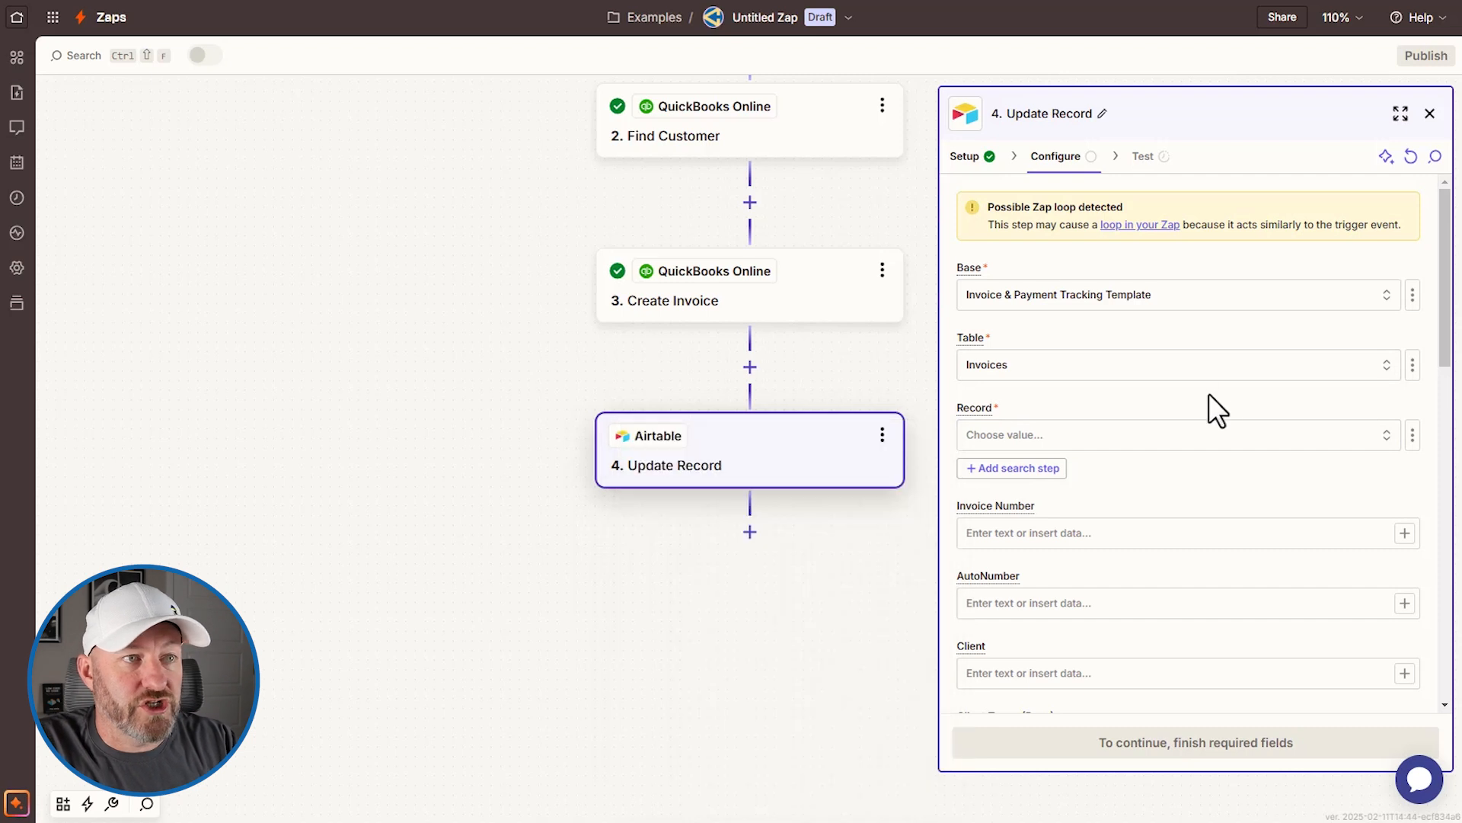
pyautogui.click(1411, 435)
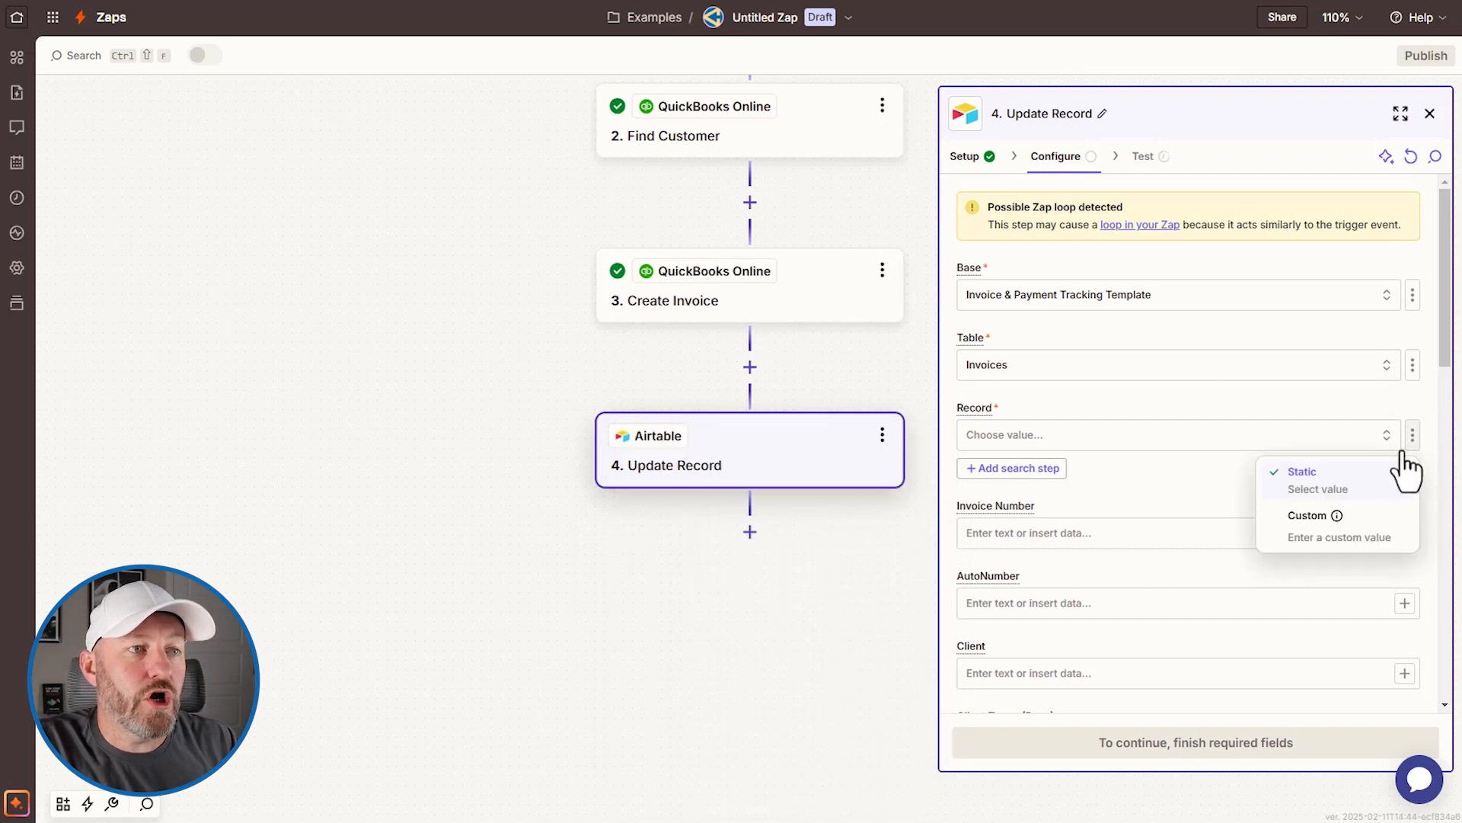
pyautogui.click(1378, 534)
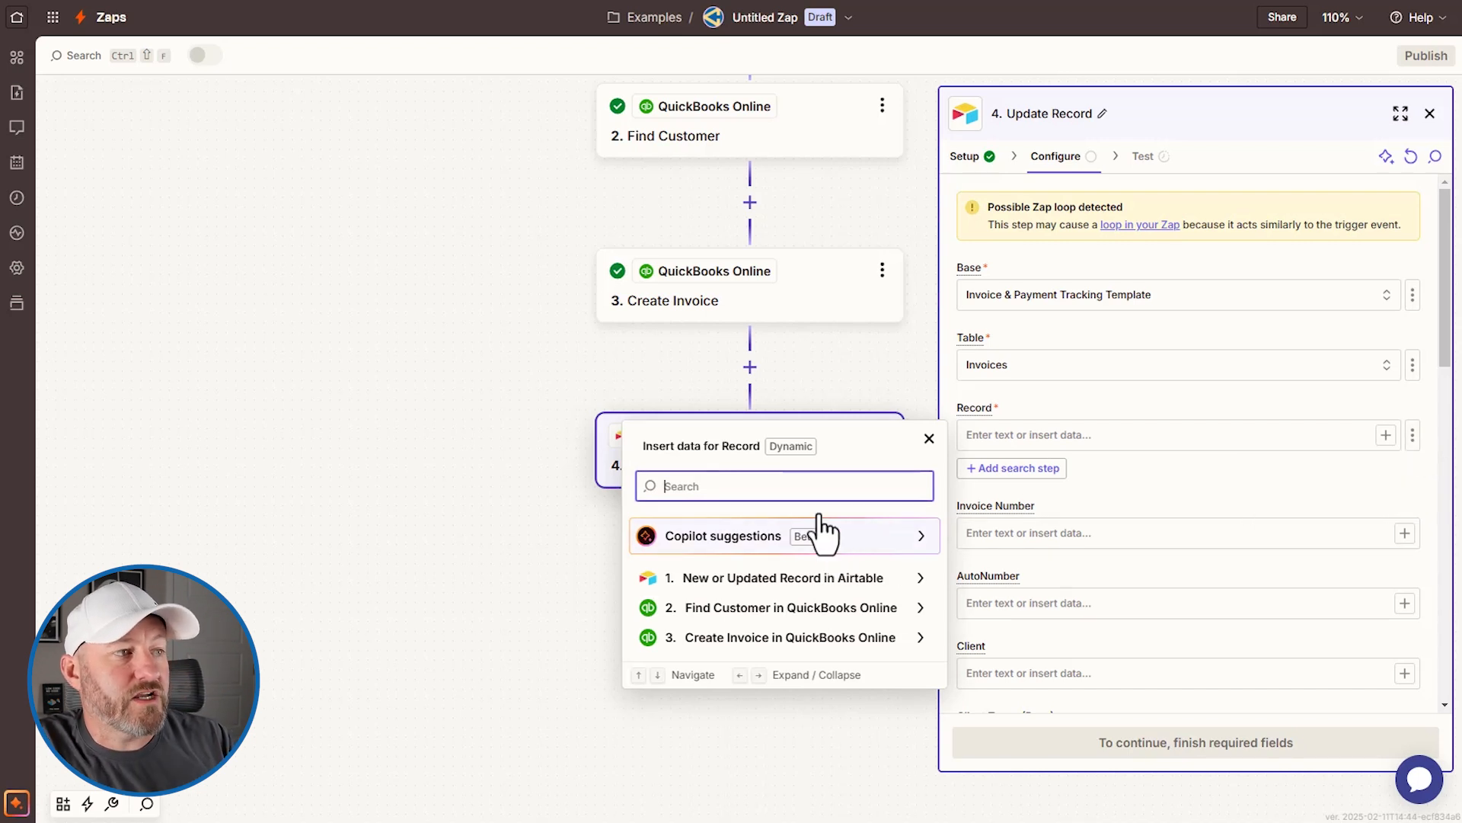
pyautogui.click(823, 579)
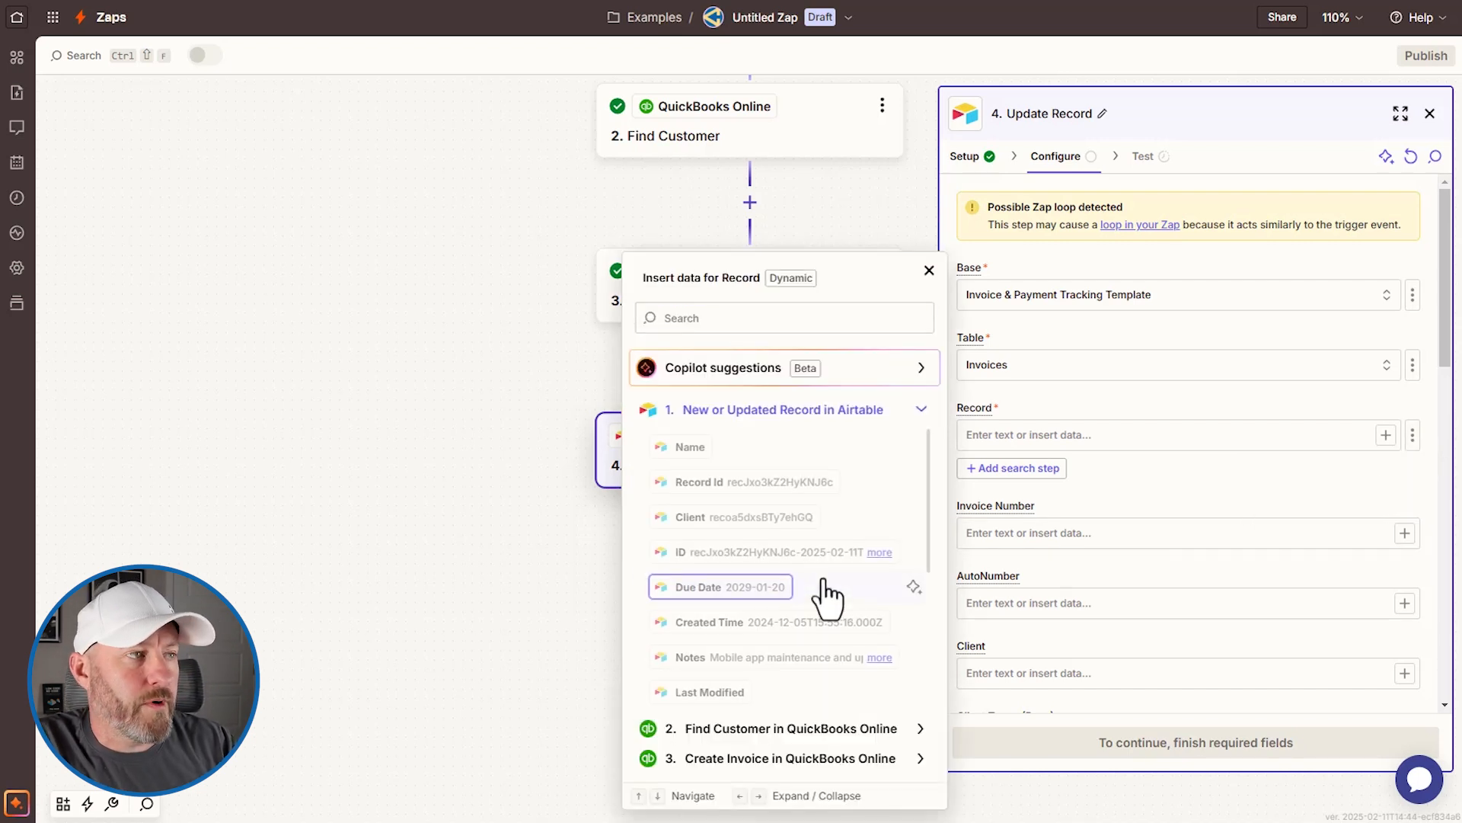
pyautogui.click(750, 482)
pyautogui.click(1150, 482)
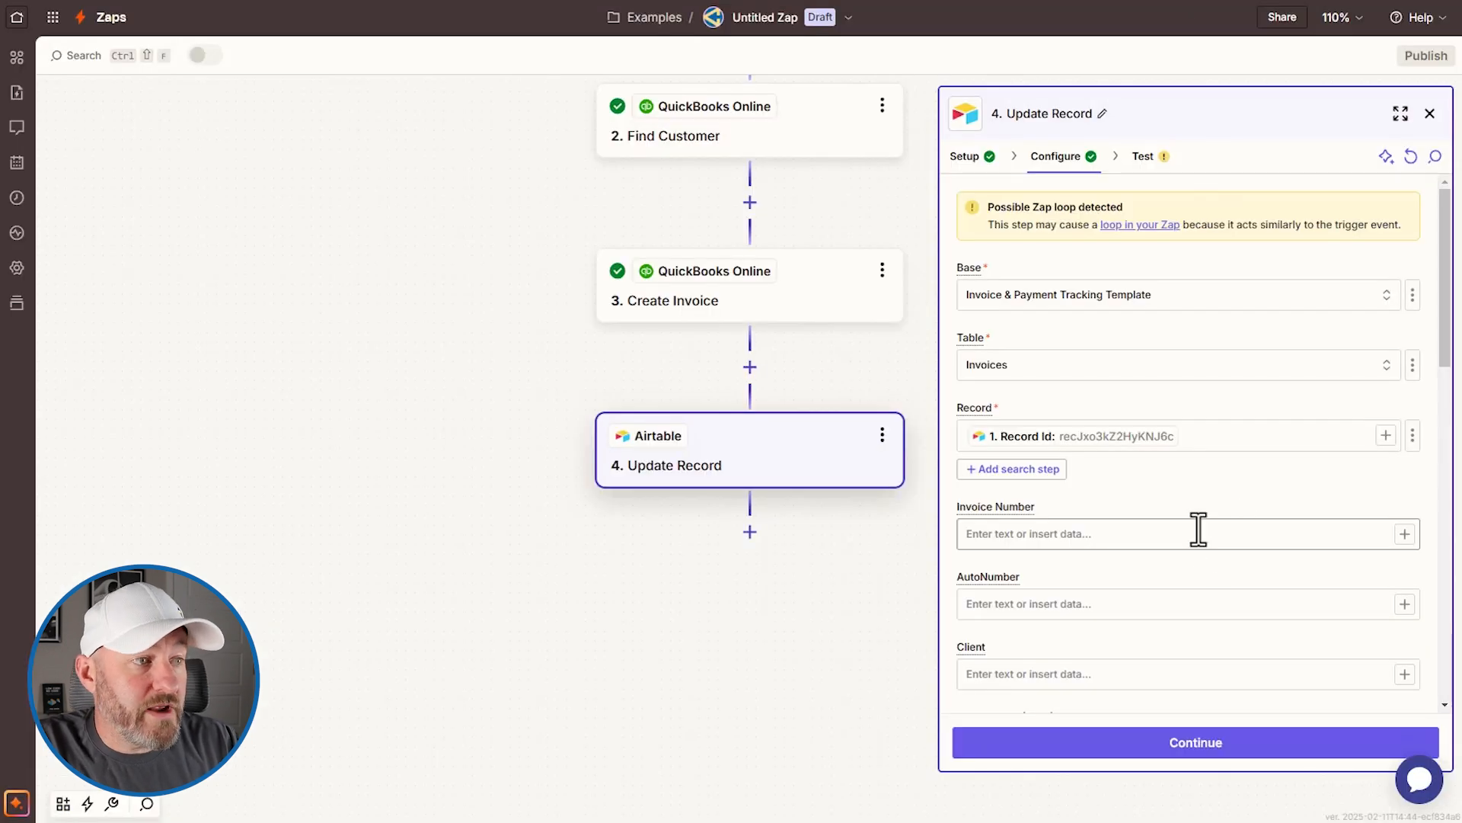
pyautogui.scroll(-6, 1198, 528)
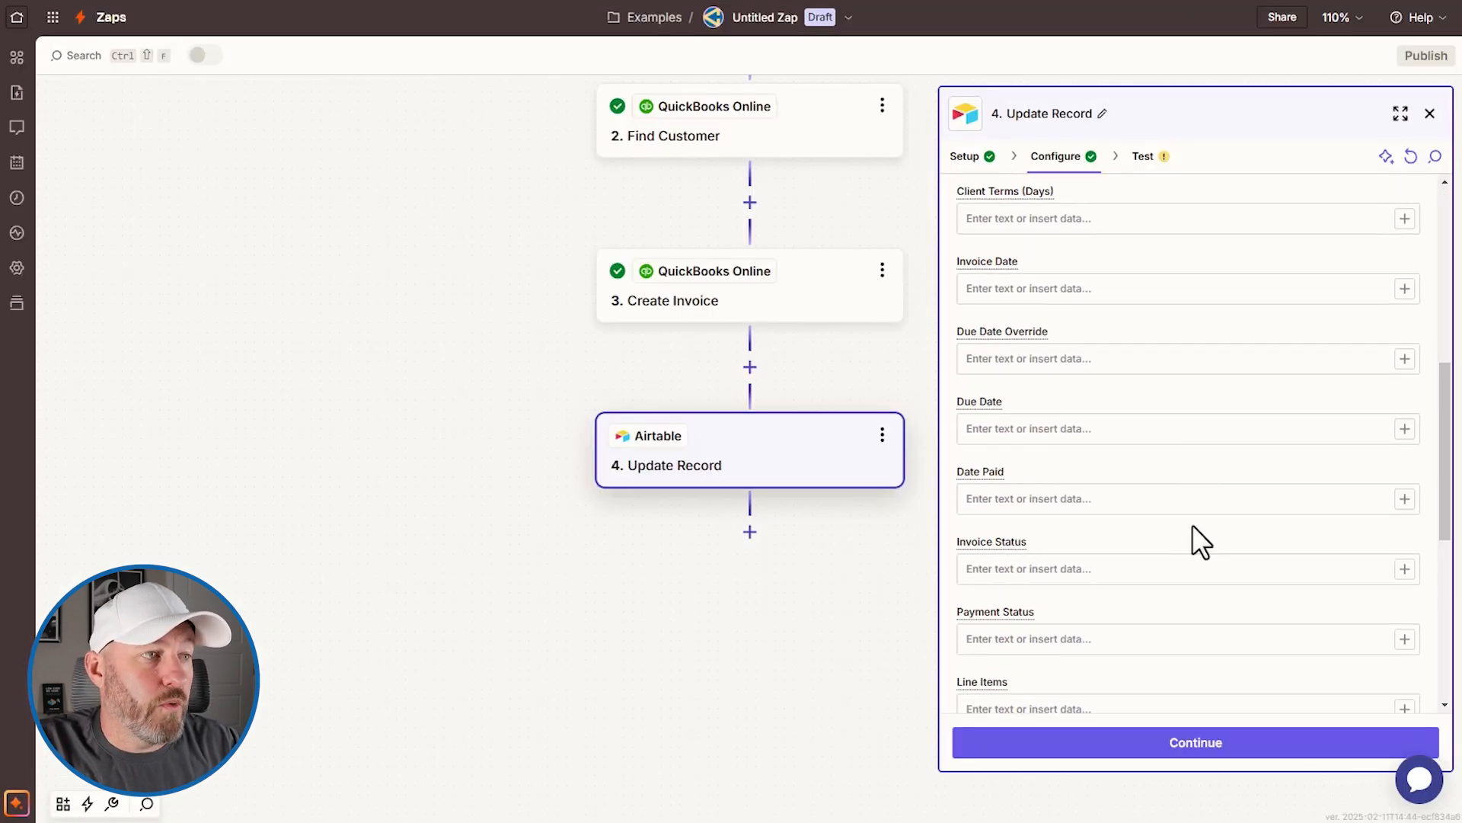
# Step: Search the data choices for QBO Invoice and insert the new invoice's Invoice Link
pyautogui.scroll(-7, 1195, 533)
pyautogui.click(1164, 584)
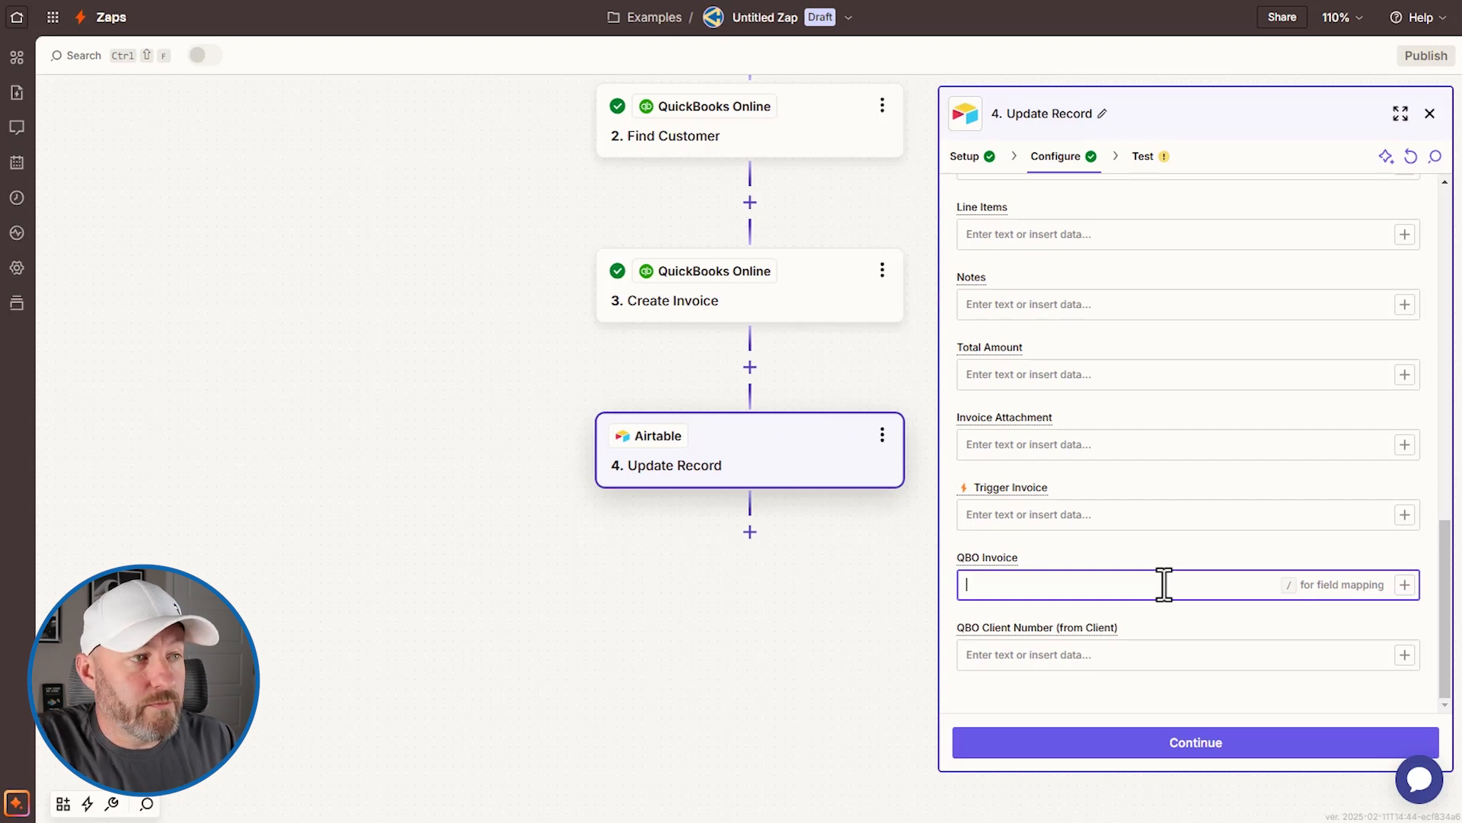
pyautogui.click(1405, 584)
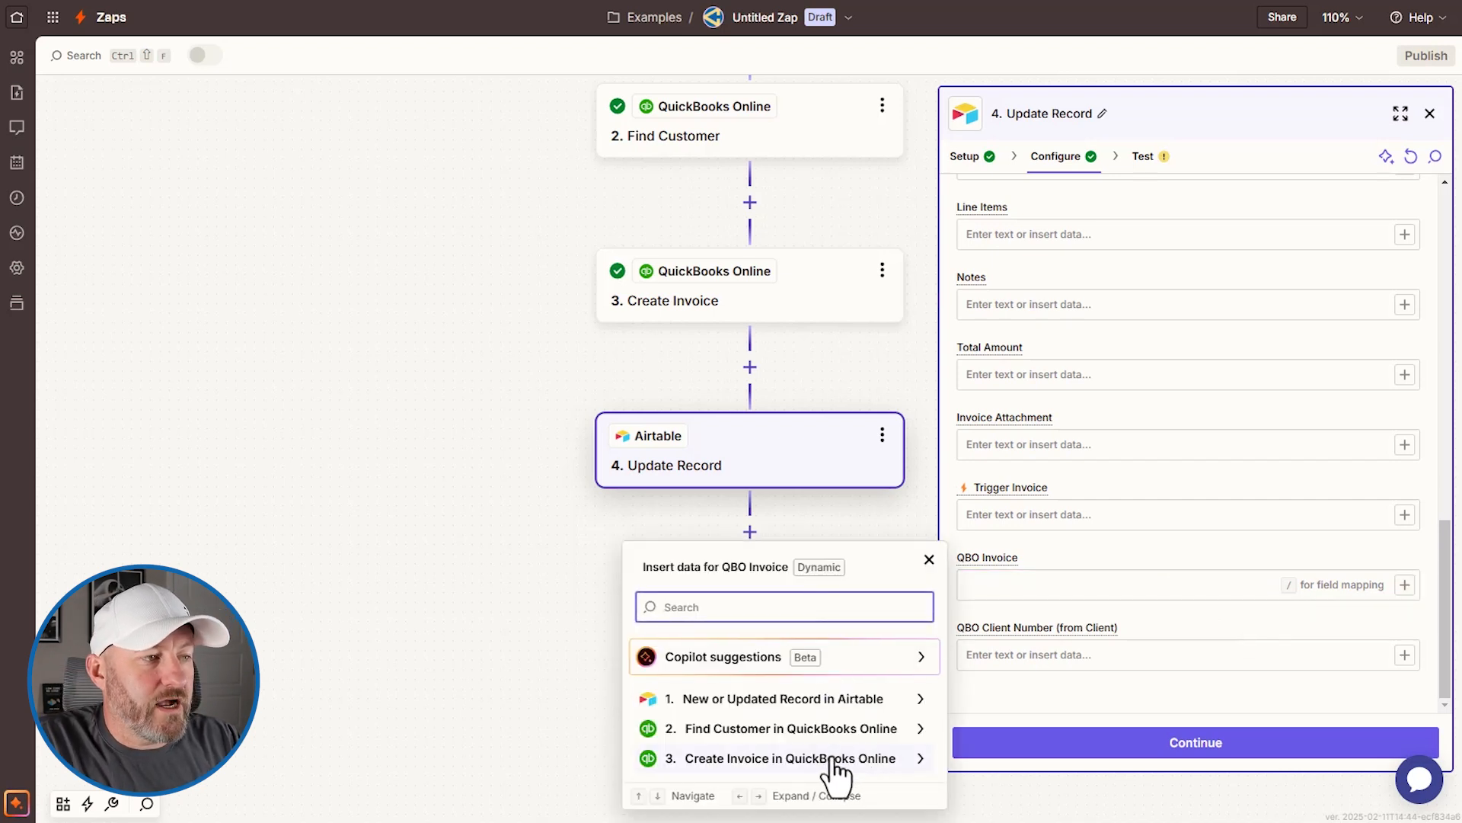
pyautogui.write('invoice')
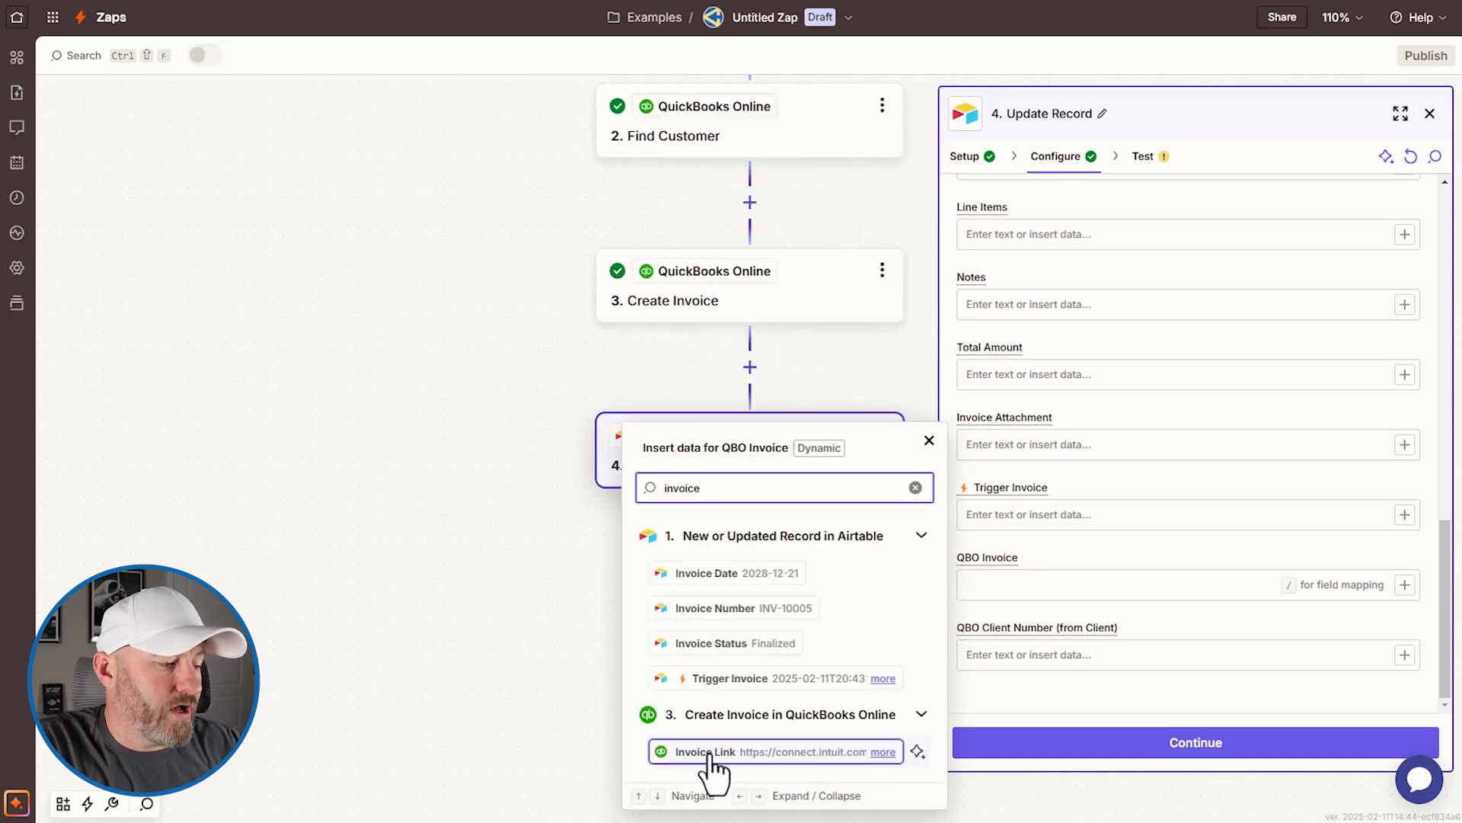
pyautogui.hotkey('ctrl', 'a')
pyautogui.write('number')
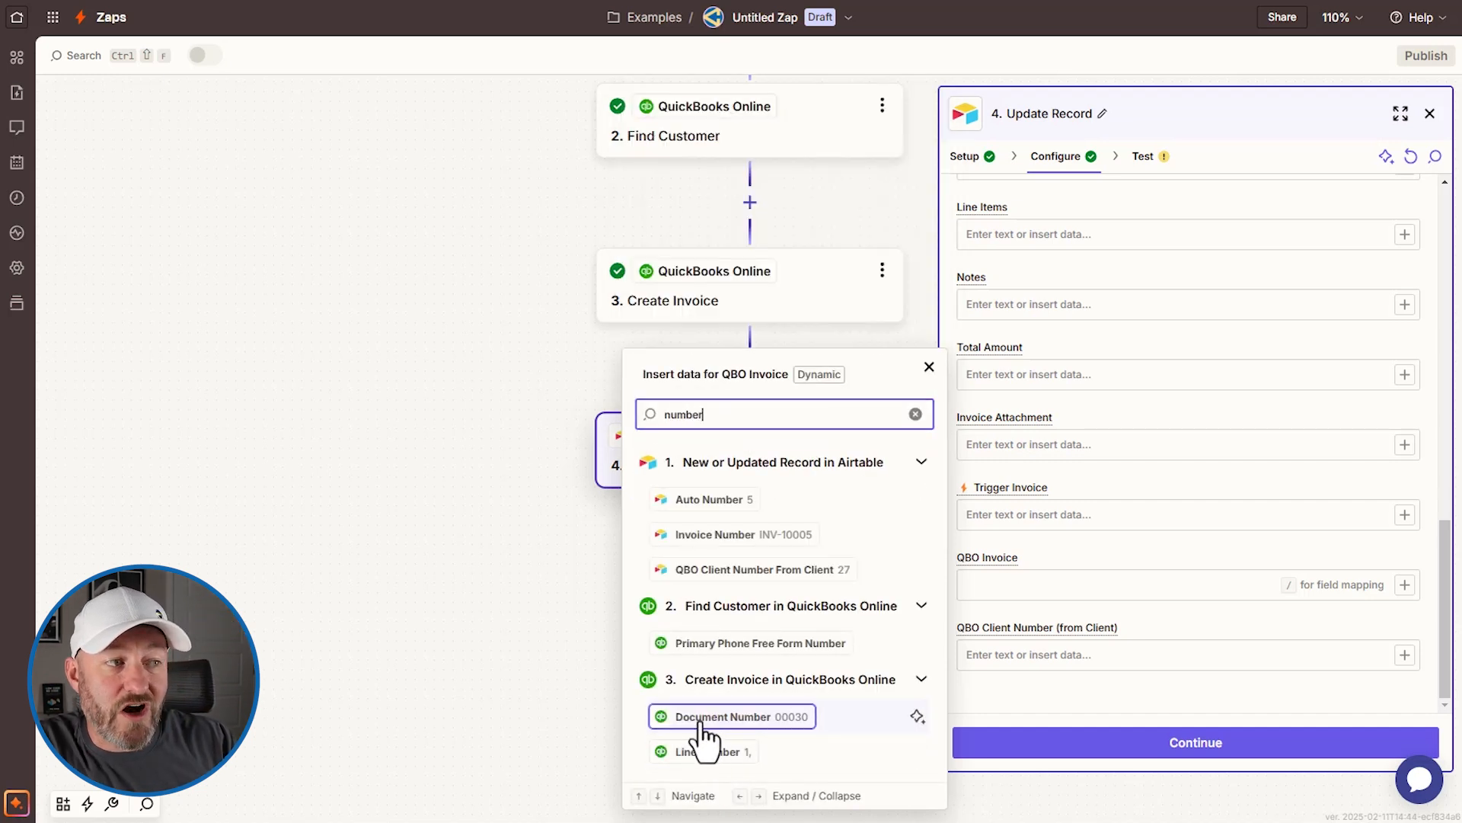
pyautogui.hotkey('ctrl', 'a')
pyautogui.write('link')
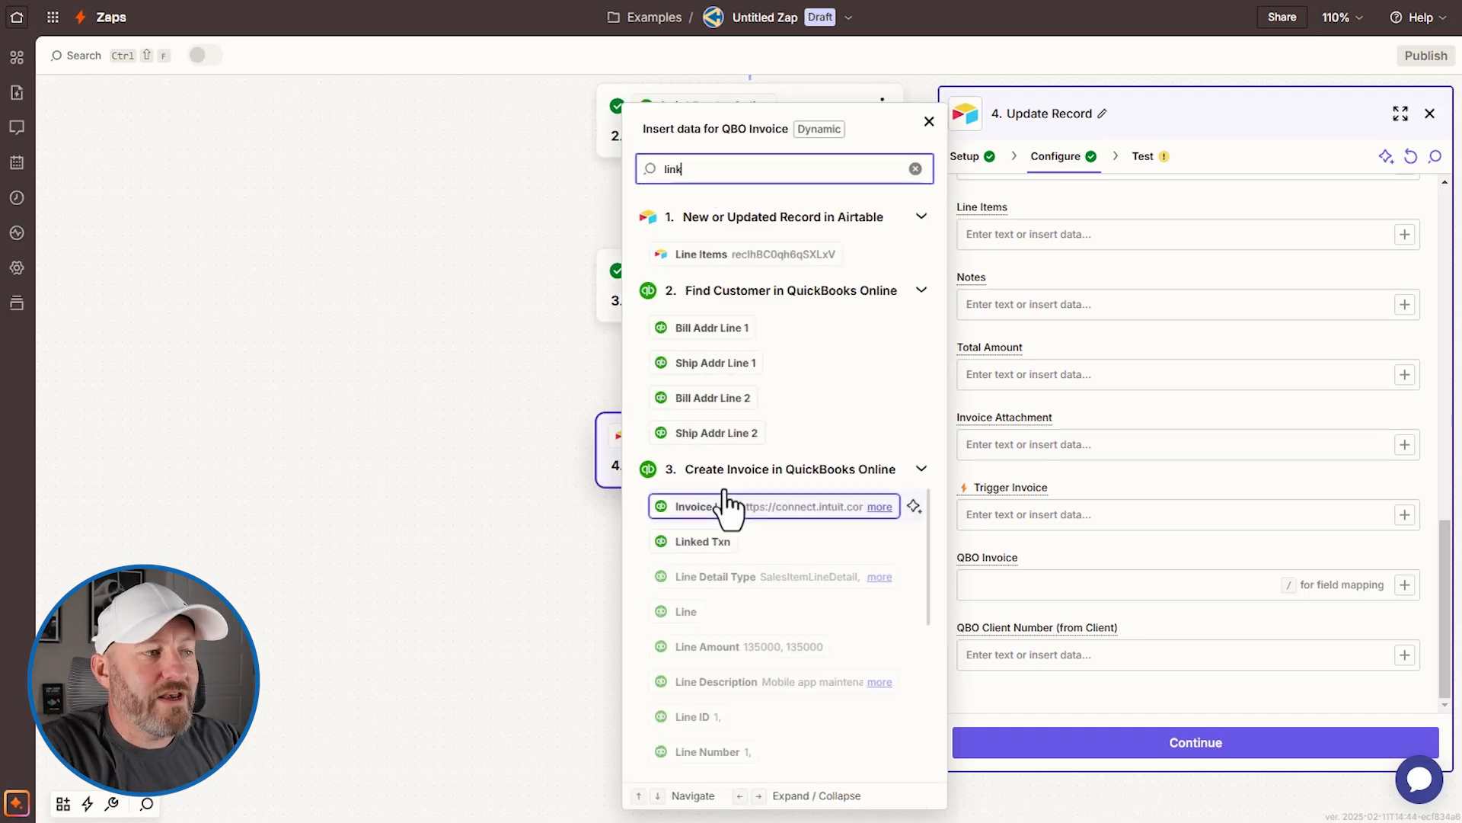
pyautogui.hotkey('ctrl', 'a')
pyautogui.write('invoice')
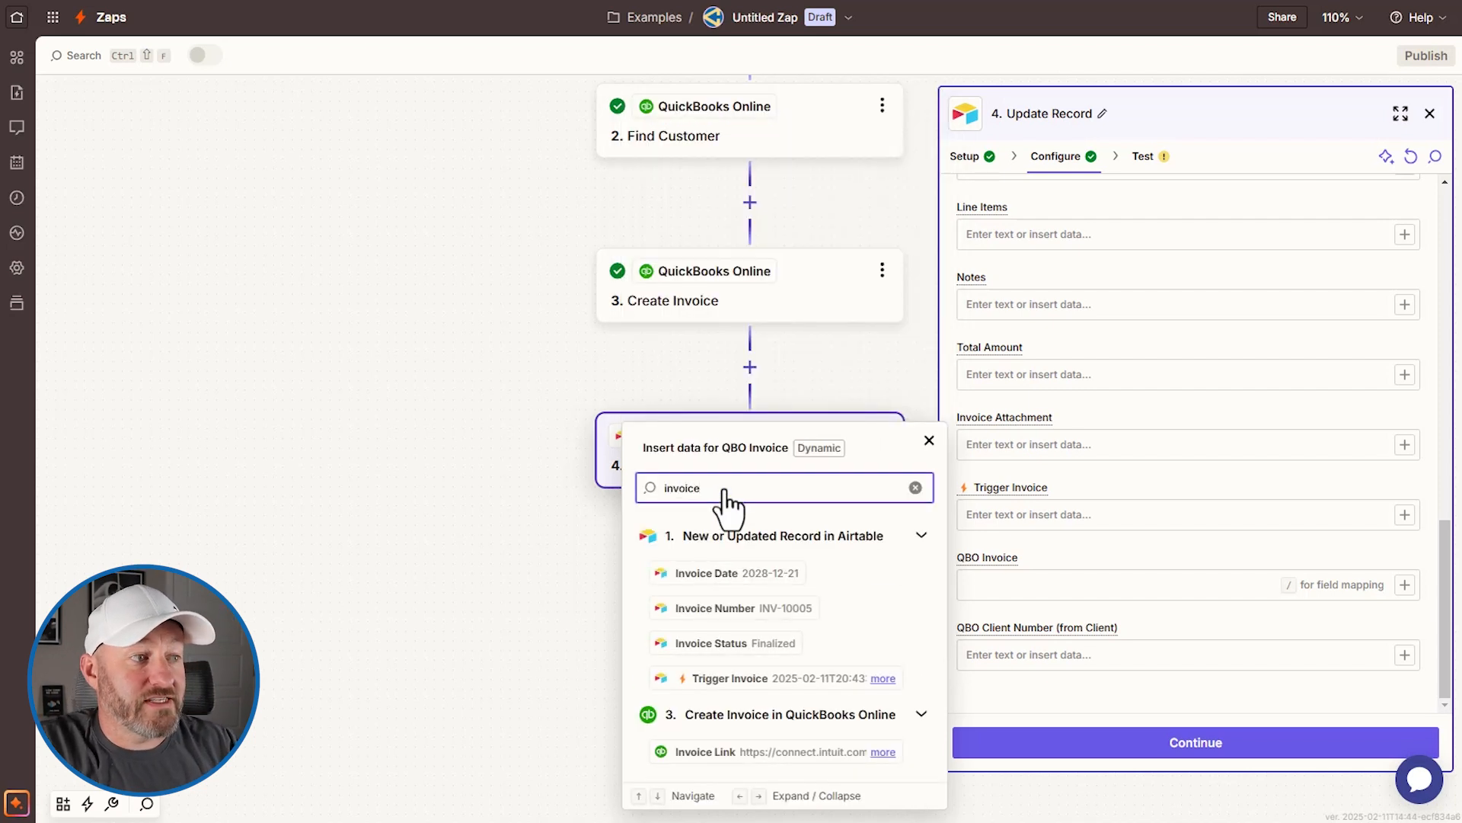
pyautogui.click(834, 752)
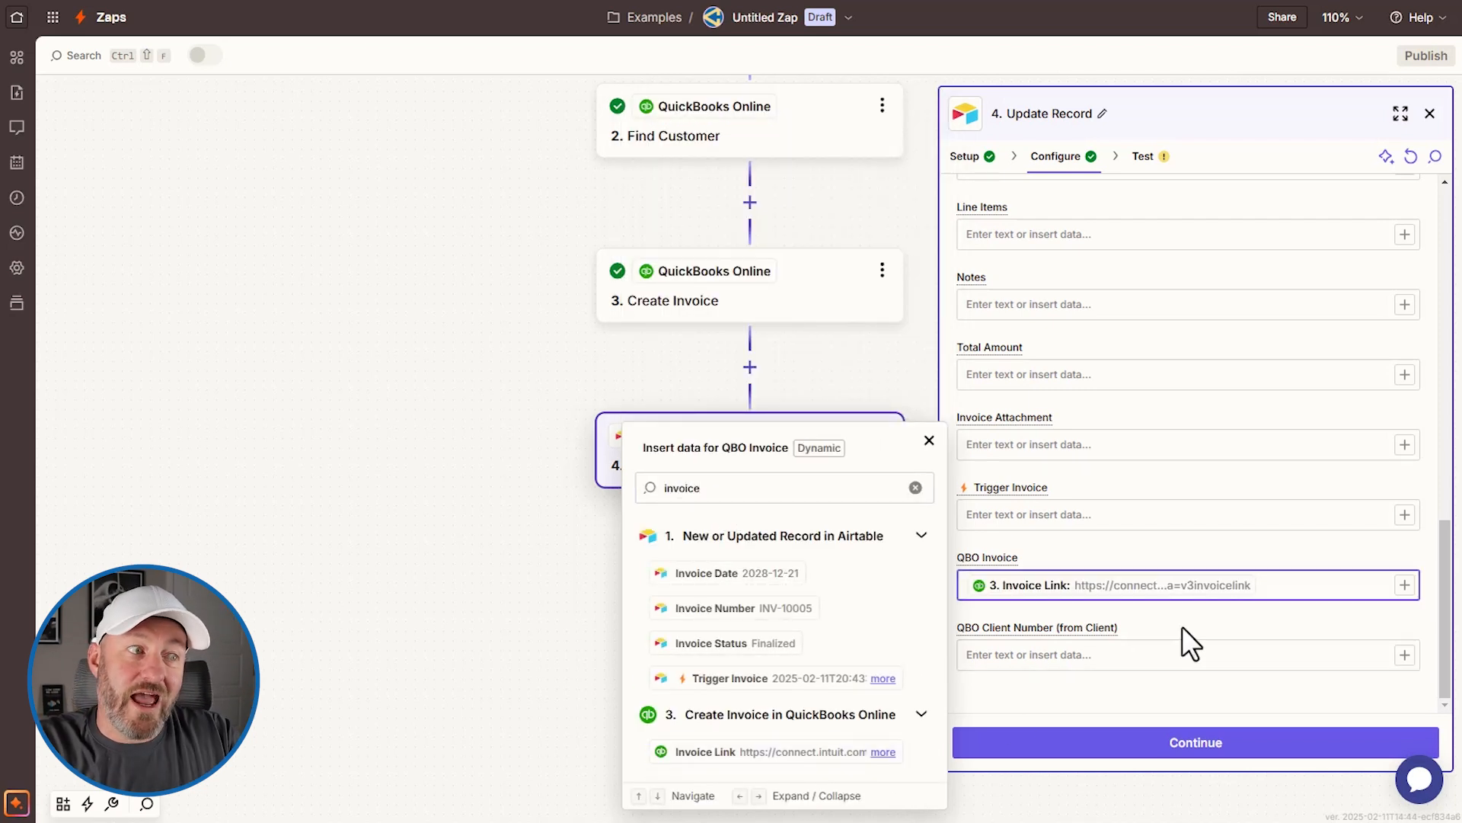
# Step: Map only the created invoice's ID 9079 into QBO Invoice and test the step
pyautogui.doubleClick(774, 488)
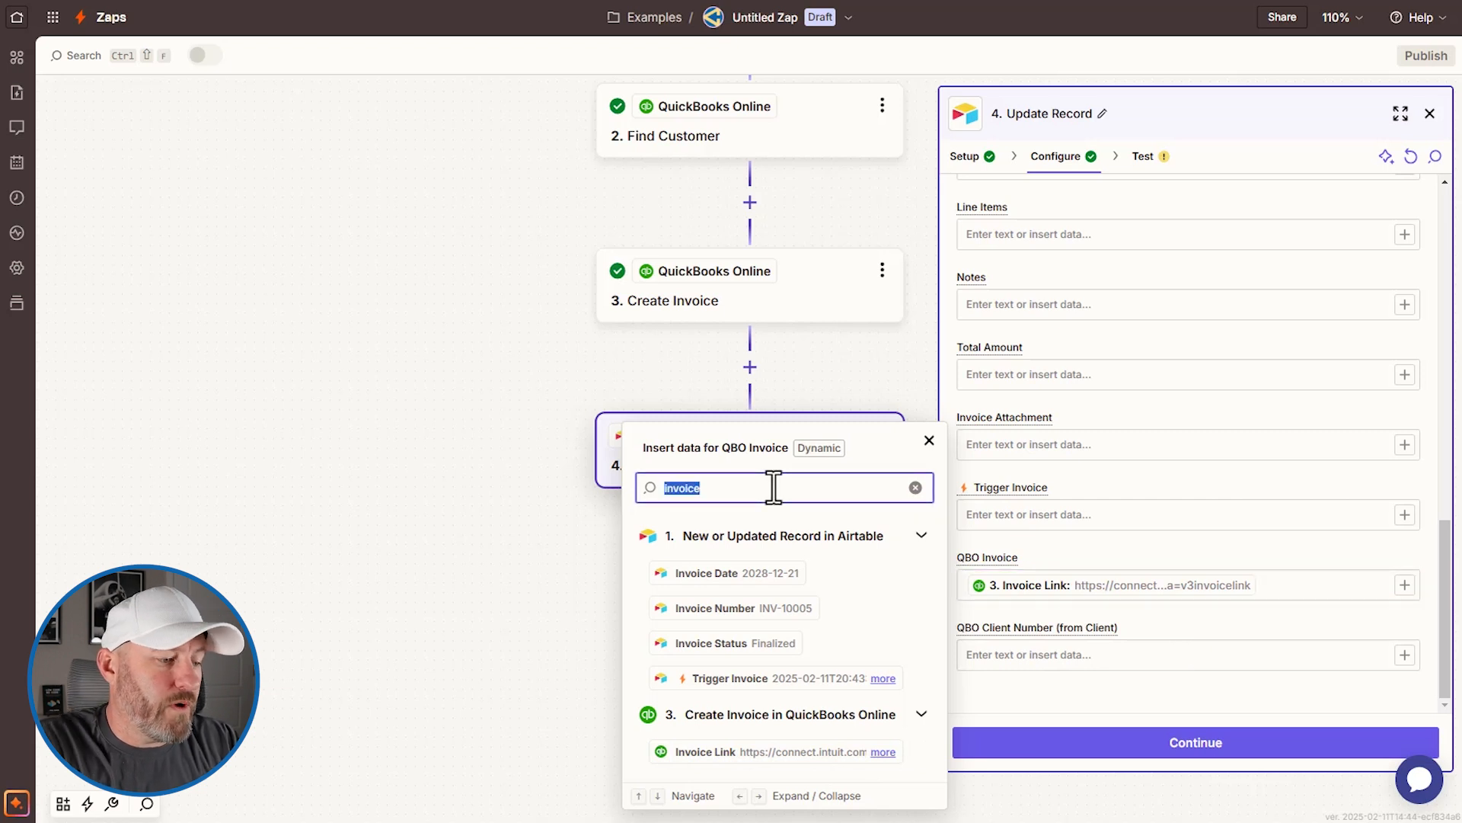
pyautogui.write('id')
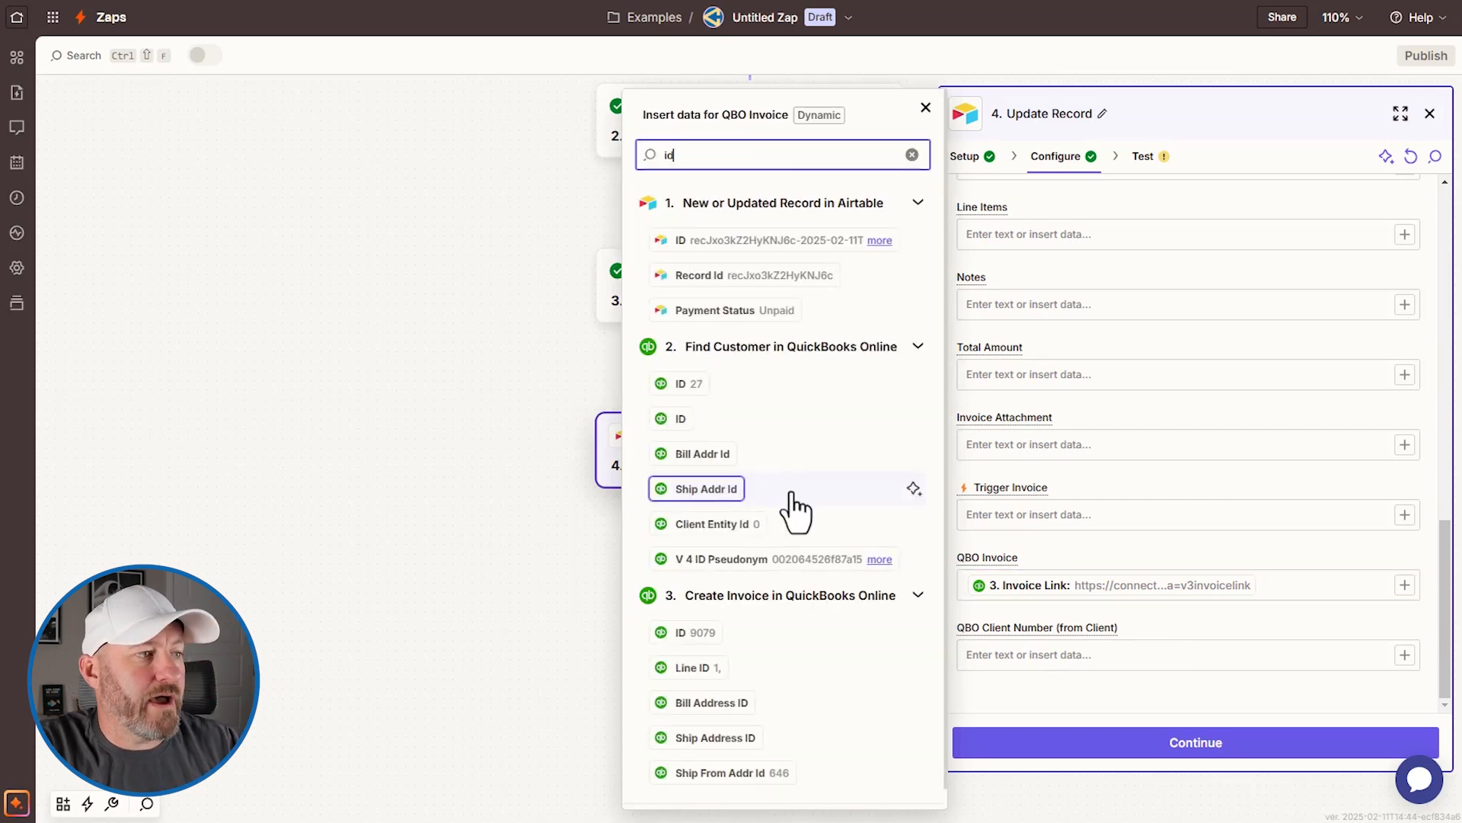
pyautogui.scroll(-1, 793, 510)
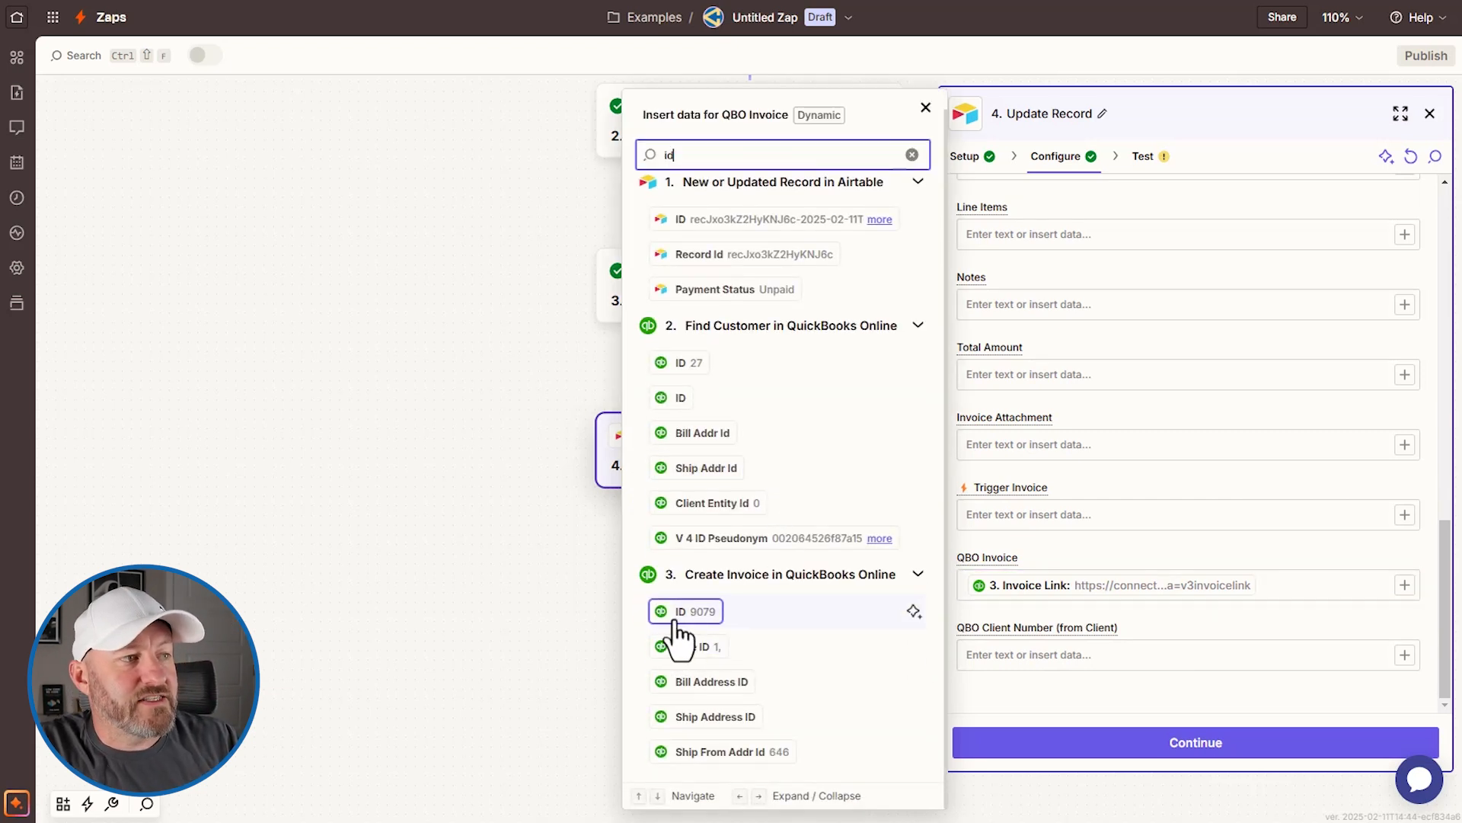
pyautogui.click(688, 613)
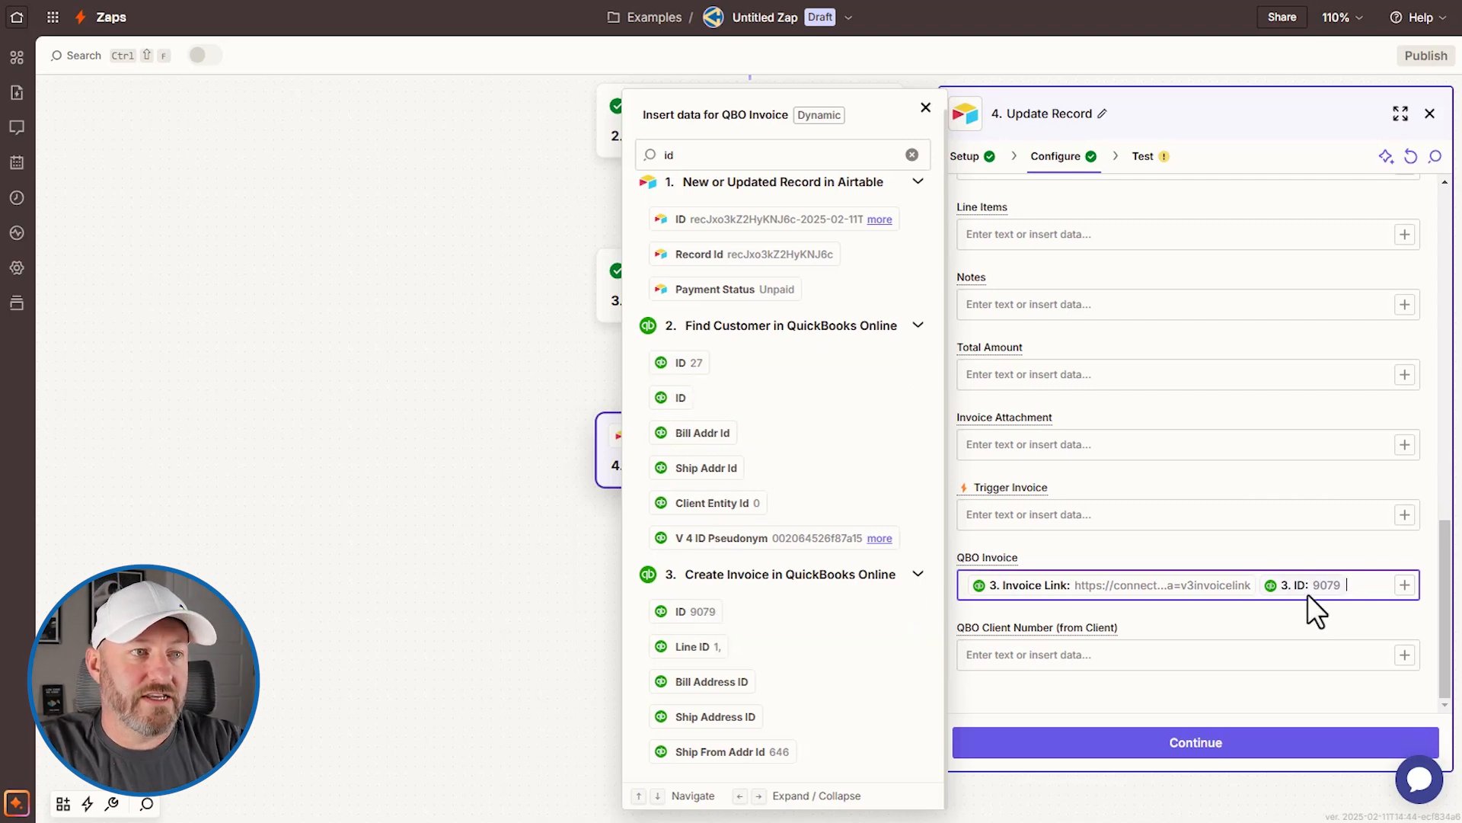
pyautogui.click(1348, 594)
pyautogui.press('Left')
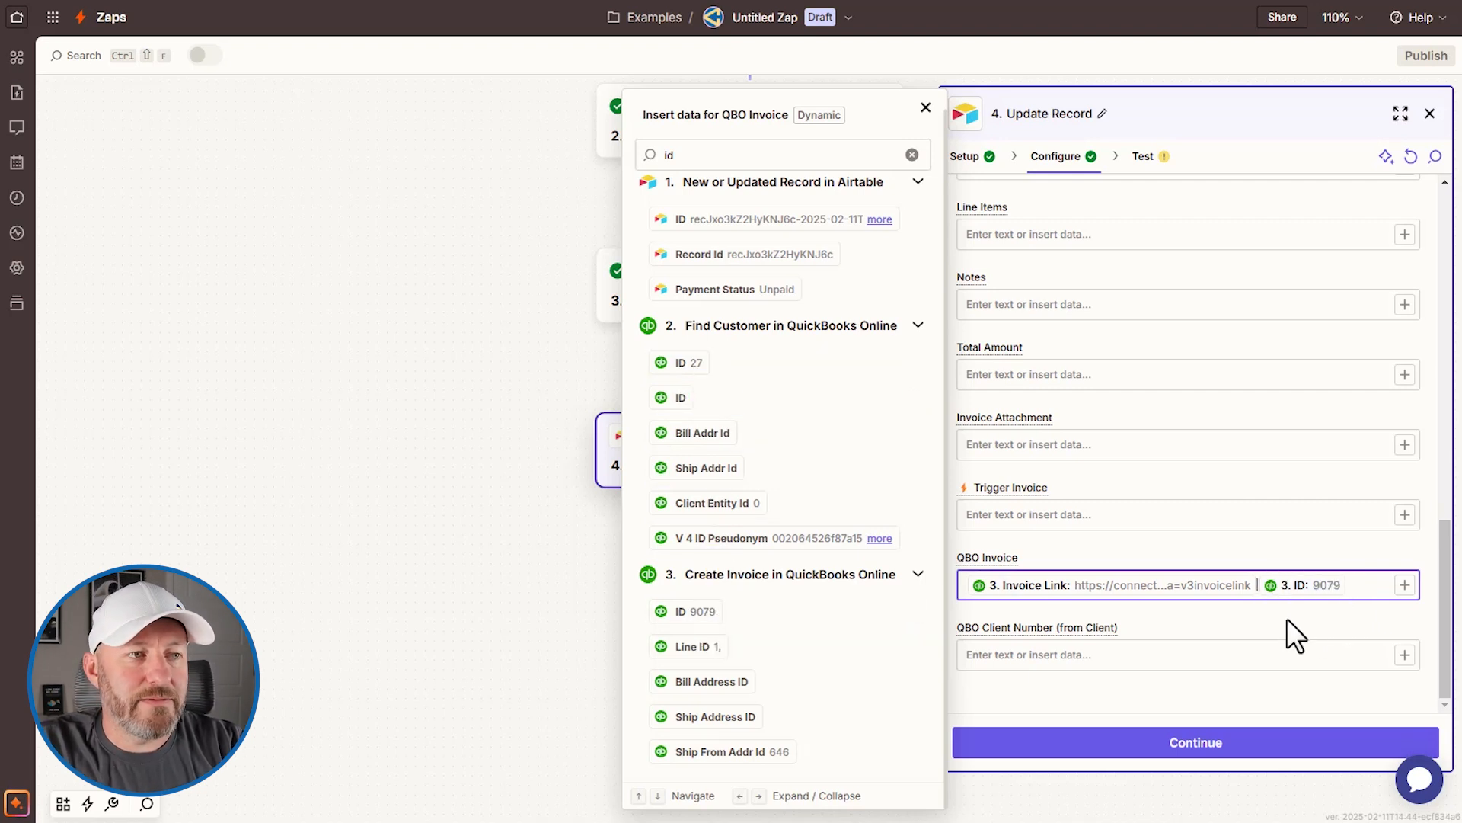
pyautogui.click(1210, 619)
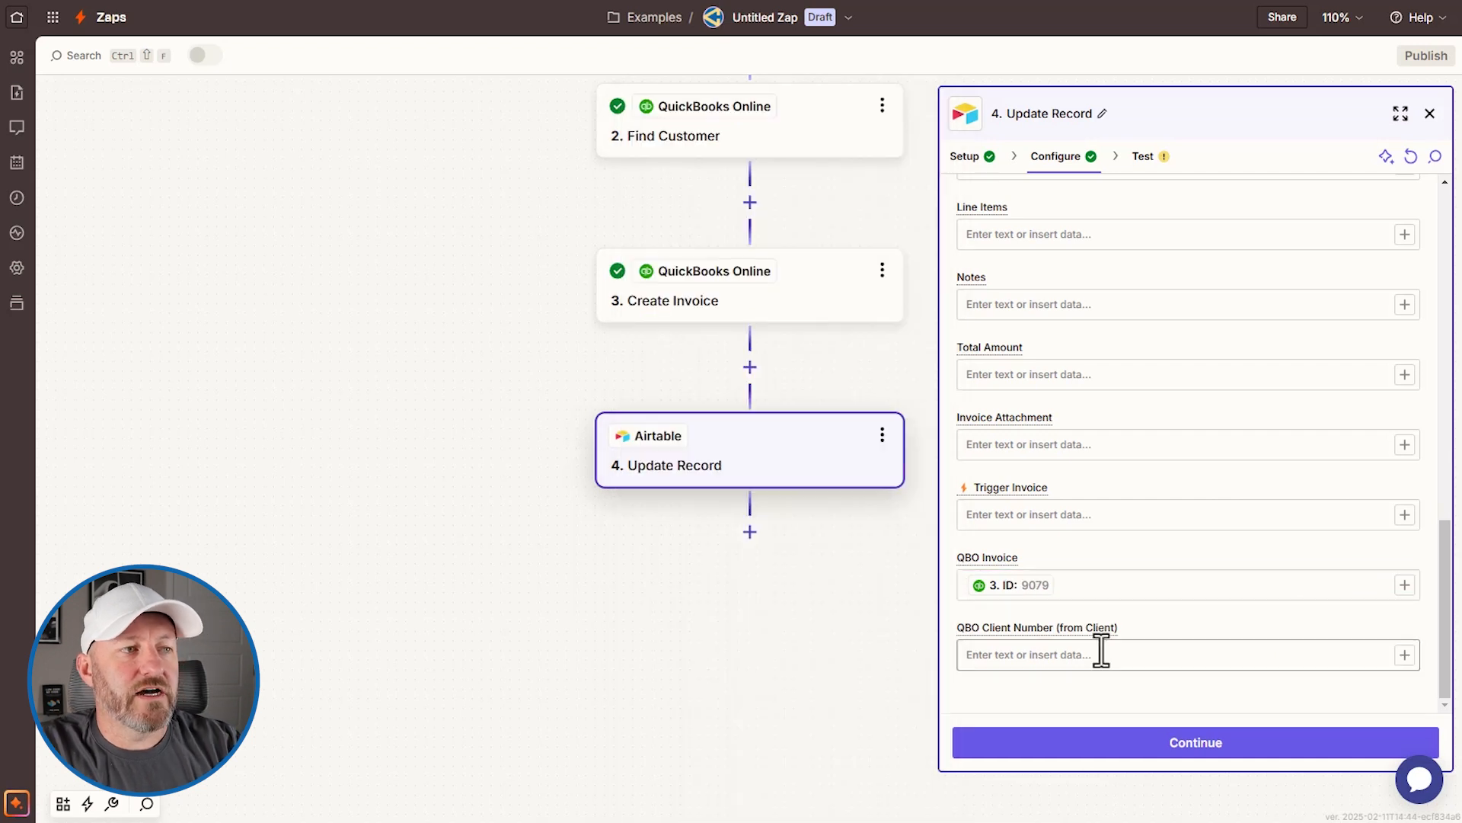
pyautogui.click(1185, 749)
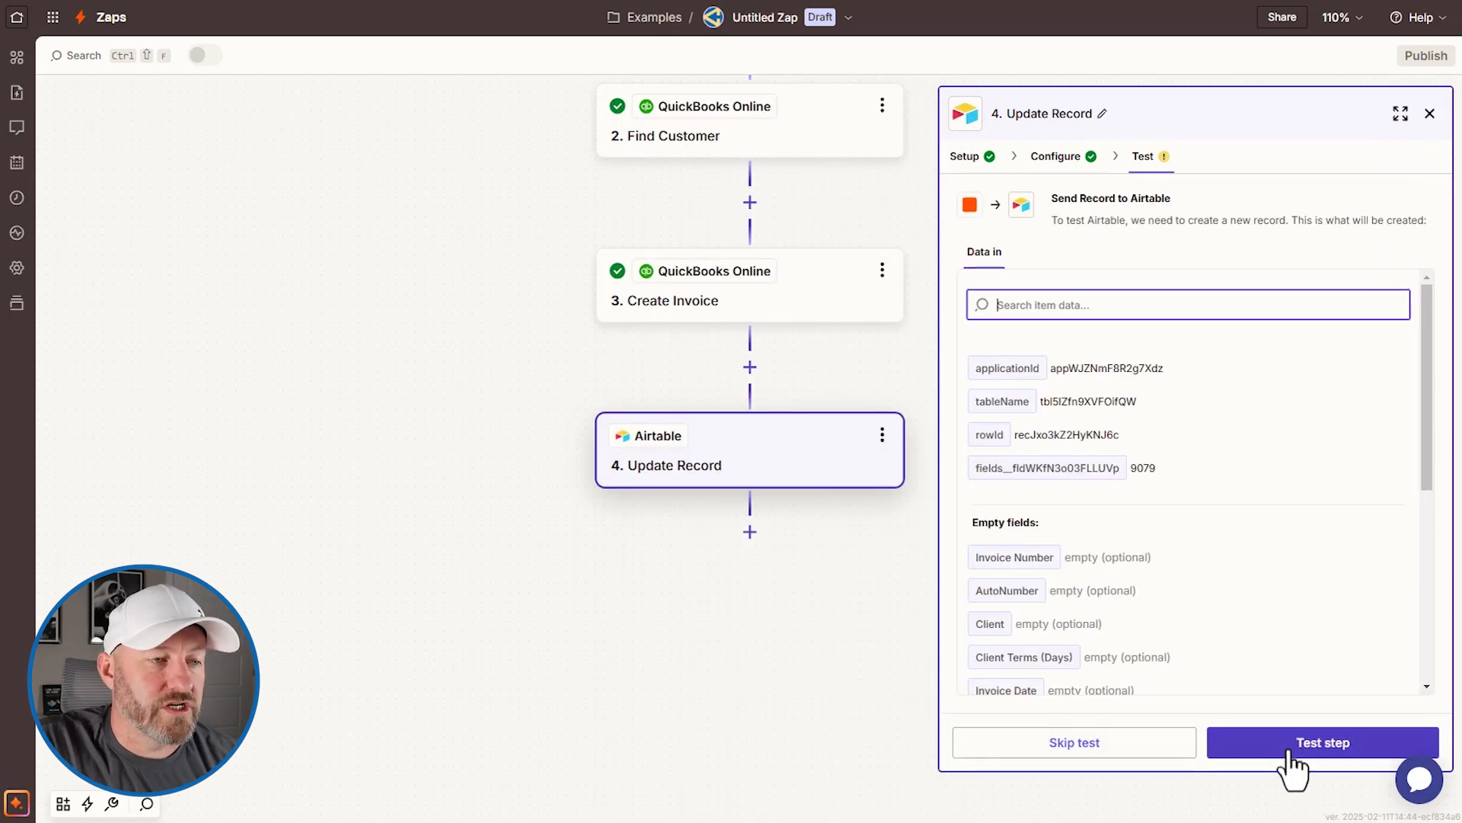
pyautogui.click(1299, 751)
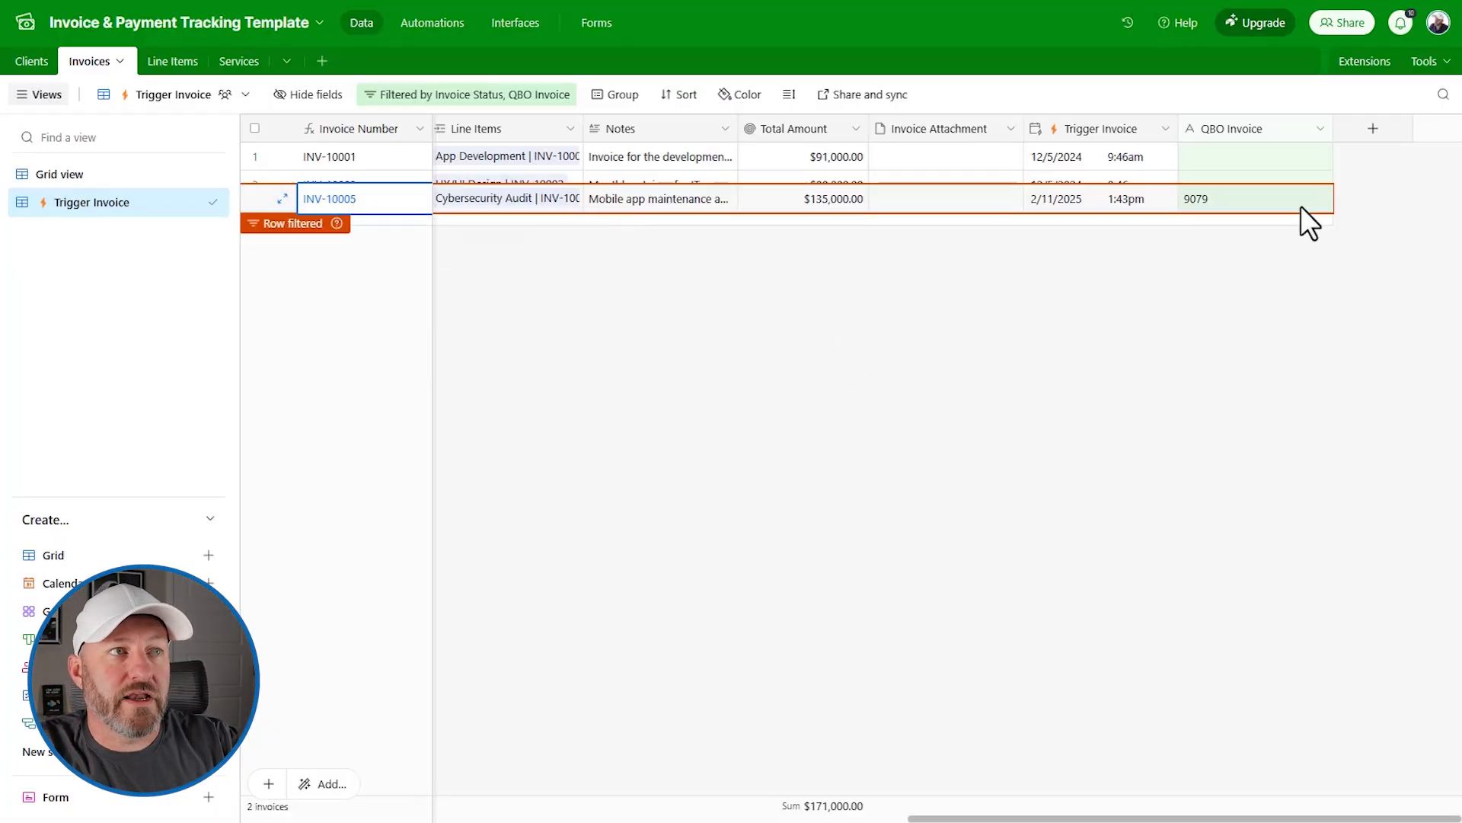
# Step: Check in Grid view that INV-10005's QBO Invoice cell shows 9079, then return to Trigger Invoice
pyautogui.click(1048, 376)
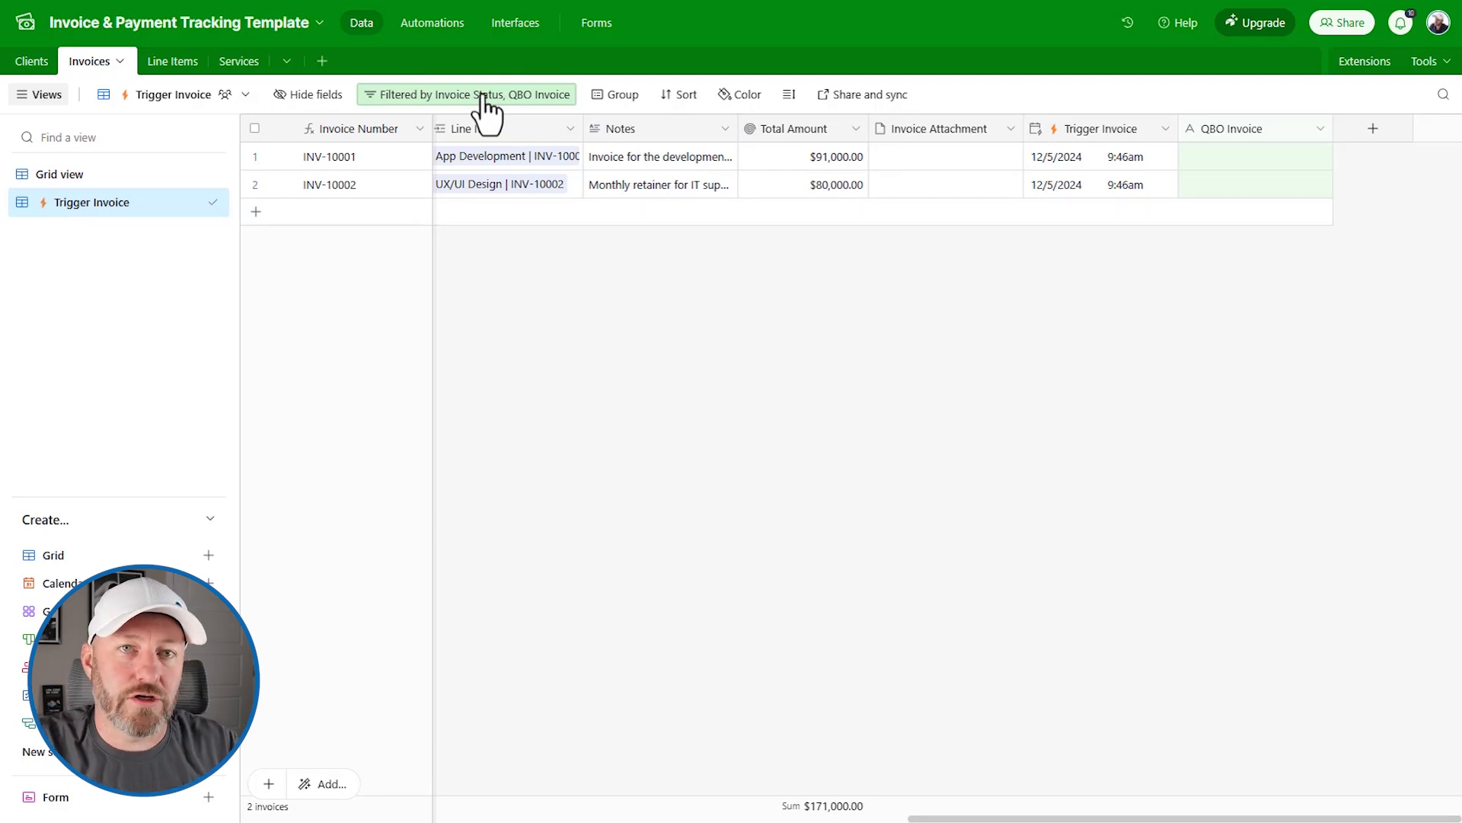
pyautogui.click(117, 176)
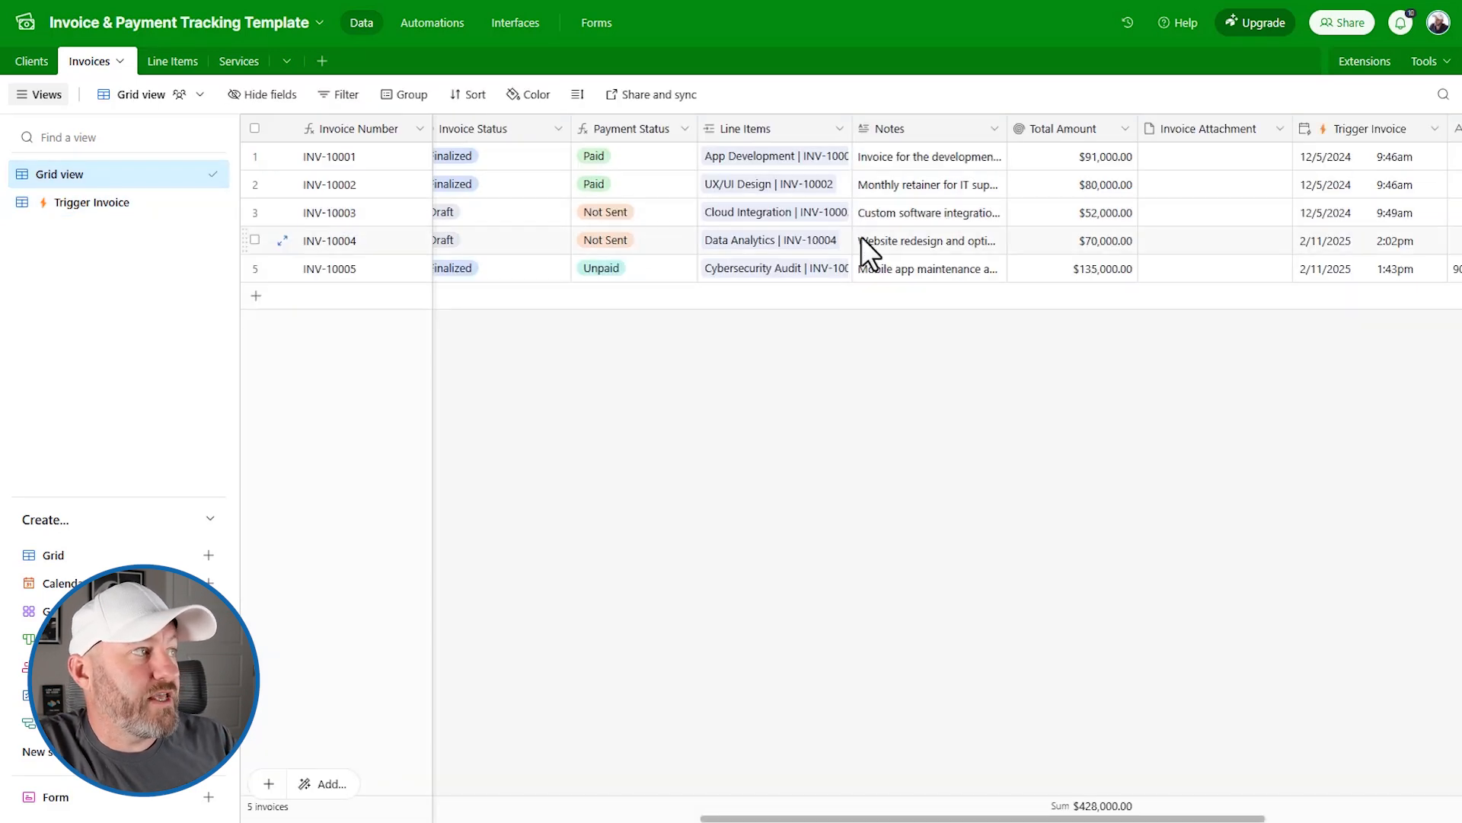
pyautogui.hscroll(5, 862, 240)
pyautogui.click(1085, 282)
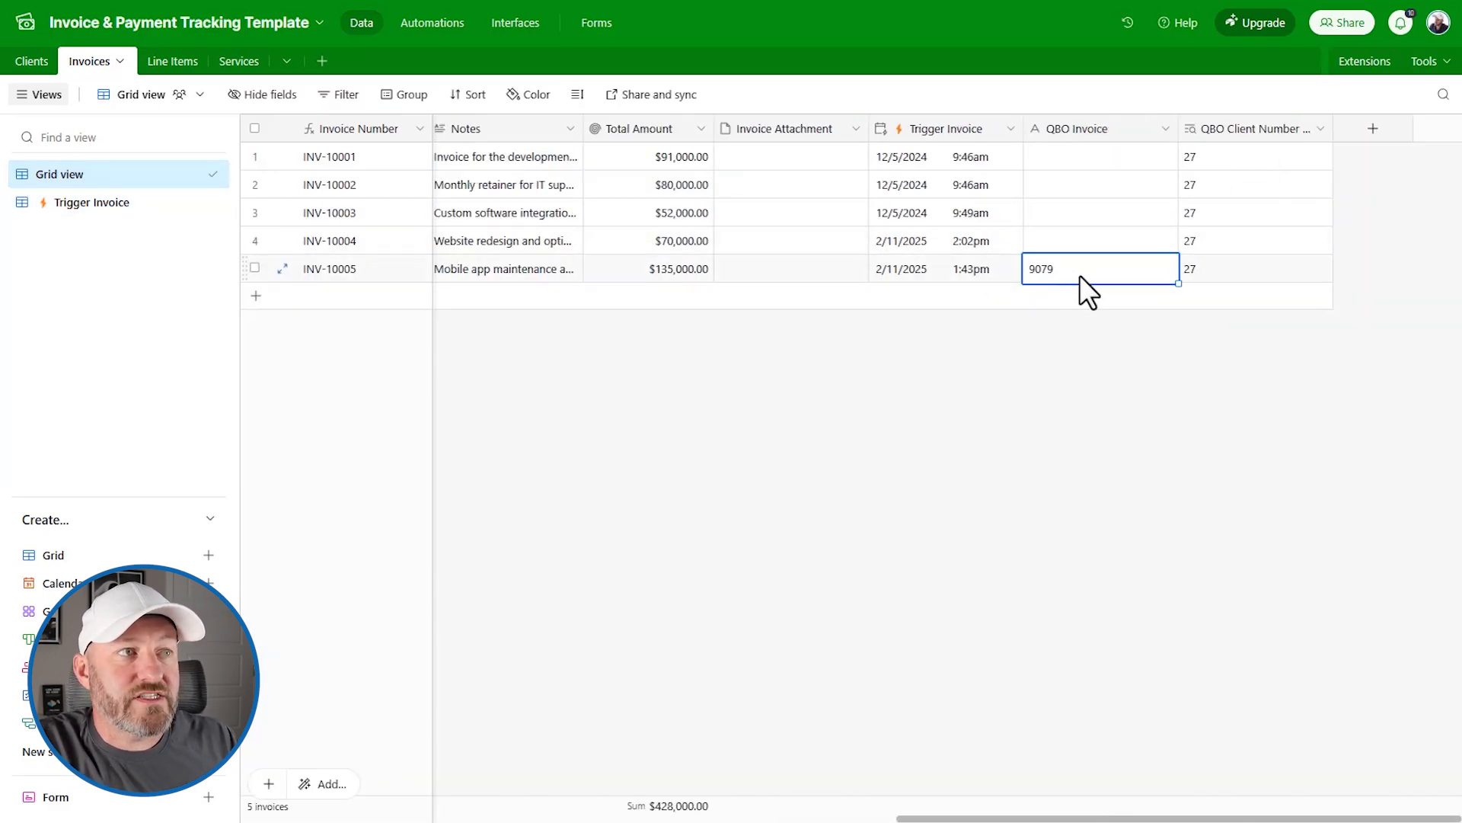
pyautogui.click(114, 202)
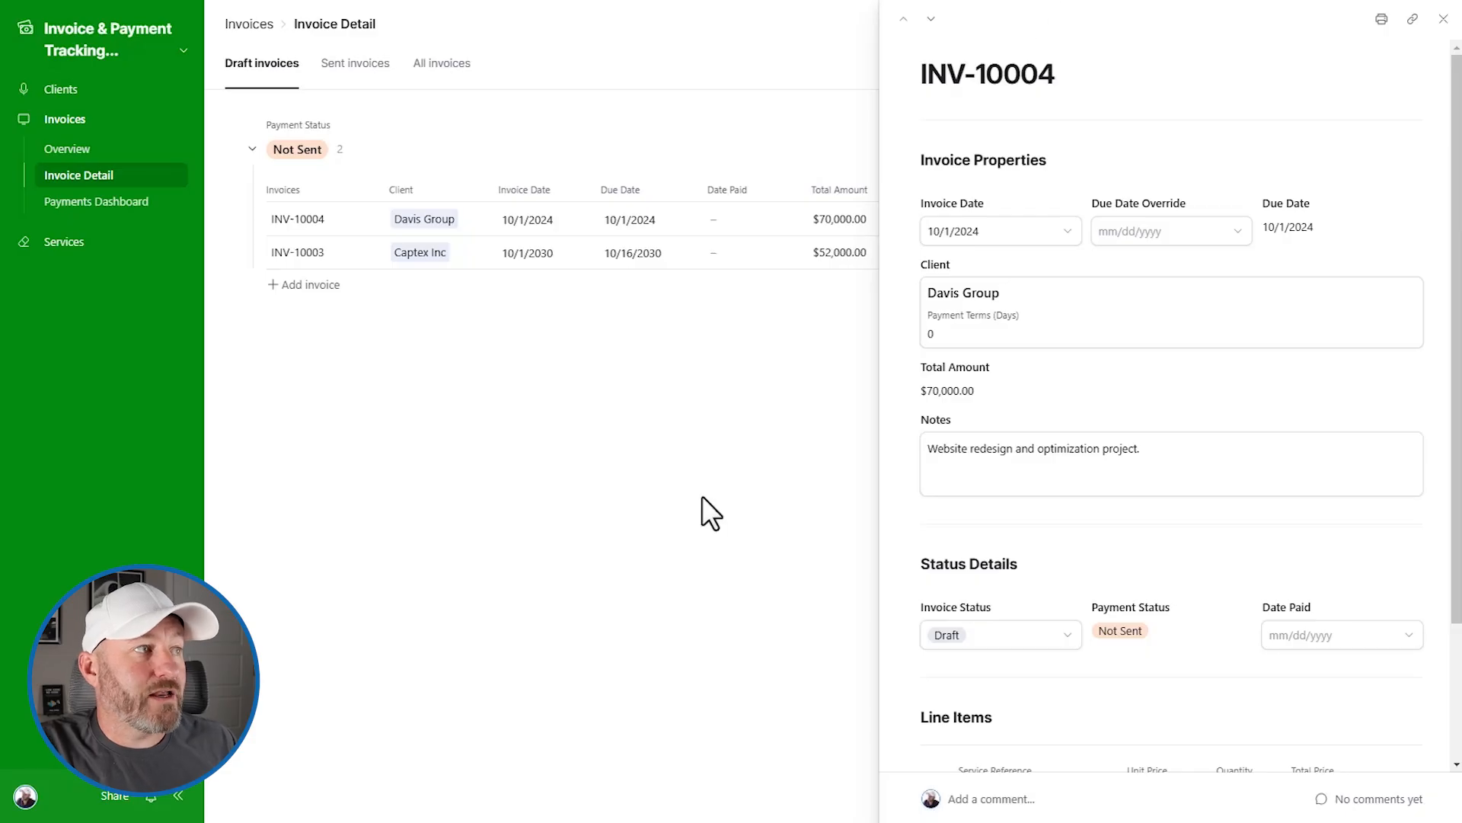
pyautogui.click(702, 496)
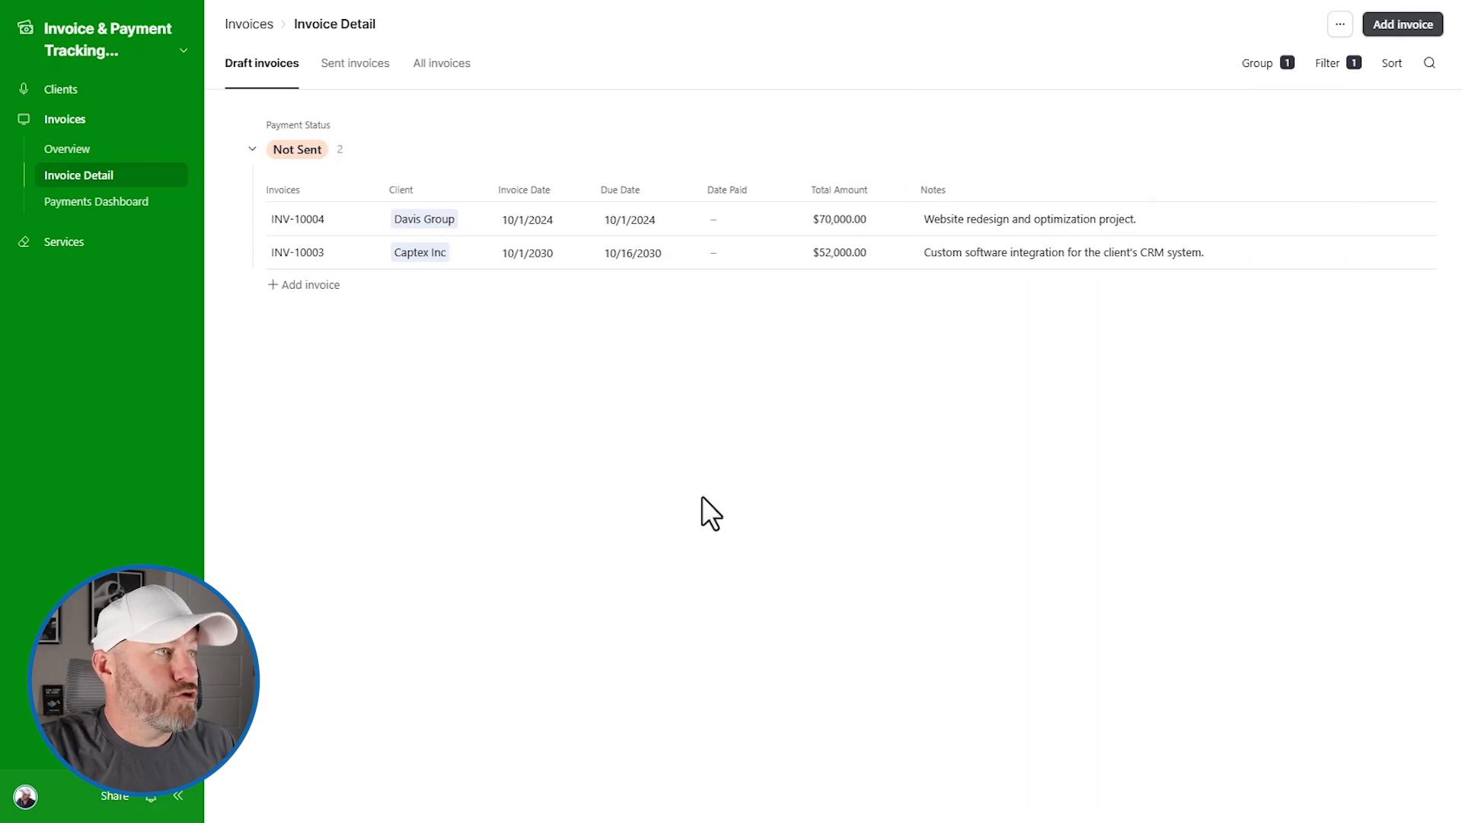
pyautogui.click(344, 223)
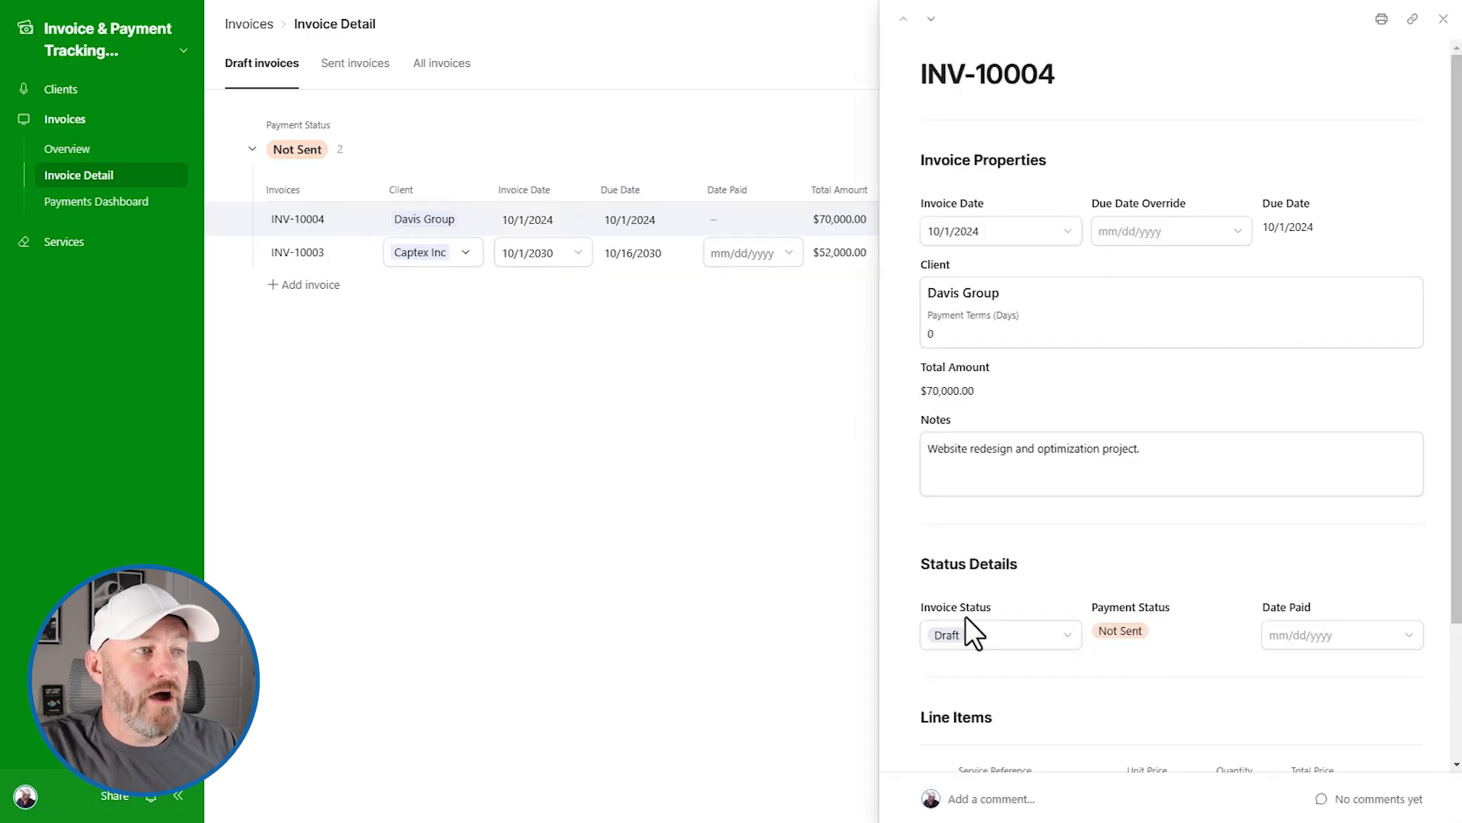
pyautogui.click(979, 638)
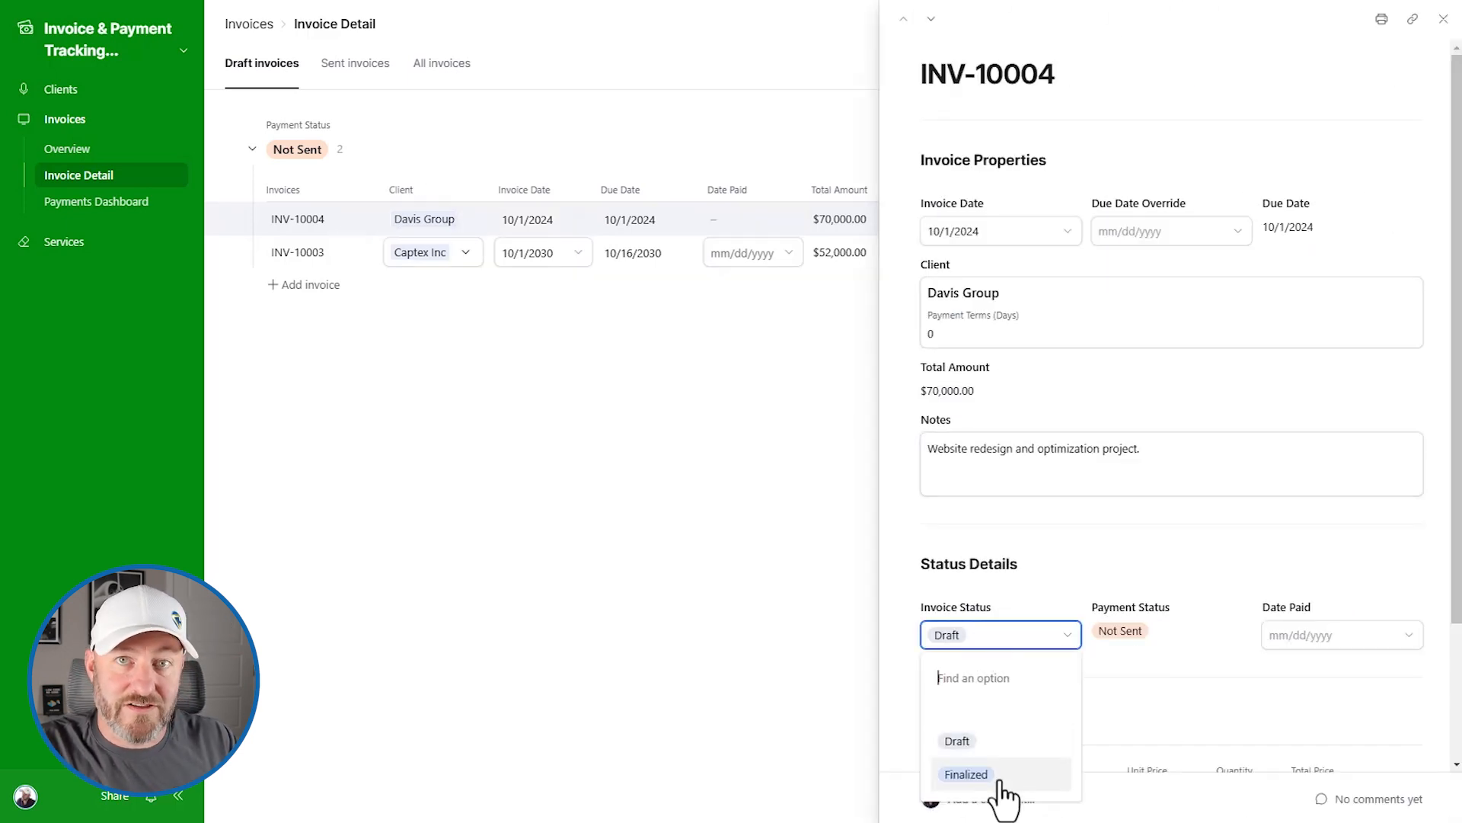
pyautogui.click(583, 520)
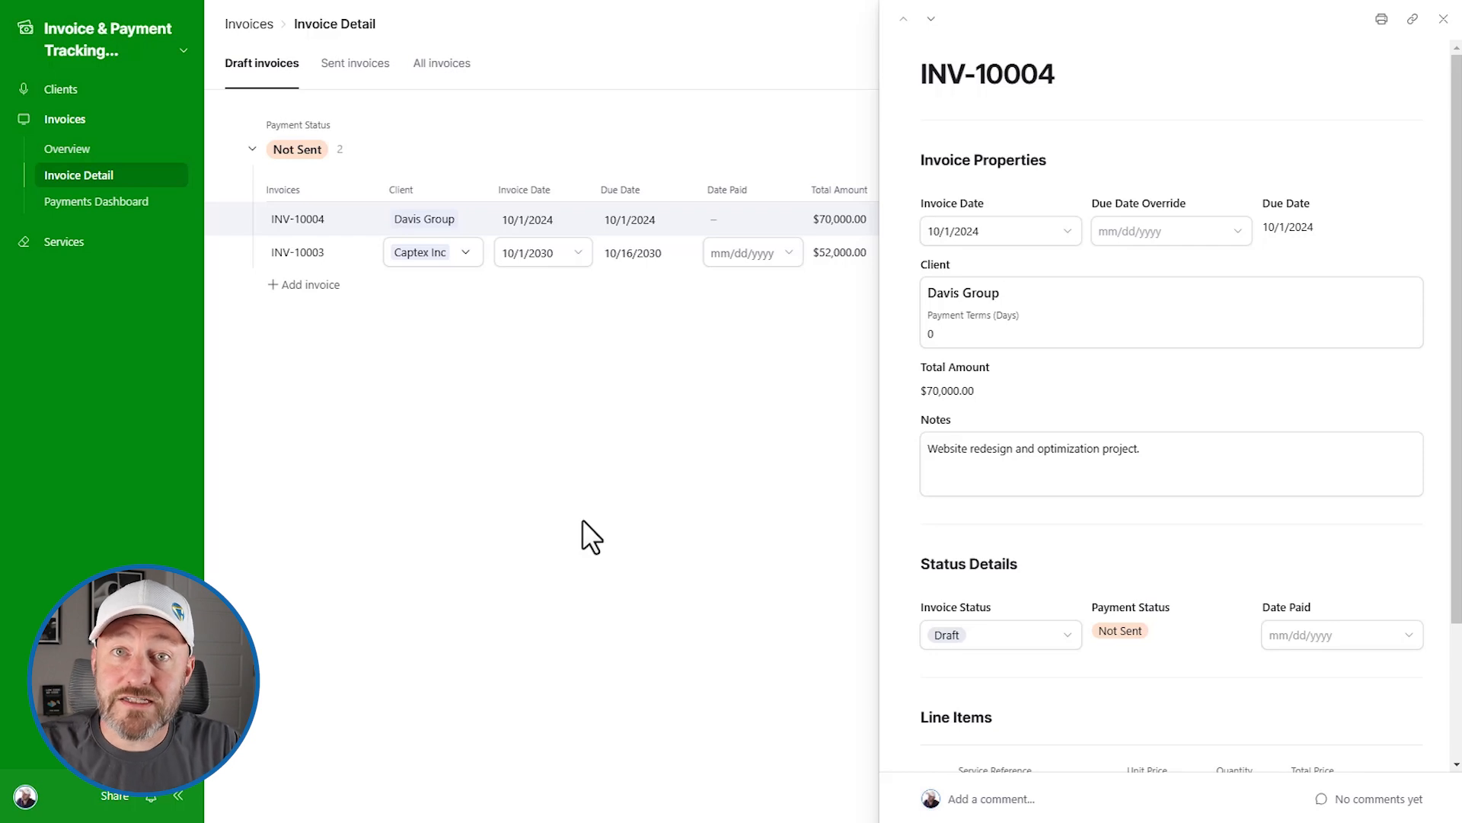